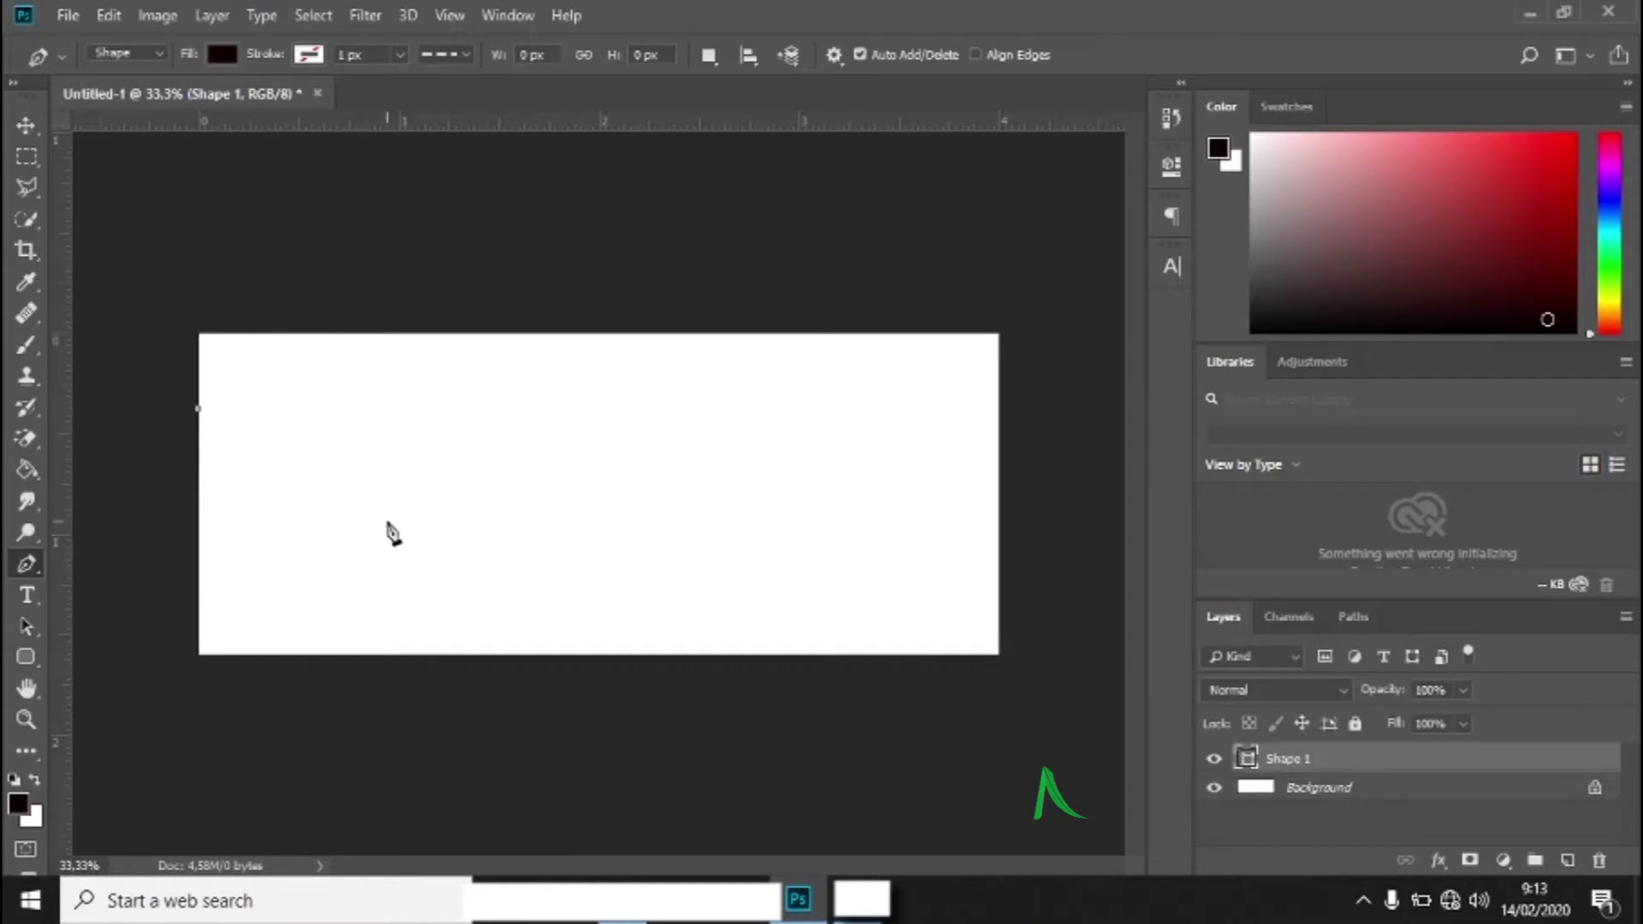
# - Draw a closed black wave shape with the Pen tool, sloping from the canvas's left edge to its bottom edge and filling the lower-left corner
pyautogui.moveTo(401, 521); pyautogui.dragTo(506, 531)
pyautogui.moveTo(581, 652); pyautogui.dragTo(618, 675)
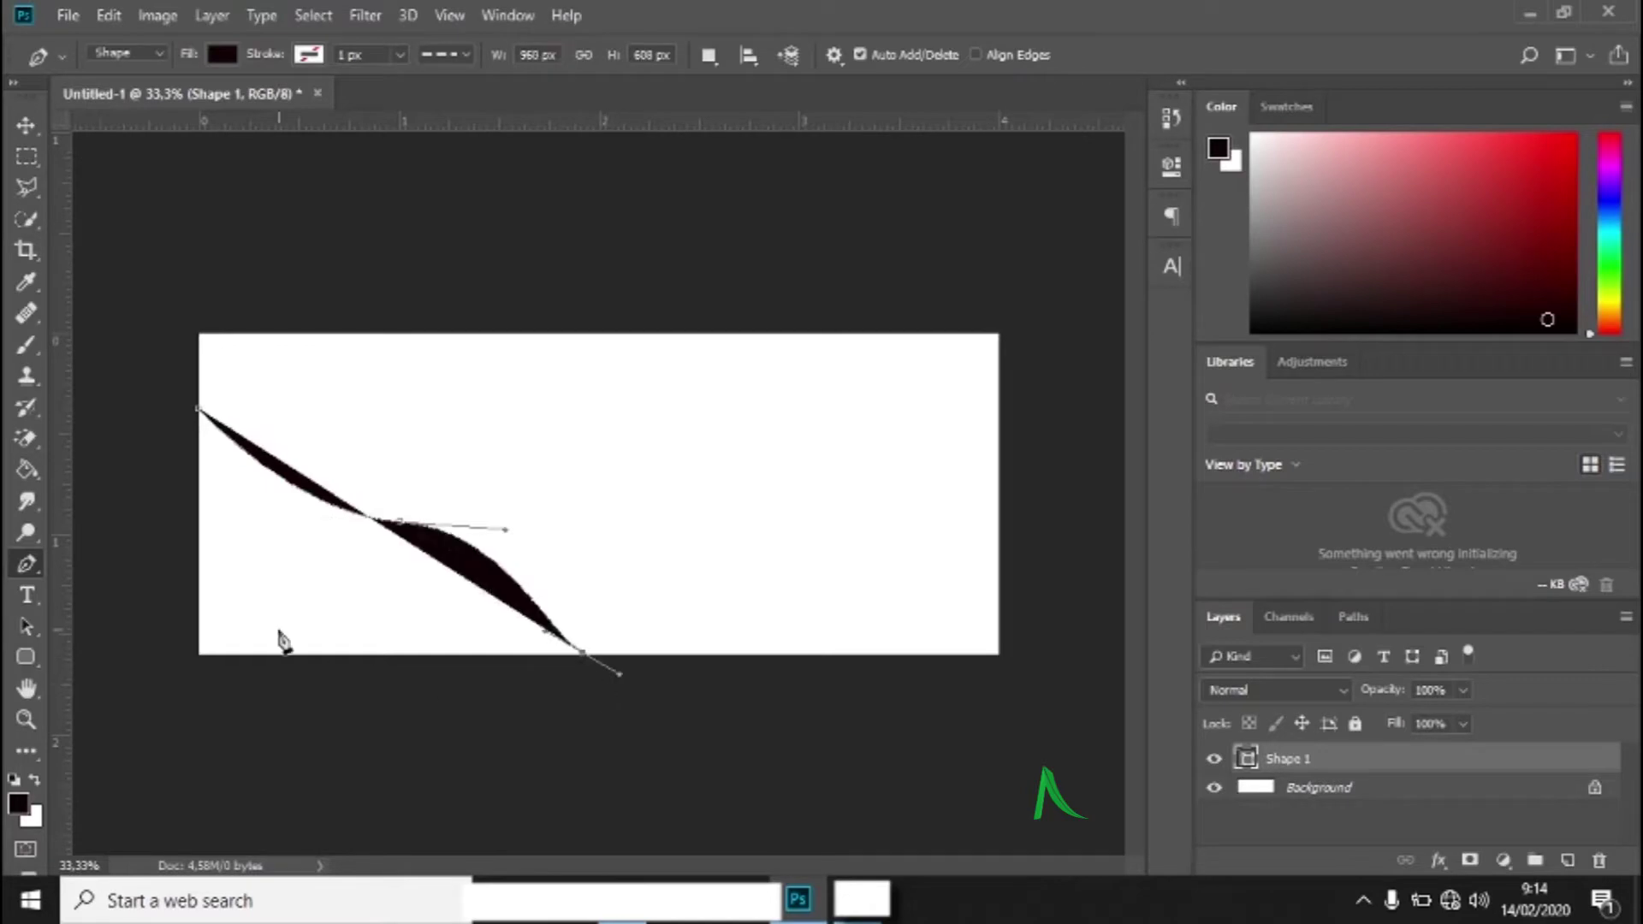
pyautogui.click(583, 653)
pyautogui.click(197, 656)
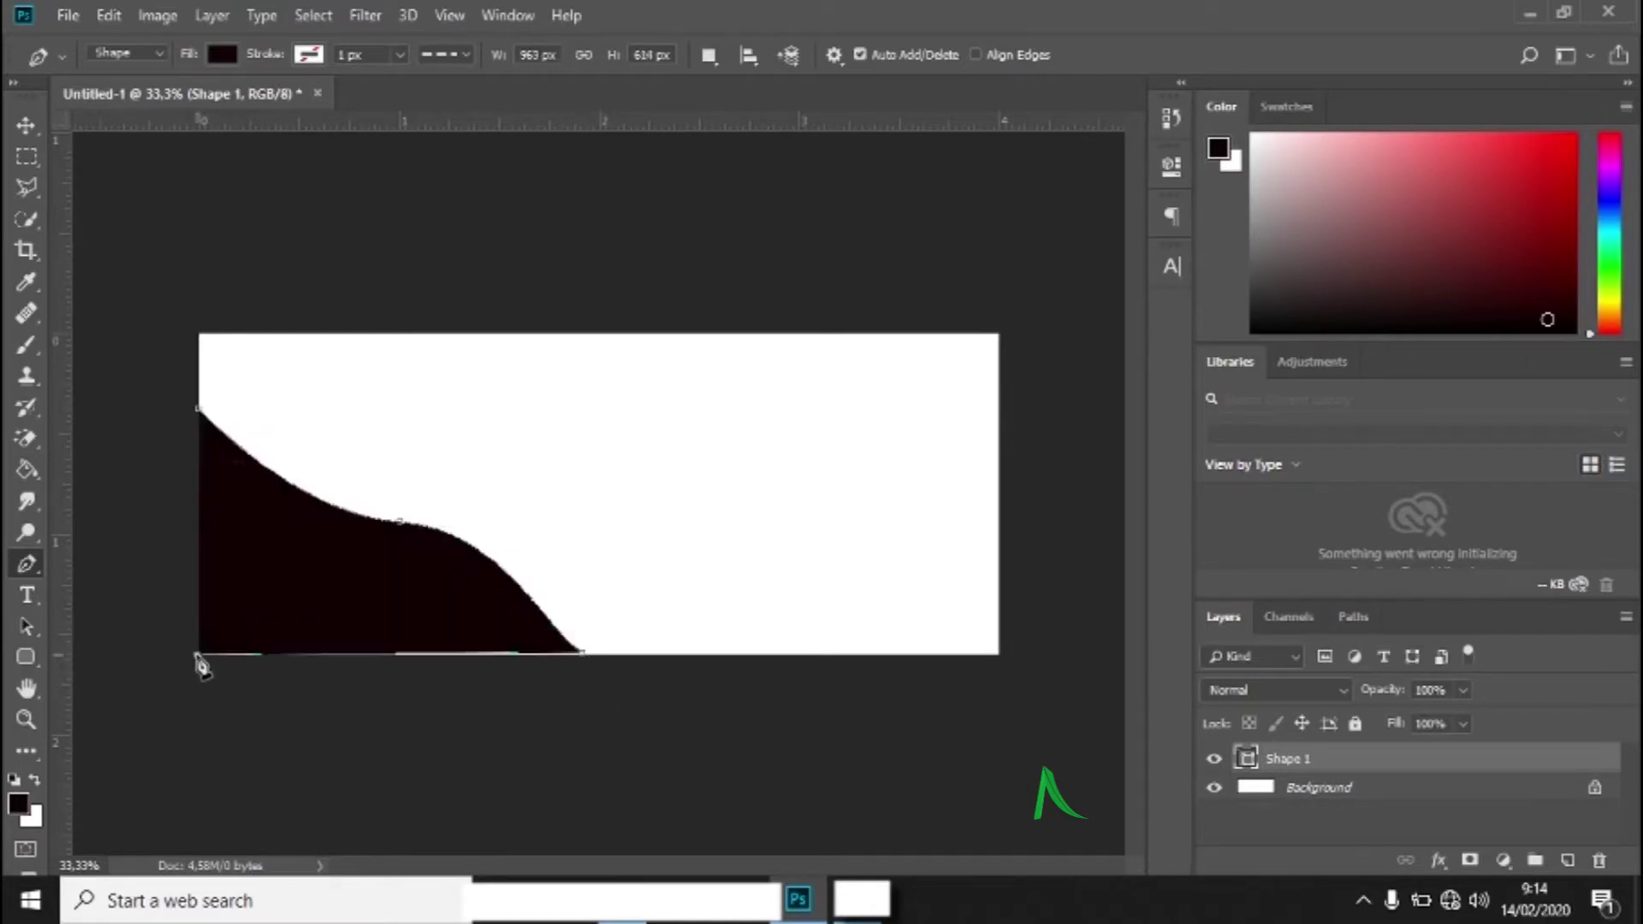
pyautogui.click(199, 410)
# - Stretch the wave shape with Free Transform to about 1047 px wide, extending it slightly past the canvas's left edge
pyautogui.click(109, 15)
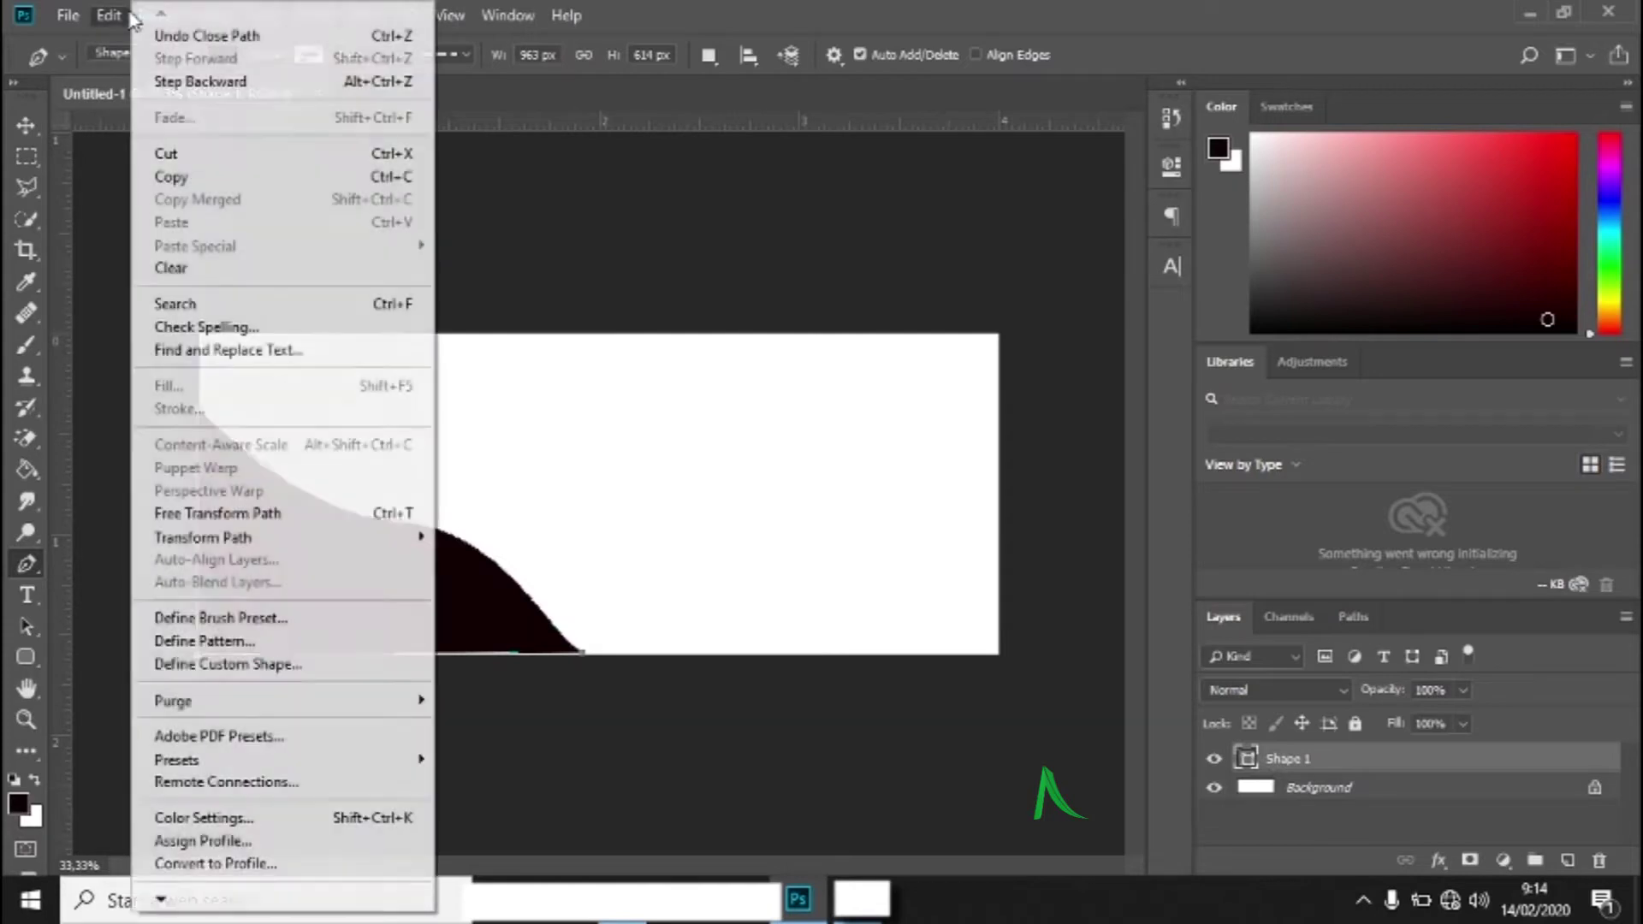
pyautogui.click(266, 511)
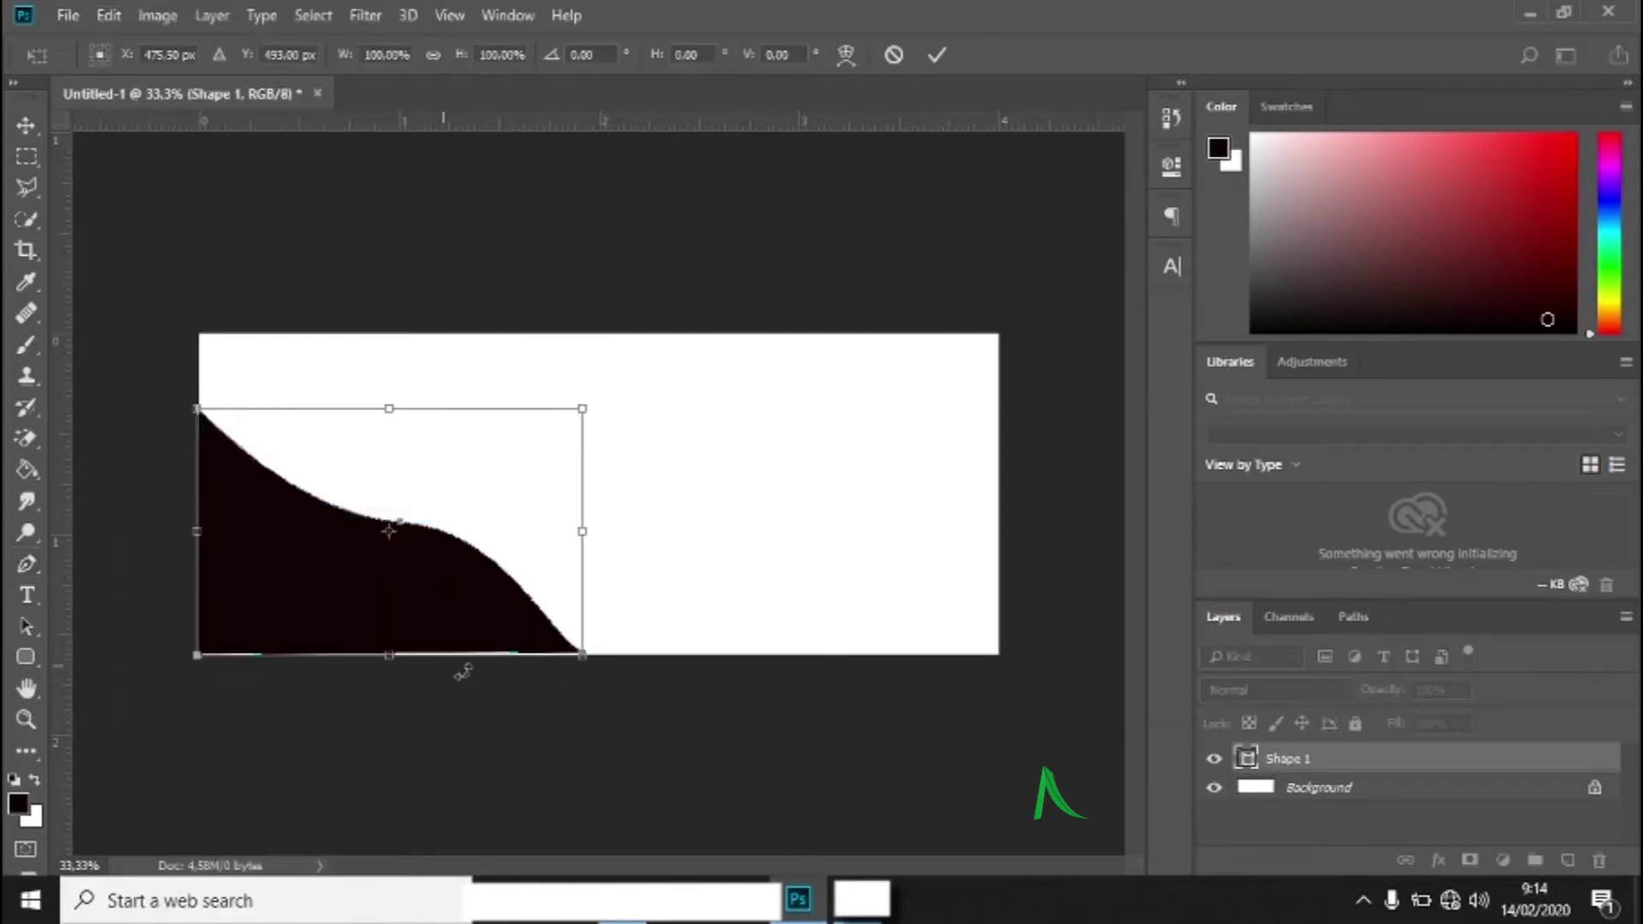
pyautogui.moveTo(583, 657); pyautogui.dragTo(616, 668)
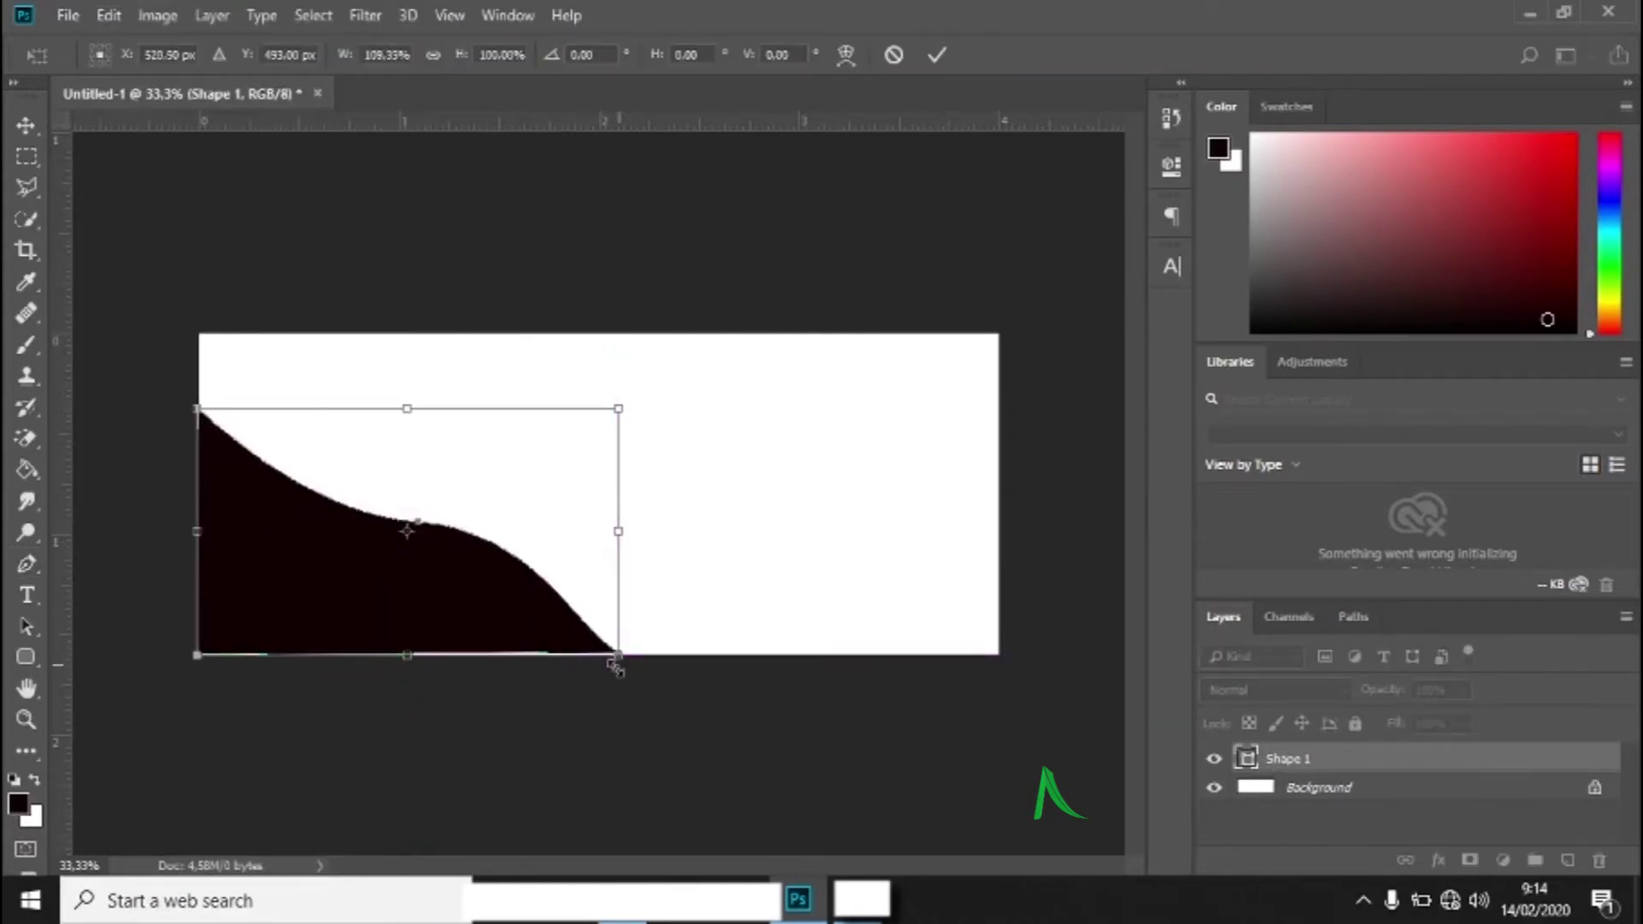
pyautogui.click(406, 663)
pyautogui.moveTo(192, 528); pyautogui.dragTo(186, 528)
pyautogui.press('Return')
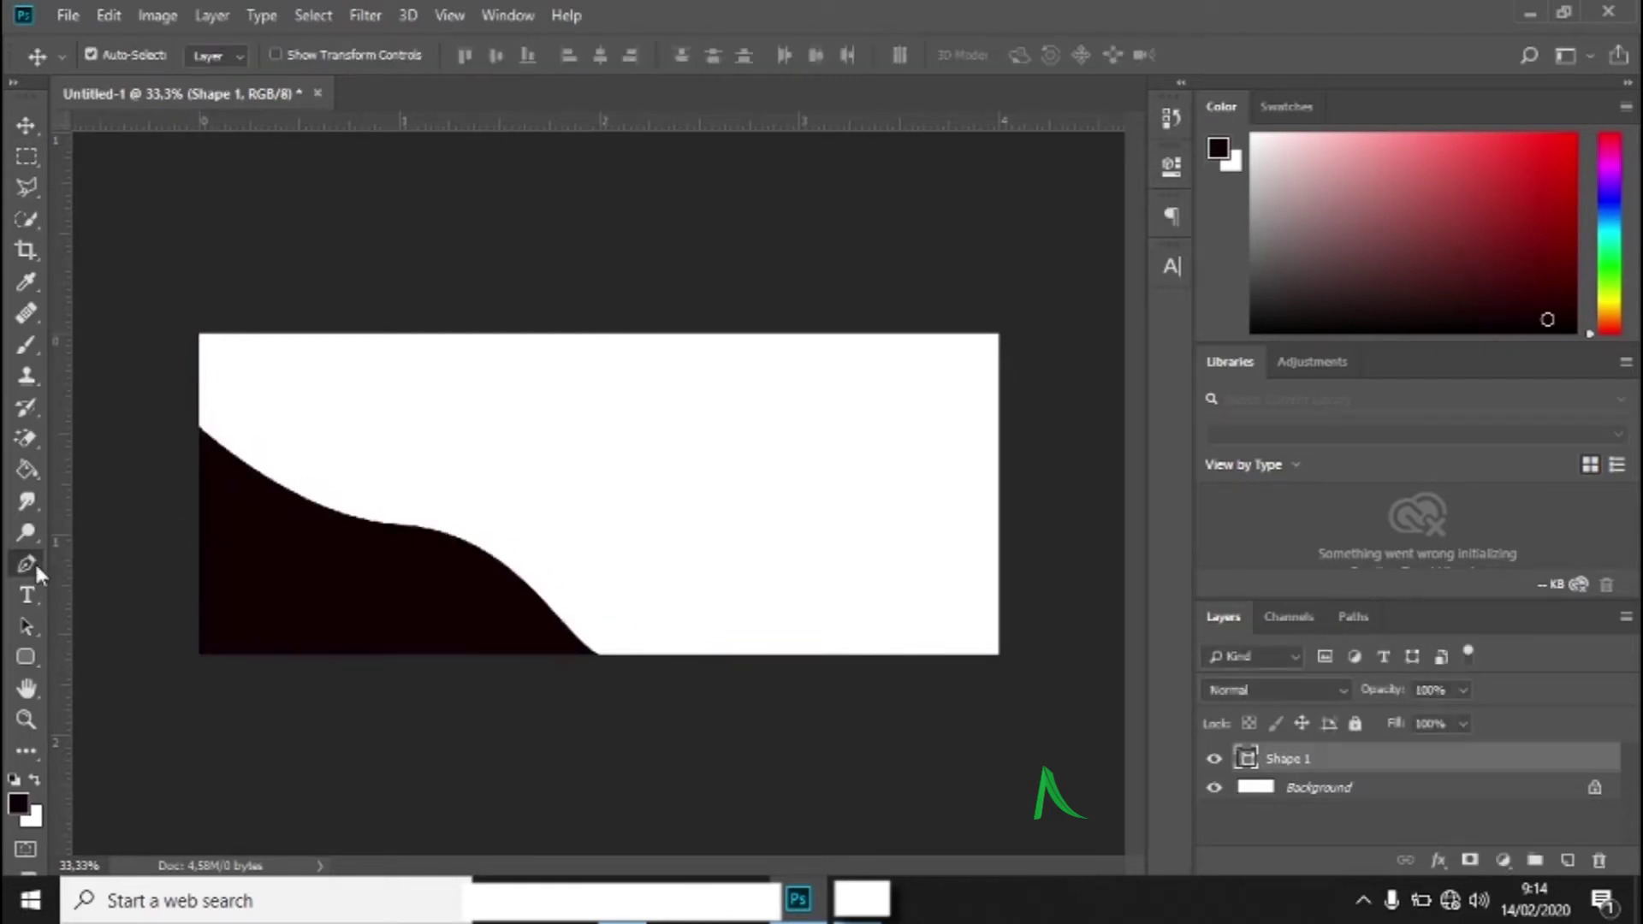
# - Change the wave shape's fill colour to the recently used orange
pyautogui.click(32, 562)
pyautogui.click(221, 57)
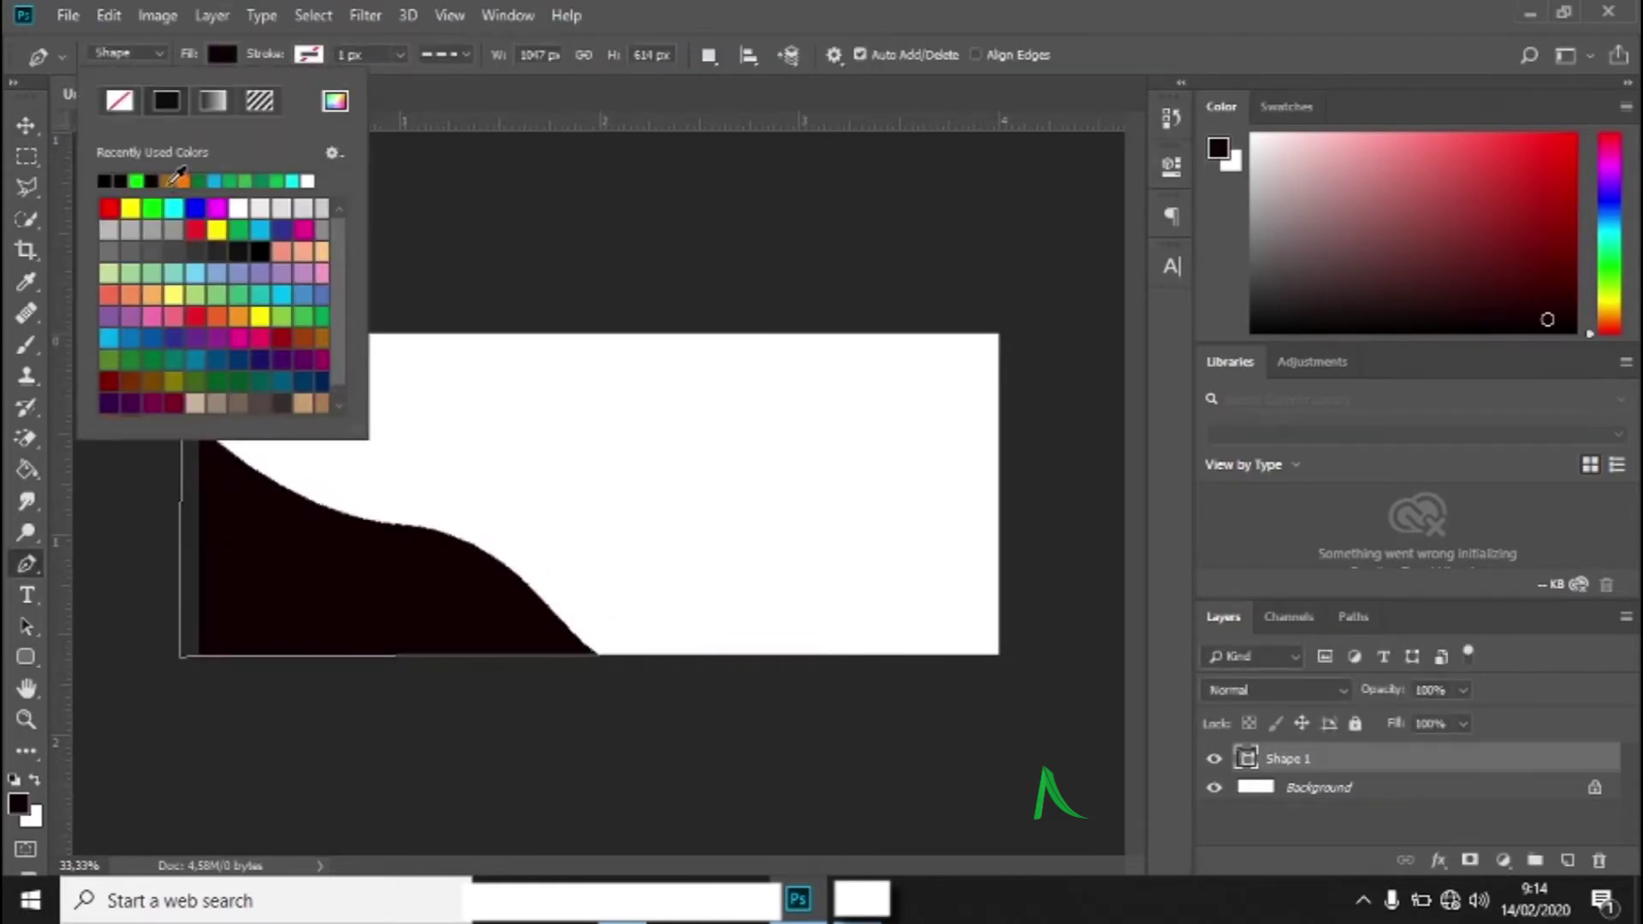
pyautogui.click(176, 180)
pyautogui.click(190, 180)
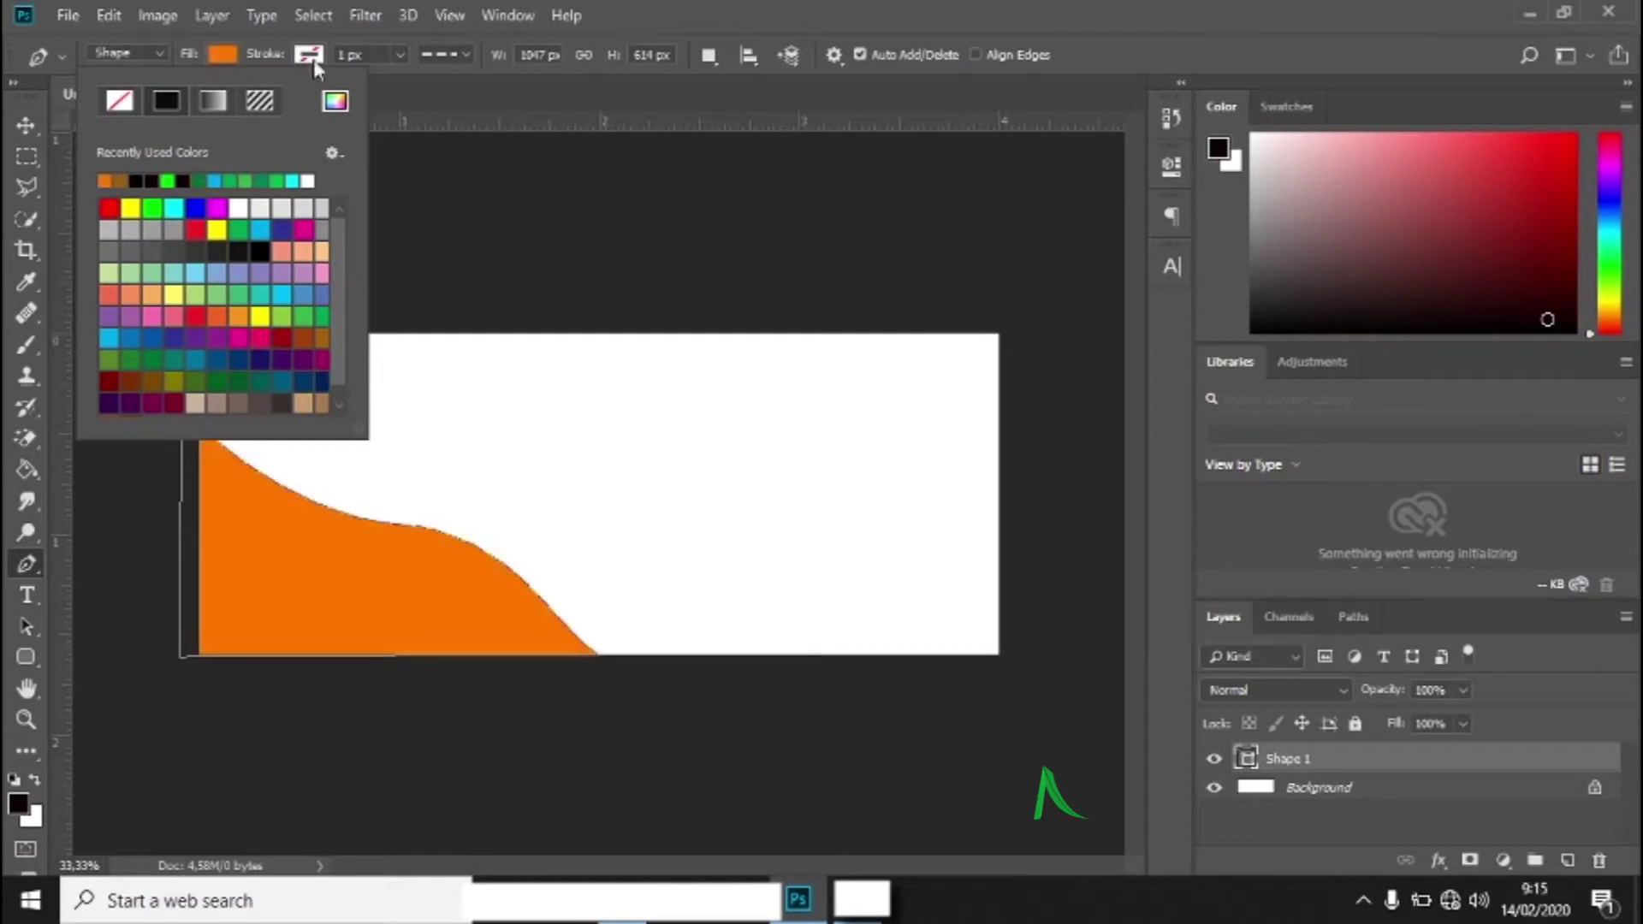
pyautogui.click(223, 52)
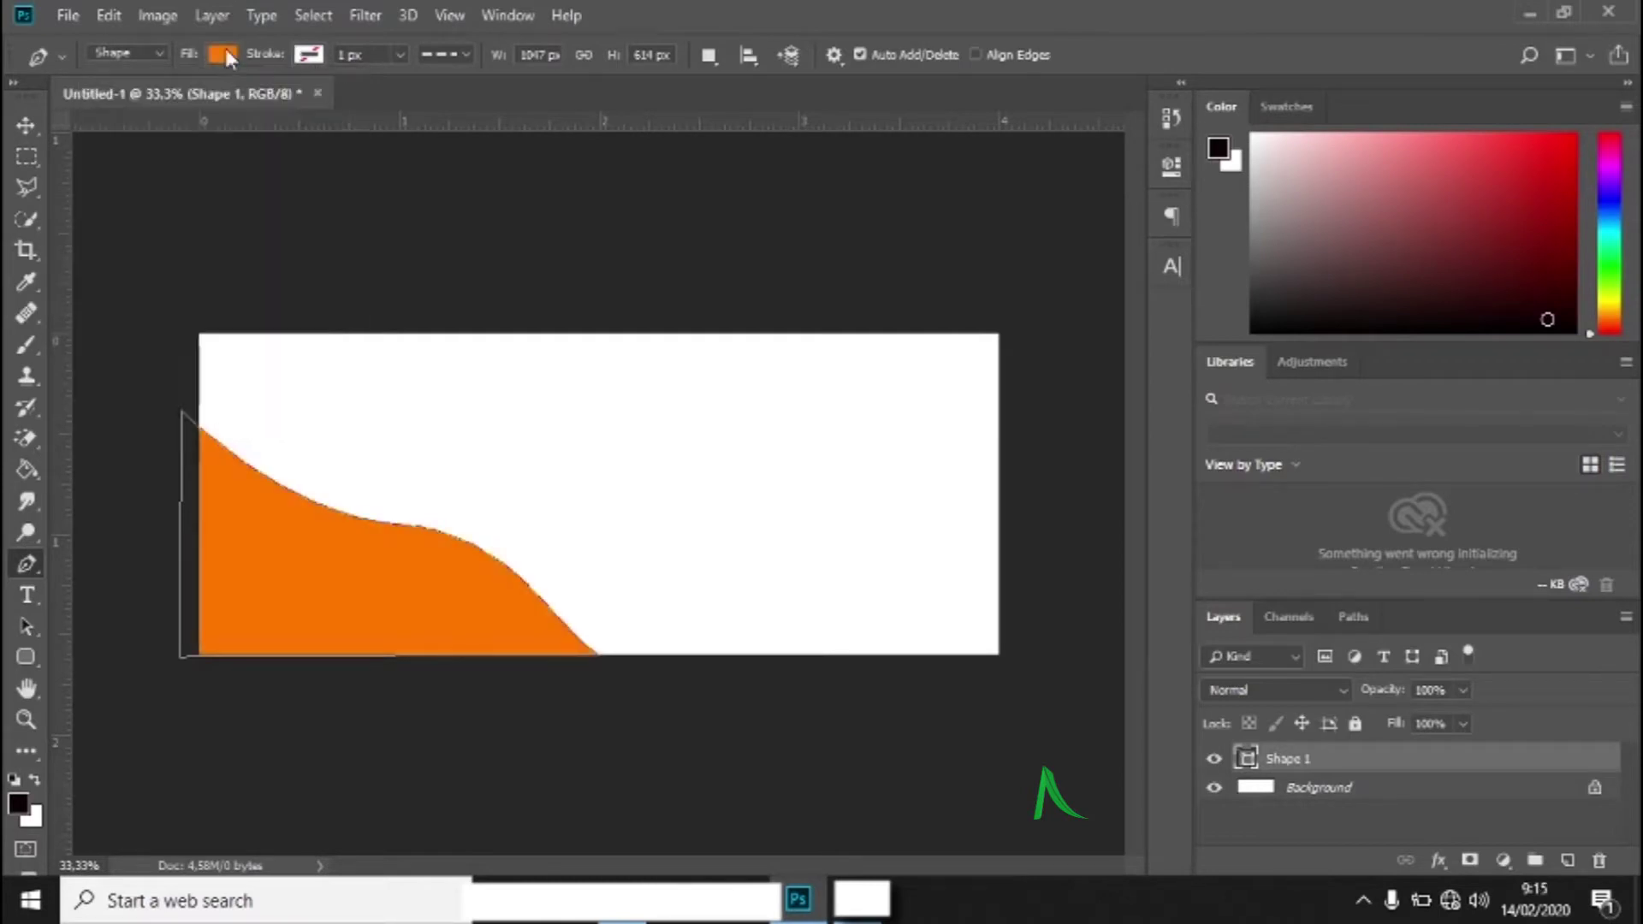
# - Duplicate the orange wave layer as Shape 1 copy and fill the copy with the recently used brown
pyautogui.rightClick(1336, 761)
pyautogui.click(1130, 125)
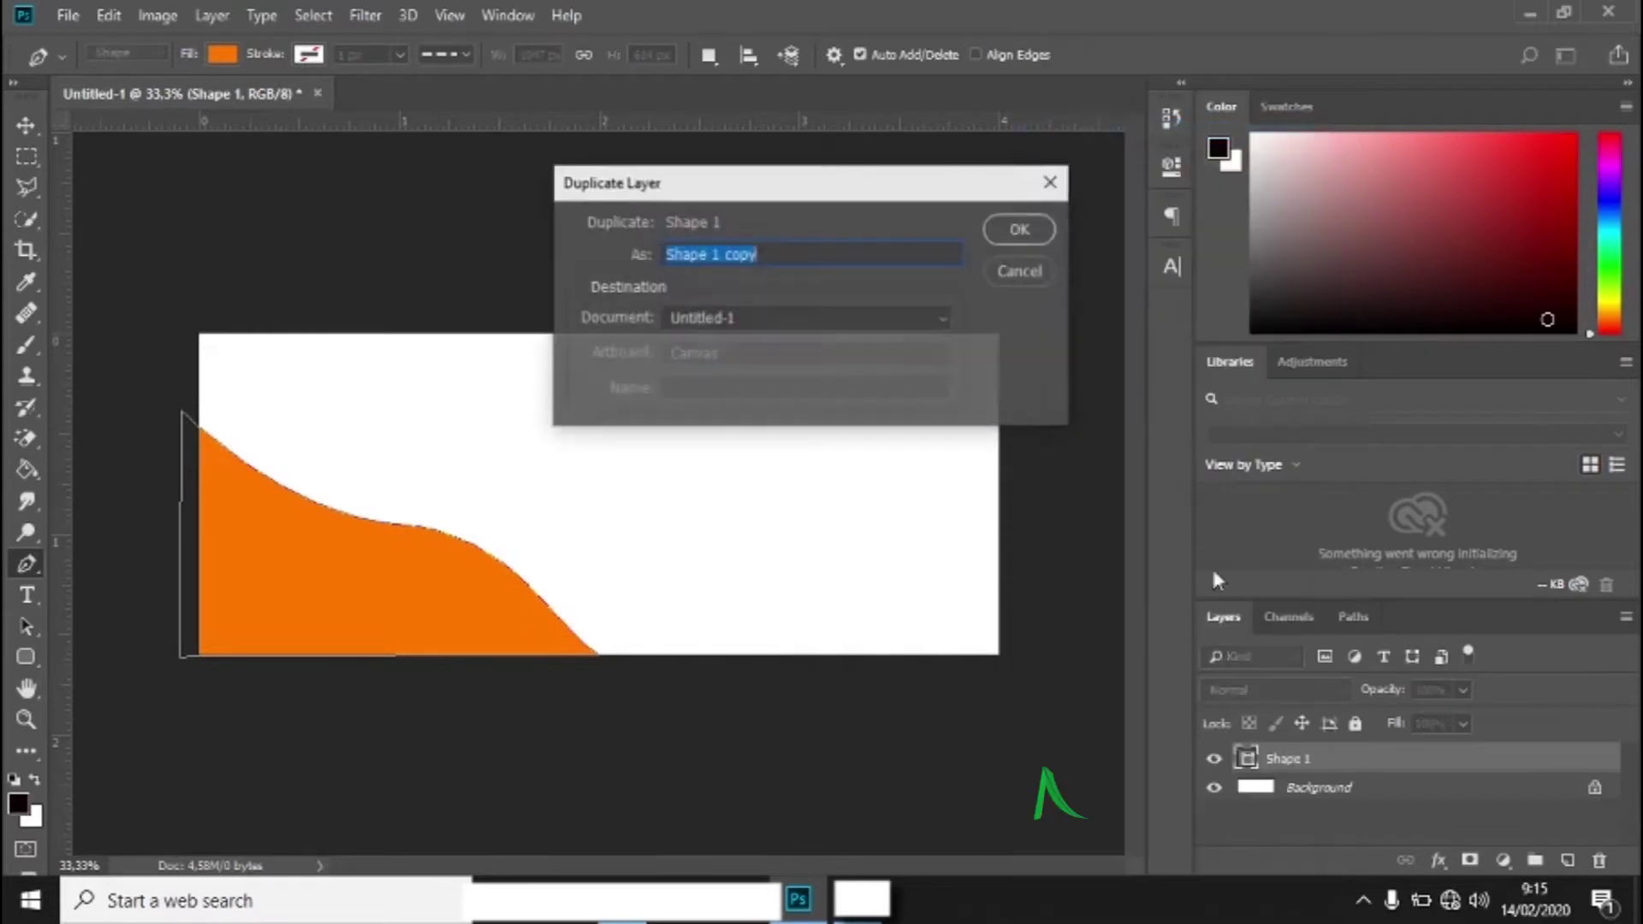
pyautogui.click(1019, 229)
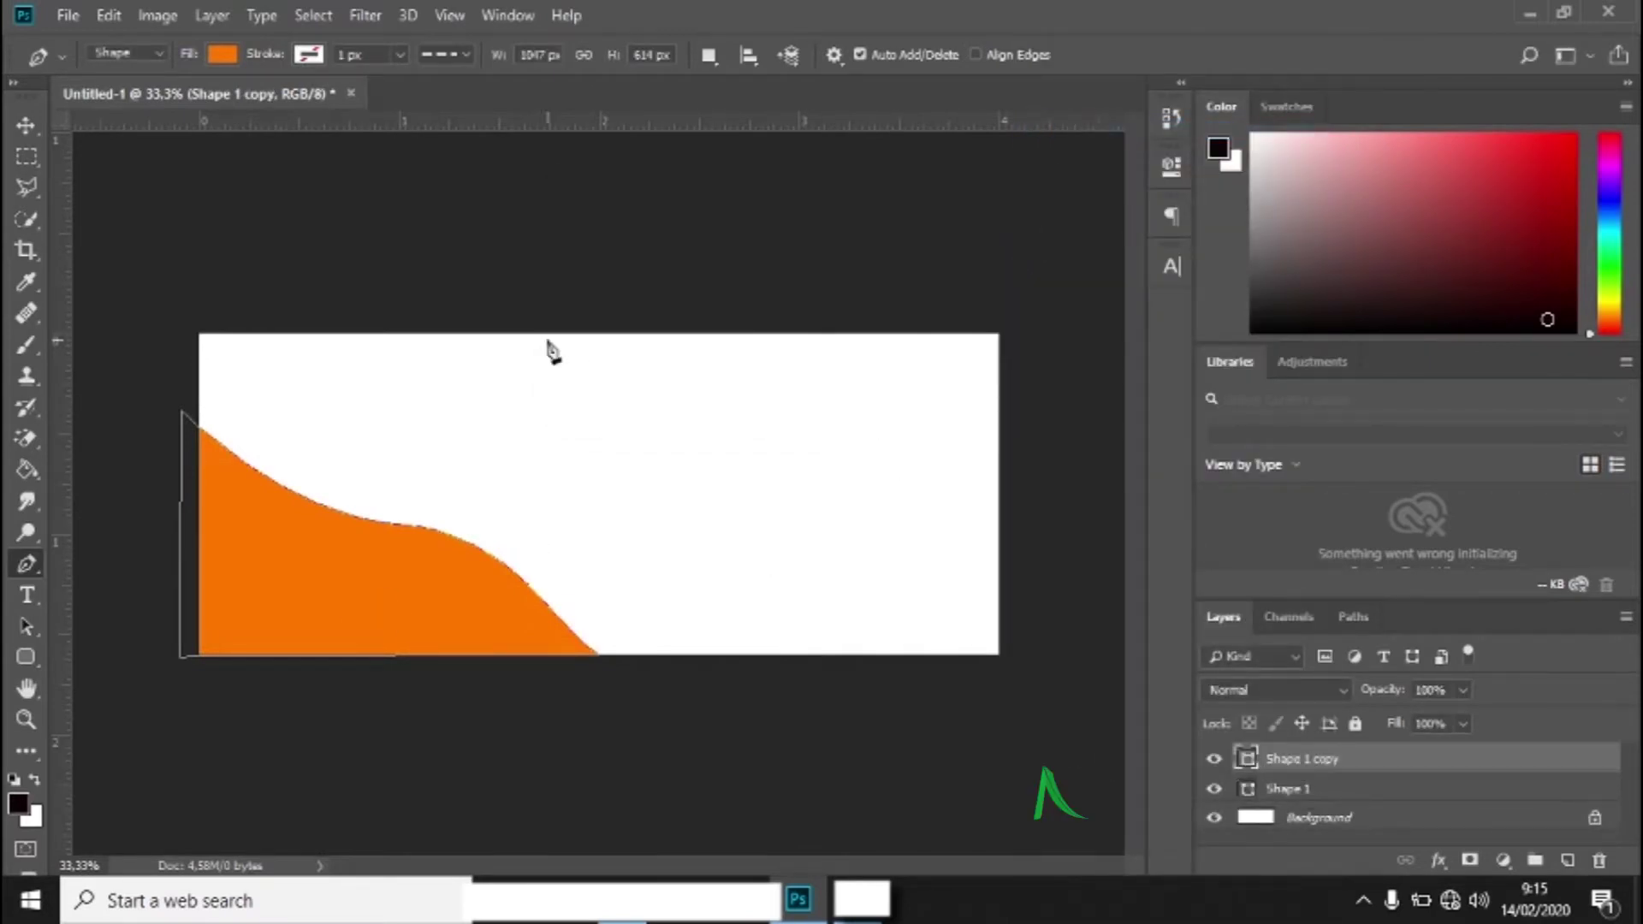
pyautogui.click(223, 54)
pyautogui.click(120, 180)
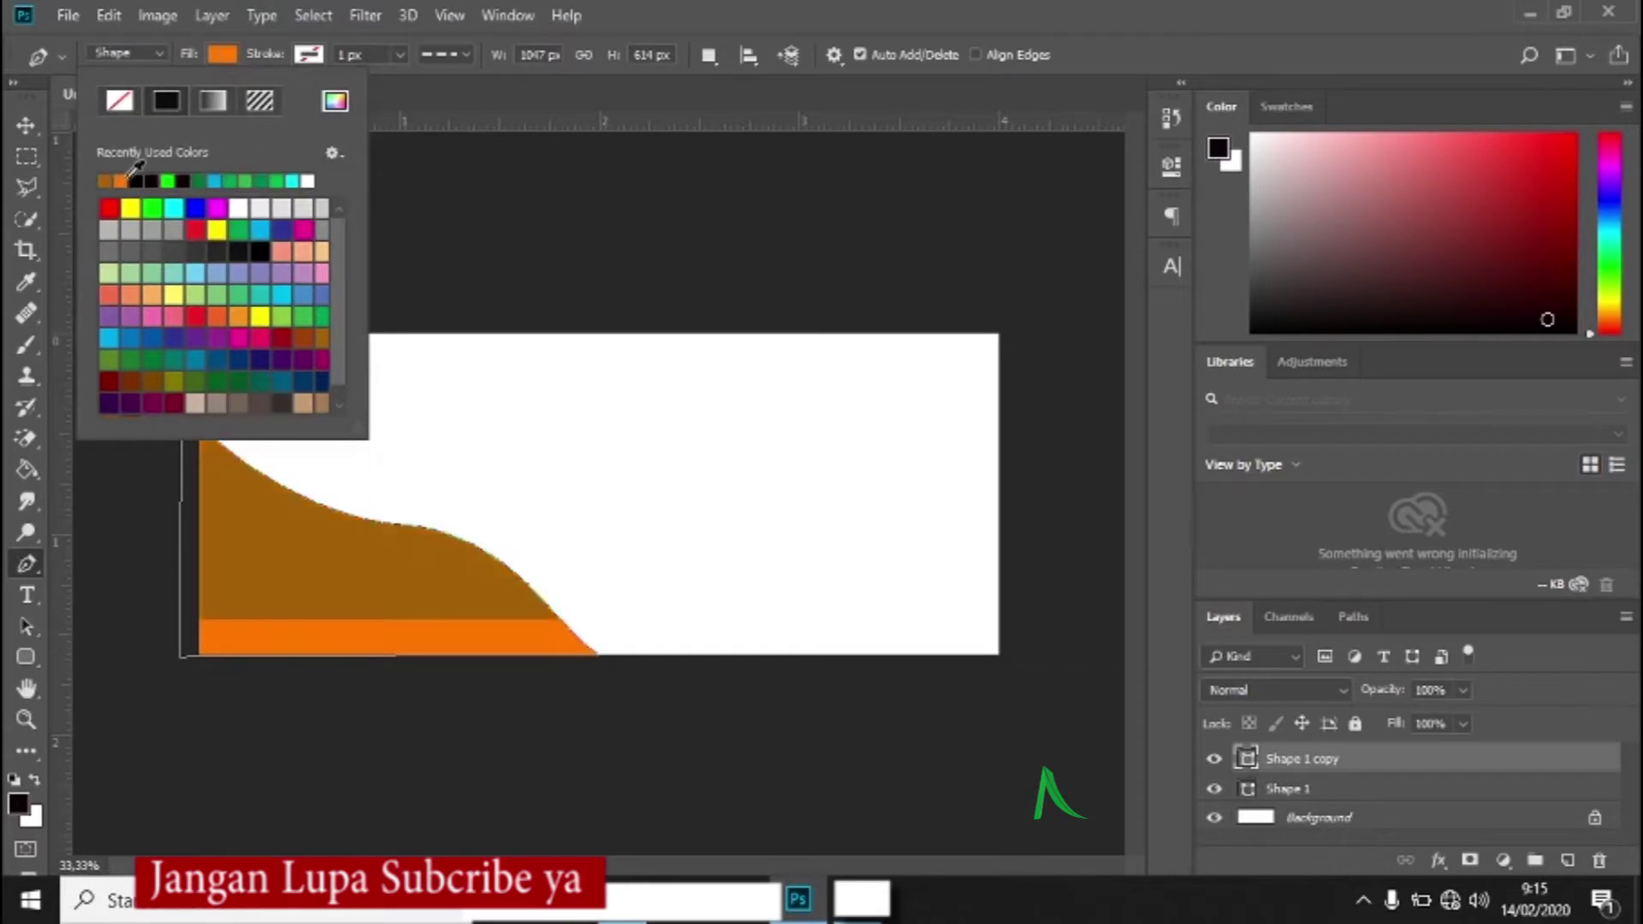
pyautogui.click(489, 104)
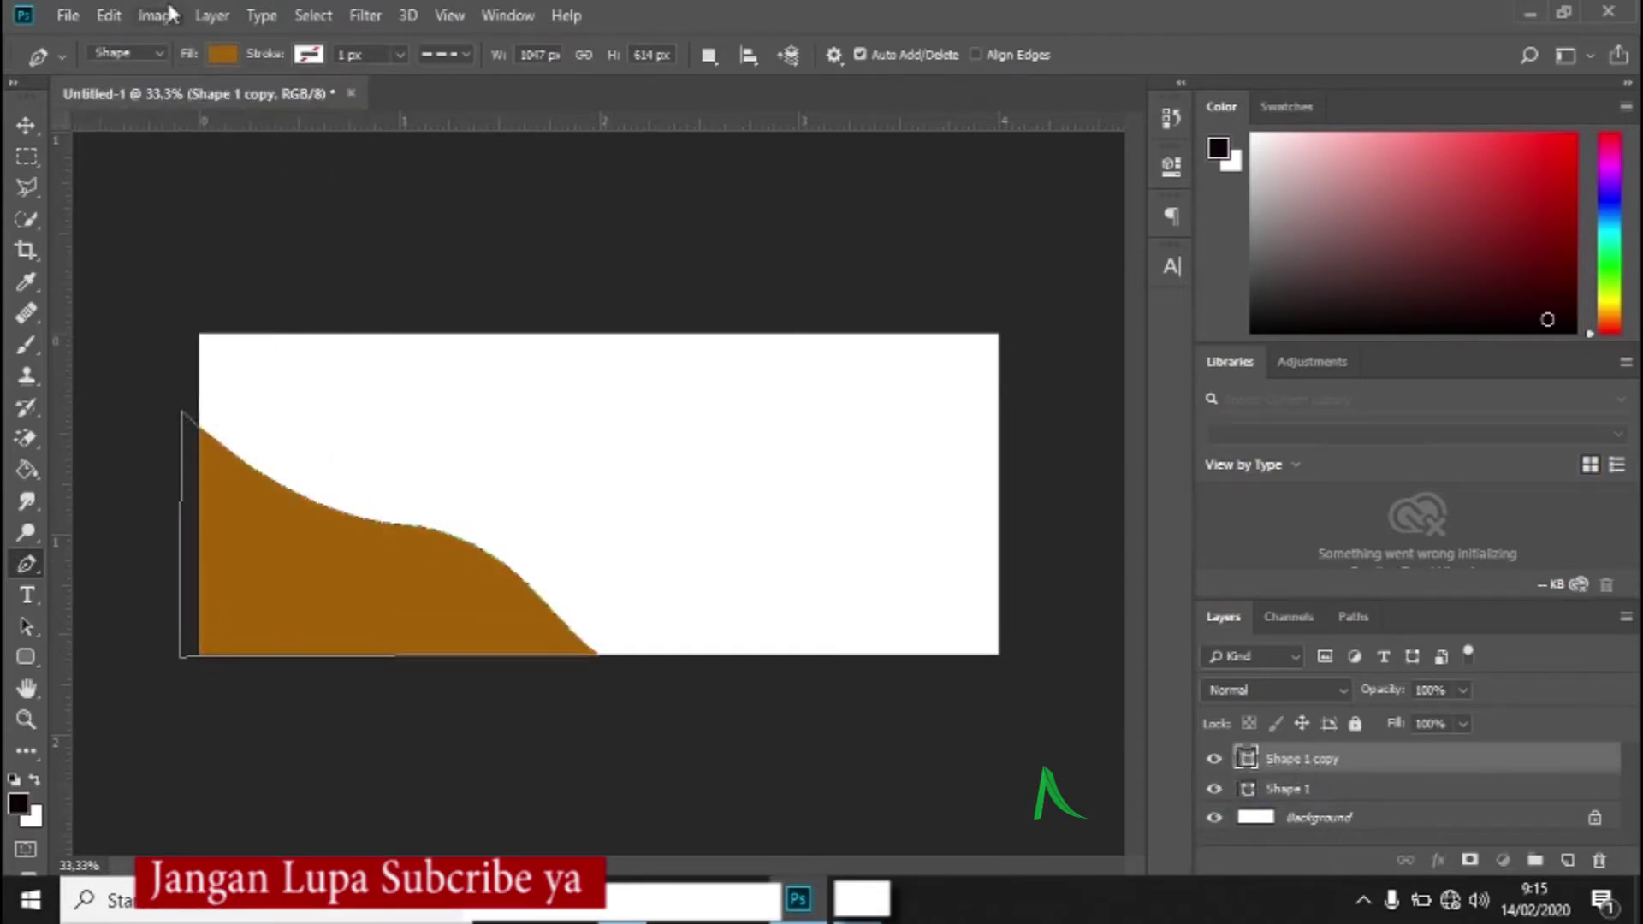
# - Reduce the brown wave's height to about 96% from its top edge with Free Transform Path, exposing an orange rim
pyautogui.click(109, 15)
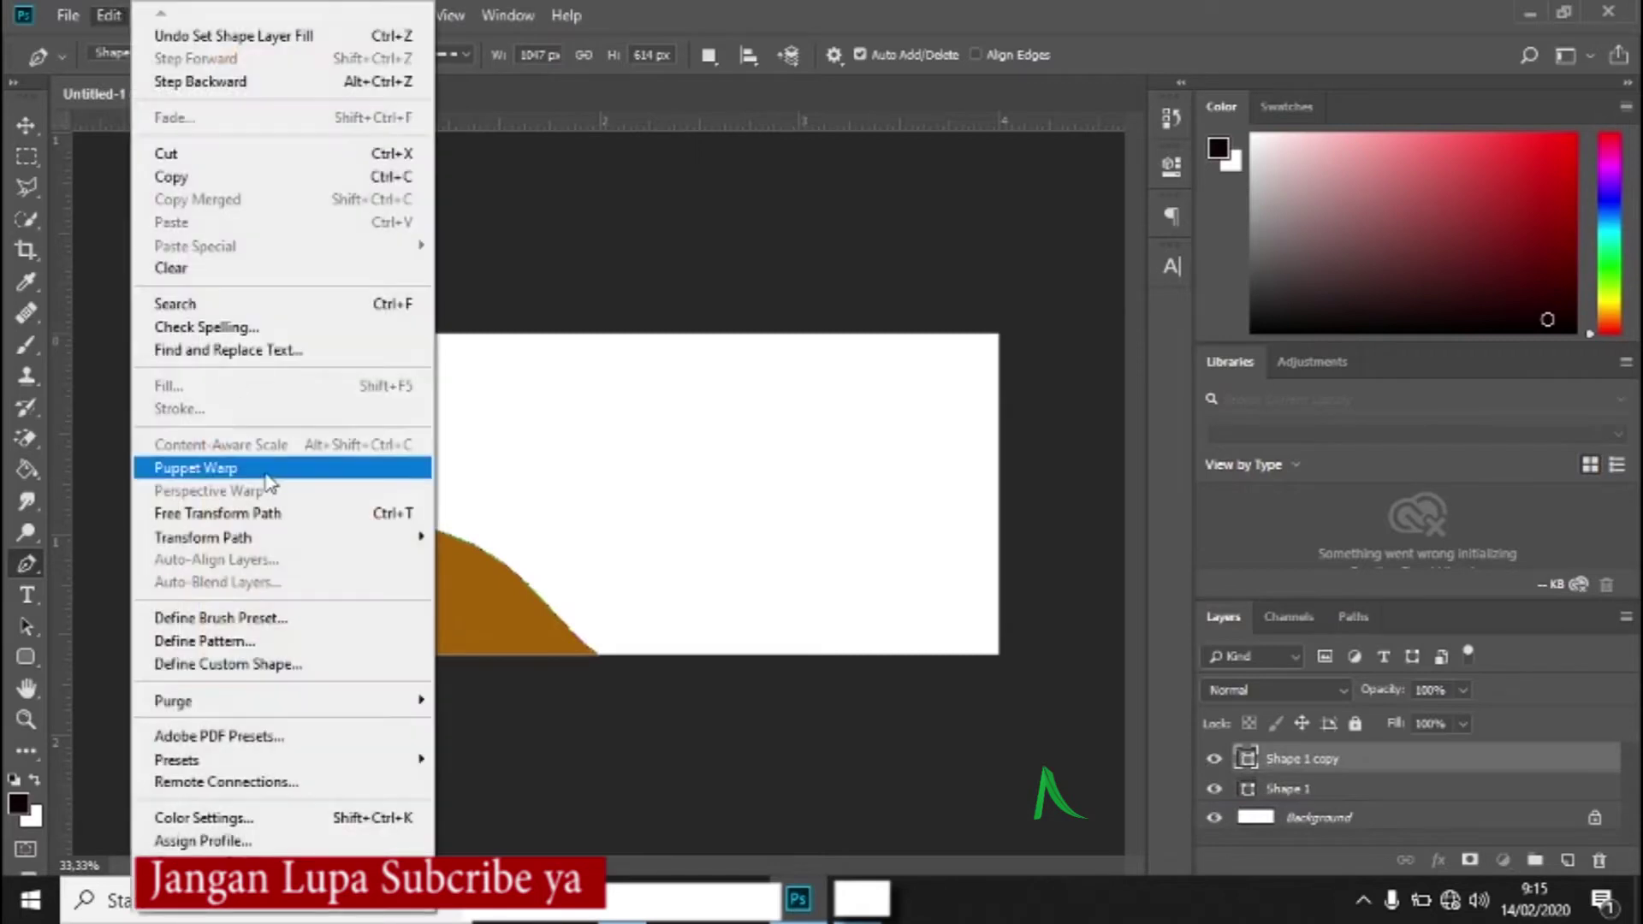
pyautogui.click(301, 524)
pyautogui.moveTo(392, 412); pyautogui.dragTo(391, 432)
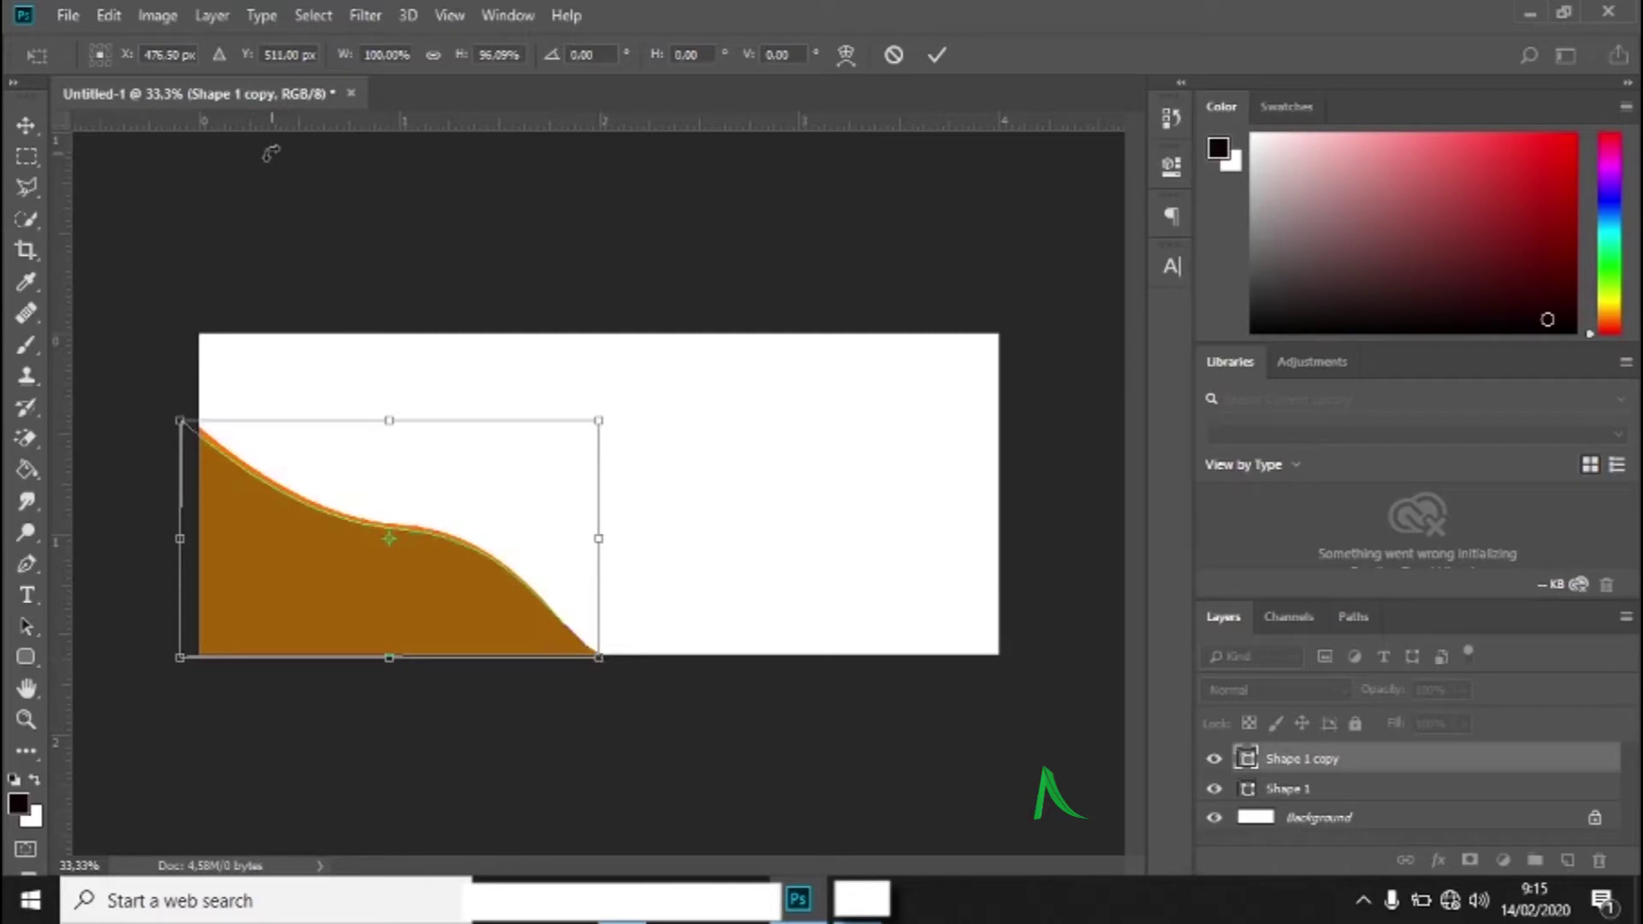
# - Distort the brown wave by lowering its upper-left corner slightly to widen the orange rim there, and apply the transformation
pyautogui.click(109, 15)
pyautogui.moveTo(359, 539)
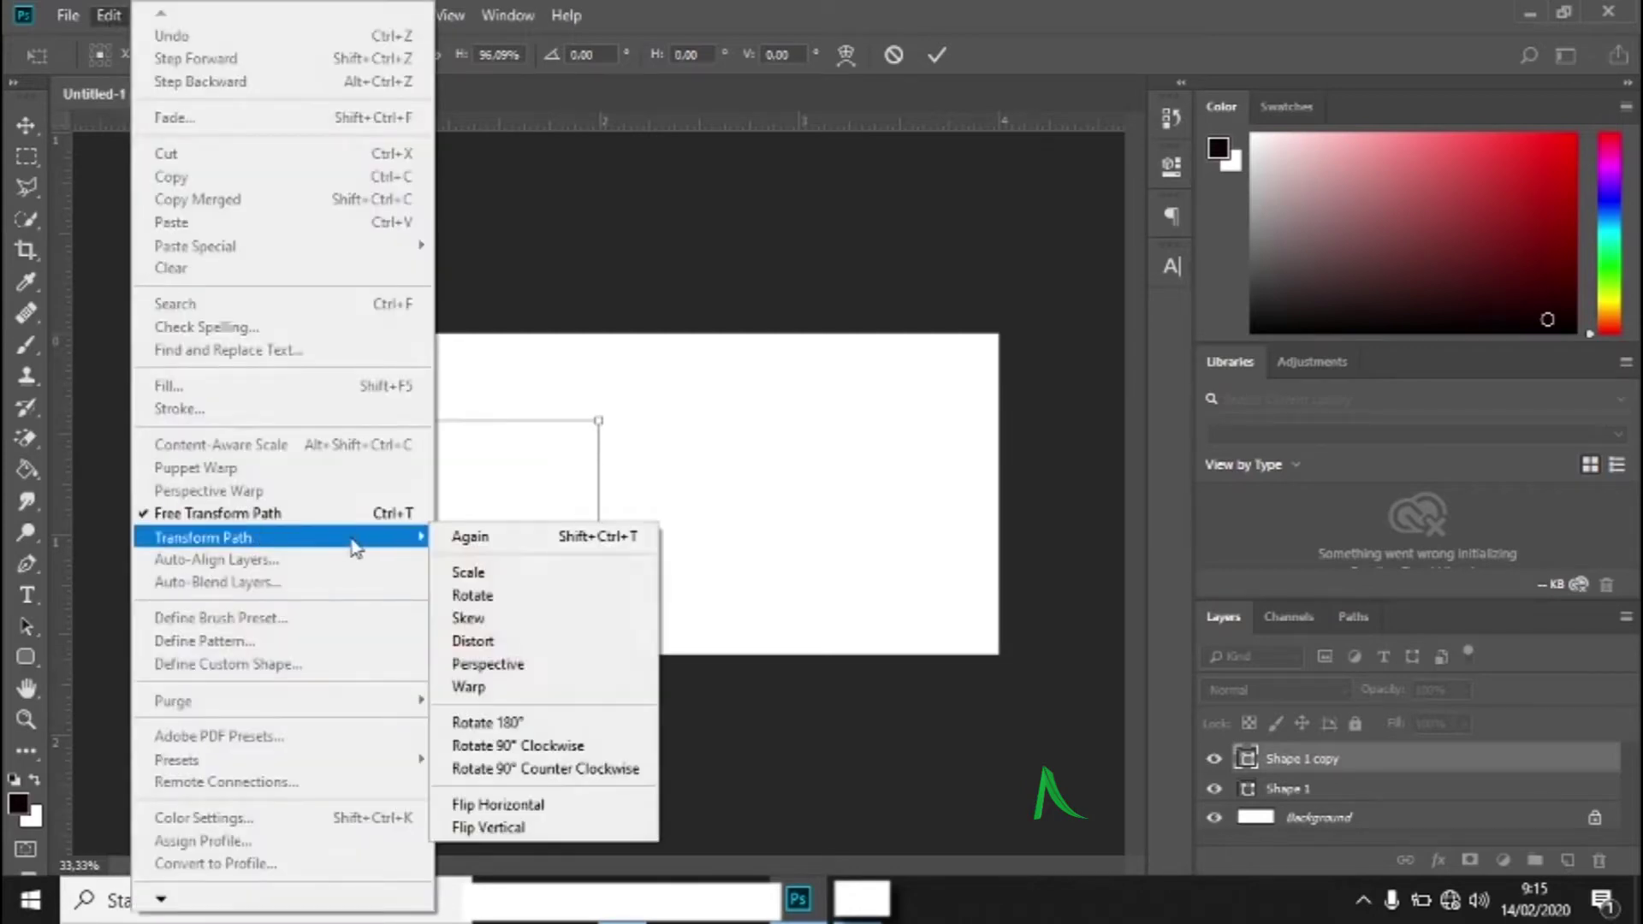
pyautogui.click(541, 644)
pyautogui.moveTo(596, 660); pyautogui.dragTo(594, 669)
pyautogui.moveTo(179, 420); pyautogui.dragTo(186, 428)
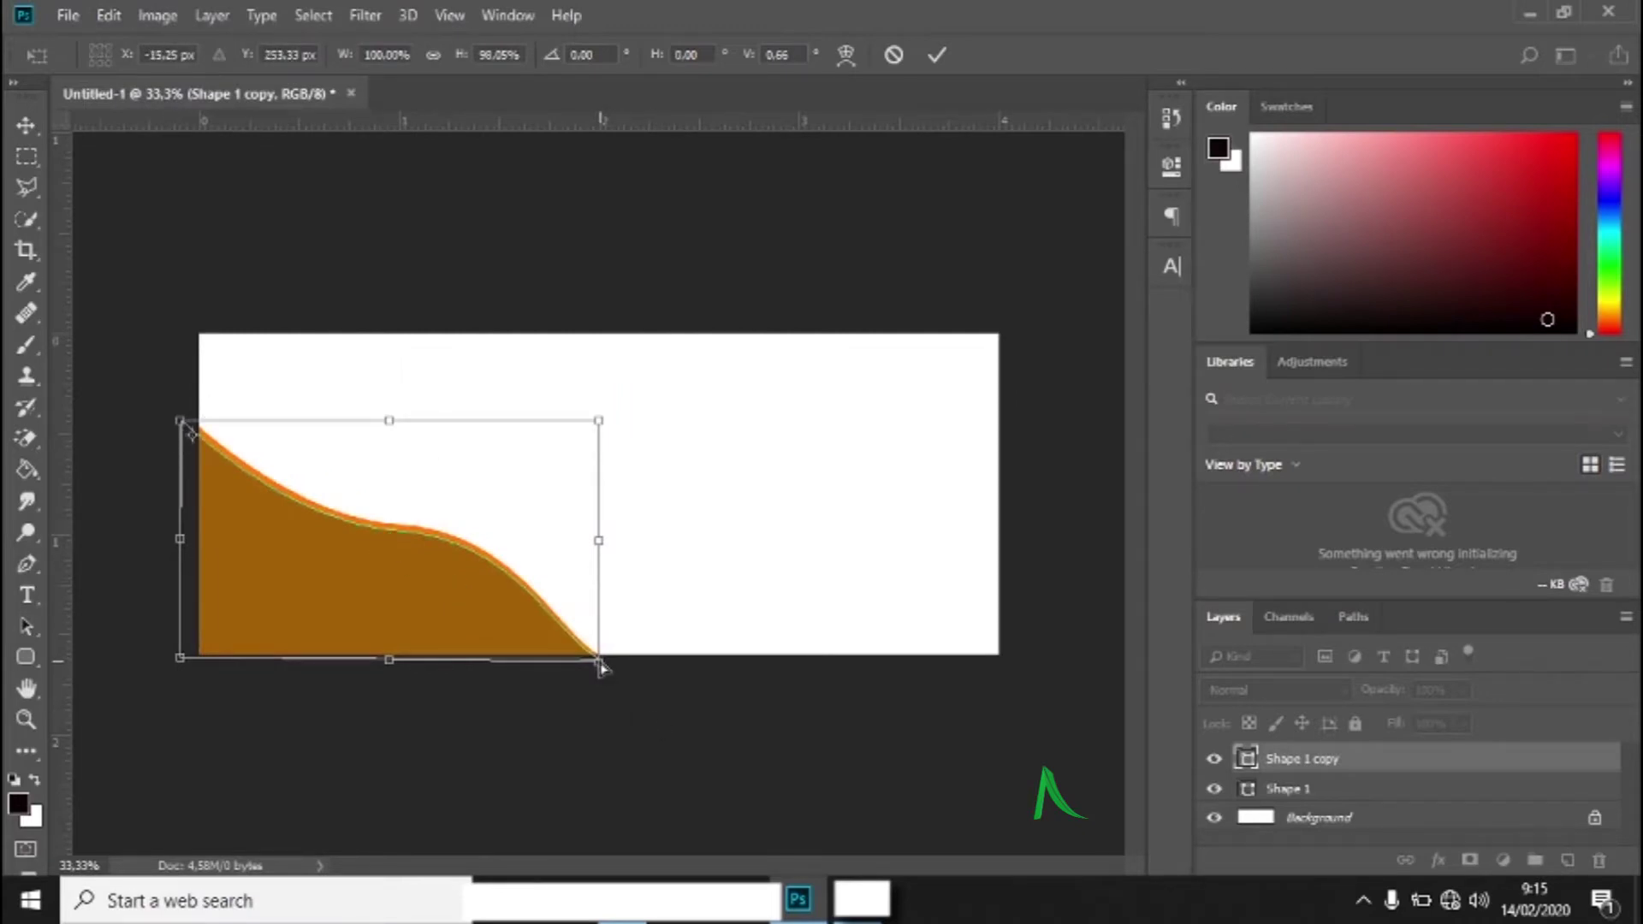
pyautogui.hotkey('ctrl', '+')
pyautogui.moveTo(597, 828); pyautogui.dragTo(597, 824)
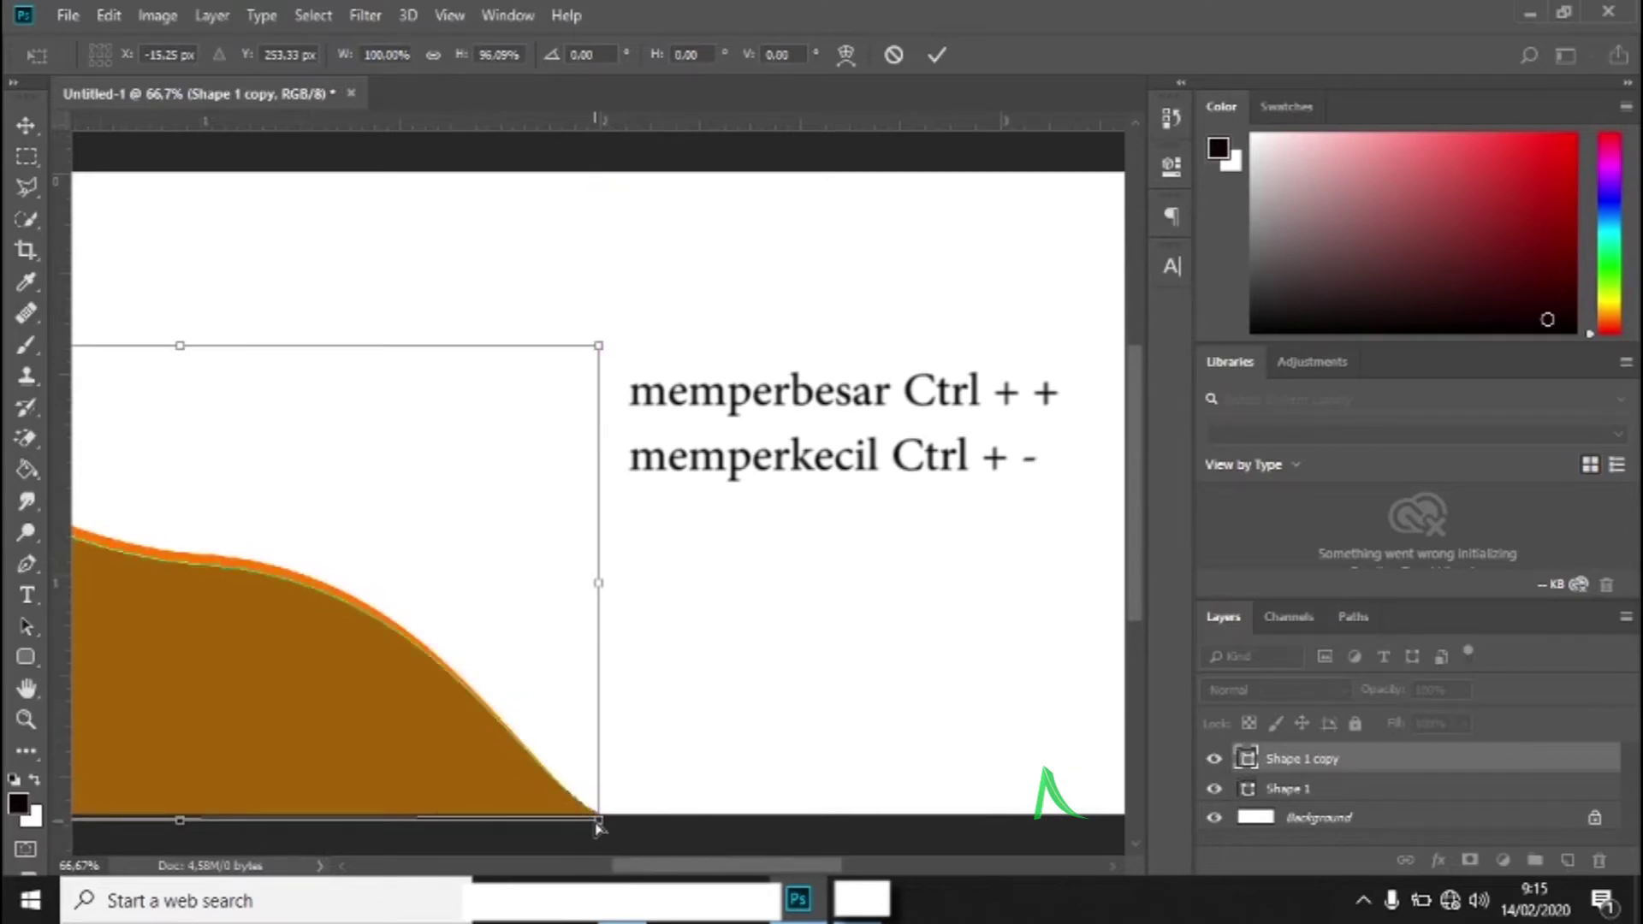
pyautogui.hotkey('ctrl', '-')
pyautogui.moveTo(180, 420); pyautogui.dragTo(183, 431)
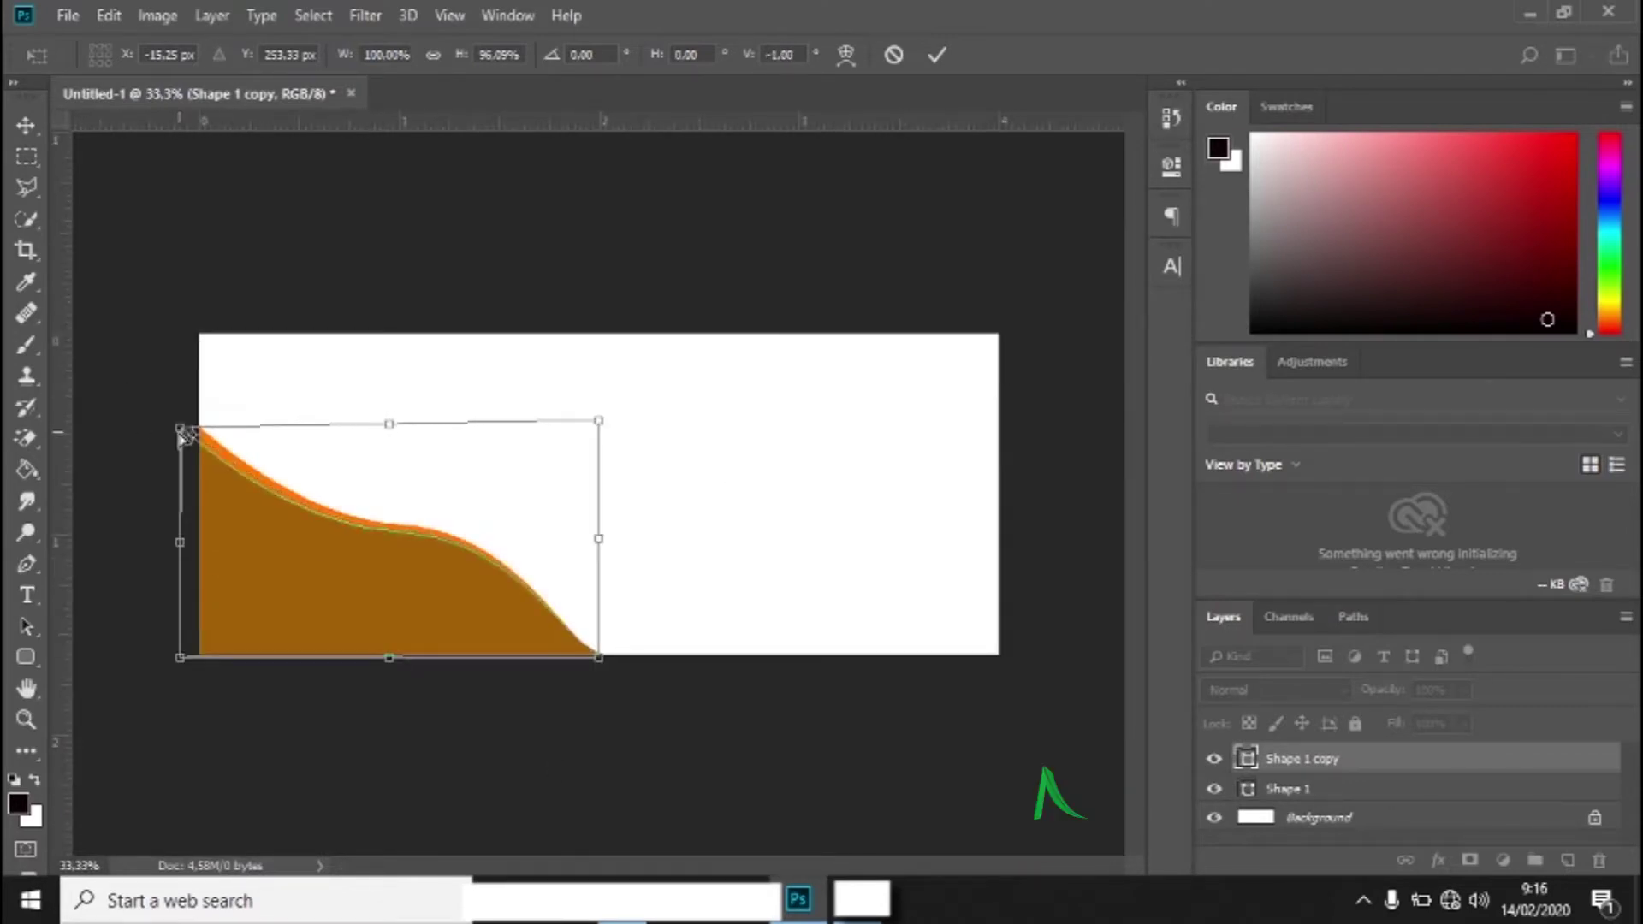
pyautogui.click(938, 57)
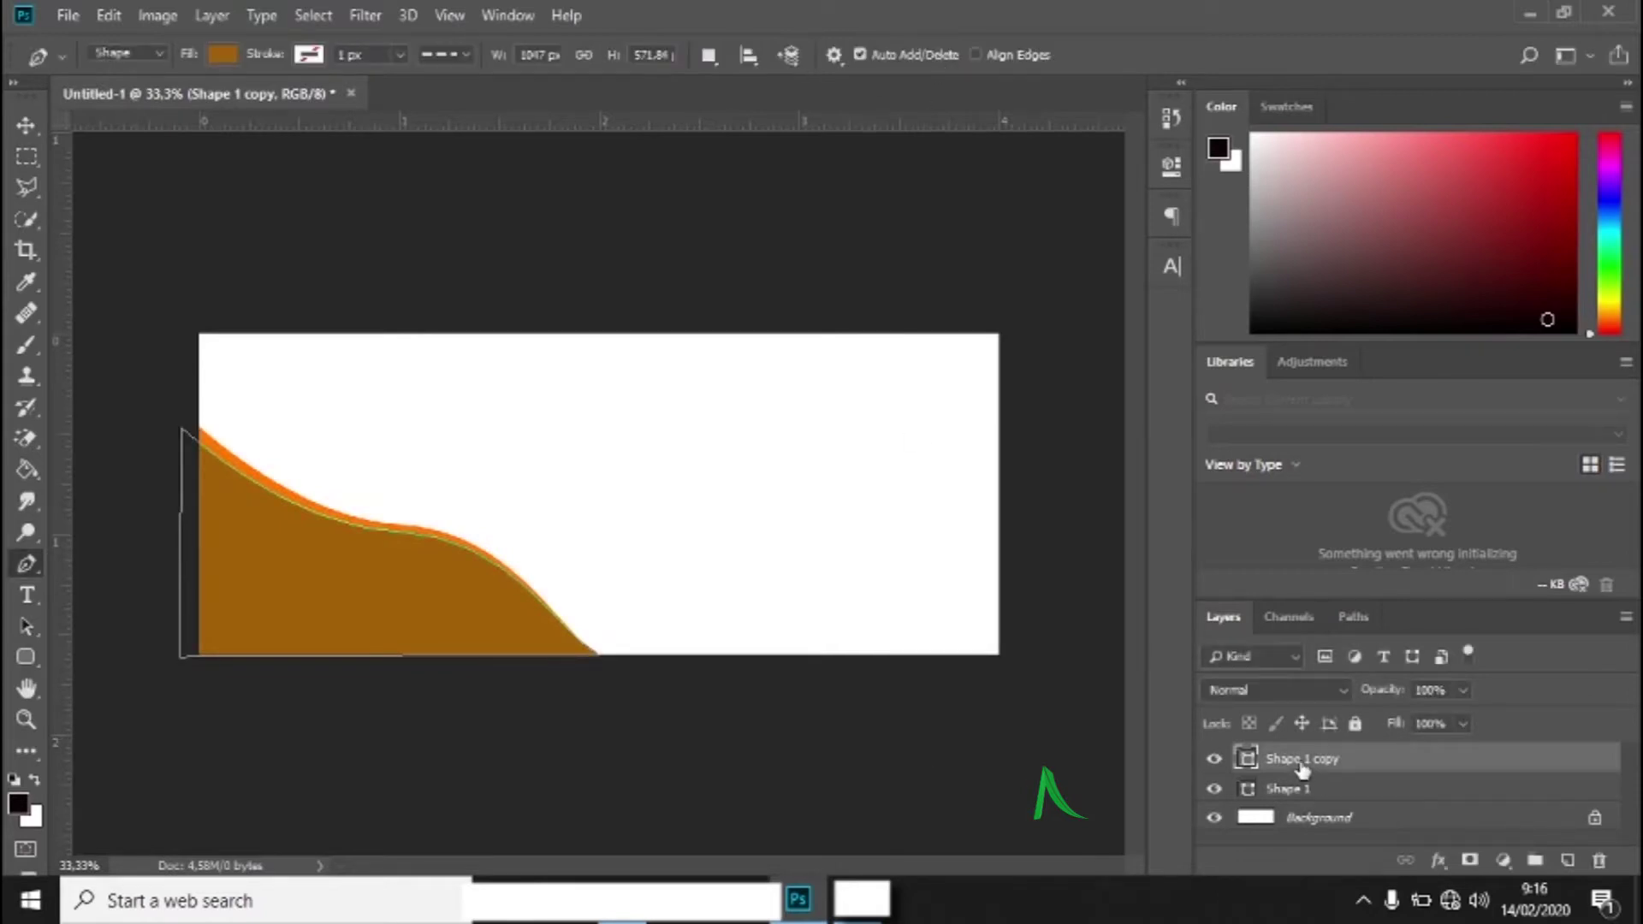
# - Duplicate the brown wave layer as Shape 1 copy 2 and move the duplicate slightly down
pyautogui.rightClick(1301, 768)
pyautogui.click(1335, 136)
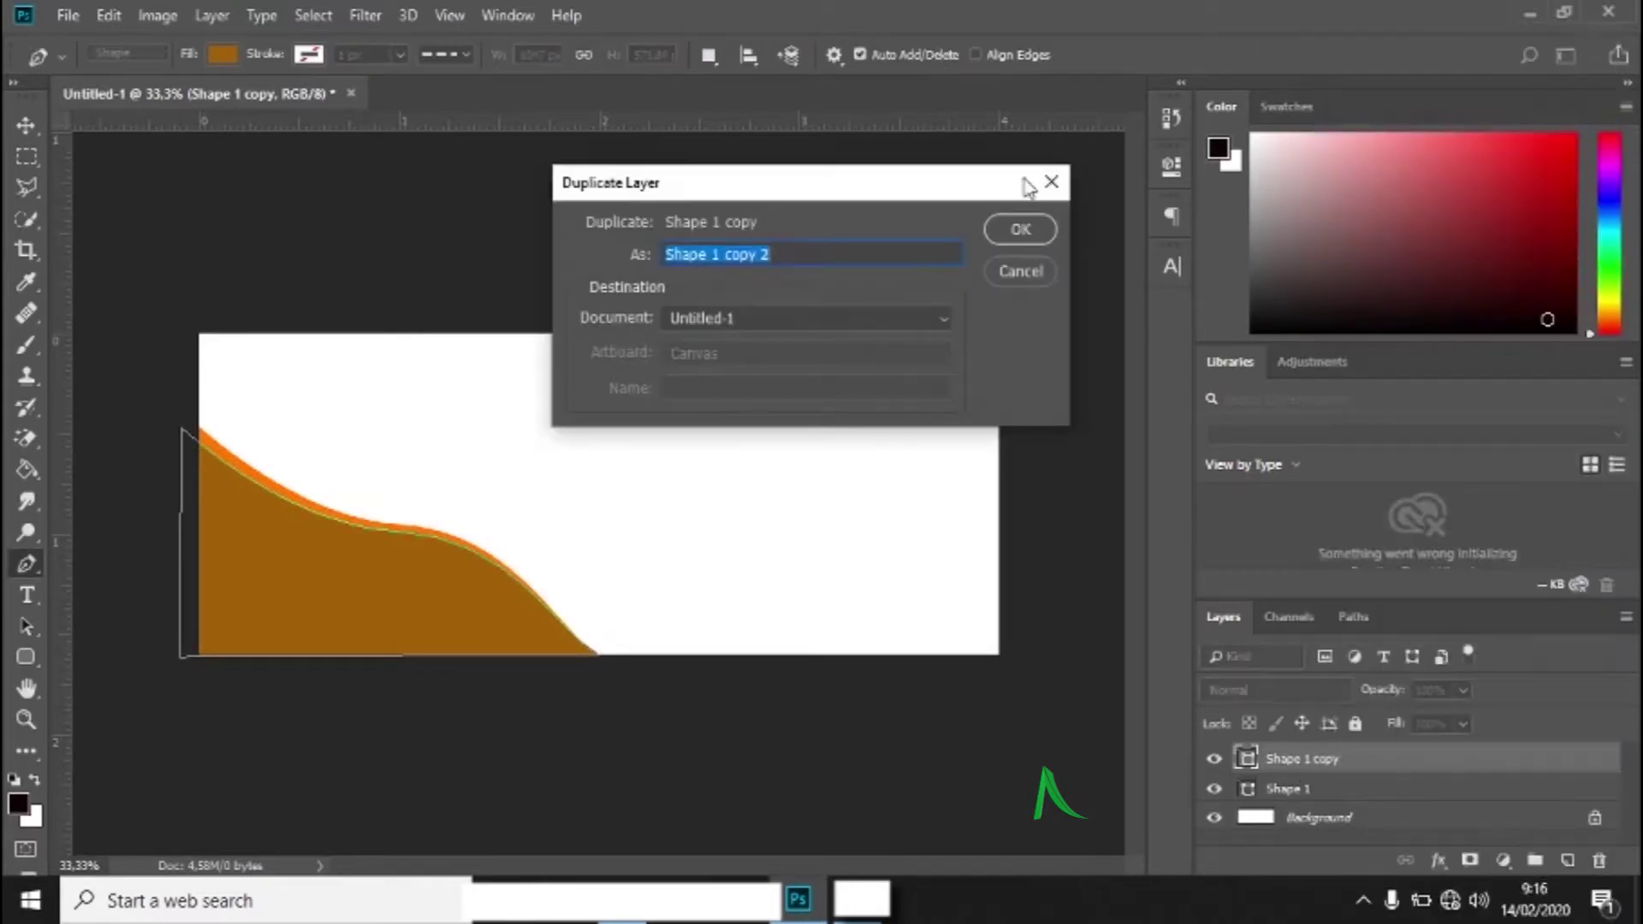
pyautogui.click(1010, 239)
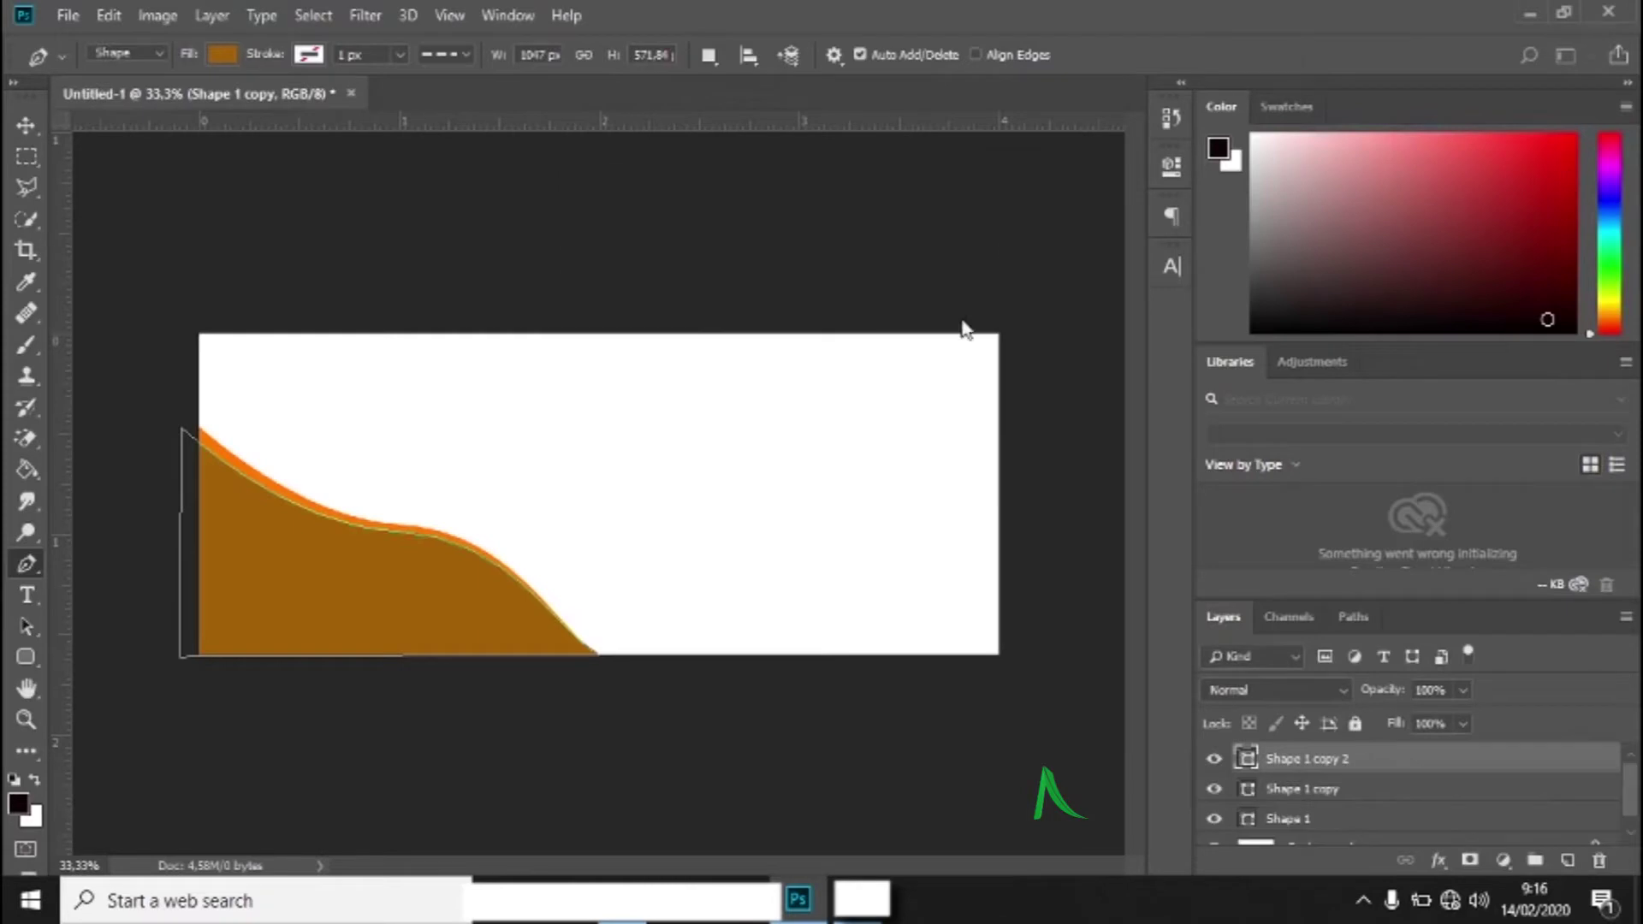
pyautogui.click(26, 127)
pyautogui.moveTo(366, 594); pyautogui.dragTo(363, 618)
# - Fill the lowered wave copy with a custom brown slightly lighter than the brown wave behind it
pyautogui.click(27, 564)
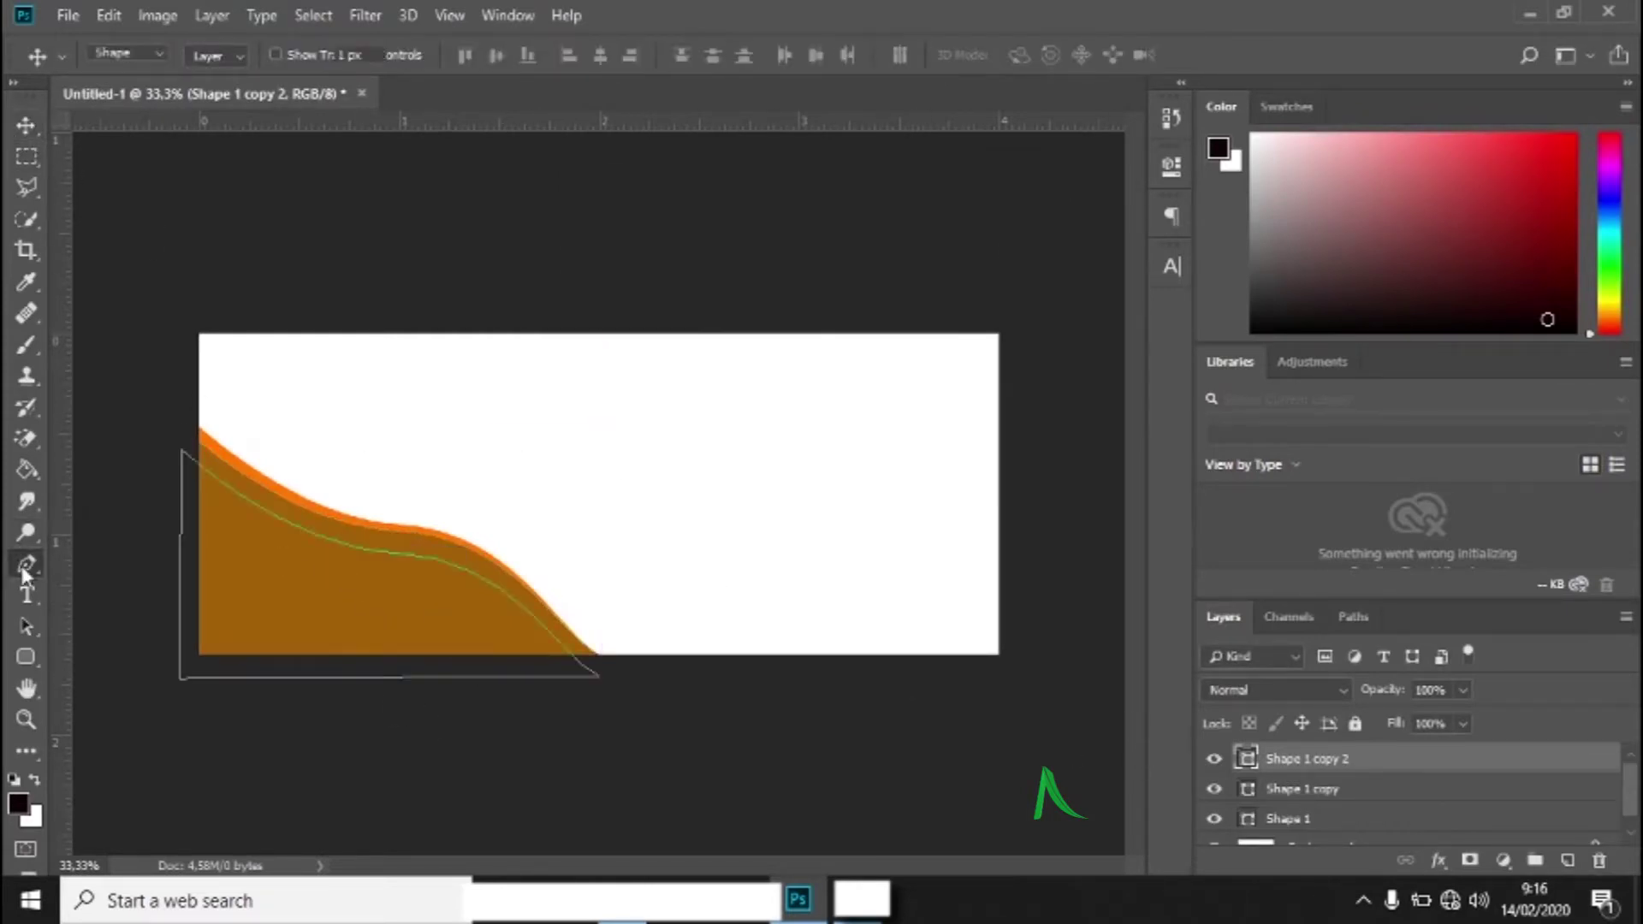
pyautogui.click(223, 55)
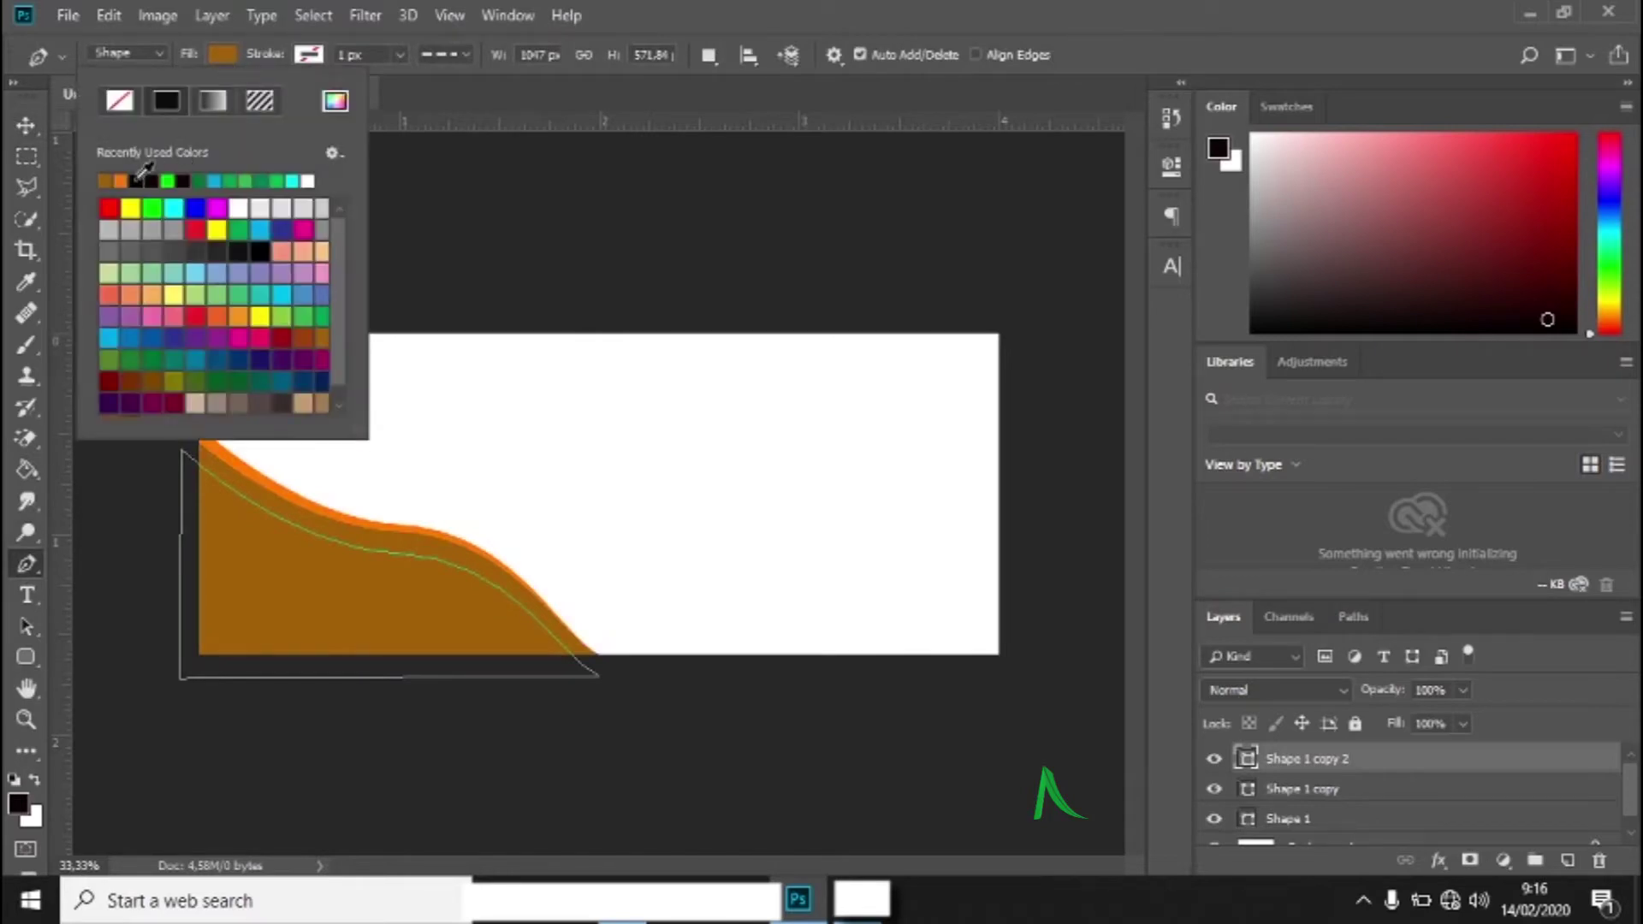
pyautogui.click(305, 248)
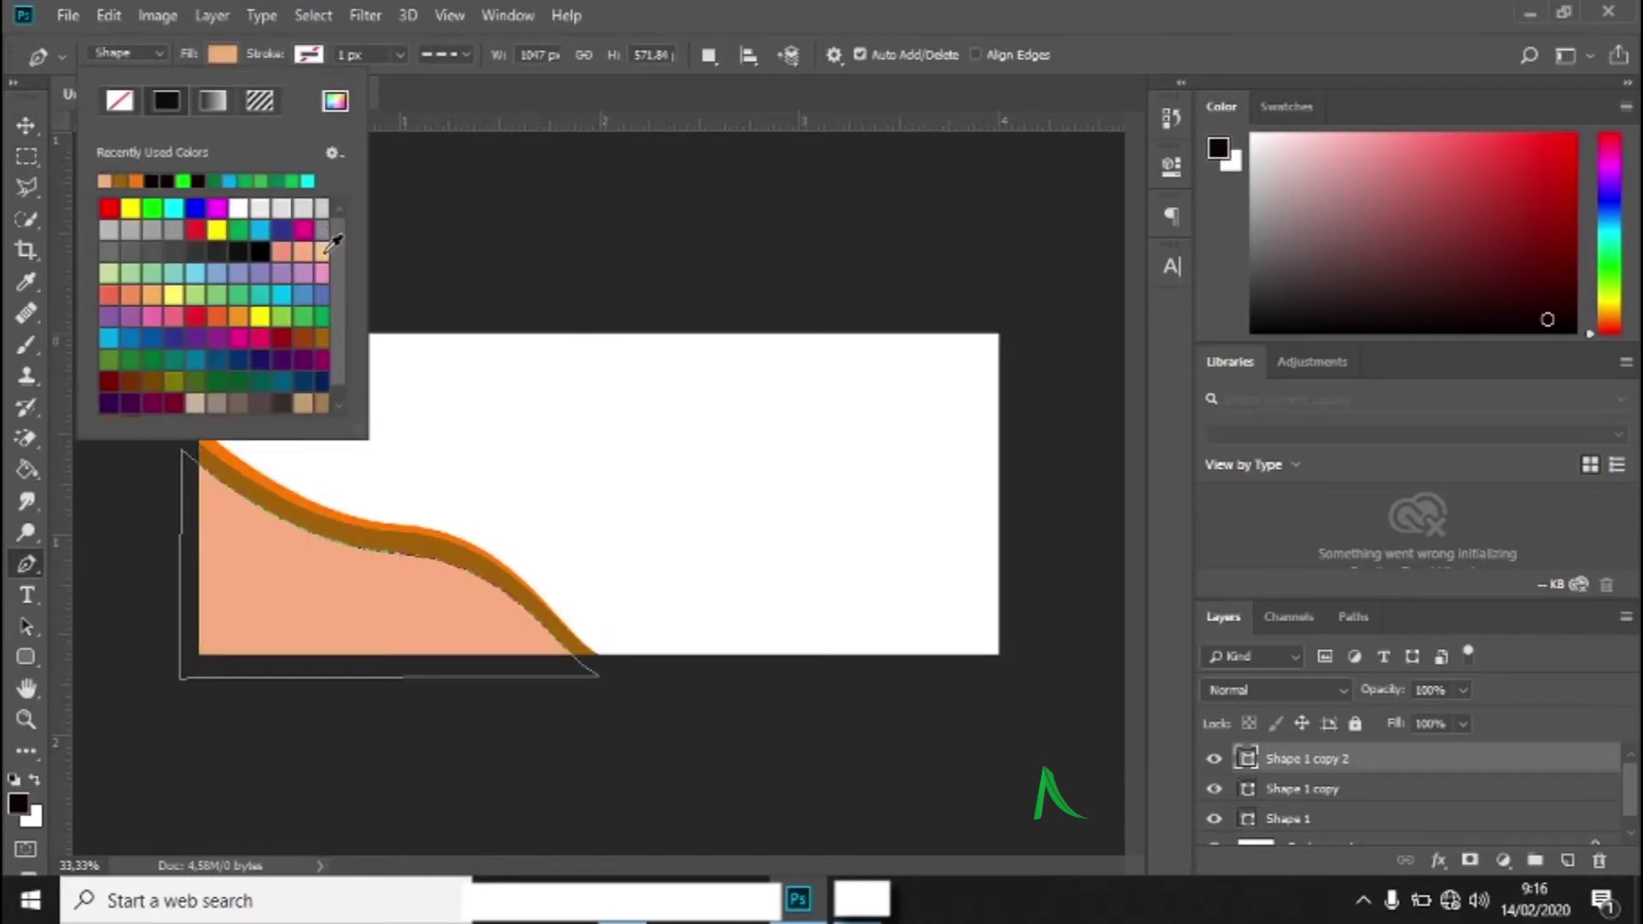
pyautogui.scroll(-1, 342, 325)
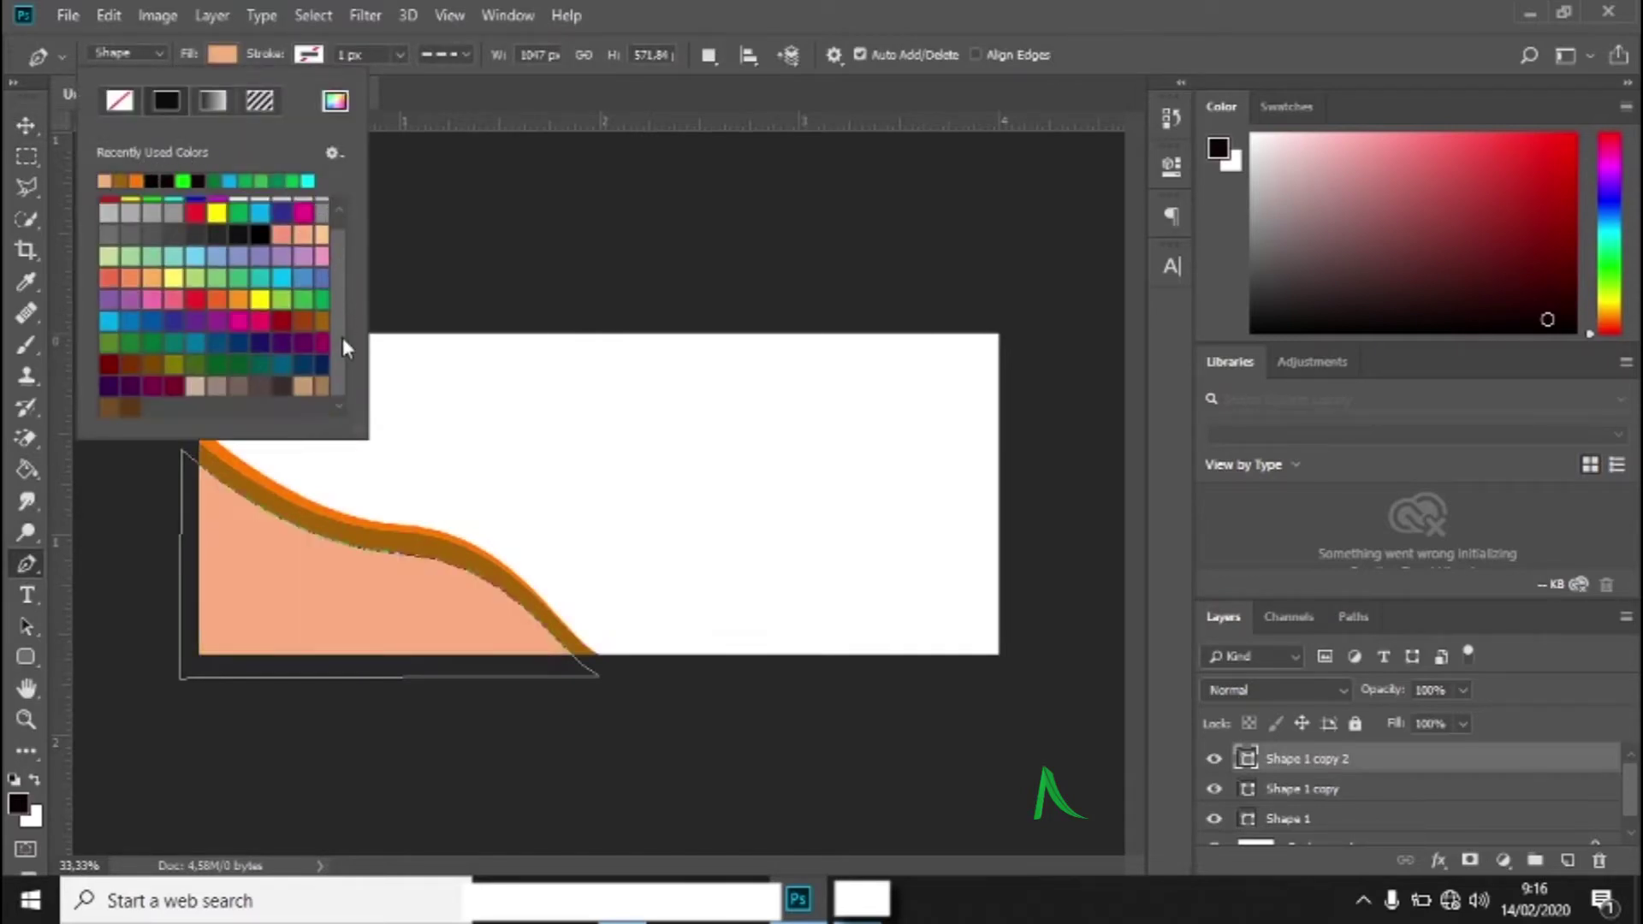
pyautogui.click(144, 407)
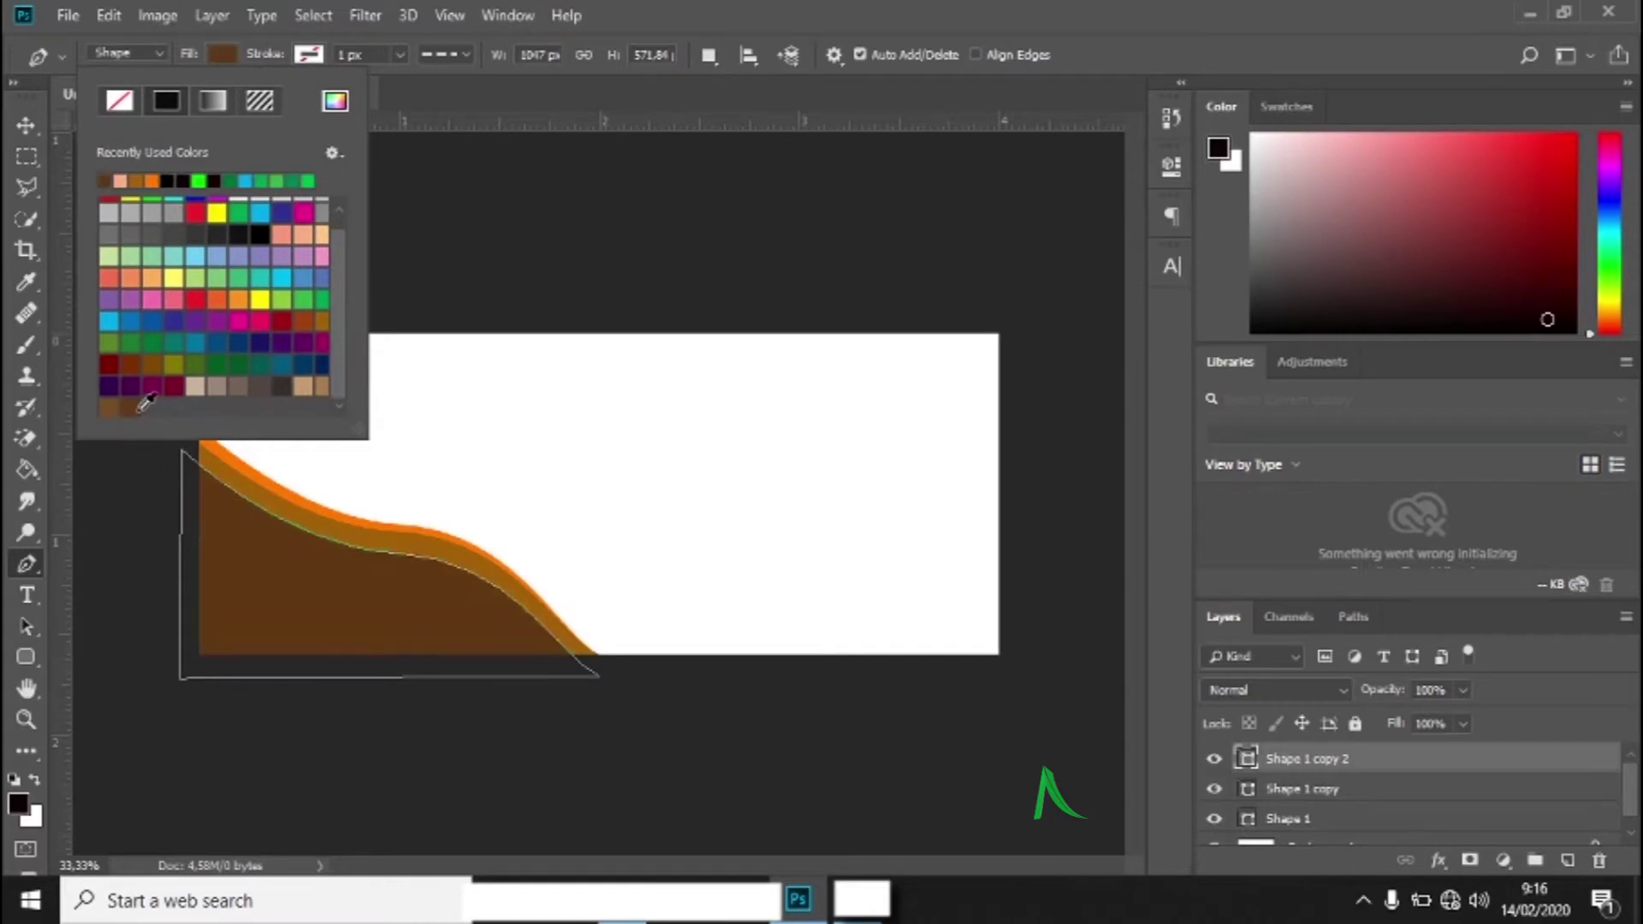
pyautogui.click(136, 180)
pyautogui.click(335, 102)
pyautogui.moveTo(1253, 406); pyautogui.dragTo(1291, 361)
pyautogui.click(1536, 263)
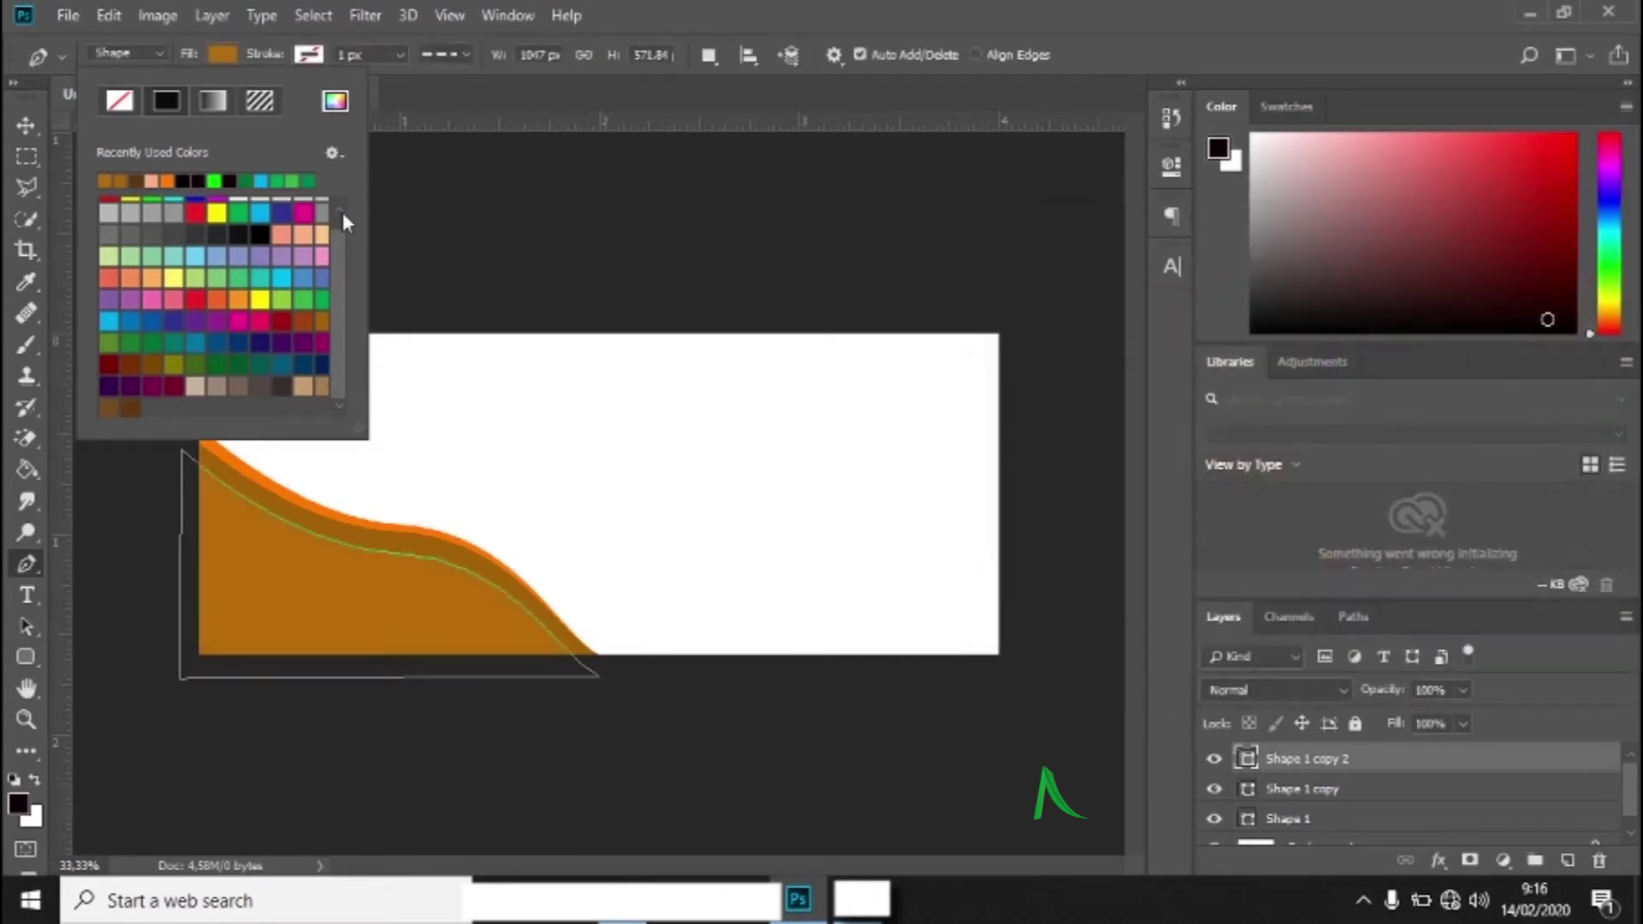
pyautogui.click(214, 67)
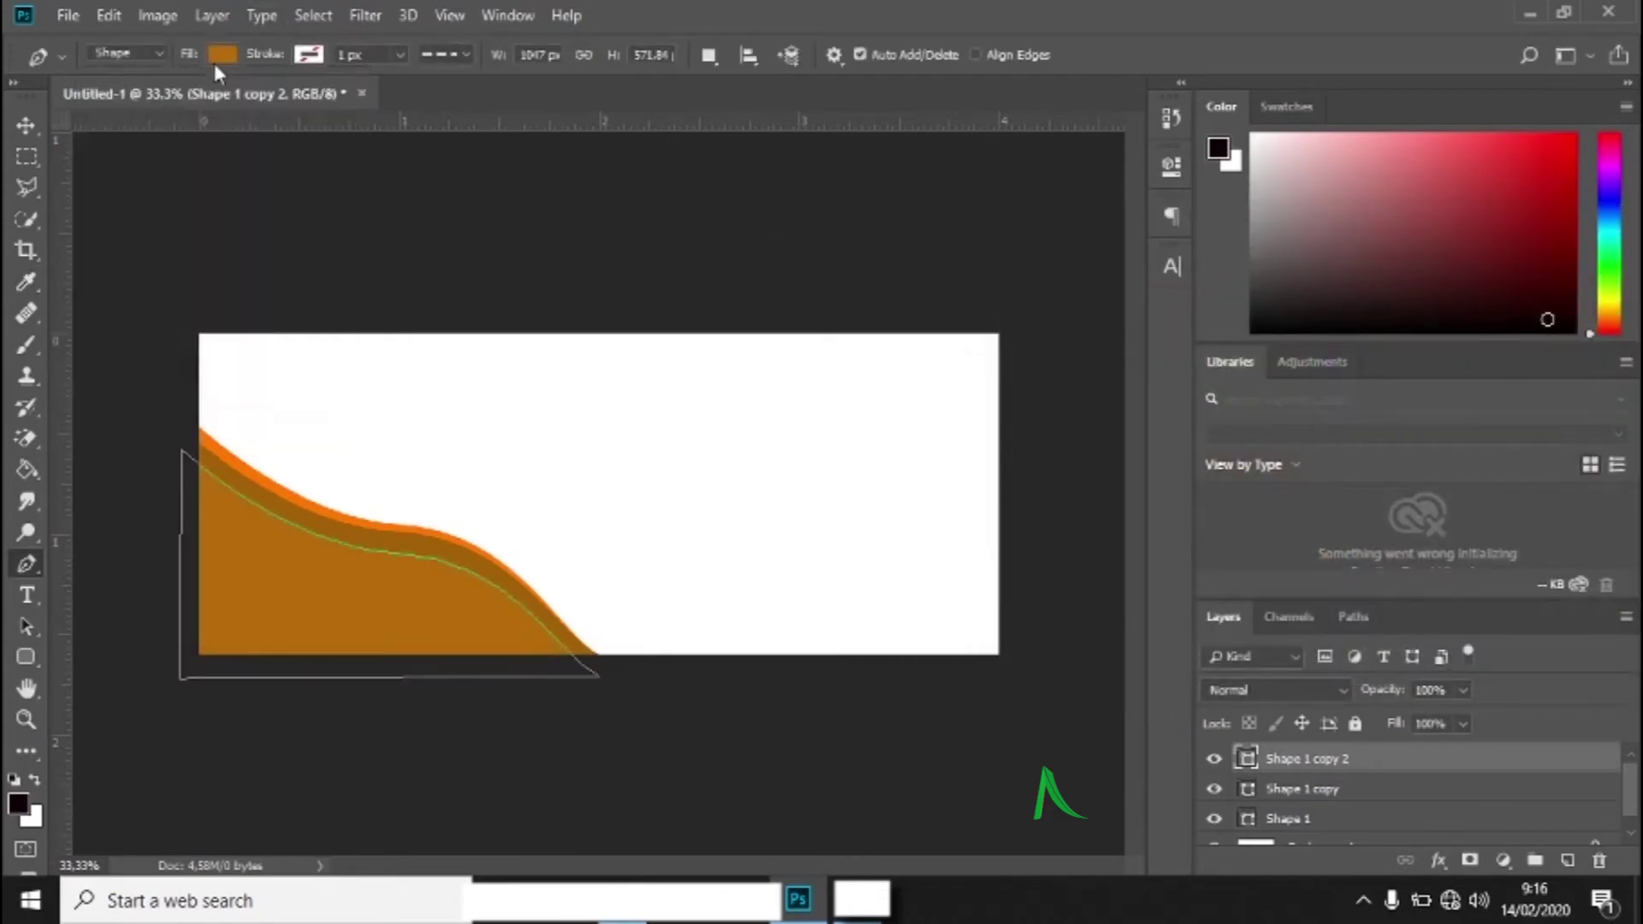
# - Group the three wave shape layers and rename the group Pinngir
pyautogui.click(1306, 817)
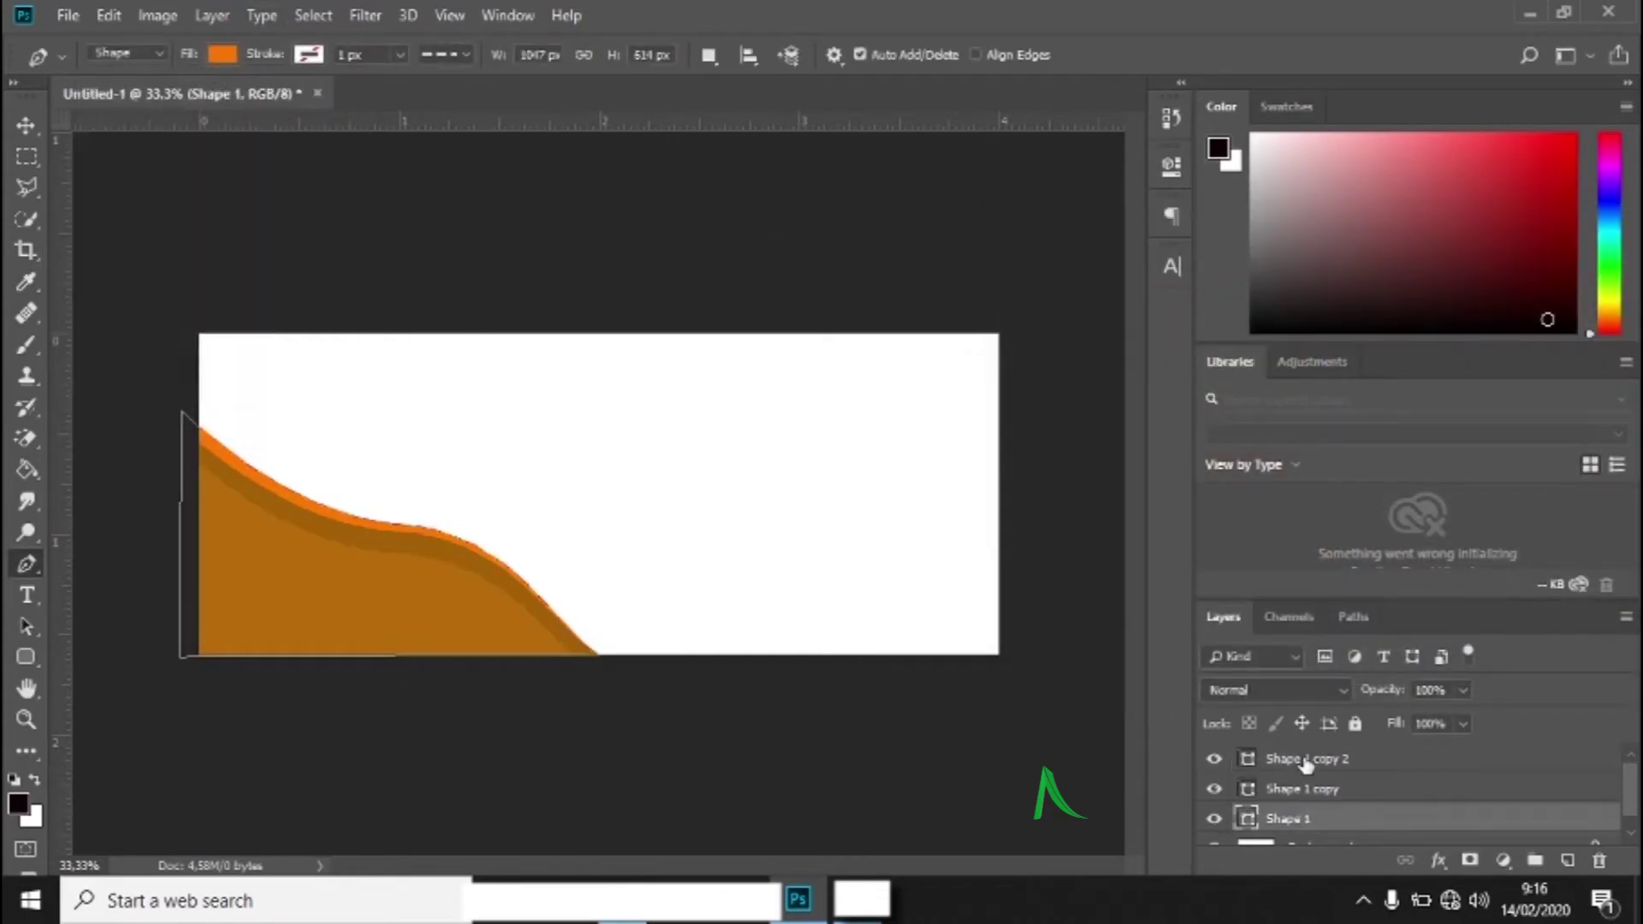
pyautogui.keyDown('shift'); pyautogui.click(1305, 759); pyautogui.keyUp('shift')
pyautogui.click(220, 18)
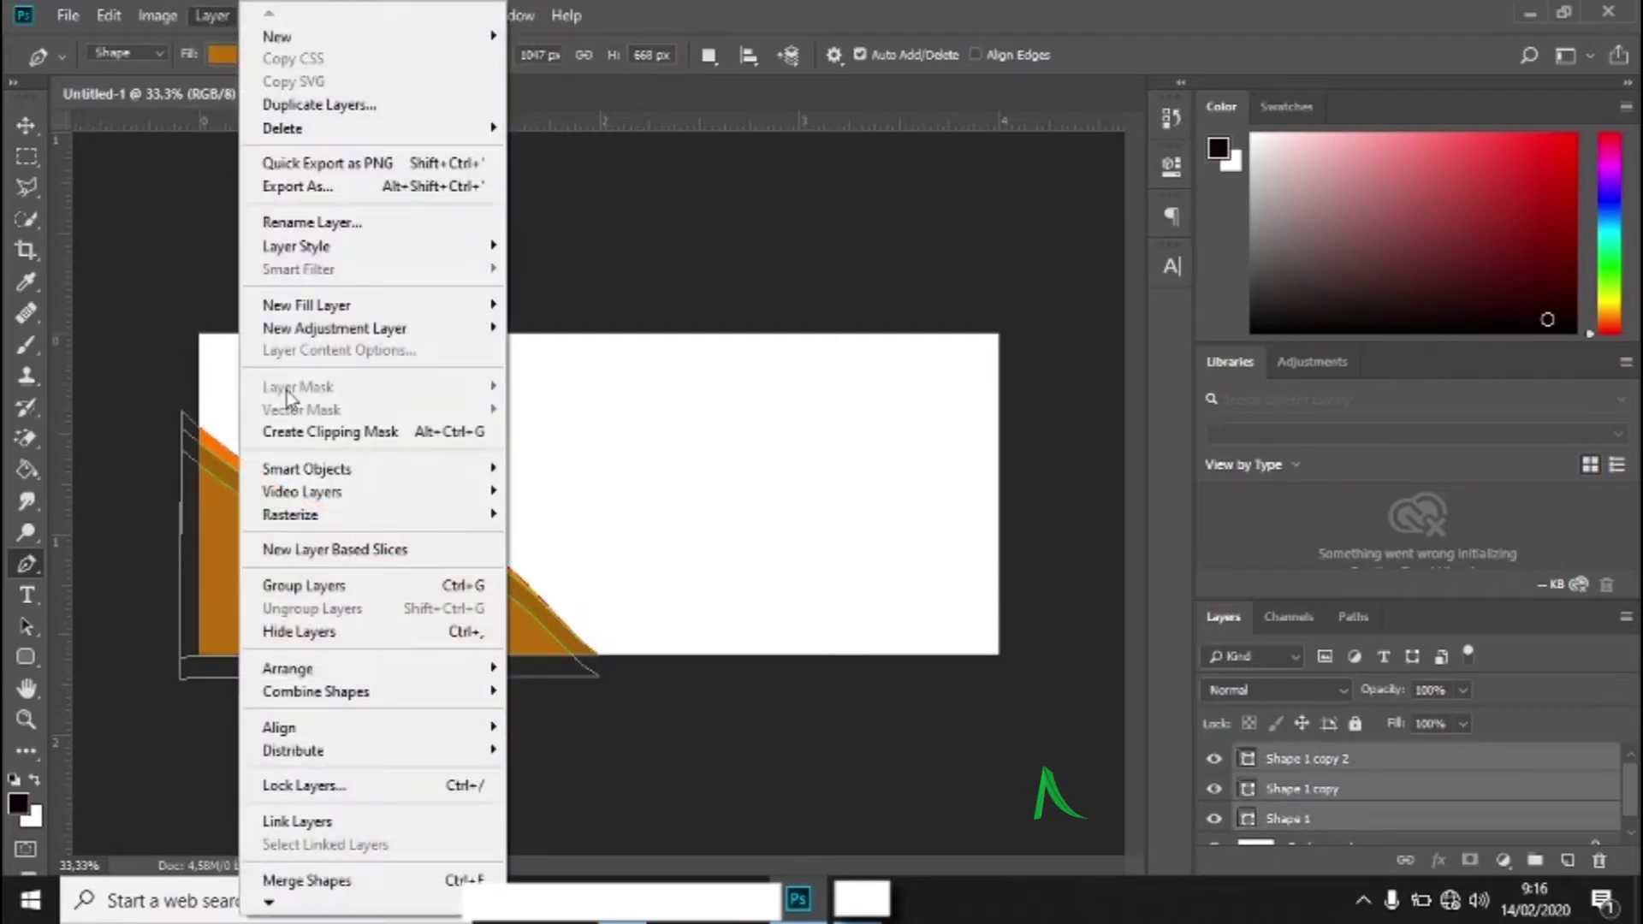
pyautogui.click(368, 591)
pyautogui.doubleClick(1309, 759)
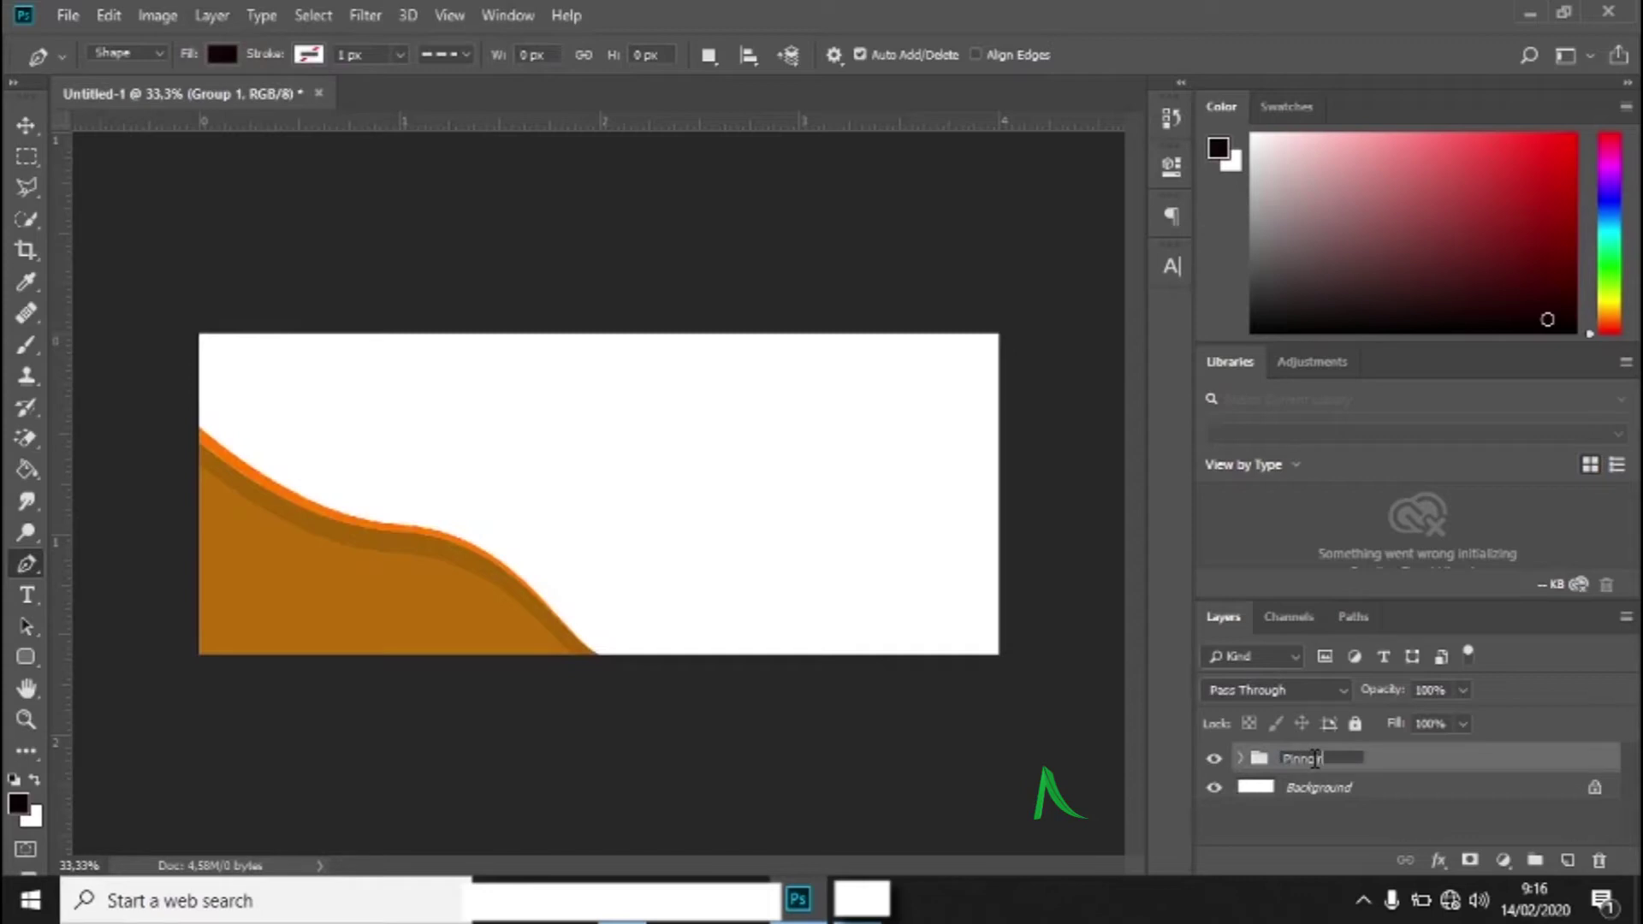
pyautogui.write('Pinggir')
pyautogui.press('Return')
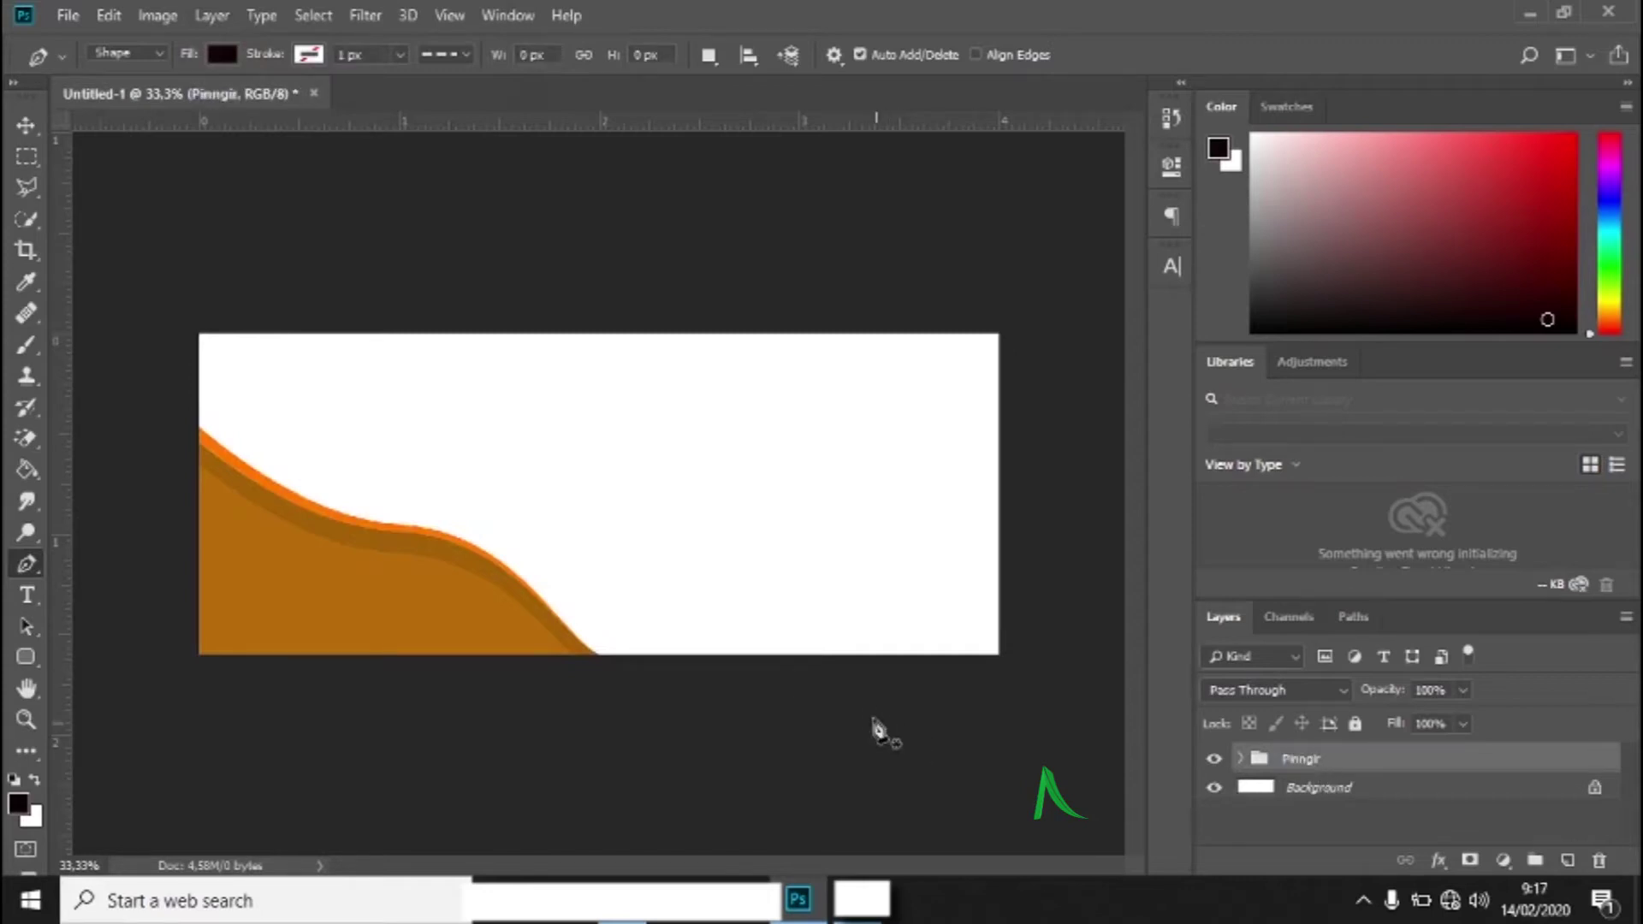
# - Stretch the Pinngir wave group slightly taller by raising its upper edge with Free Transform, and apply it
pyautogui.click(108, 15)
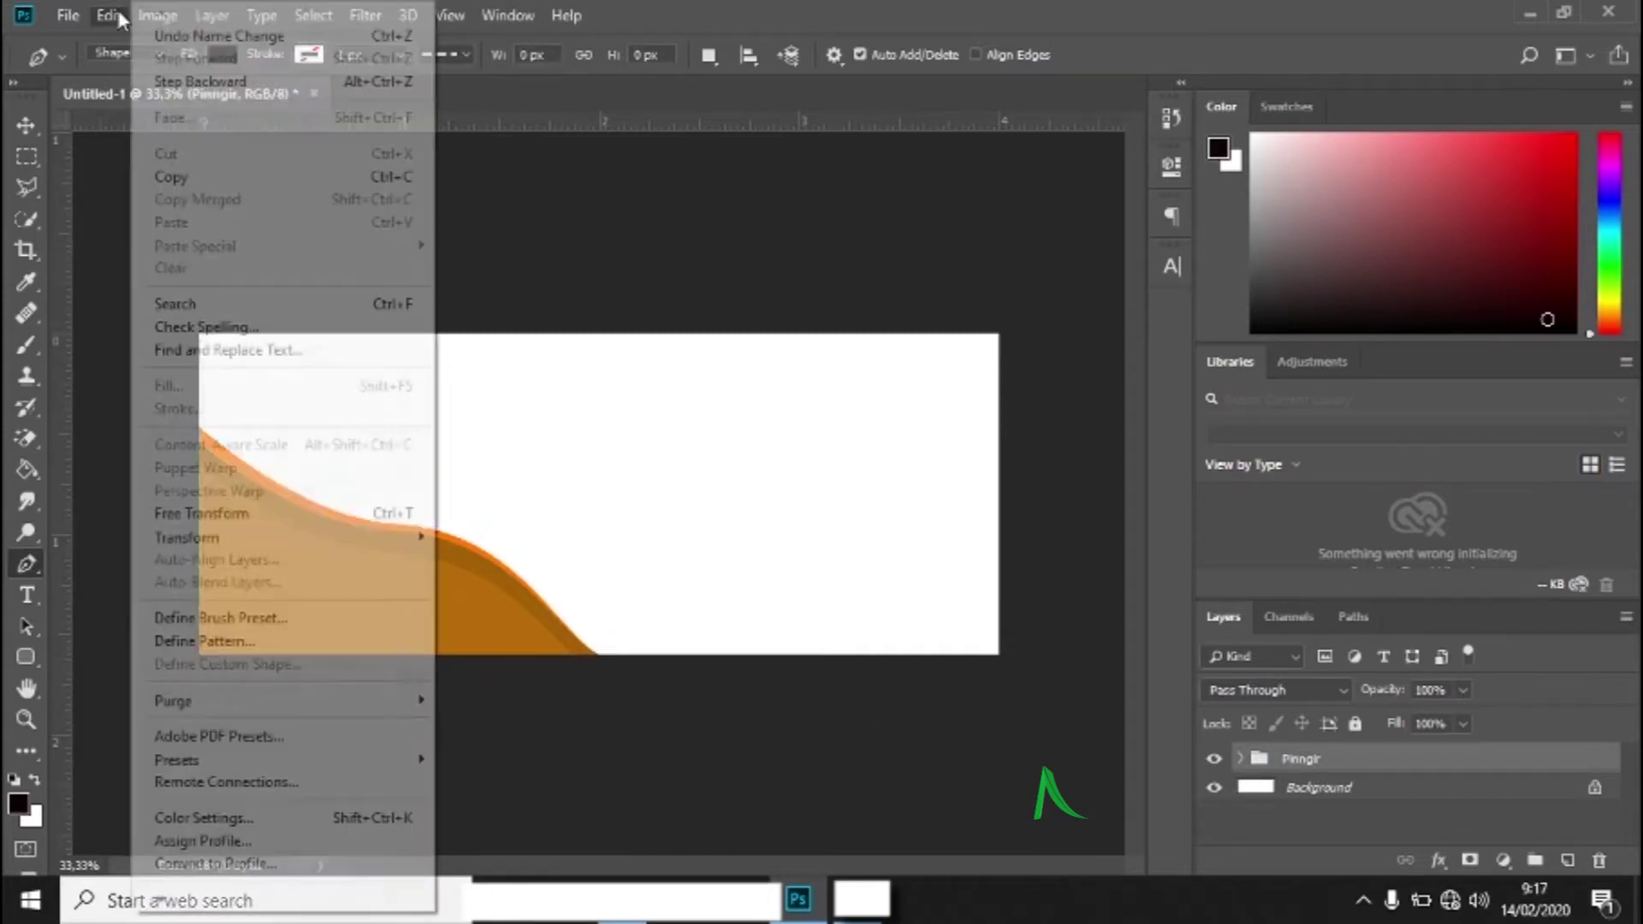
pyautogui.click(312, 511)
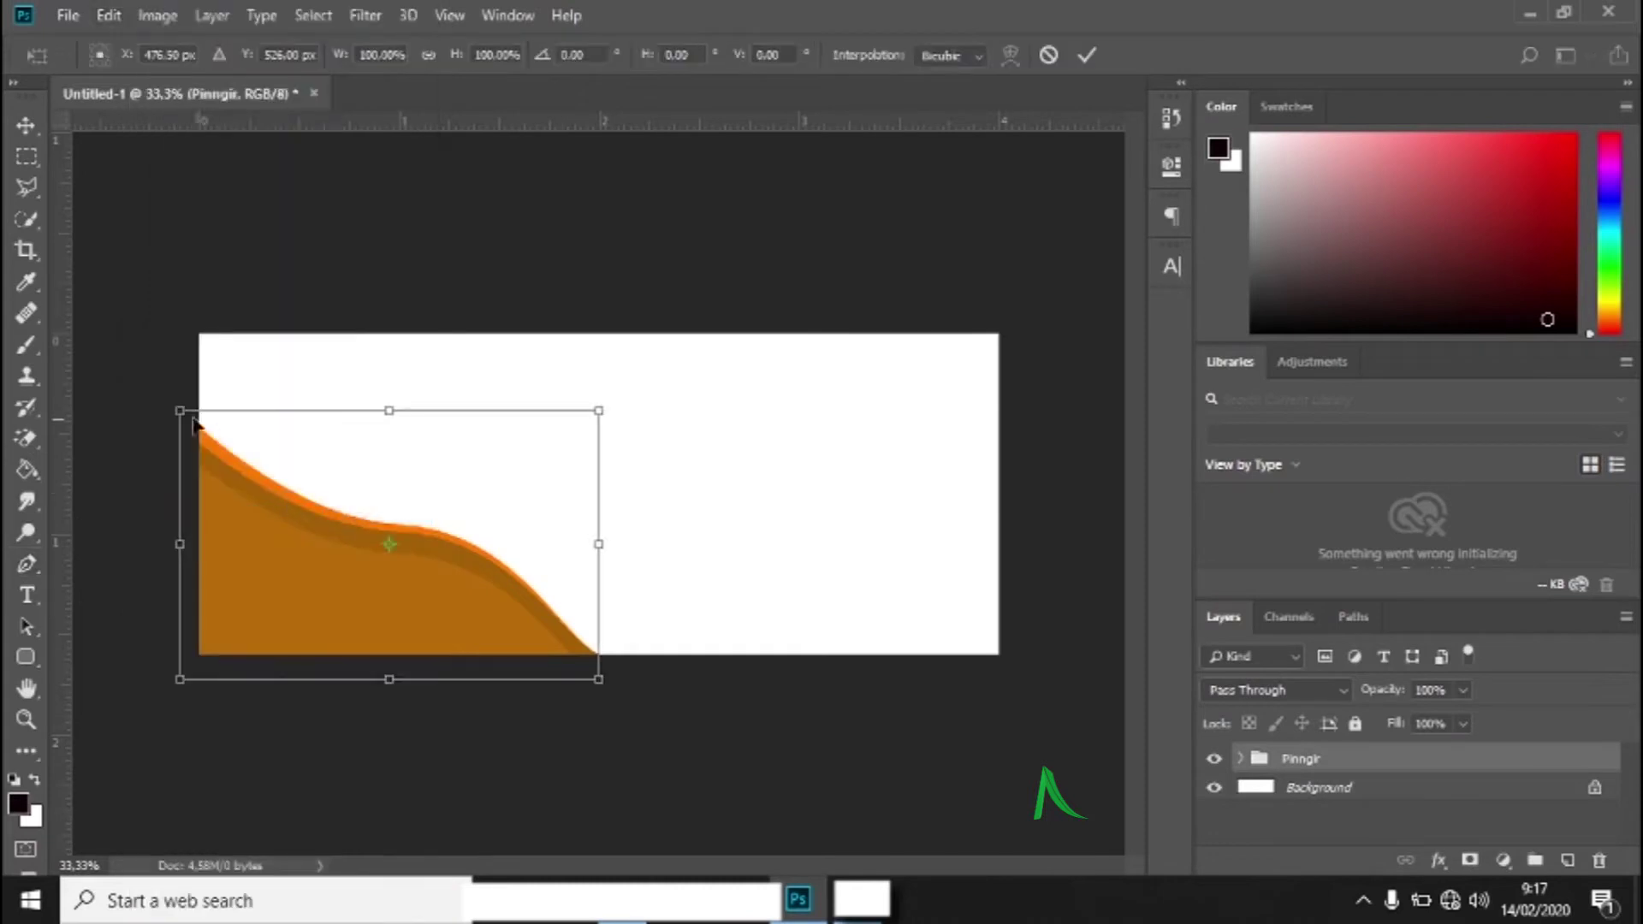
pyautogui.moveTo(184, 418)
pyautogui.mouseDown()
pyautogui.moveTo(183, 373)
pyautogui.moveTo(184, 391)
pyautogui.mouseUp()
pyautogui.press('p')
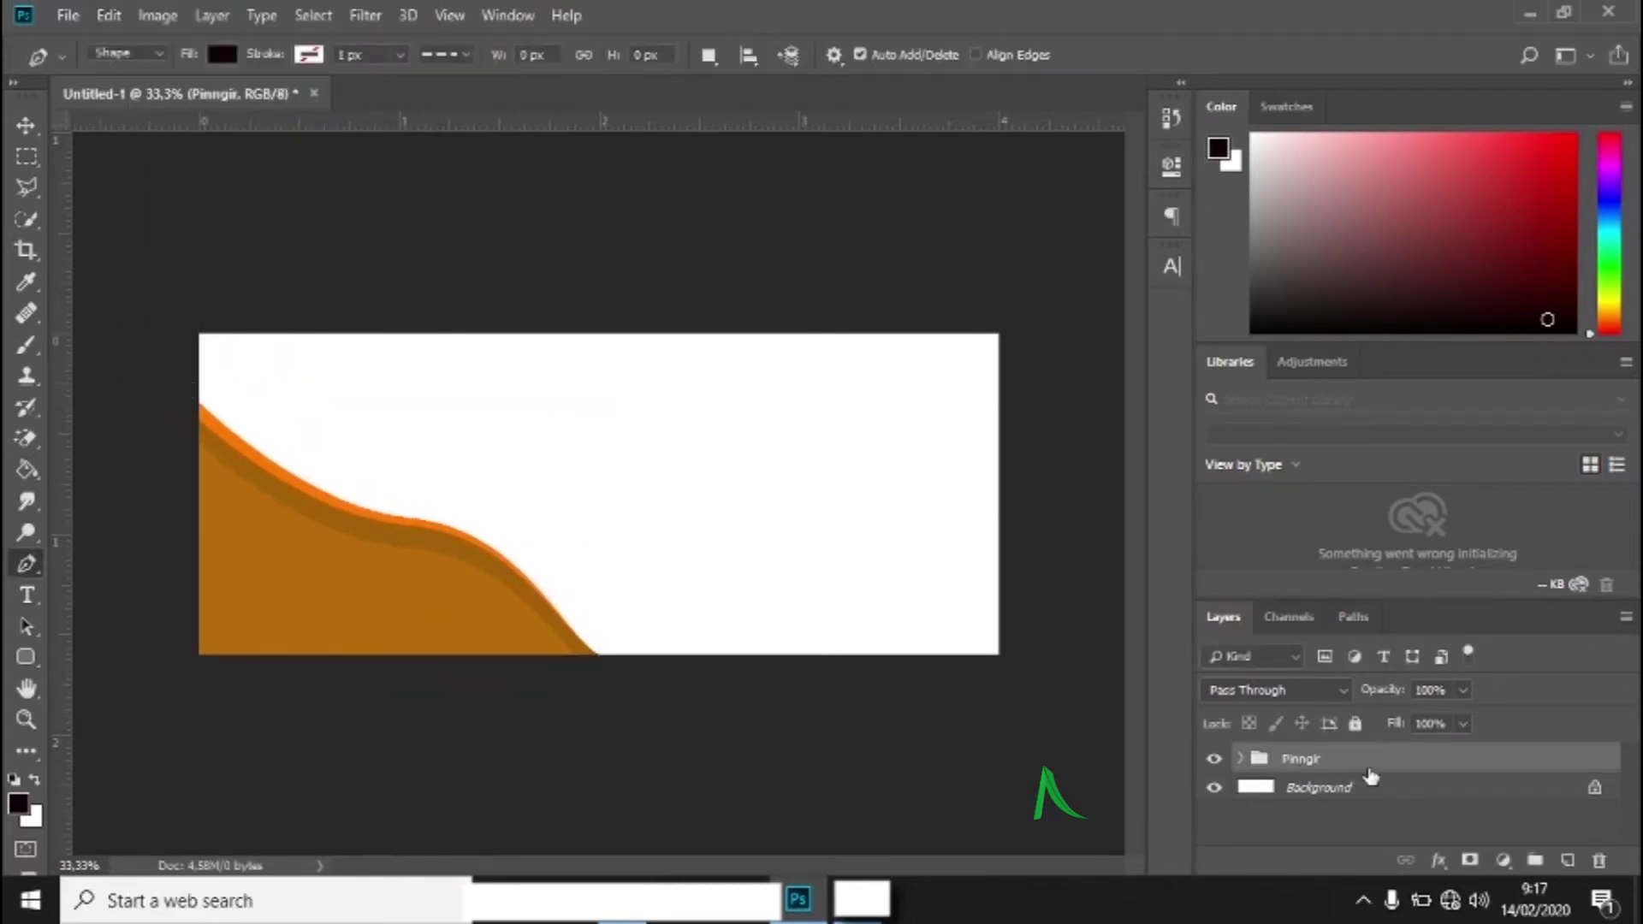
# - Distort the front wave, Shape 1 copy 2, raising its lower-right corner to the canvas's bottom edge
pyautogui.click(1240, 758)
pyautogui.click(1309, 788)
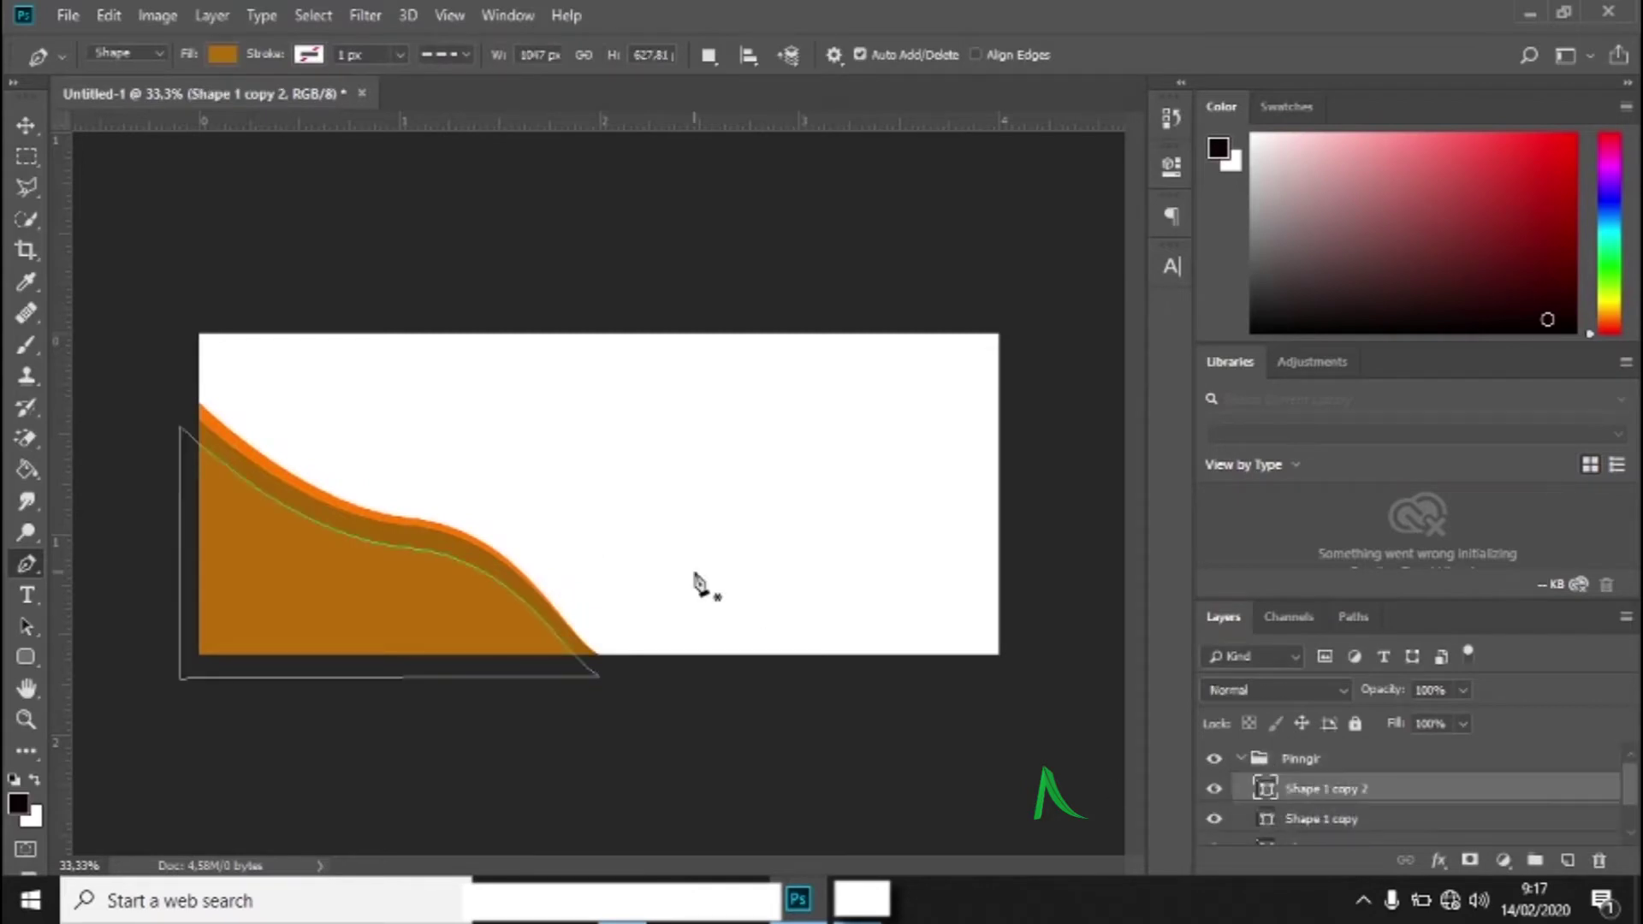
pyautogui.hotkey('ctrl', 't')
pyautogui.click(108, 15)
pyautogui.moveTo(367, 541)
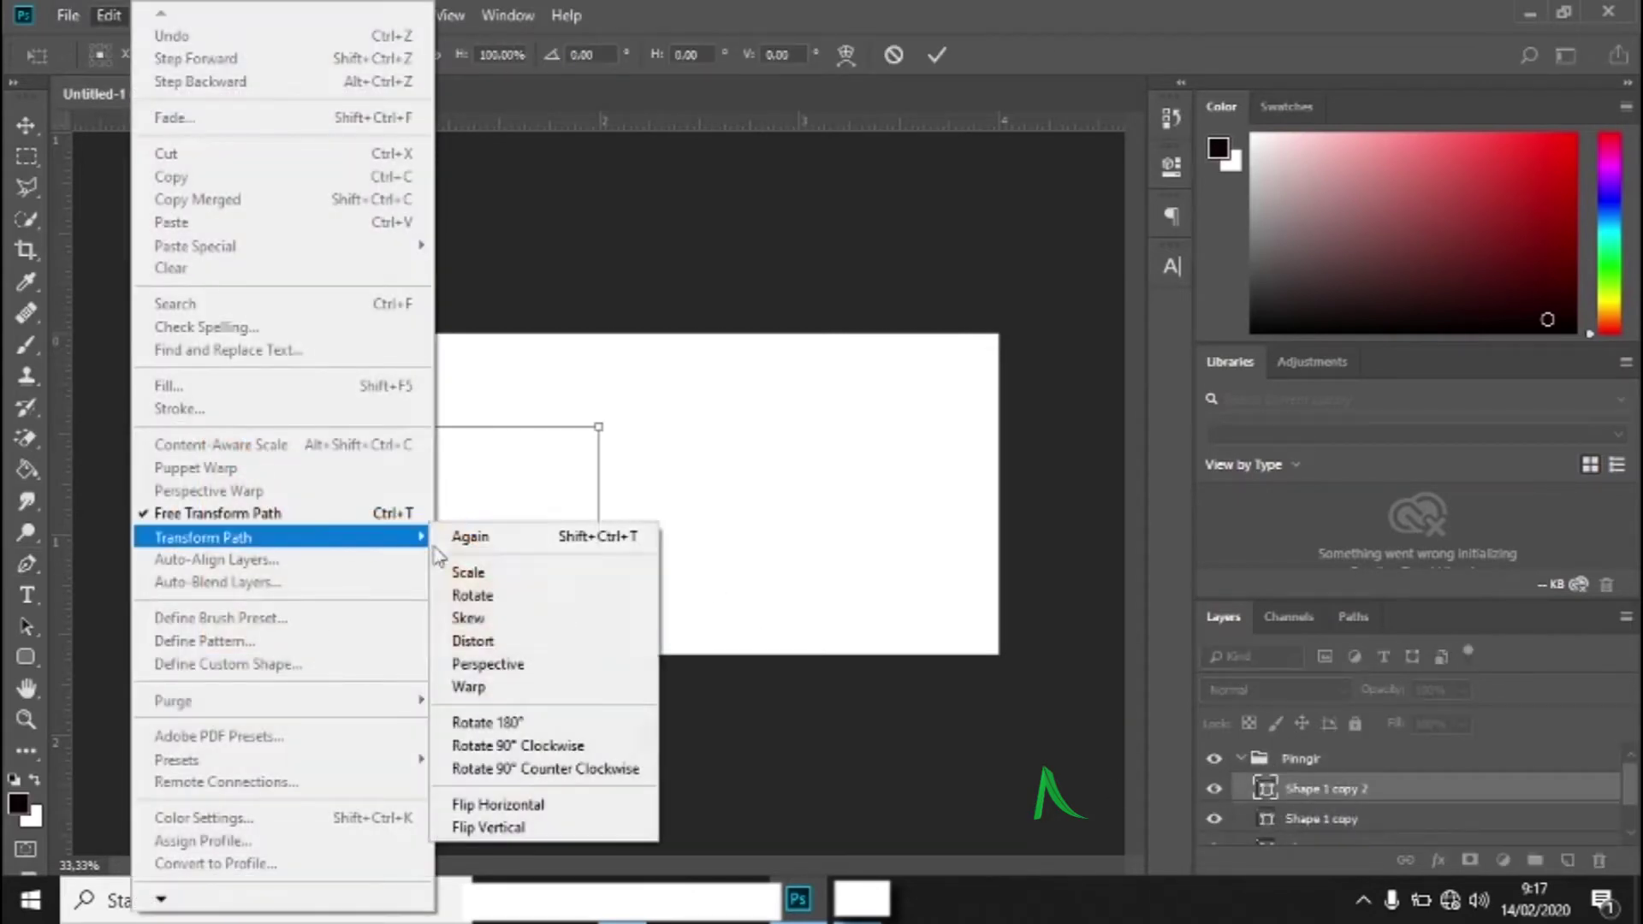
pyautogui.click(553, 638)
pyautogui.moveTo(603, 680); pyautogui.dragTo(598, 669)
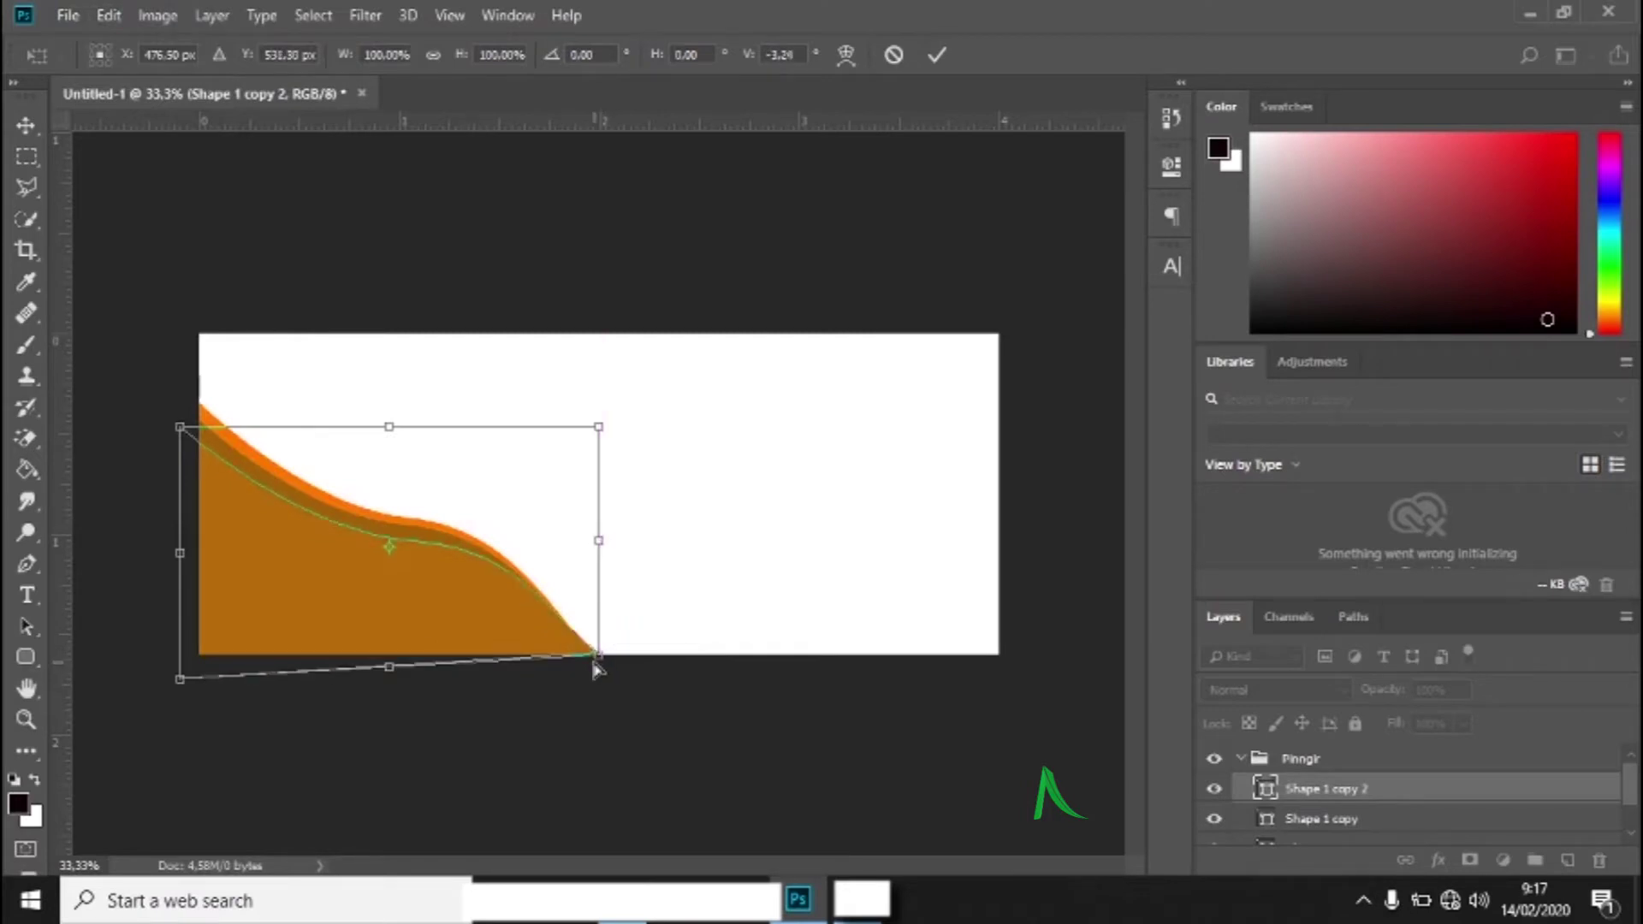
# - Fine-tune the front wave's lower-right corner to meet the other waves' tip, apply the distortion, and collapse the Pinngir group
pyautogui.scroll(2, 598, 669)
pyautogui.moveTo(1135, 496); pyautogui.dragTo(1133, 554)
pyautogui.moveTo(600, 695); pyautogui.dragTo(596, 697)
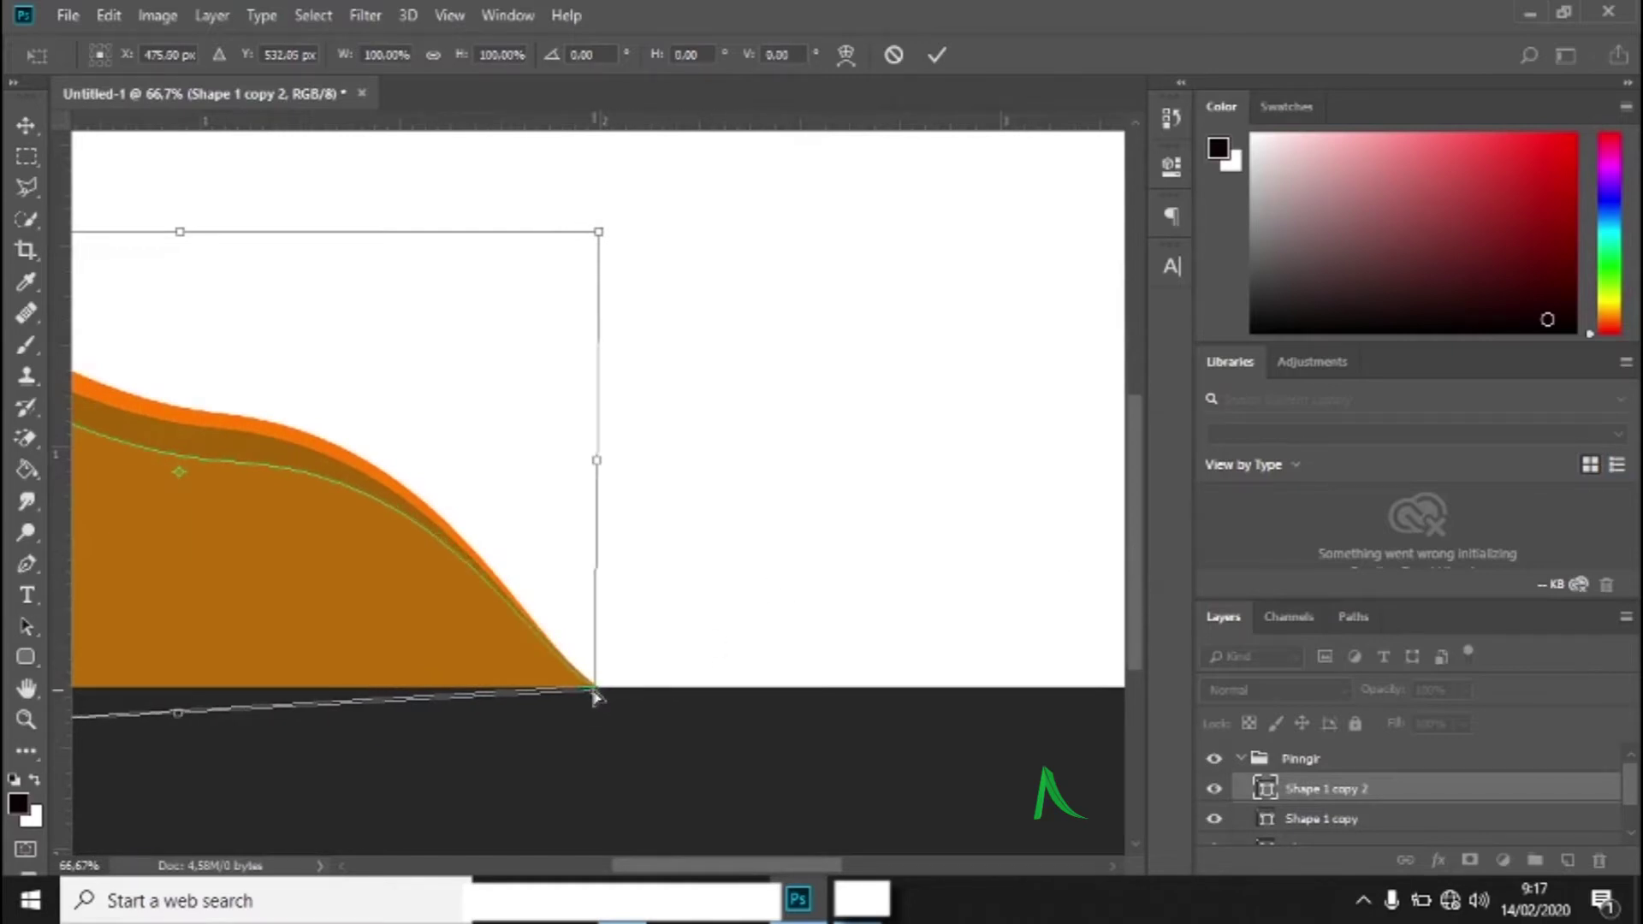
pyautogui.press('Return')
pyautogui.press('p')
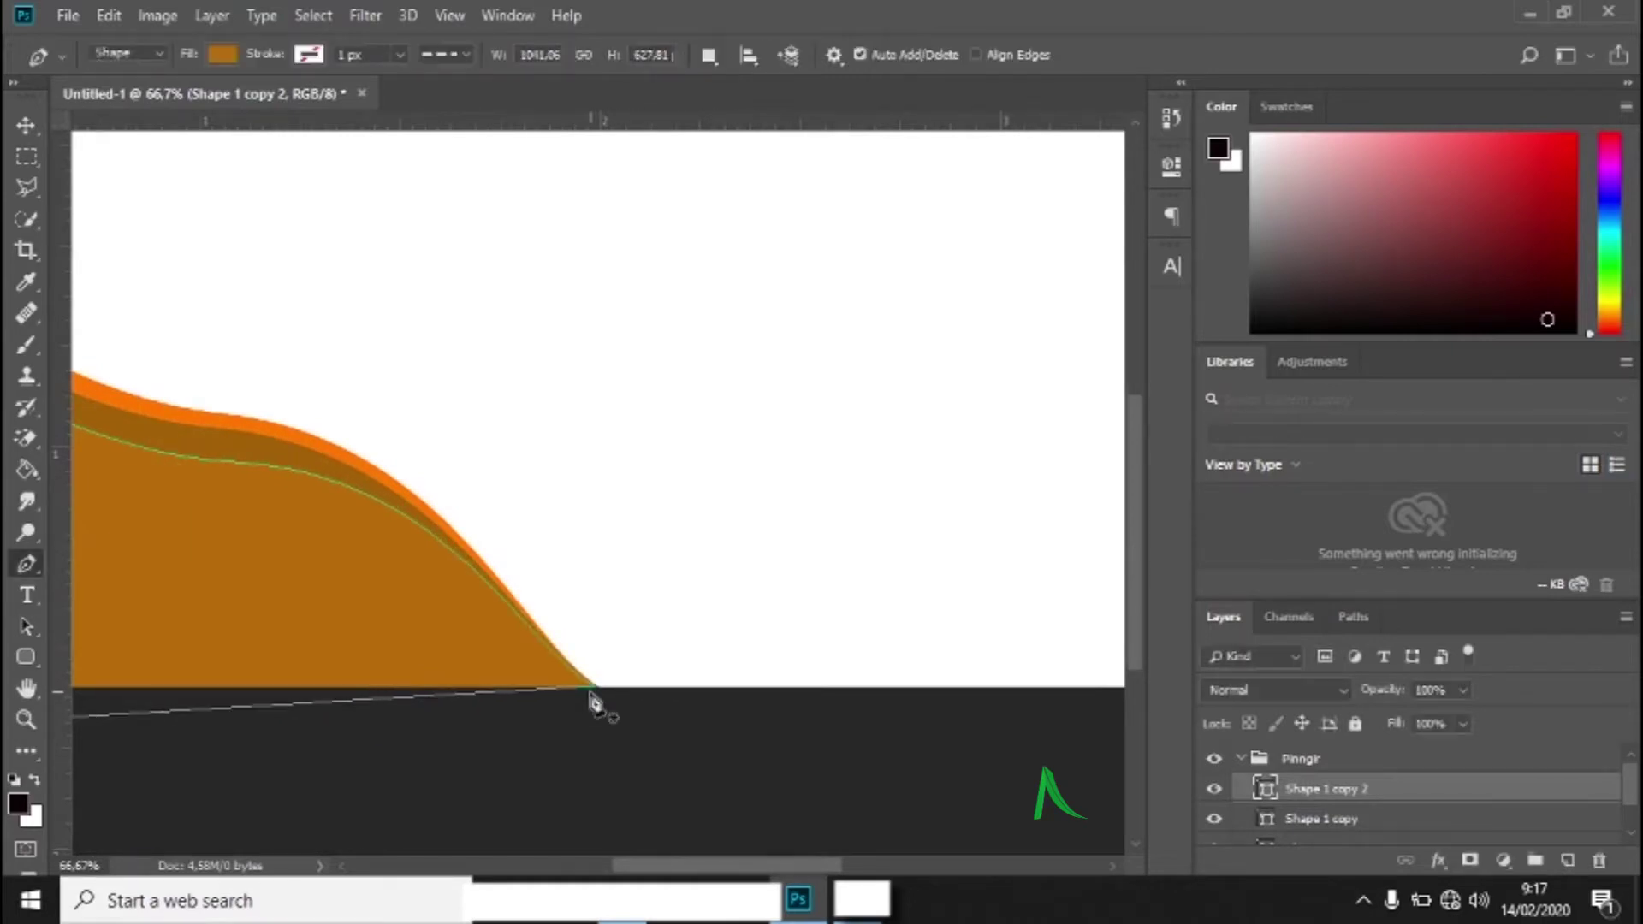
pyautogui.hotkey('ctrl', '-')
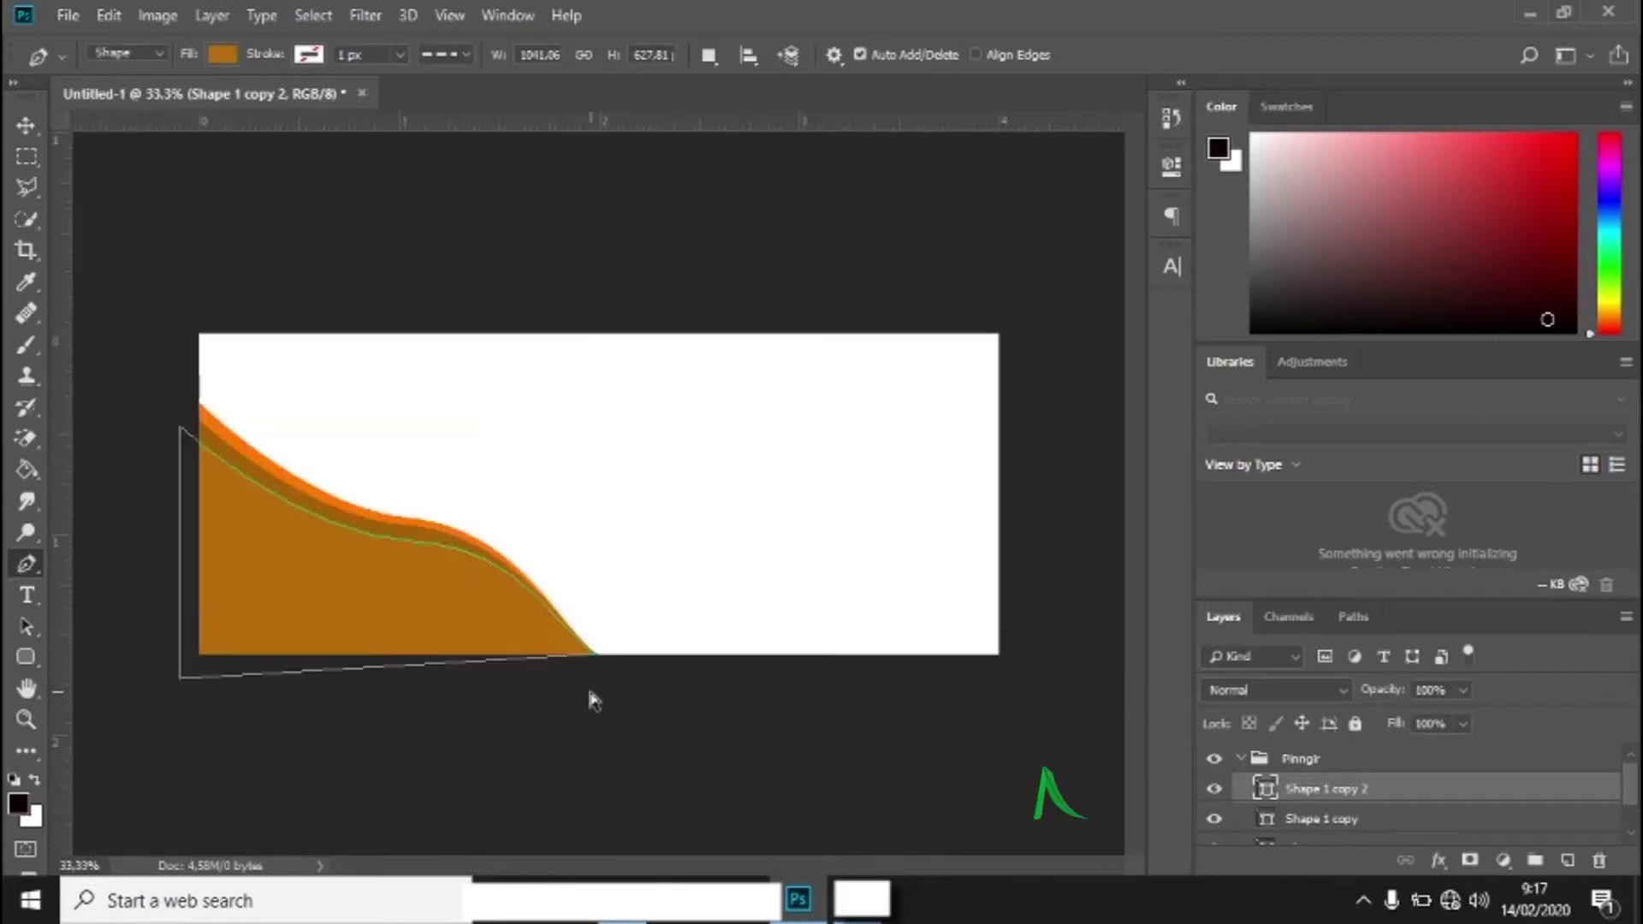
pyautogui.click(1264, 764)
pyautogui.click(1240, 759)
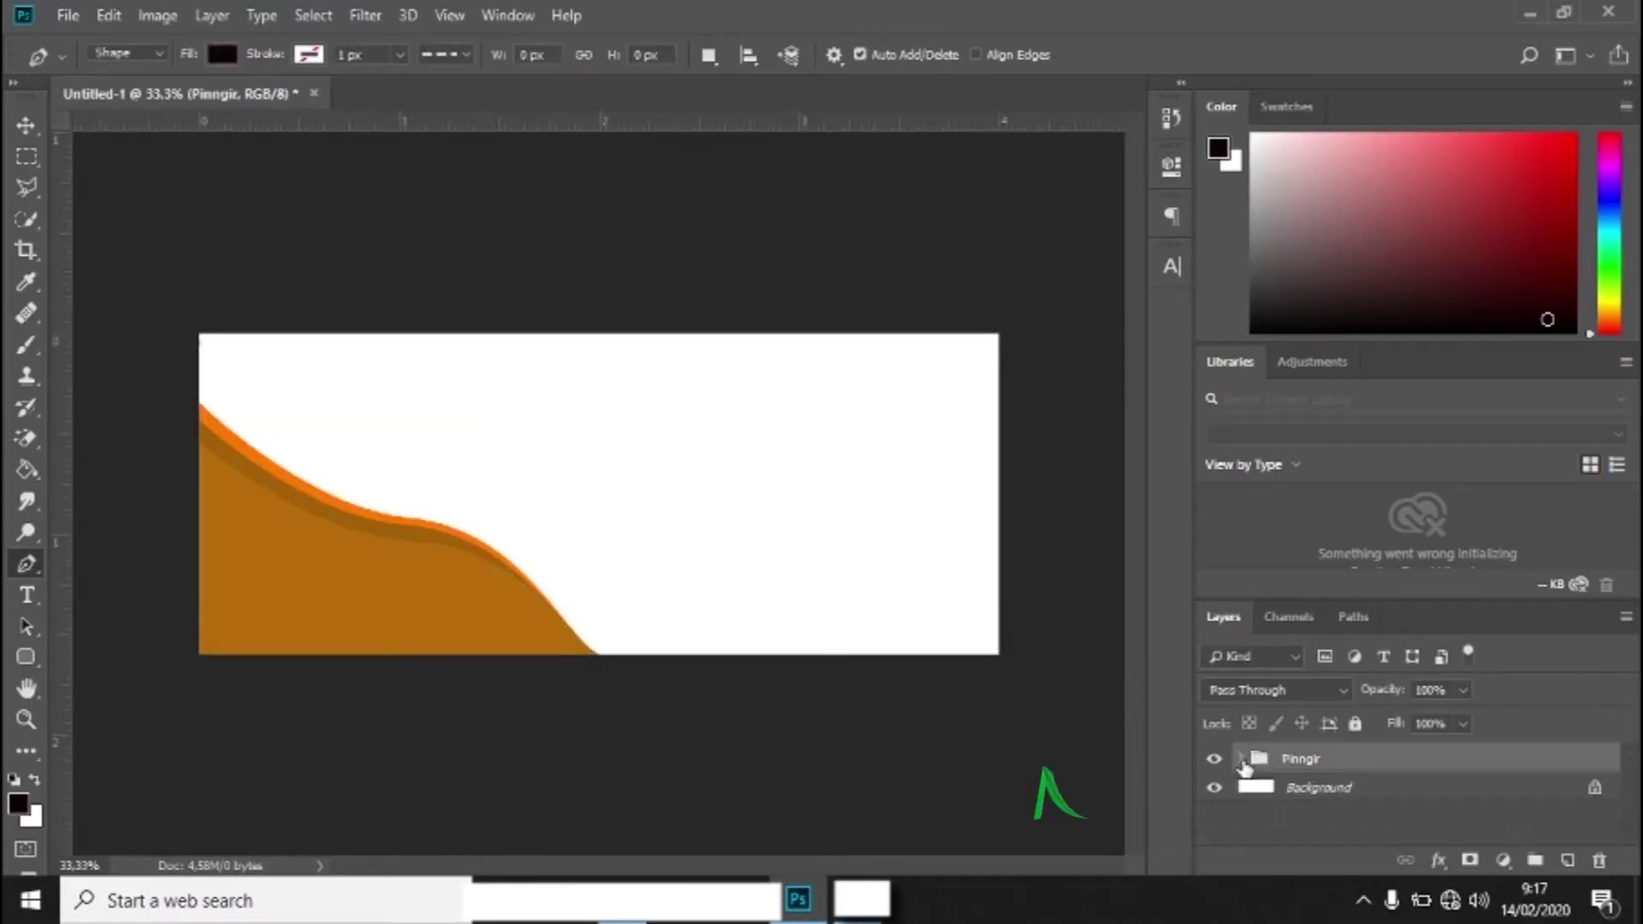
# - Draw a triangle about 393 by 480 px with the Custom Shape tool, just outside the canvas's lower-right corner
pyautogui.click(26, 657)
pyautogui.click(35, 658)
pyautogui.click(123, 772)
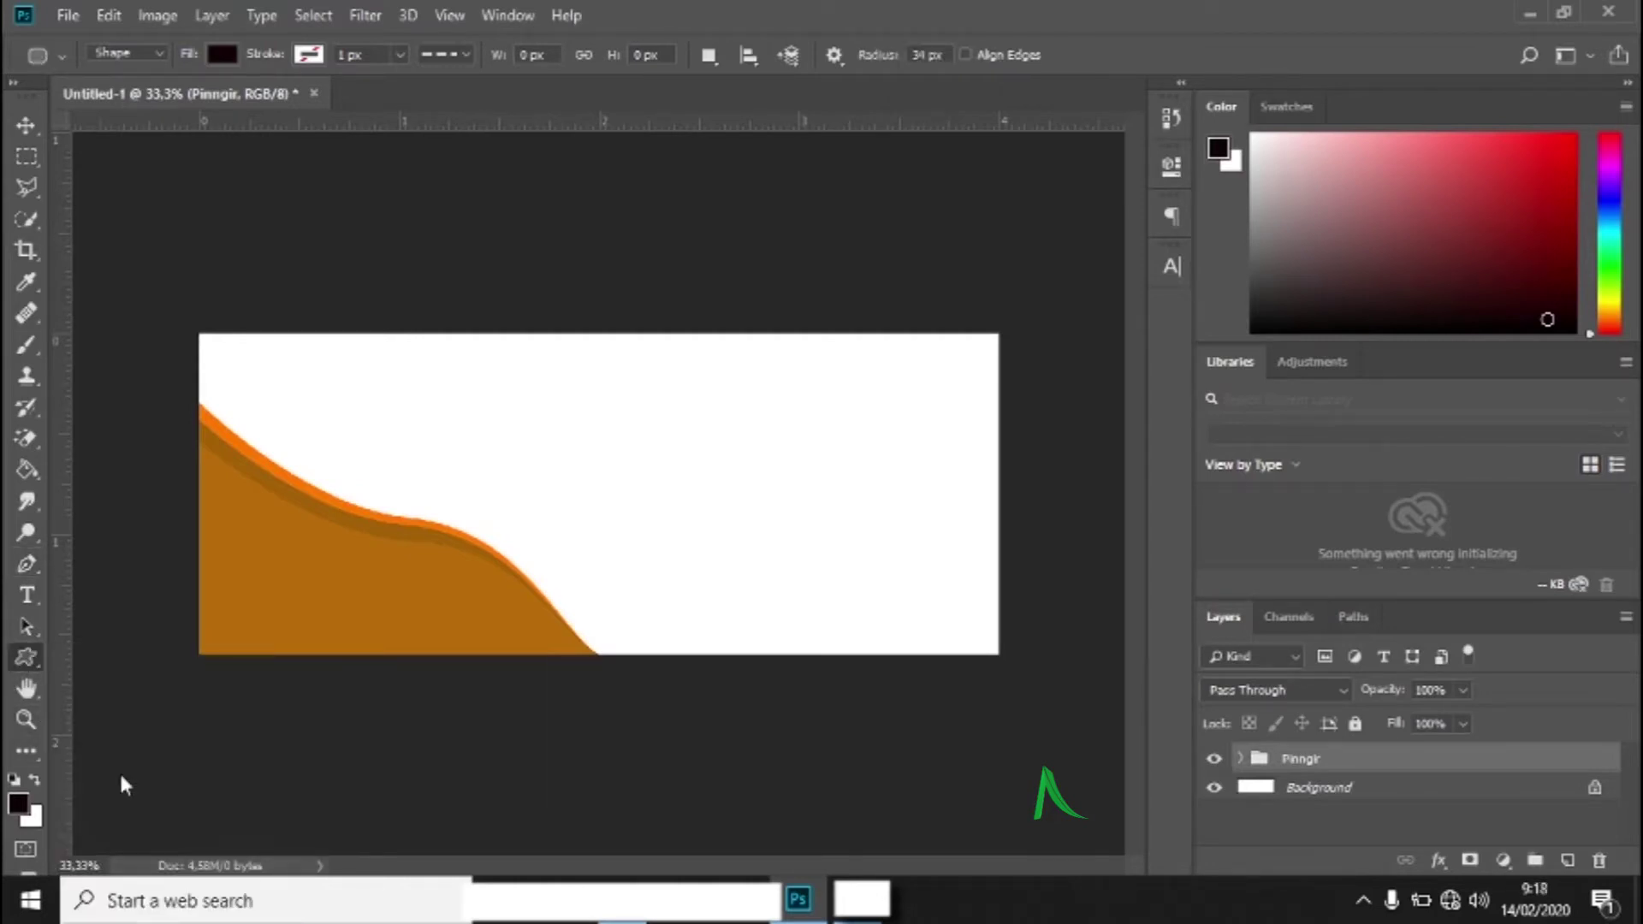
pyautogui.moveTo(959, 590); pyautogui.dragTo(1115, 781)
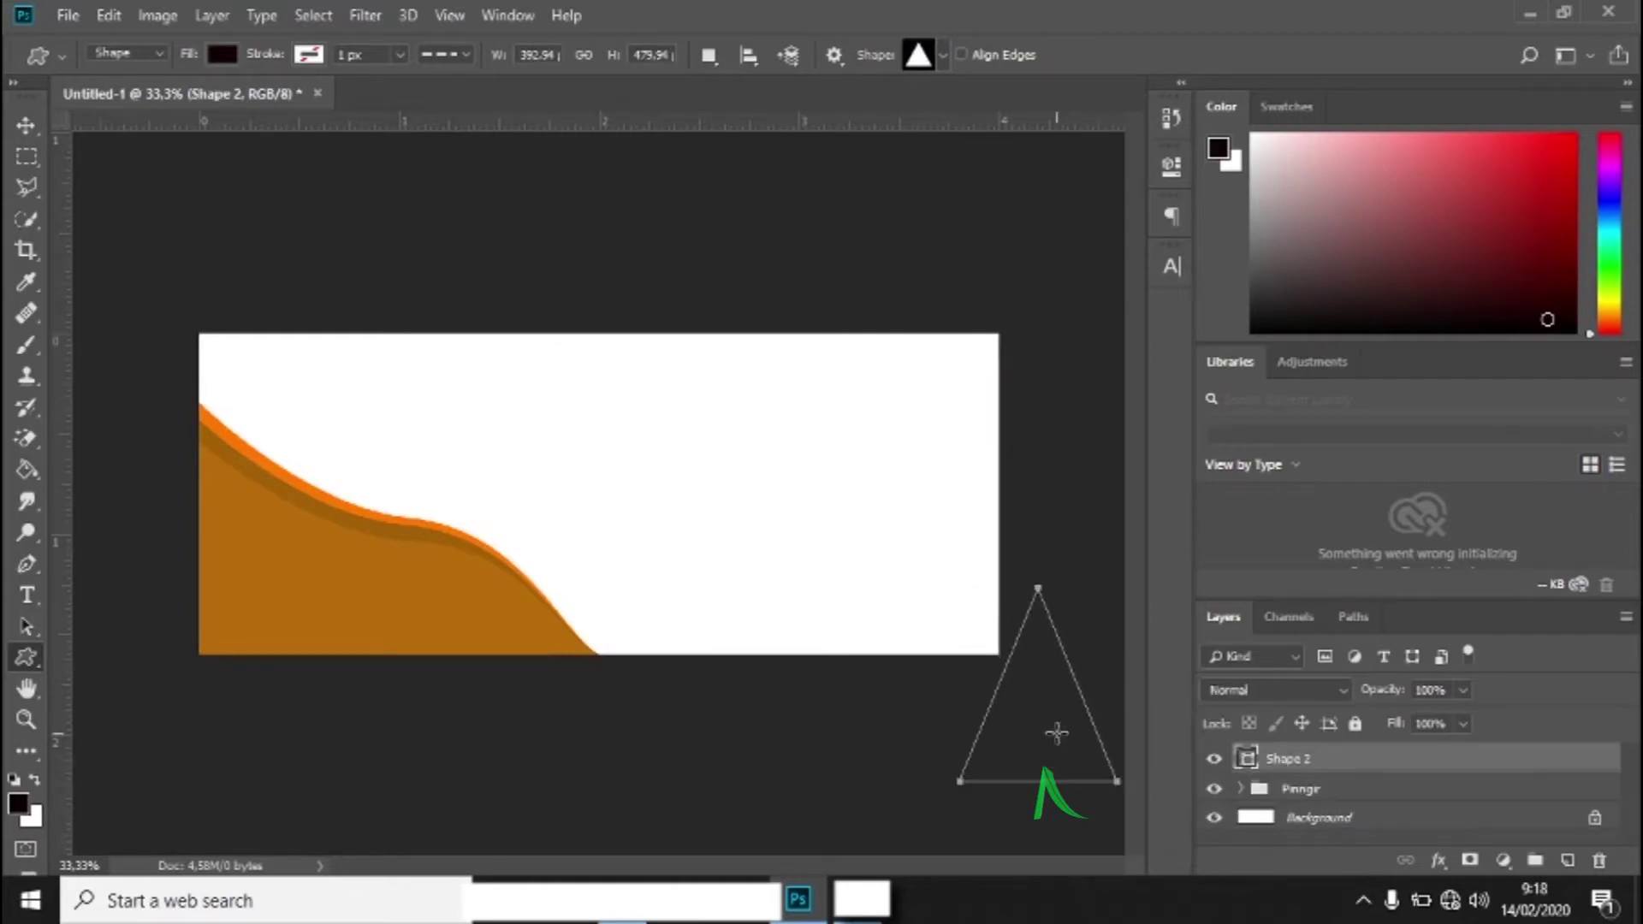
# - Move the triangle into the canvas's lower-right corner so its apex lies on the right edge
pyautogui.click(26, 125)
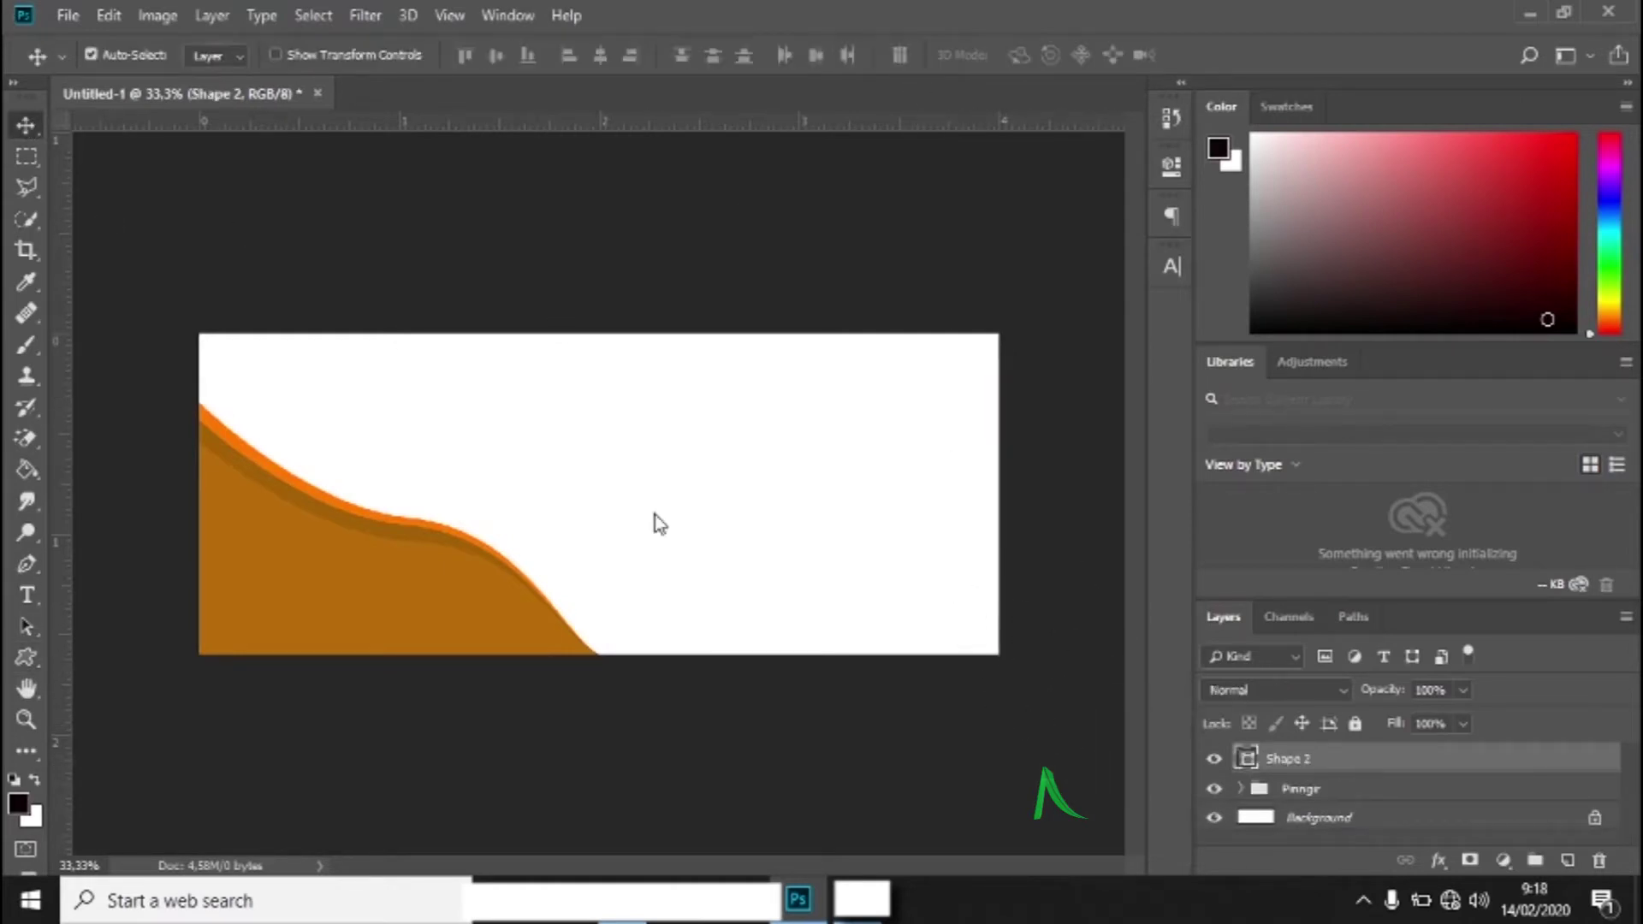
pyautogui.moveTo(1016, 736); pyautogui.dragTo(943, 626)
pyautogui.moveTo(1016, 696); pyautogui.dragTo(975, 597)
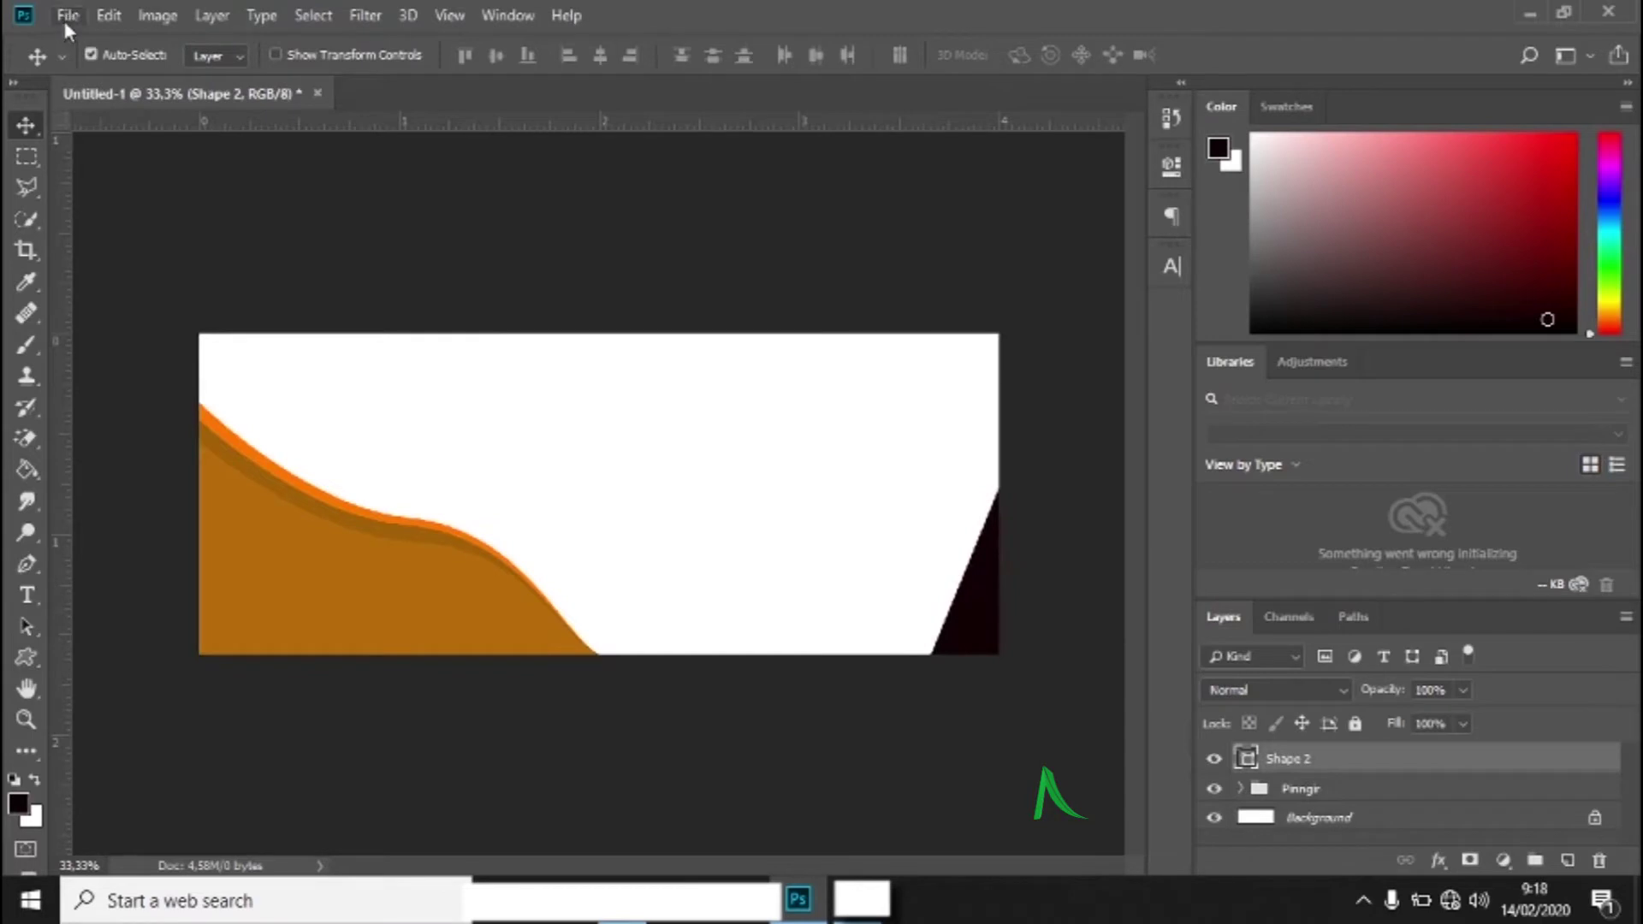
# - Rotate the triangle about 22.5 degrees clockwise, shift it slightly left, and apply the transformation
pyautogui.click(109, 16)
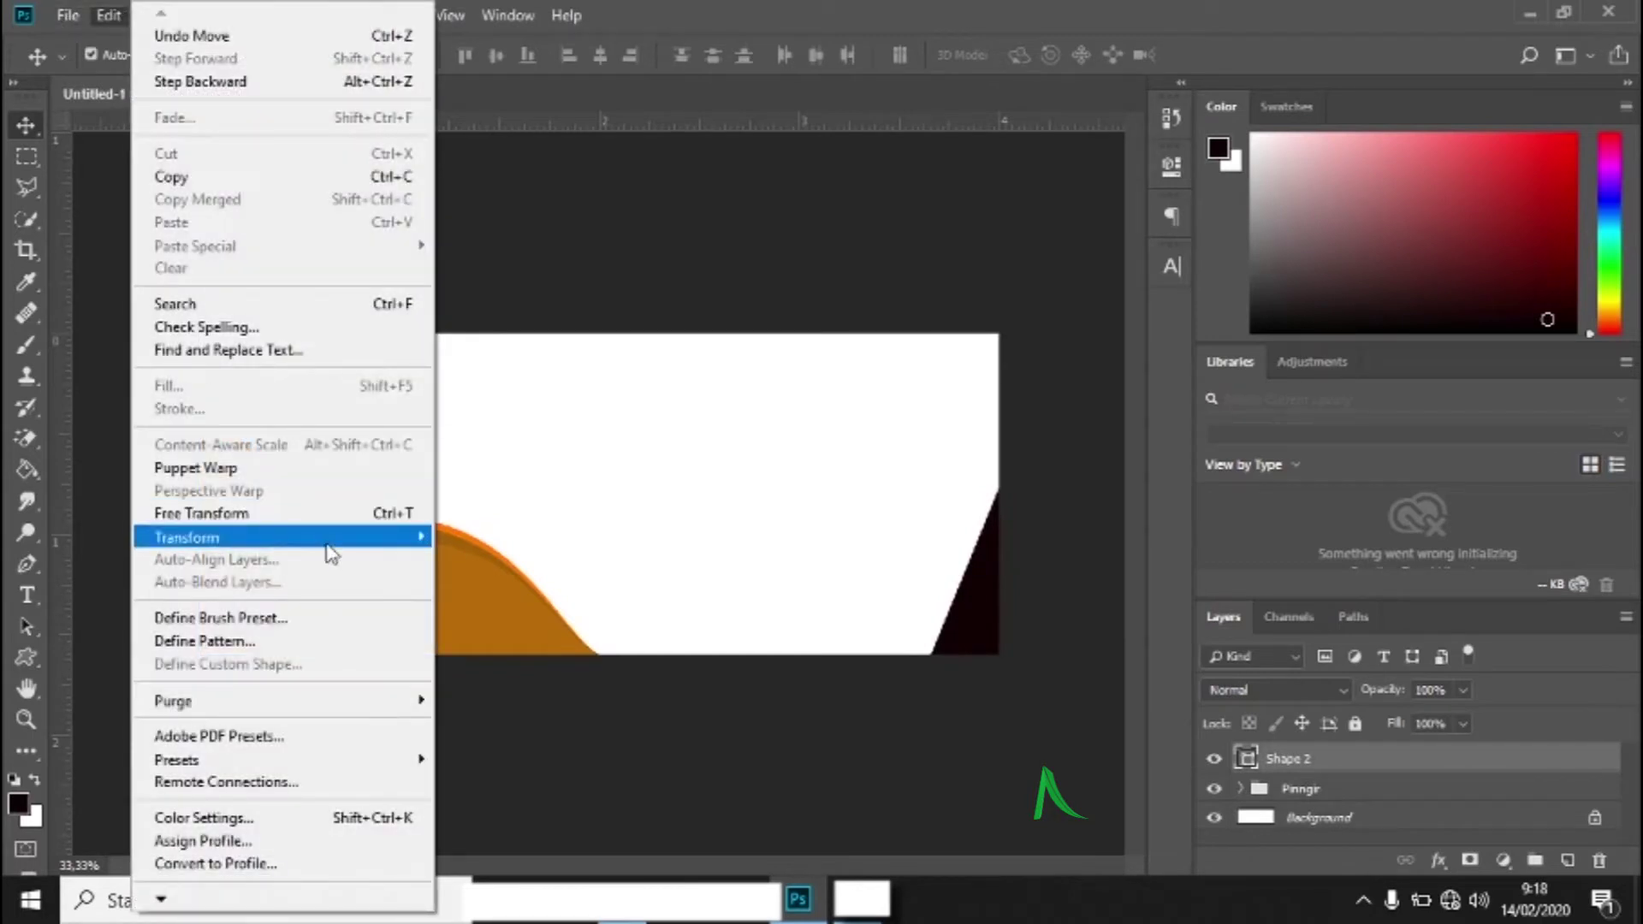
pyautogui.moveTo(327, 545)
pyautogui.click(576, 590)
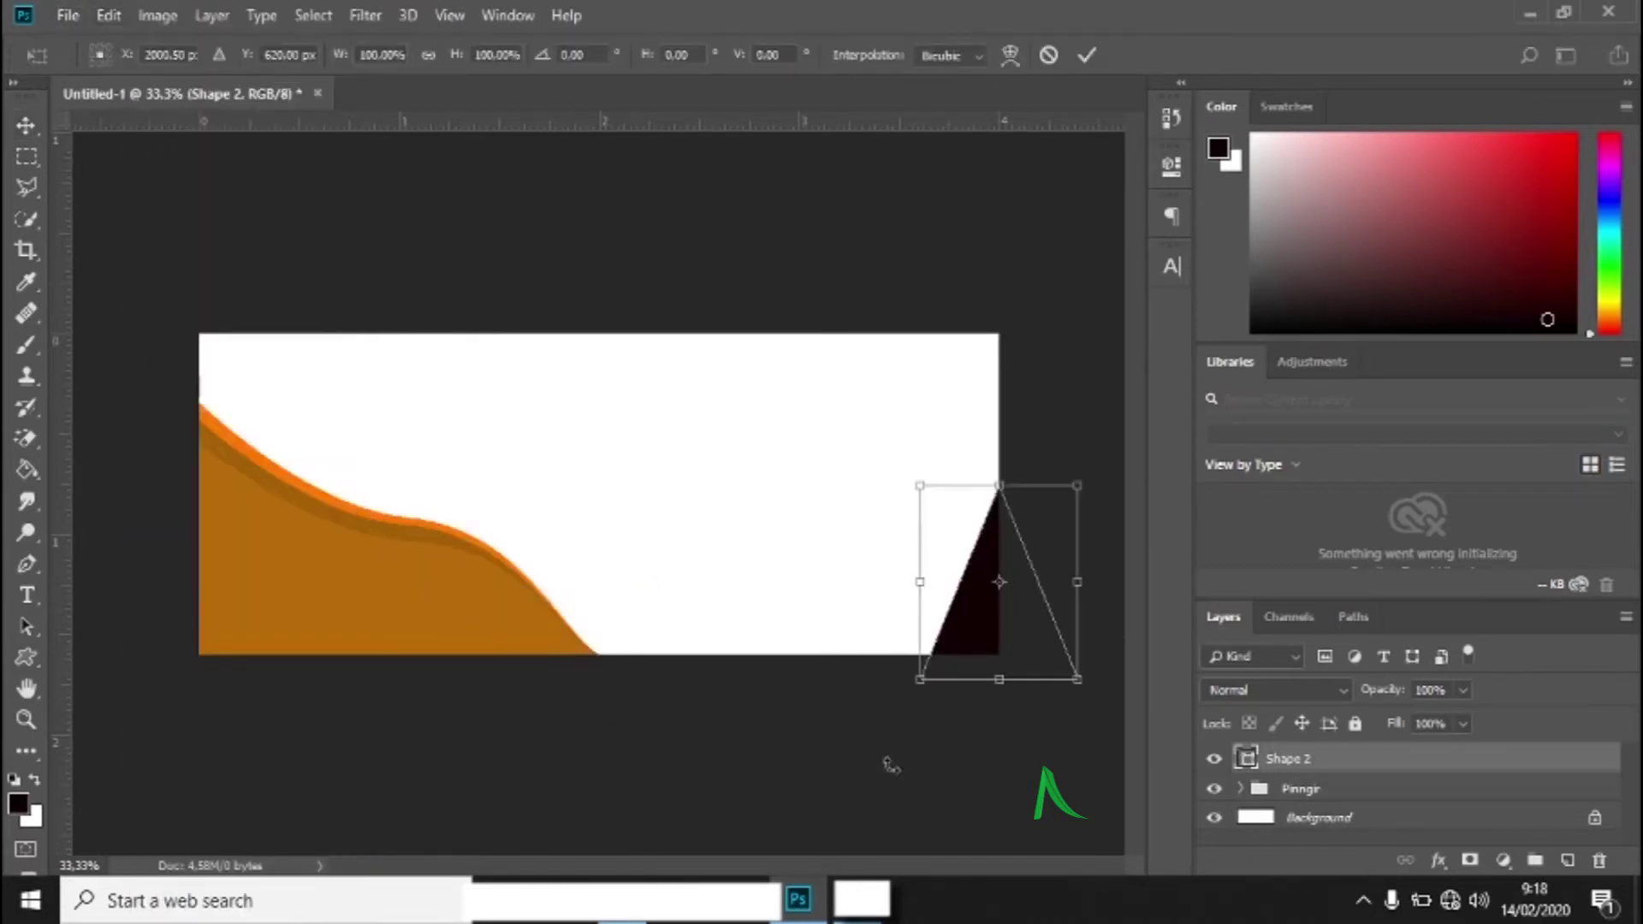
pyautogui.moveTo(909, 749); pyautogui.dragTo(949, 649)
pyautogui.moveTo(983, 747); pyautogui.dragTo(954, 751)
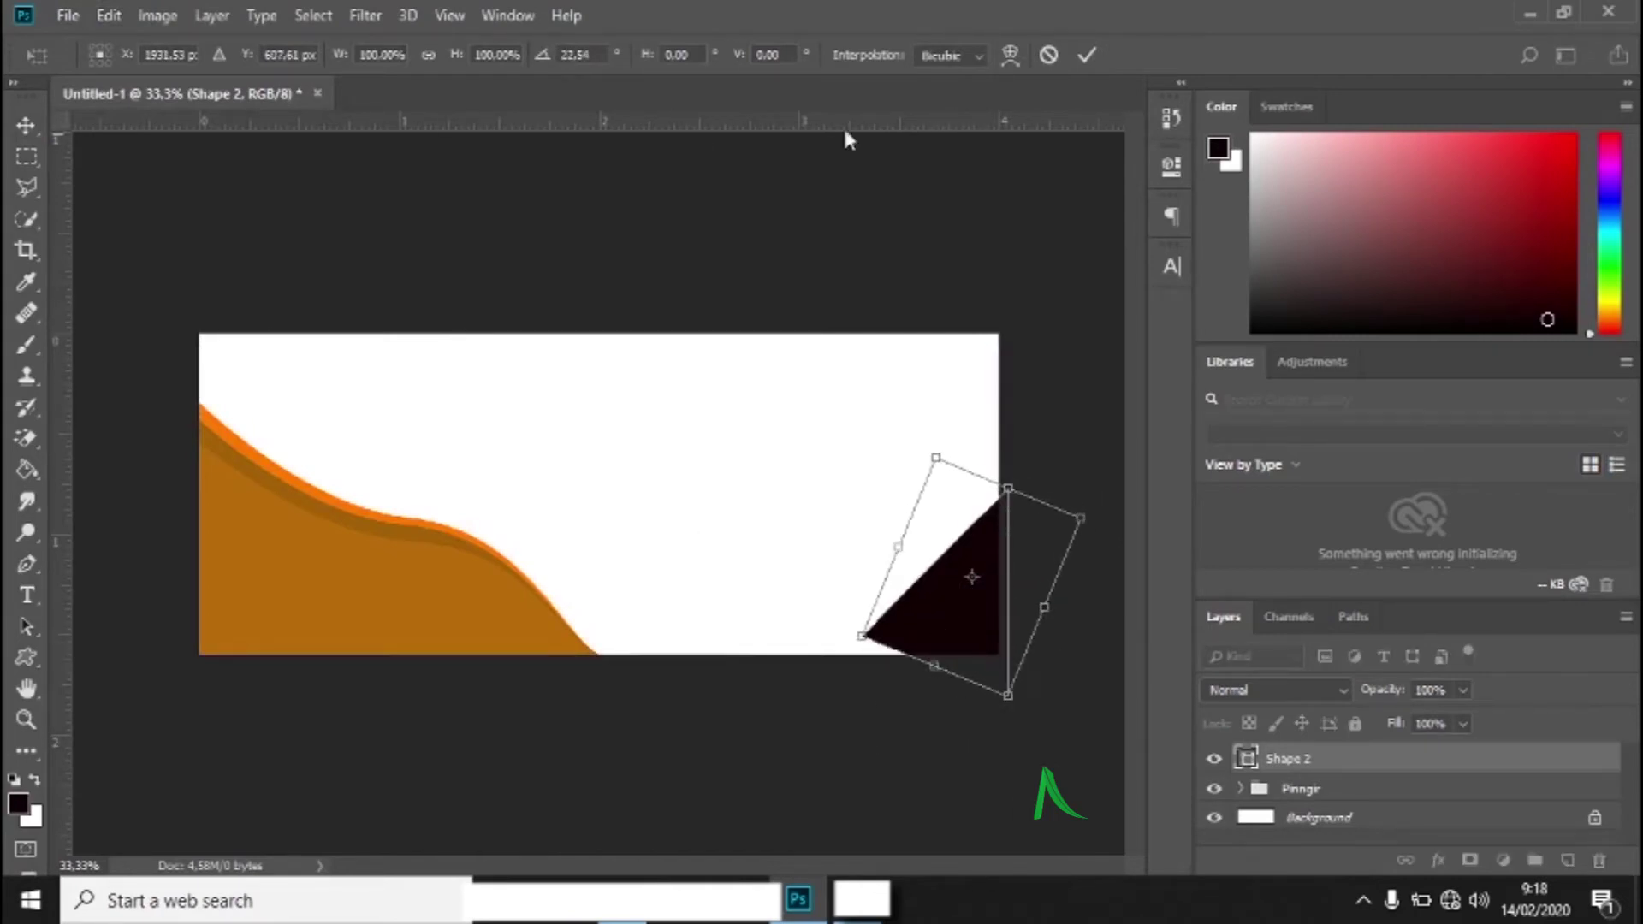
pyautogui.click(1087, 55)
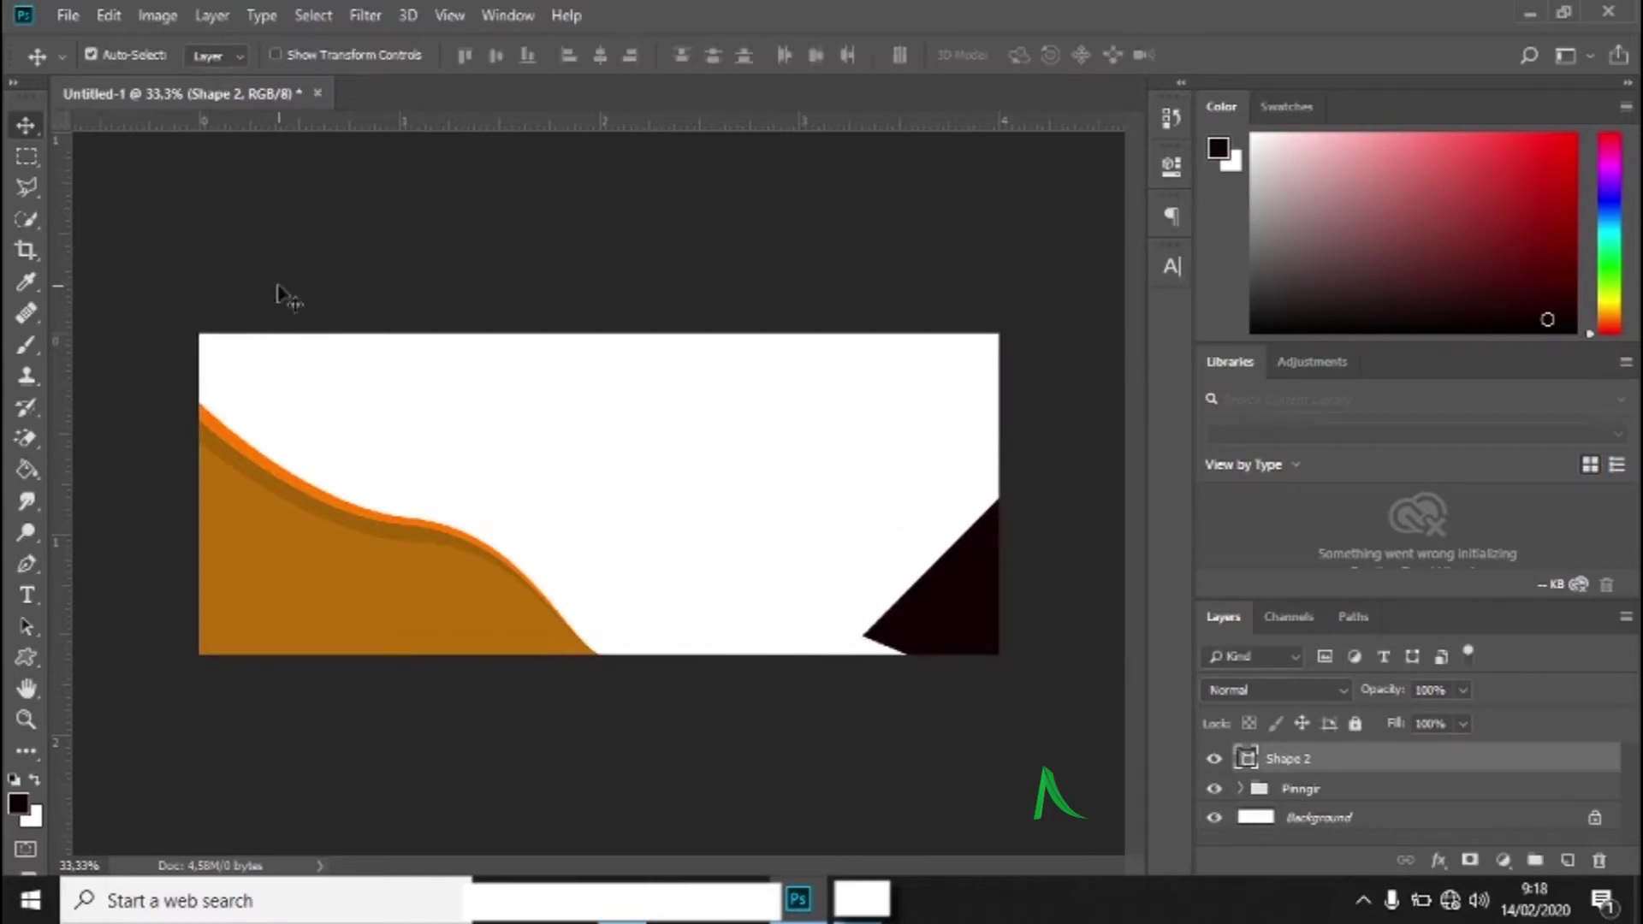
# - Stretch the triangle downward to about 119% height so it covers the canvas's bottom edge, and apply it
pyautogui.click(108, 14)
pyautogui.click(257, 513)
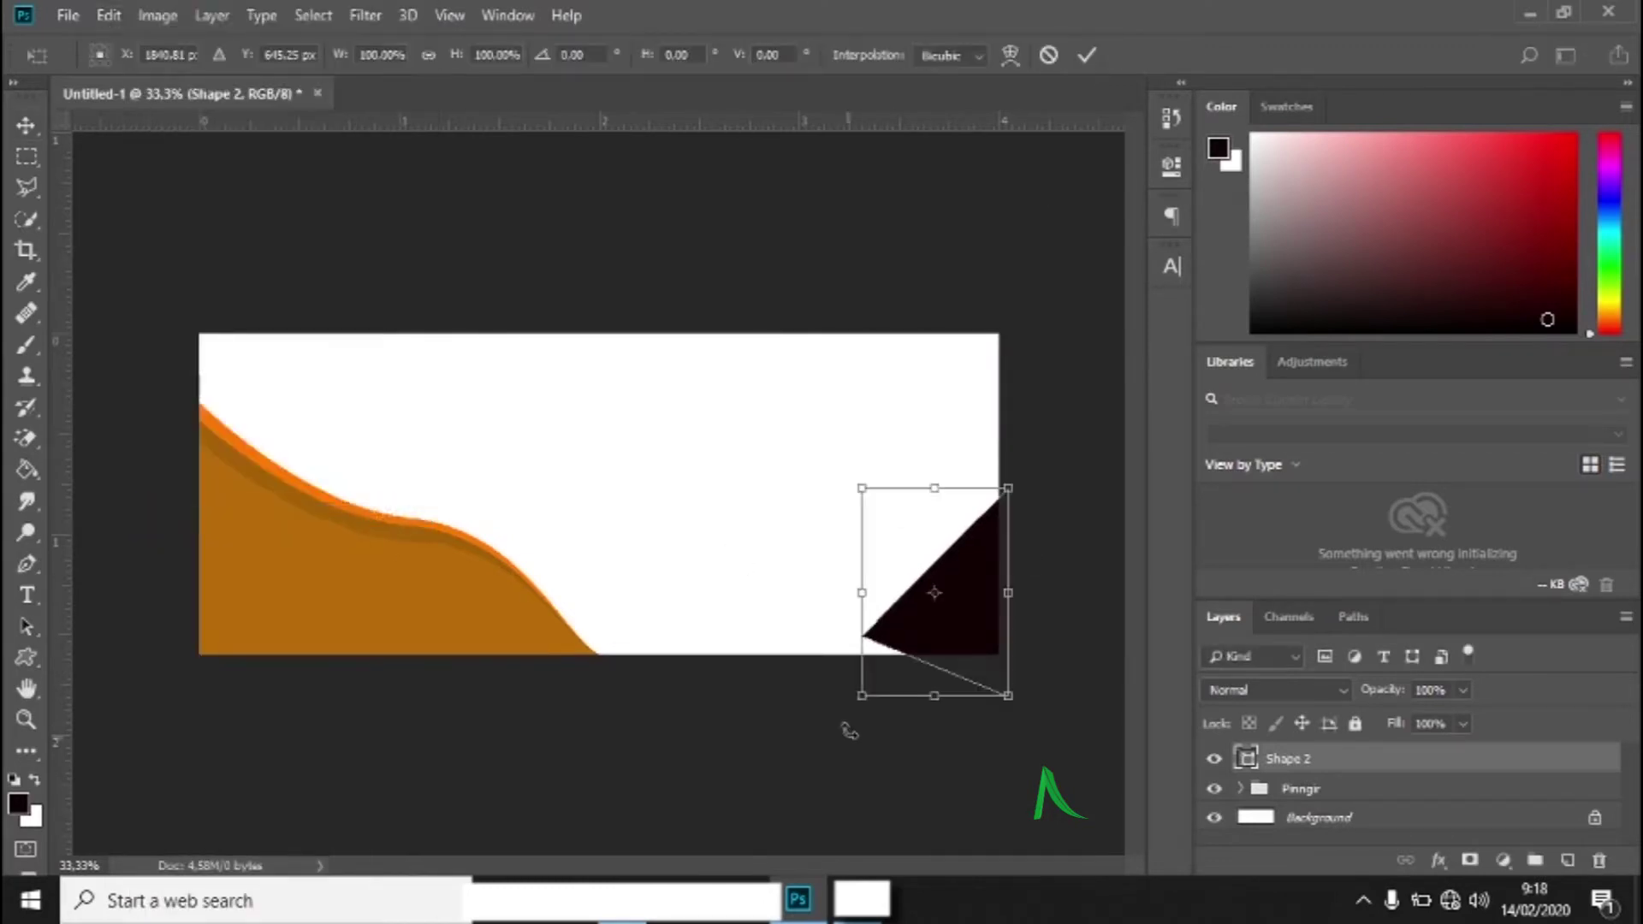
pyautogui.moveTo(927, 703); pyautogui.dragTo(901, 744)
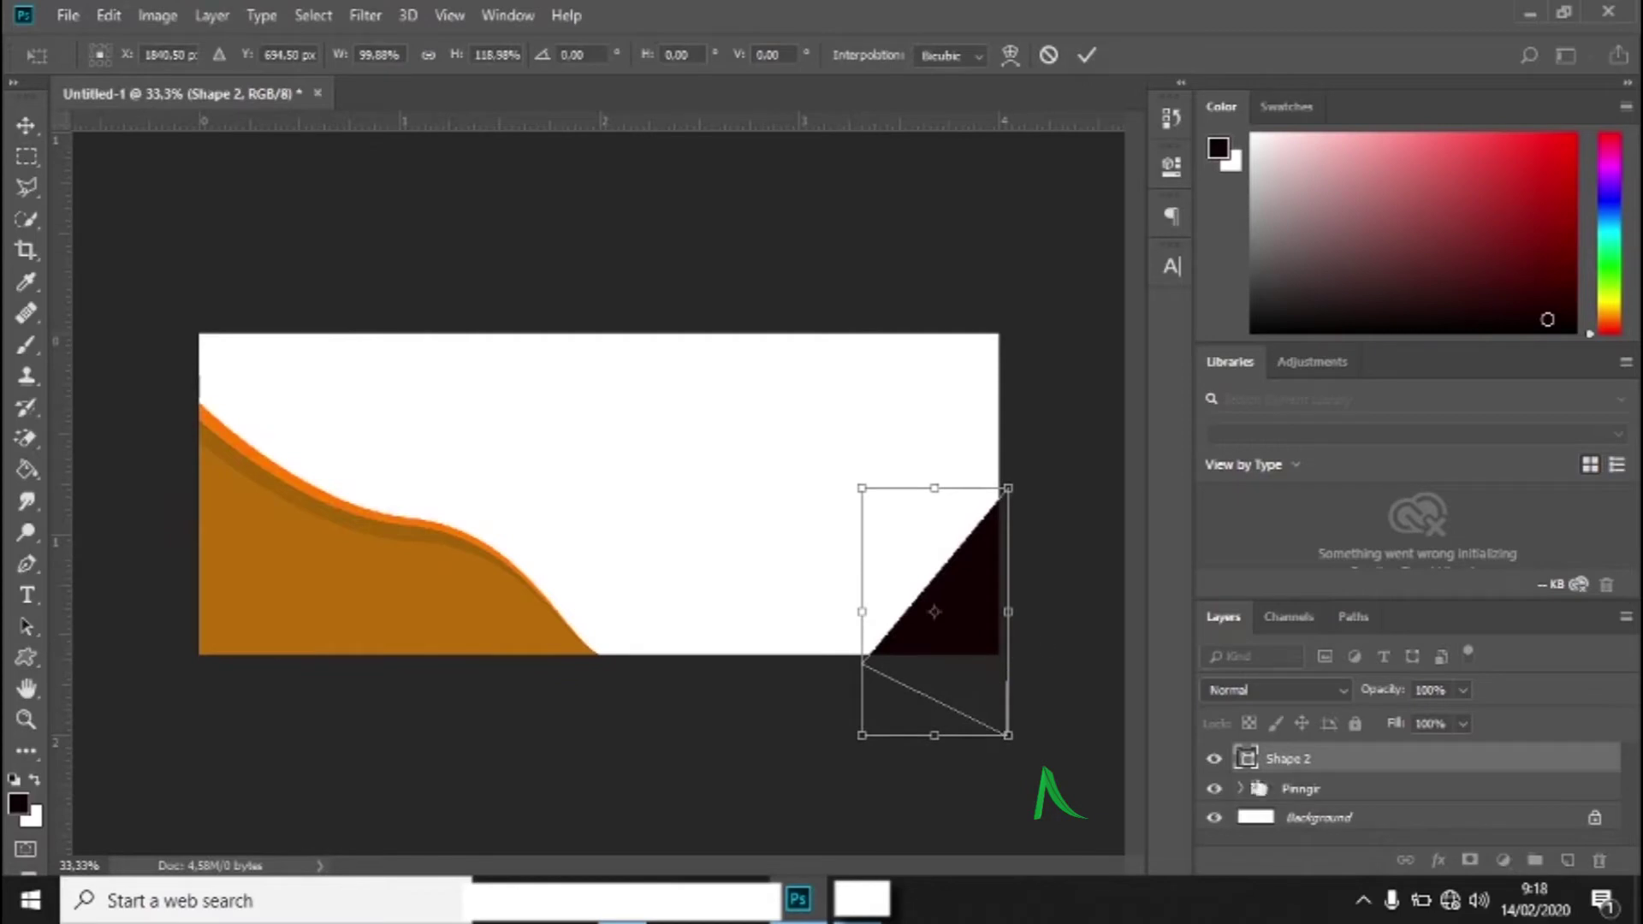
pyautogui.press('Return')
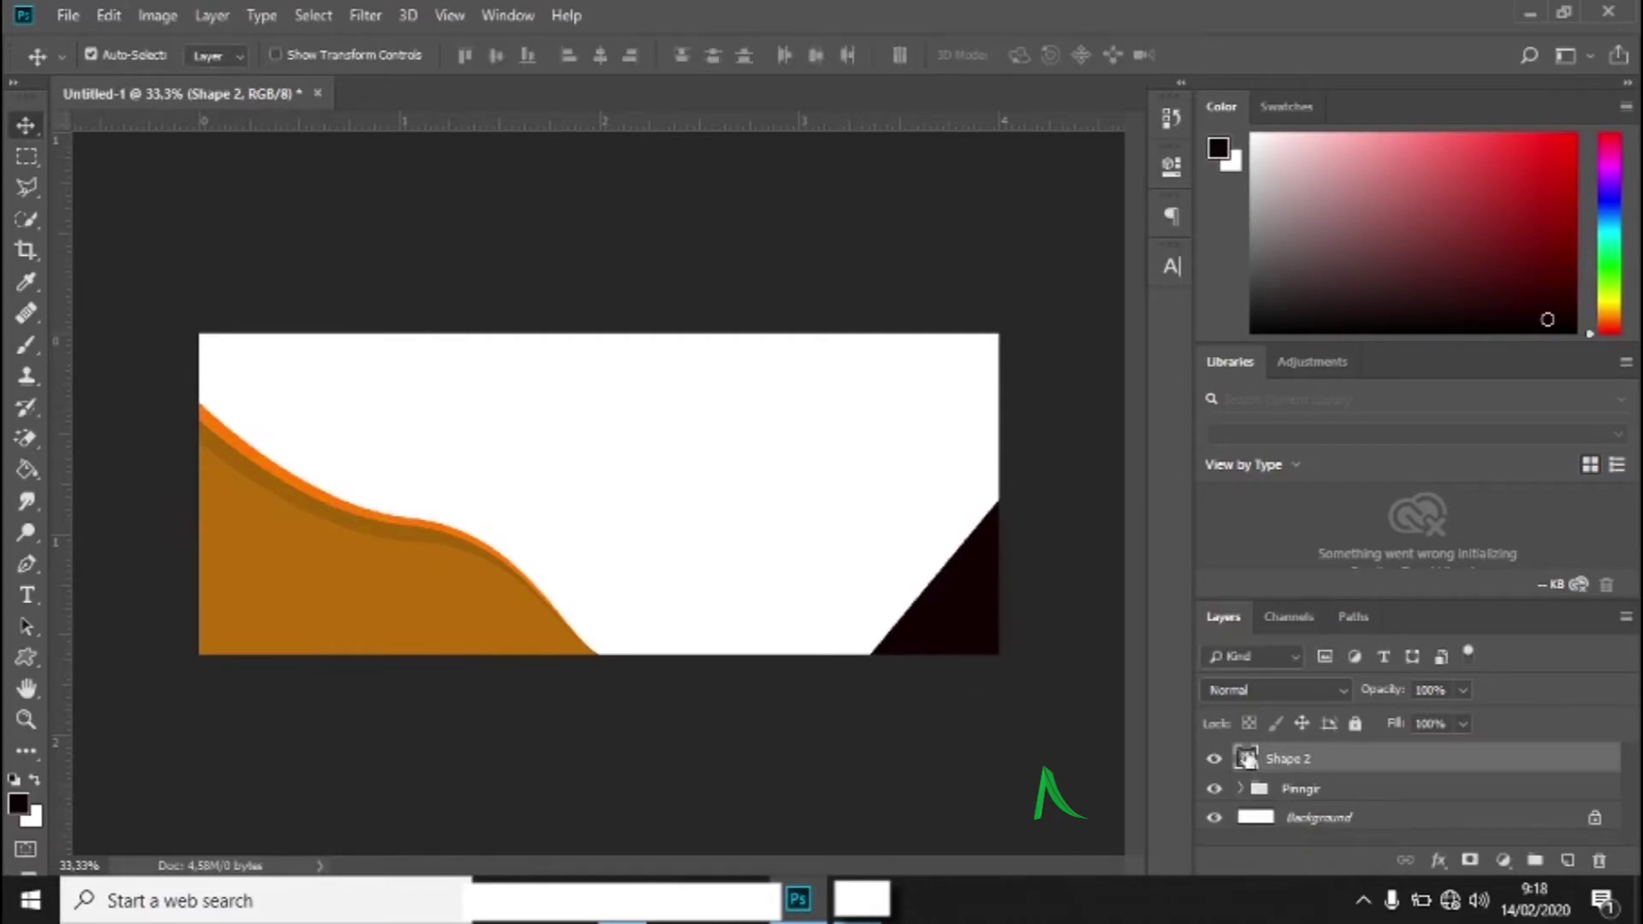
# - Fill the triangle with the recently used brown of the middle wave
pyautogui.click(27, 657)
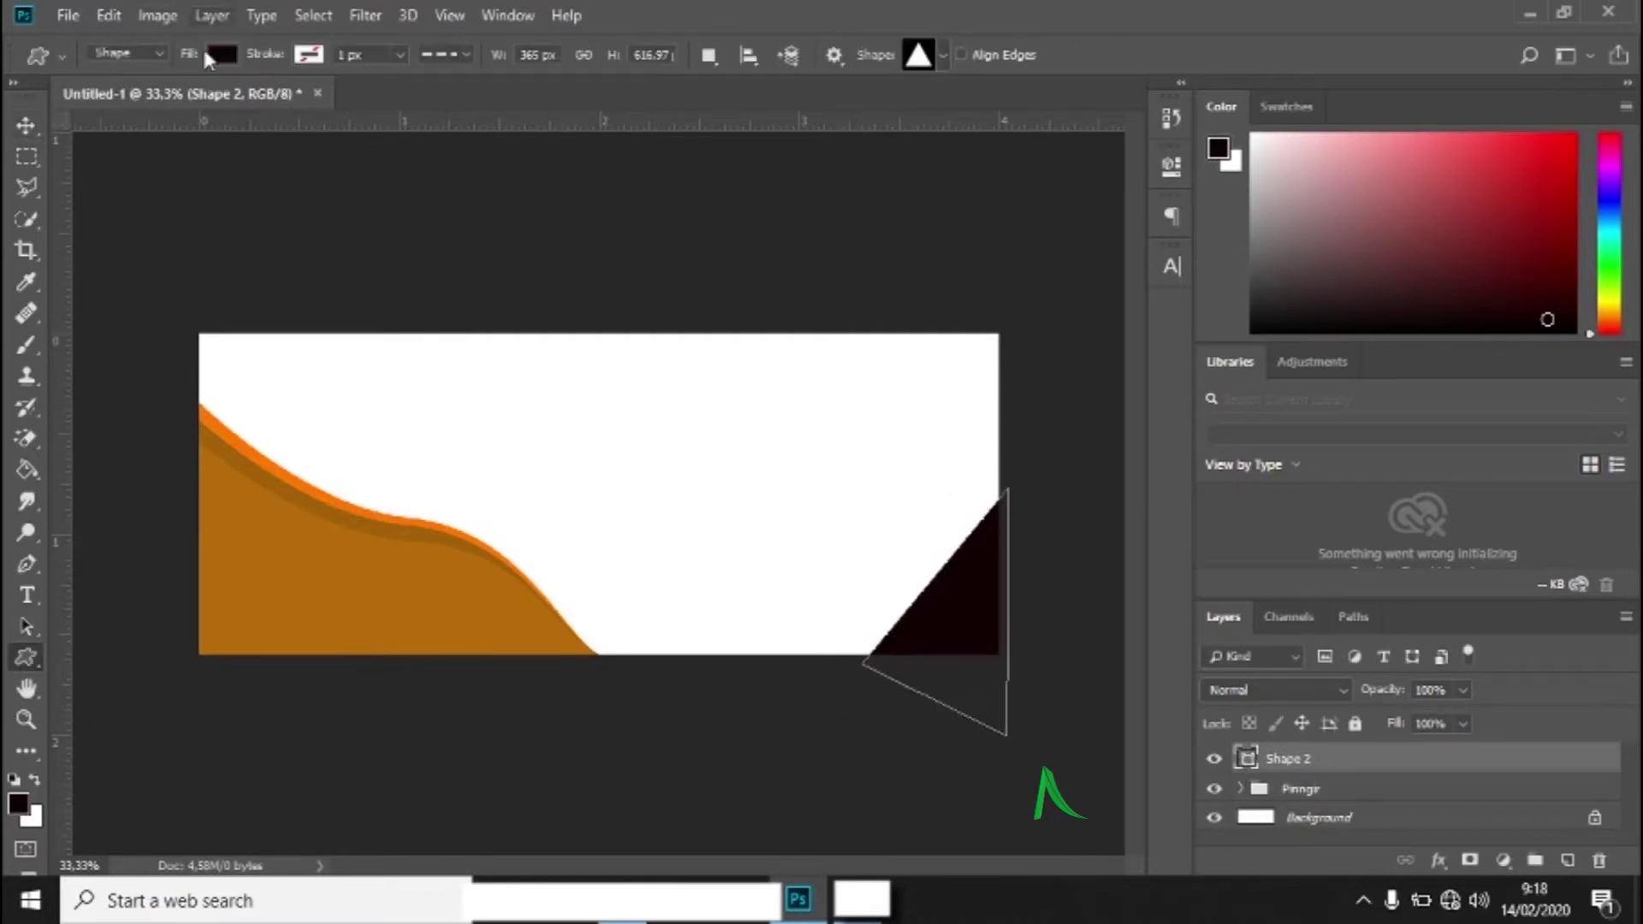
pyautogui.click(222, 56)
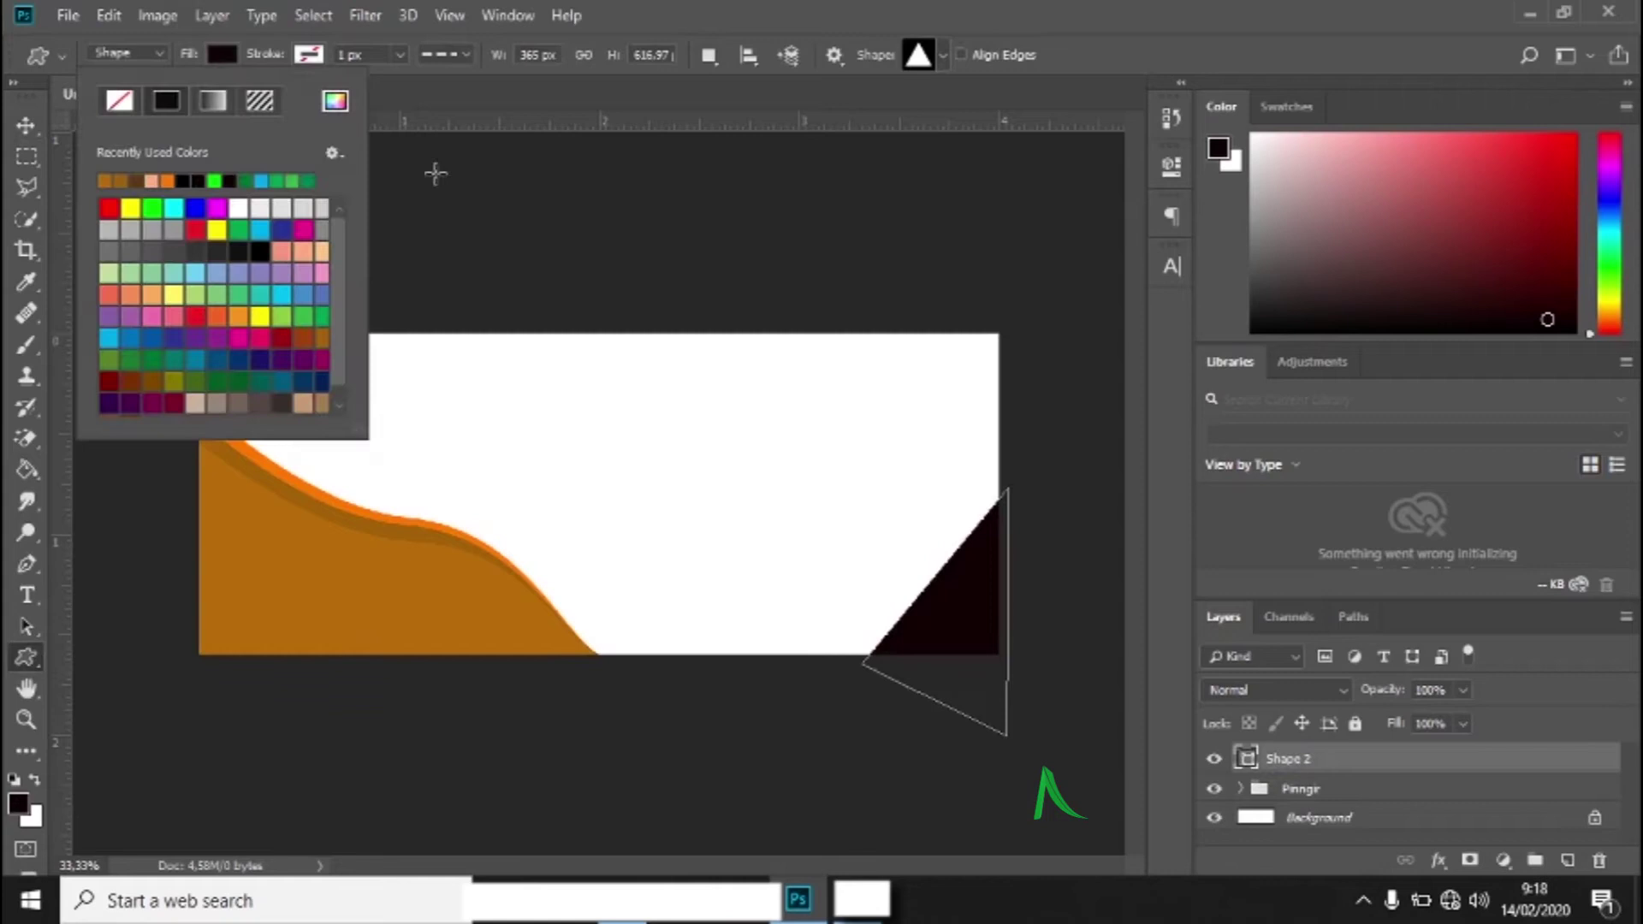
pyautogui.click(126, 171)
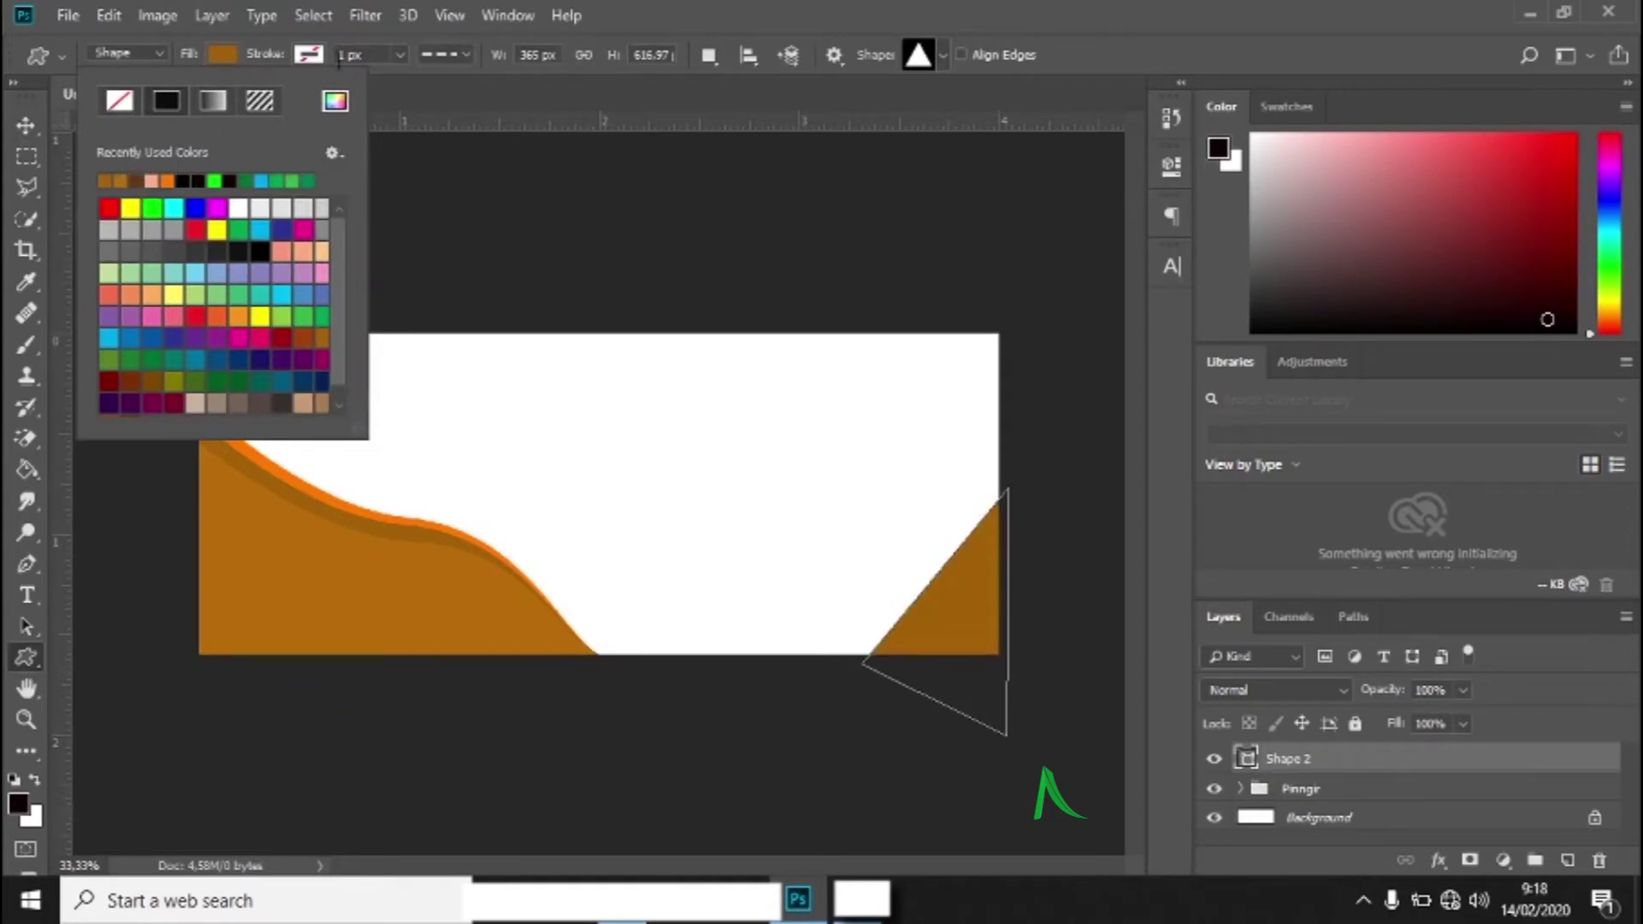
pyautogui.click(187, 59)
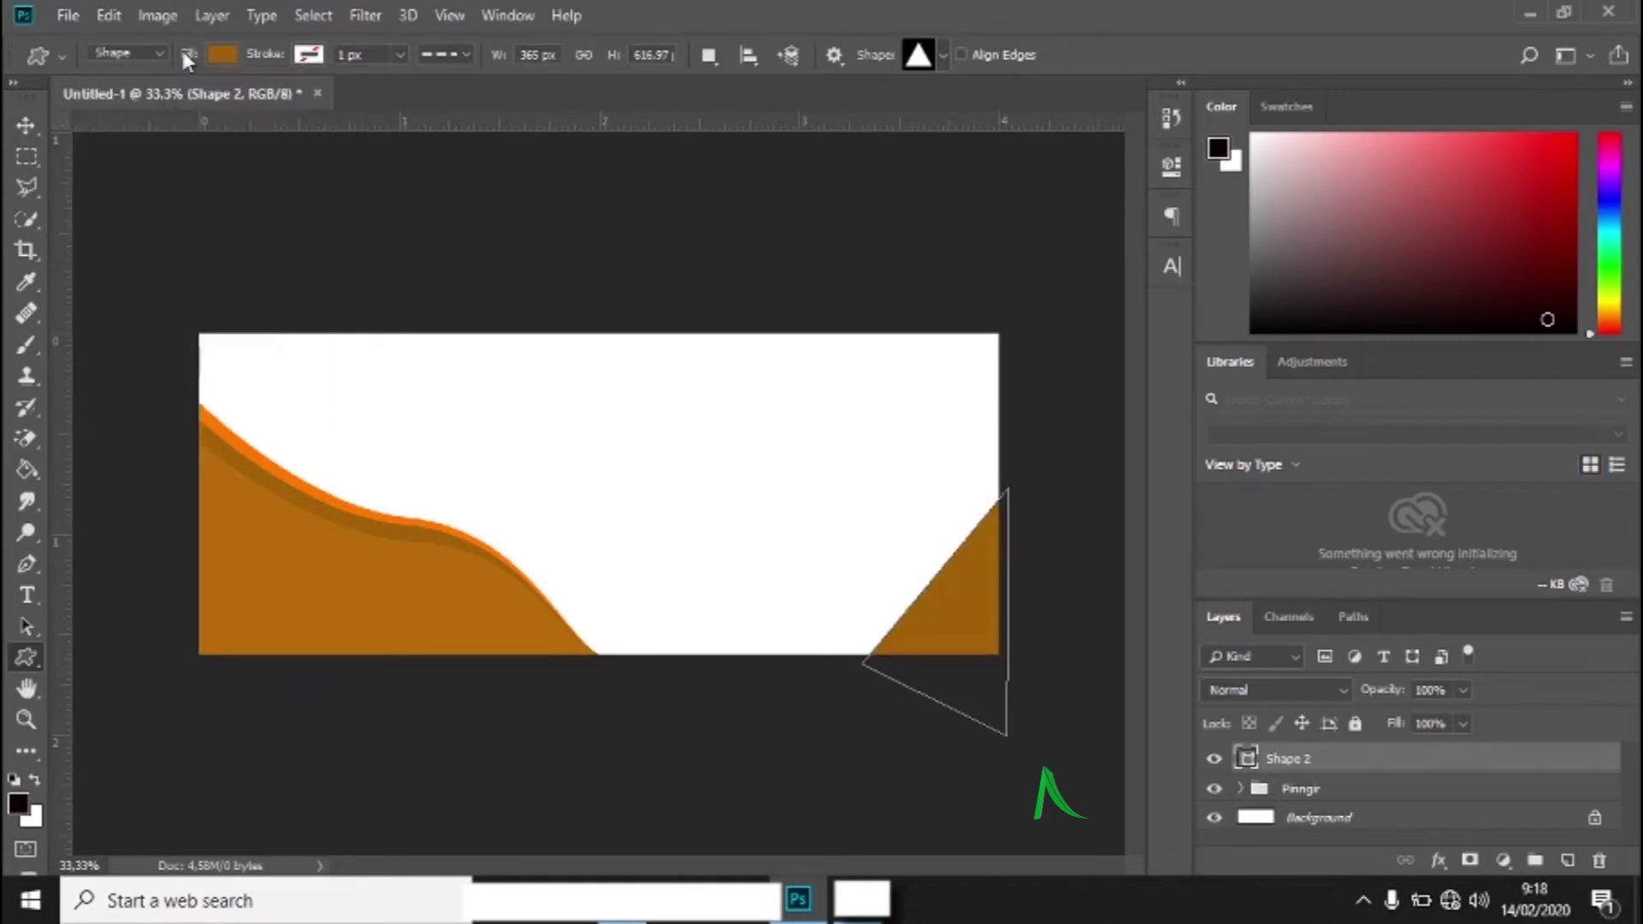
# - Duplicate the triangle layer as Shape 2 copy and move the duplicate slightly down and to the right
pyautogui.rightClick(1336, 761)
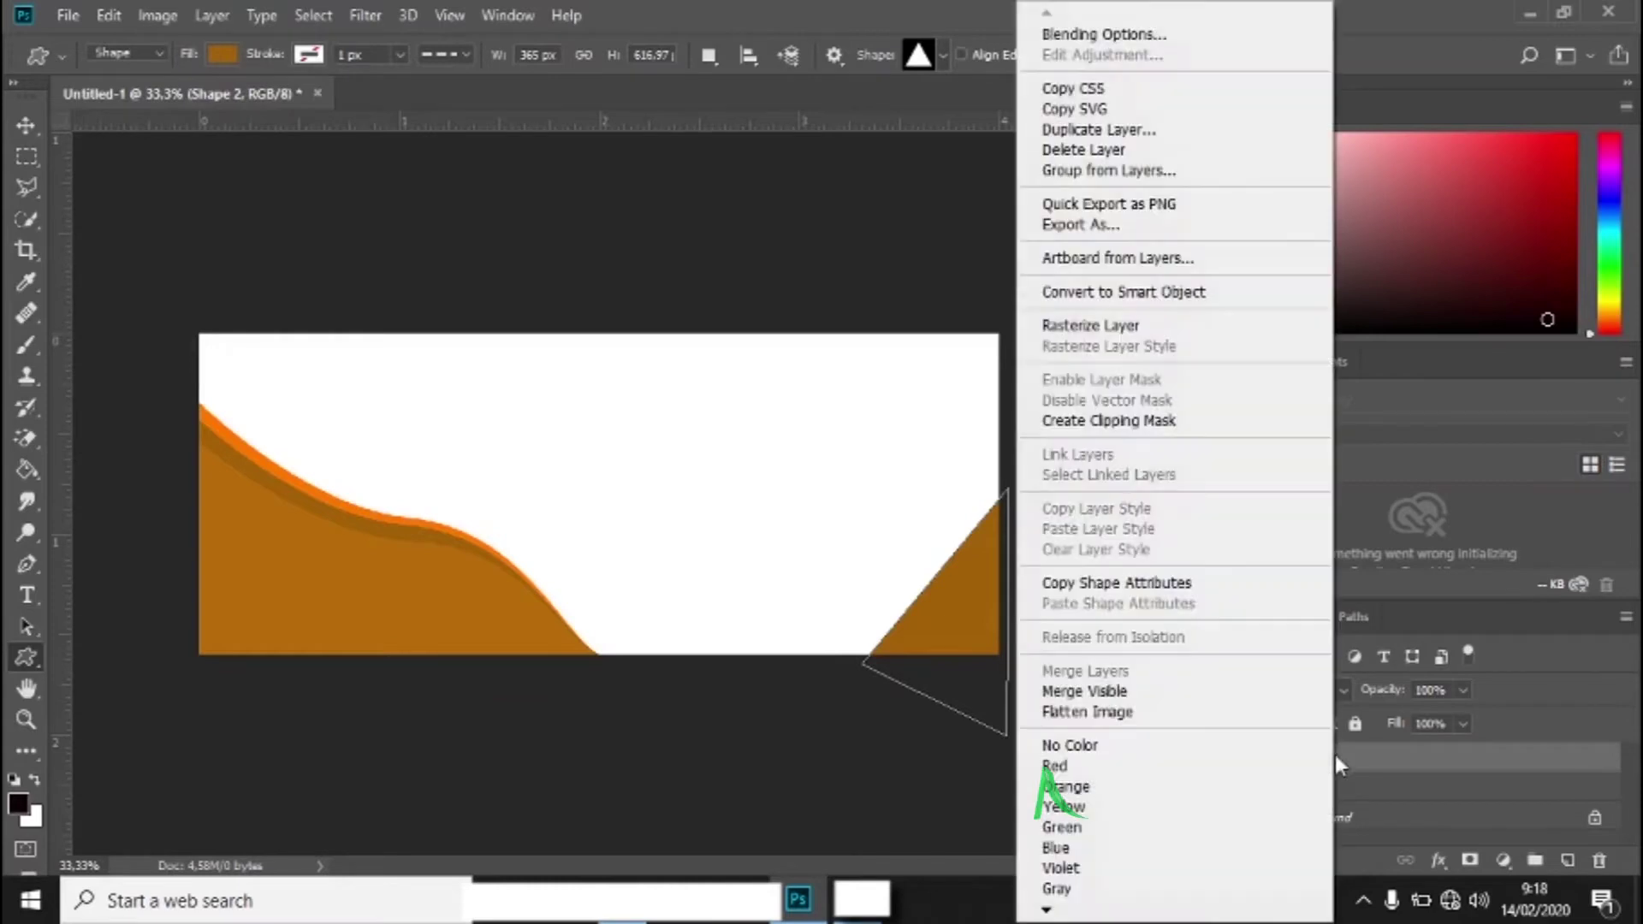
pyautogui.click(1126, 129)
pyautogui.click(1022, 233)
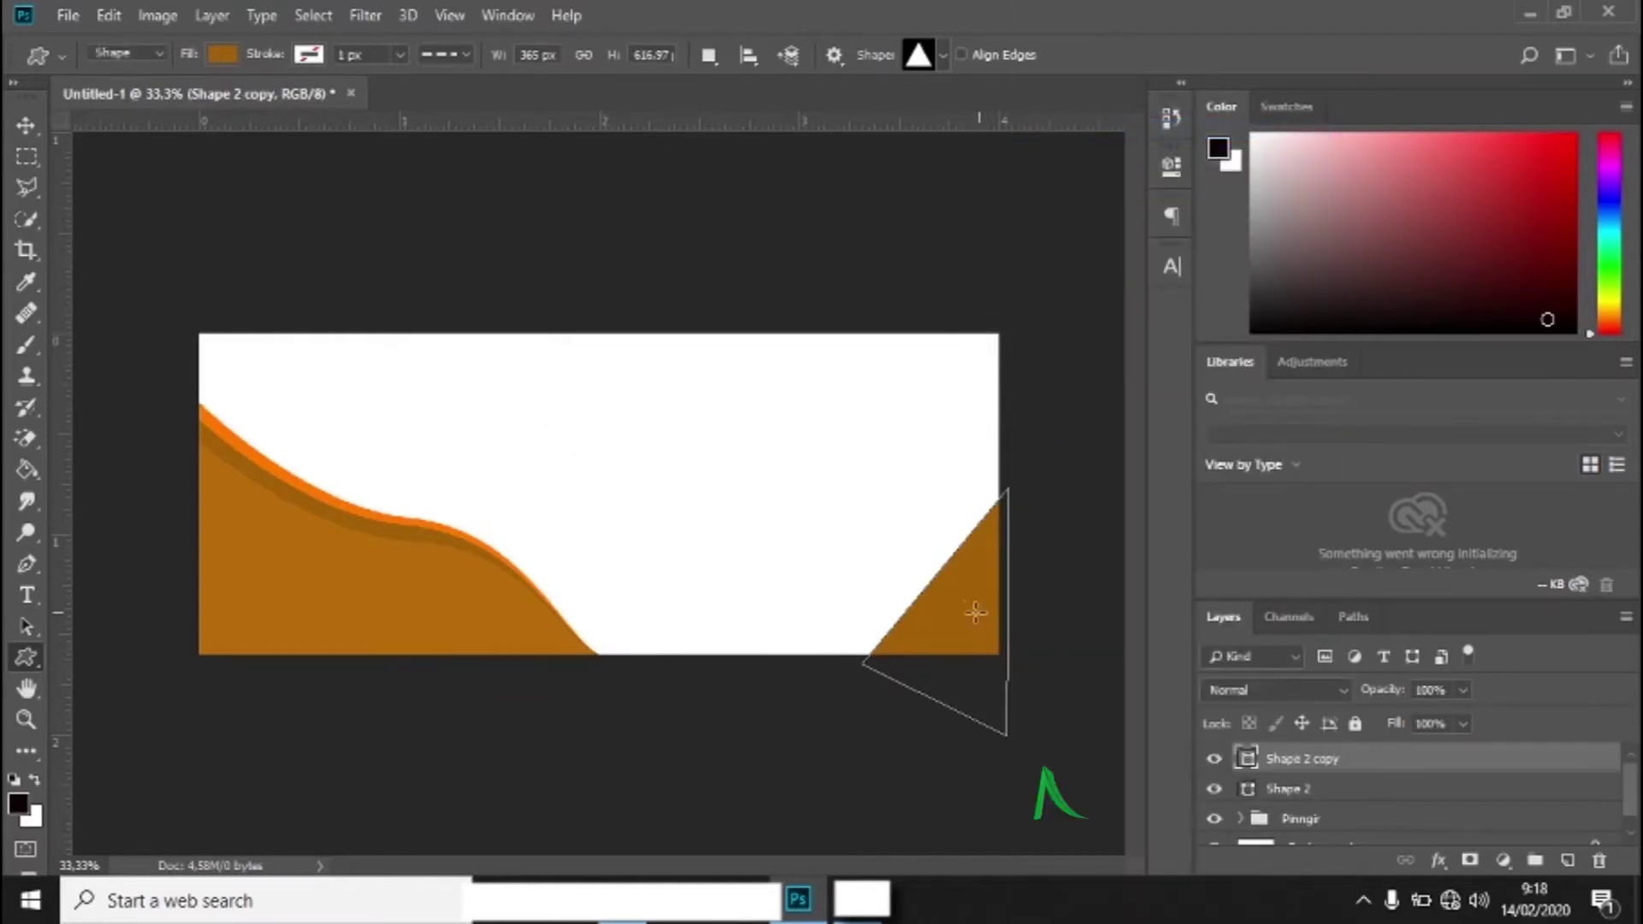
pyautogui.moveTo(960, 626); pyautogui.dragTo(974, 640)
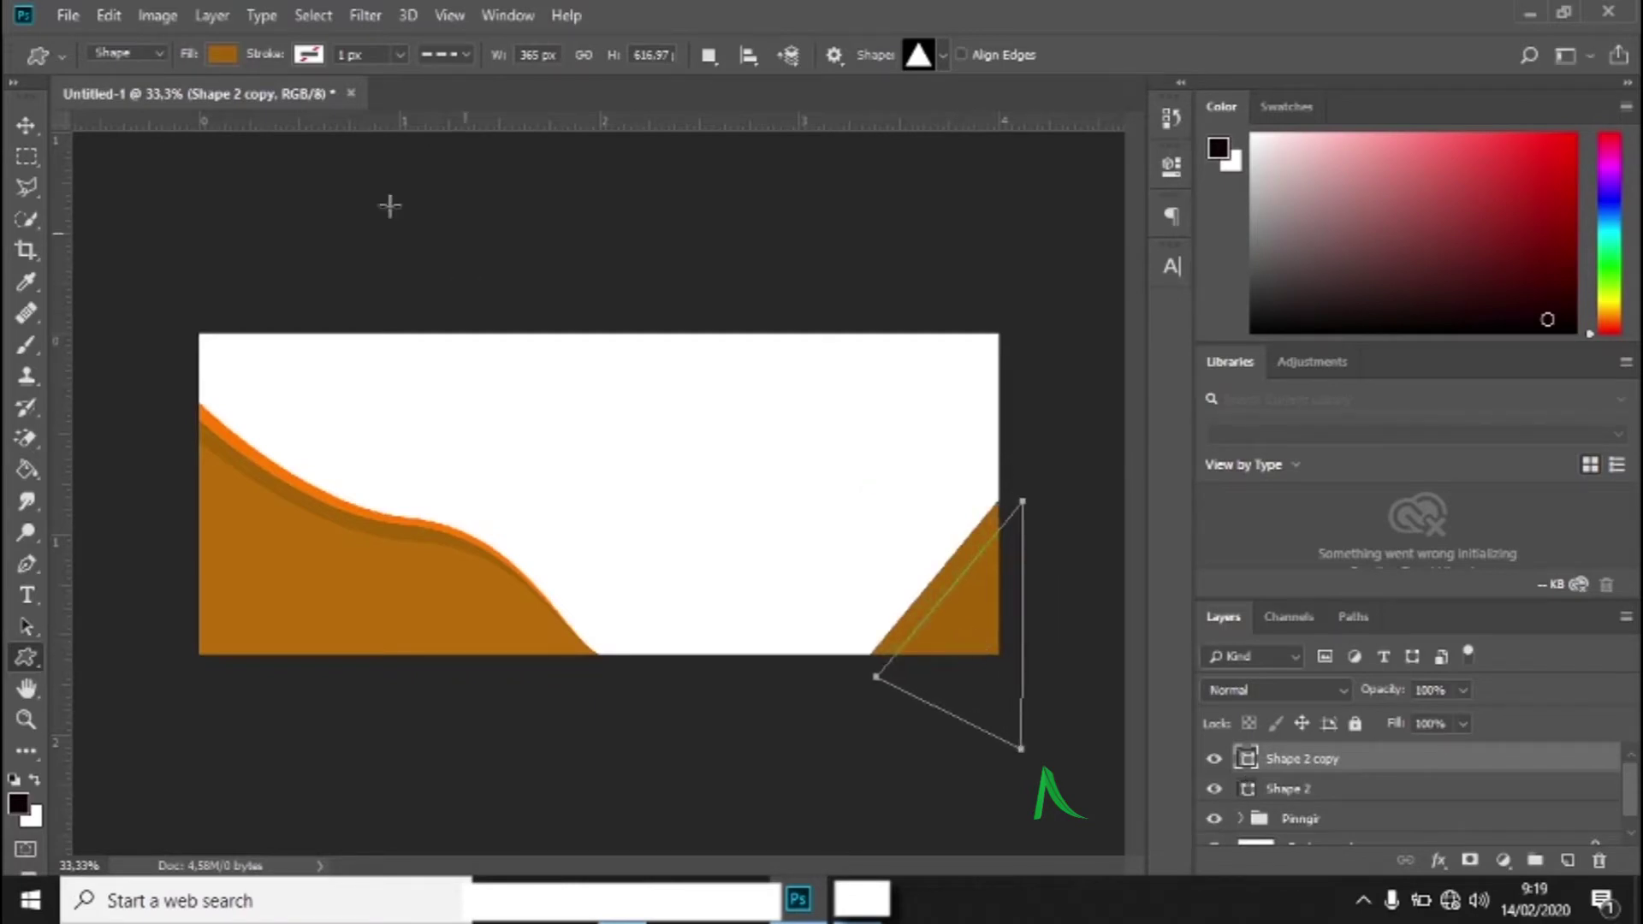
# - Fill the triangle copy with the recently used dark brown
pyautogui.click(221, 53)
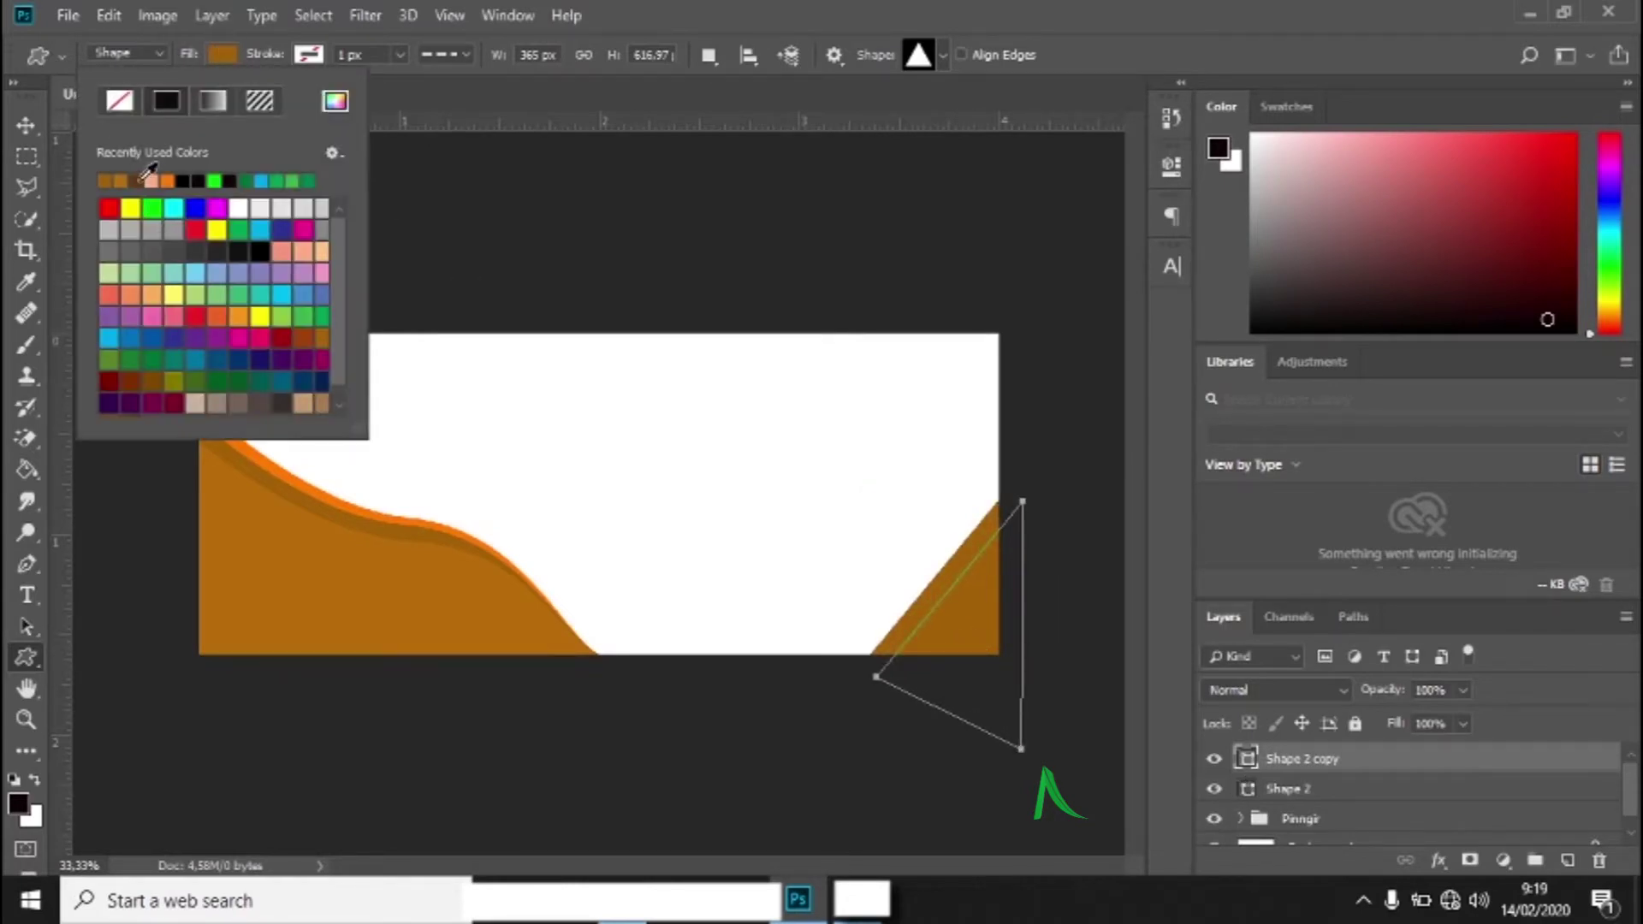
pyautogui.click(136, 181)
pyautogui.click(237, 50)
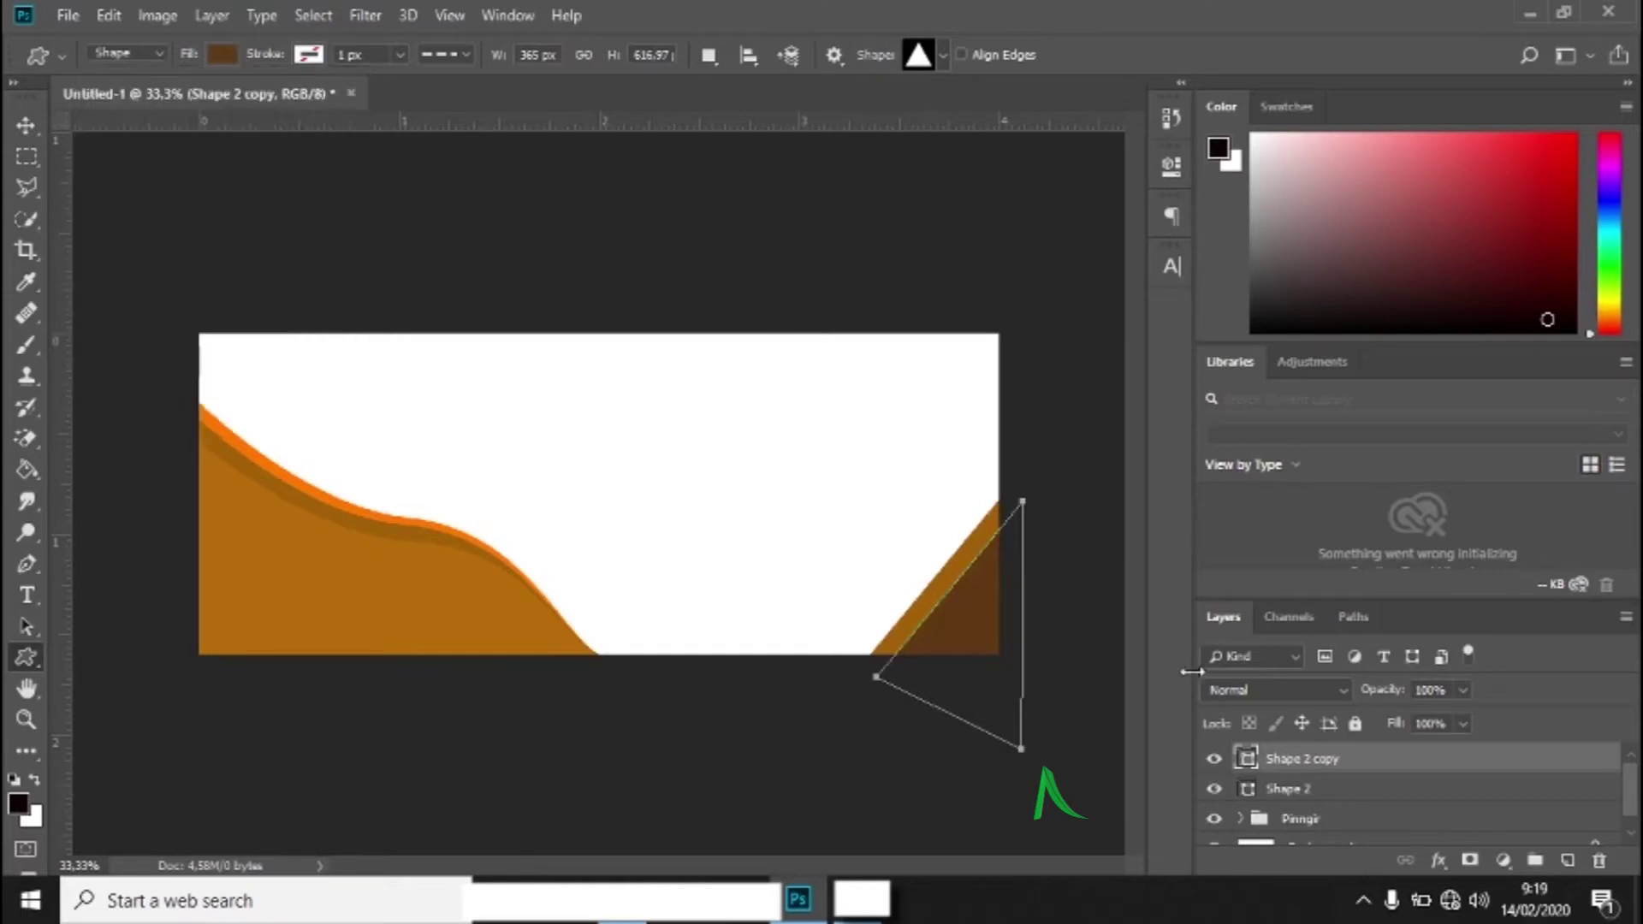
# - Draw a brown diamond custom shape about 271 px wide above the waves and move it slightly down and right
pyautogui.click(1274, 792)
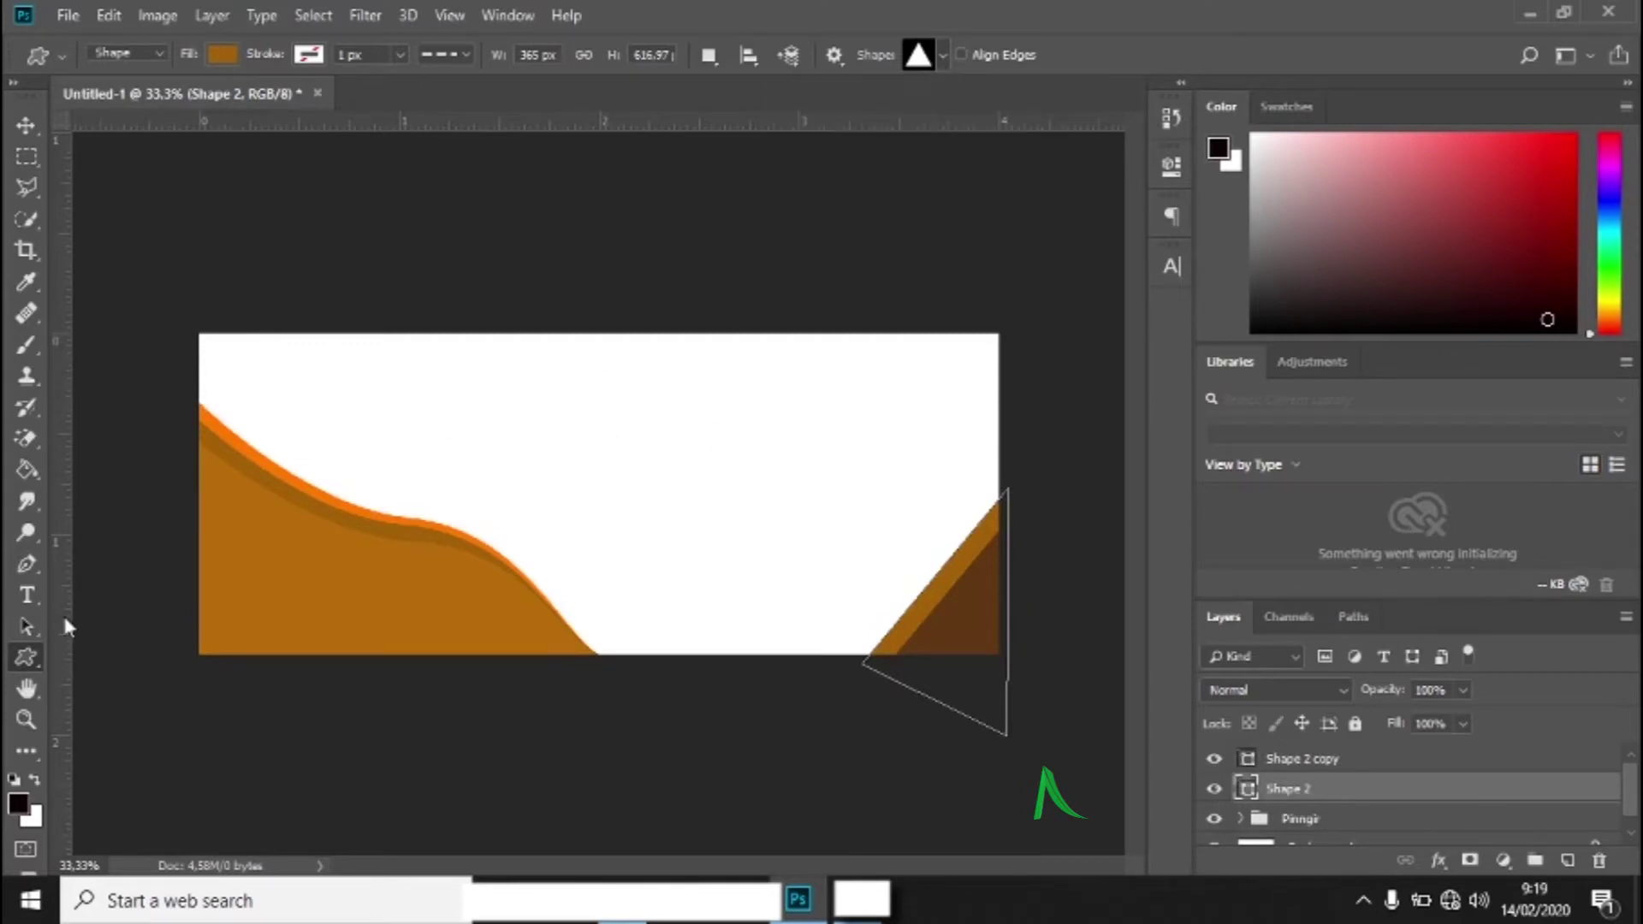
pyautogui.click(942, 57)
pyautogui.moveTo(1023, 115); pyautogui.dragTo(1023, 183)
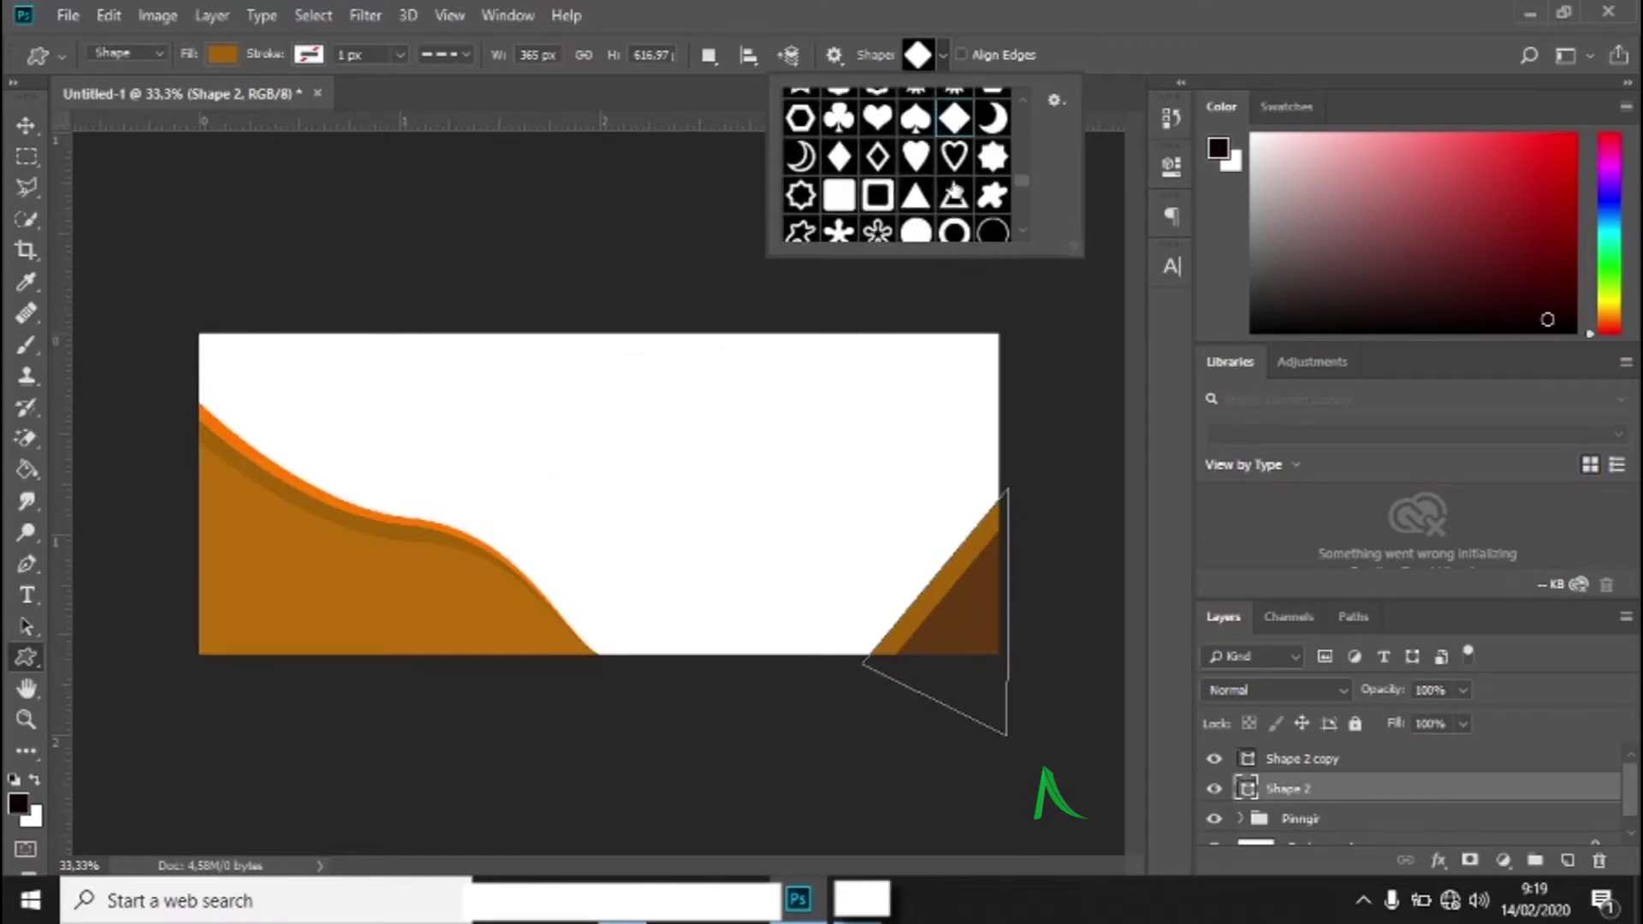
pyautogui.moveTo(490, 432); pyautogui.dragTo(533, 507)
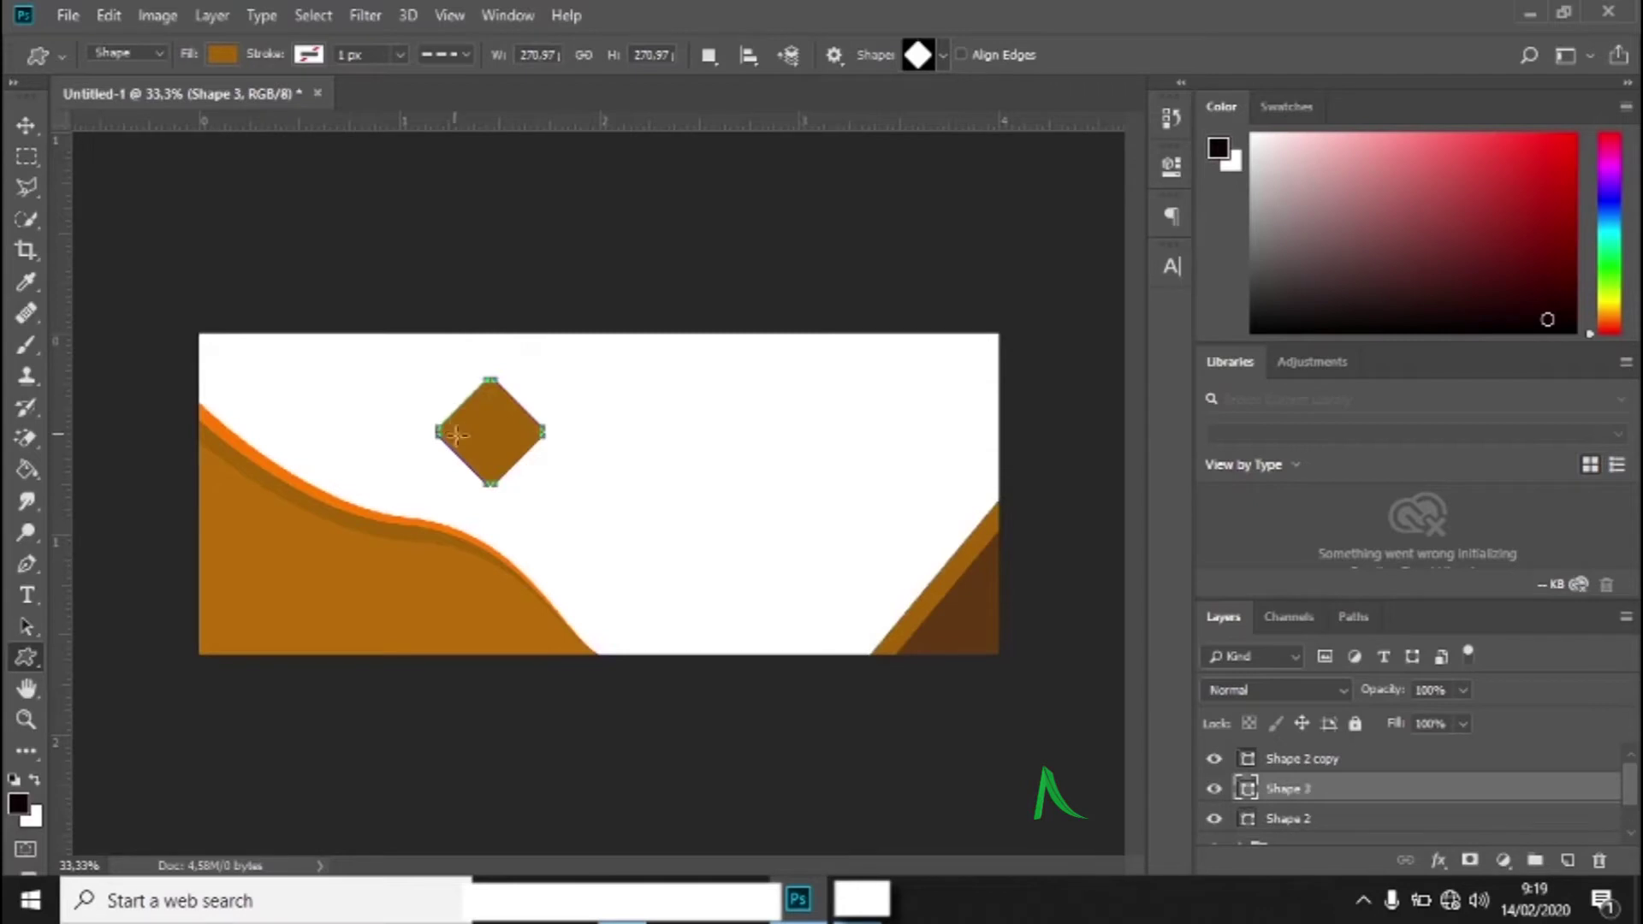
pyautogui.moveTo(517, 462); pyautogui.dragTo(544, 497)
# - Group the two triangle layers Shape 2 and Shape 2 copy and name the group Pinggir Kanan
pyautogui.click(1325, 817)
pyautogui.keyDown('ctrl'); pyautogui.click(1315, 759); pyautogui.keyUp('ctrl')
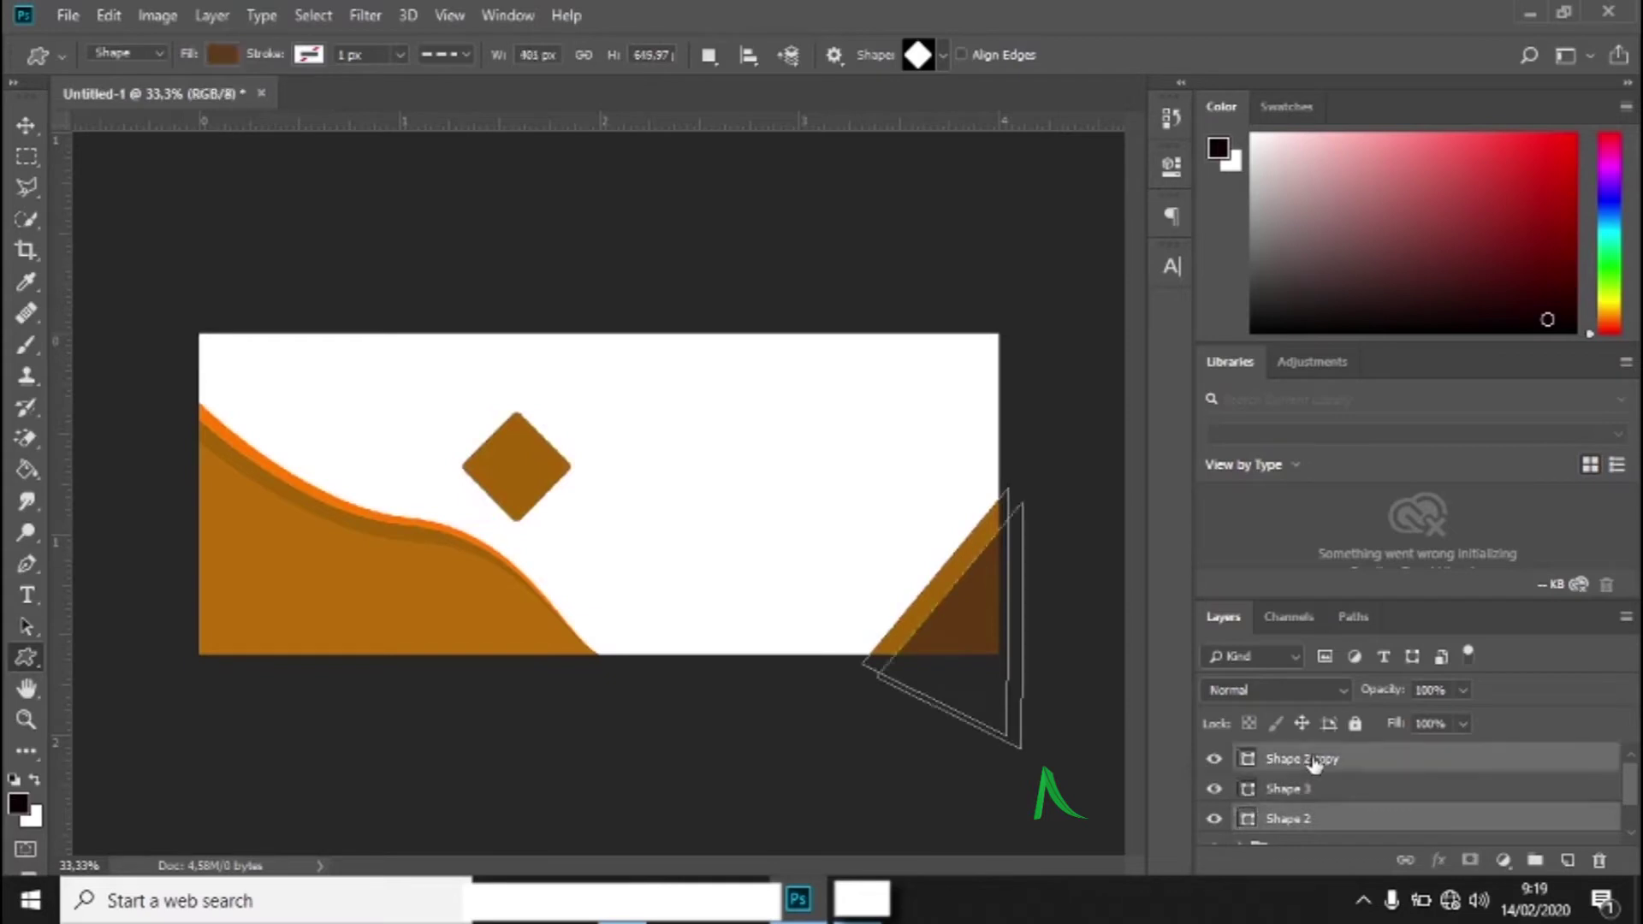
pyautogui.click(212, 15)
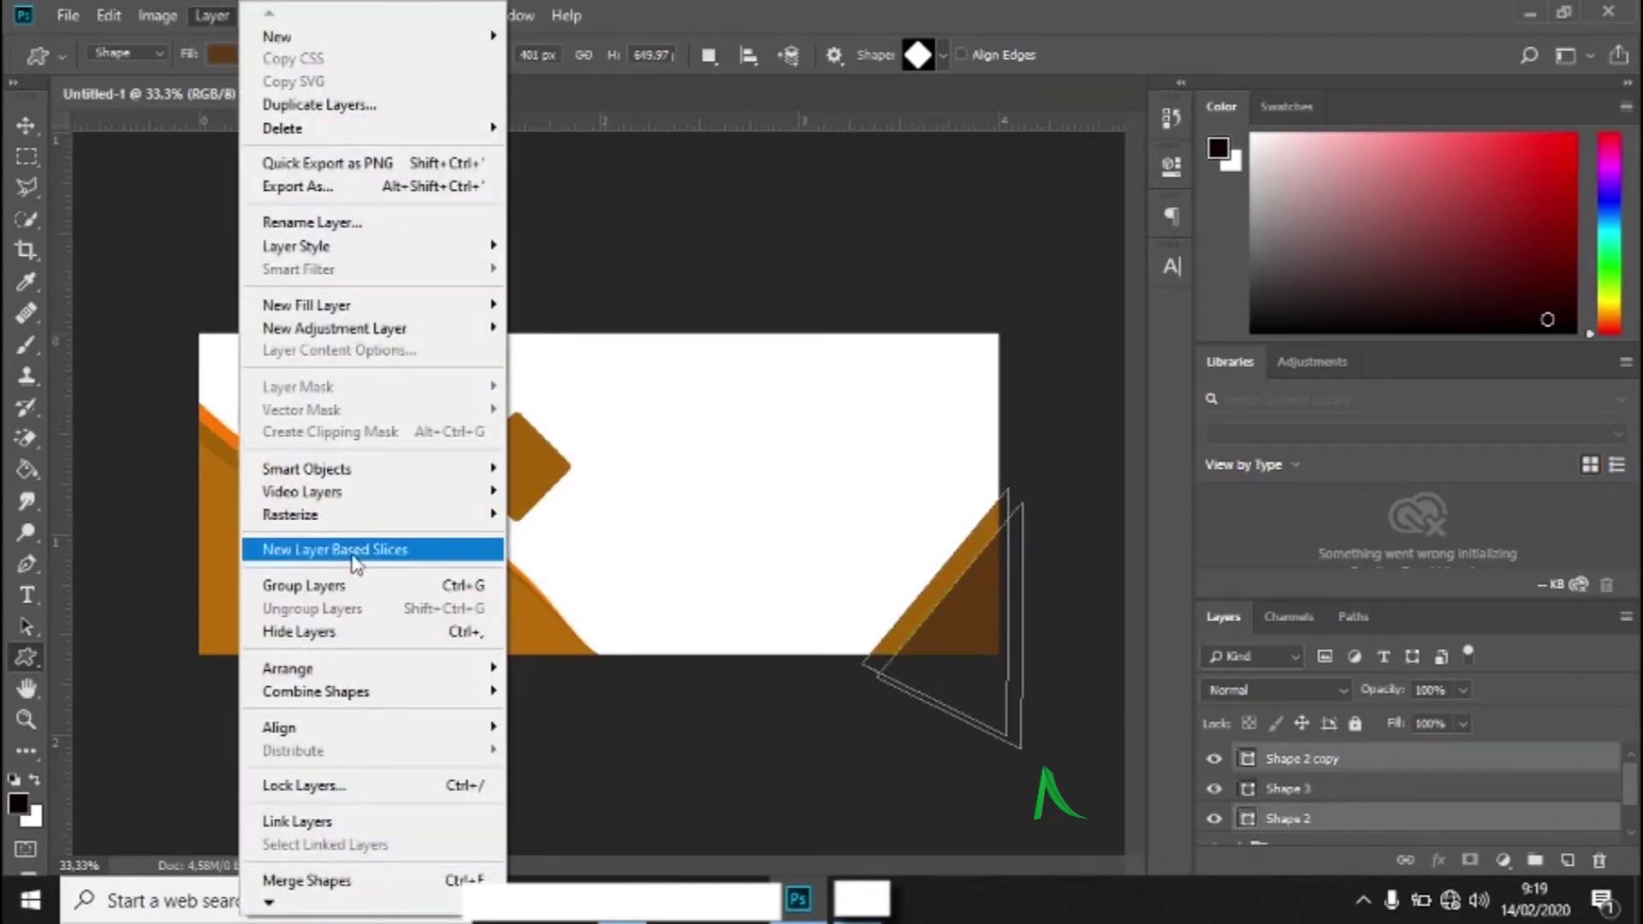
pyautogui.click(342, 585)
pyautogui.doubleClick(1294, 759)
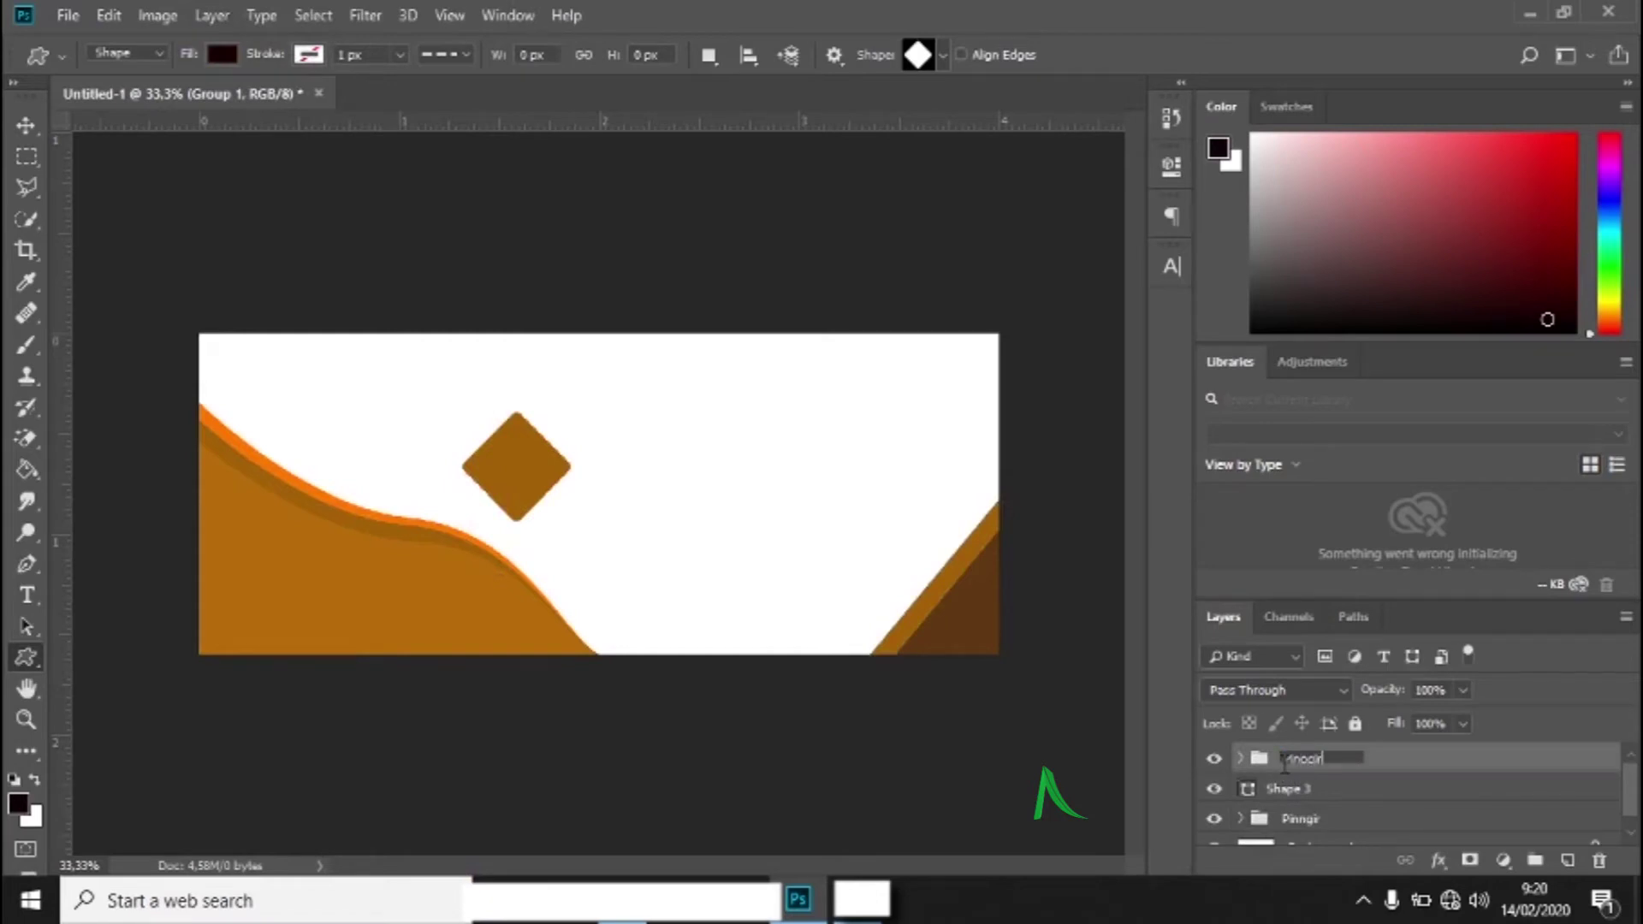
pyautogui.write('Pinggir Kanan')
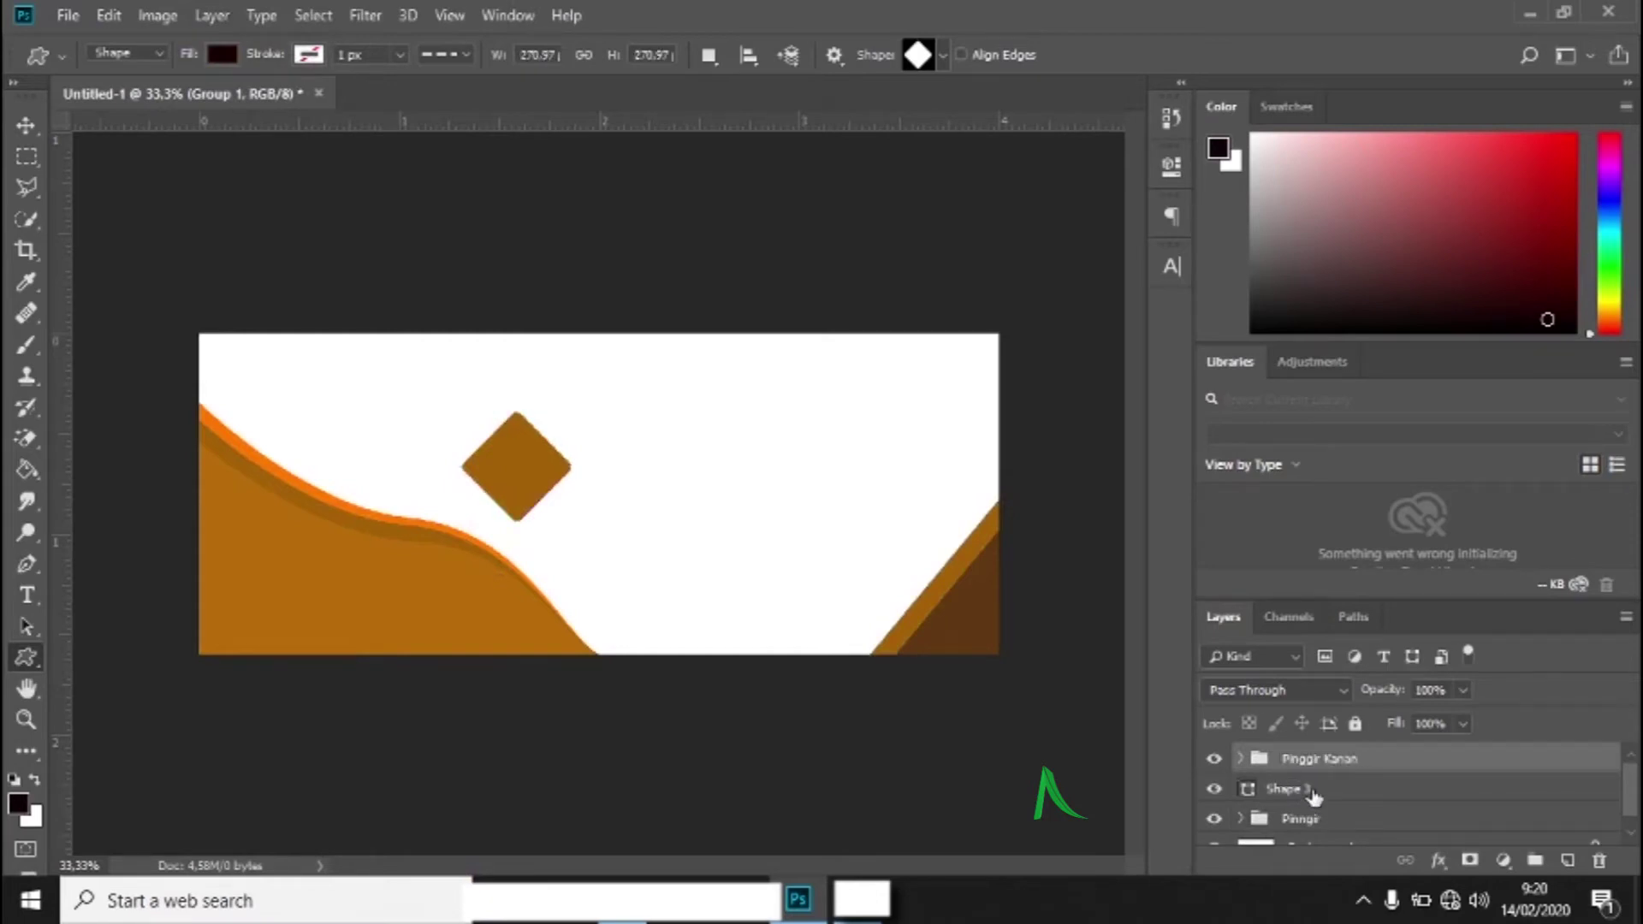
# - Move the diamond layer above the Pinggir Kanan group and place a duplicate of the diamond directly to its right
pyautogui.click(1311, 791)
pyautogui.moveTo(1332, 795); pyautogui.dragTo(1330, 751)
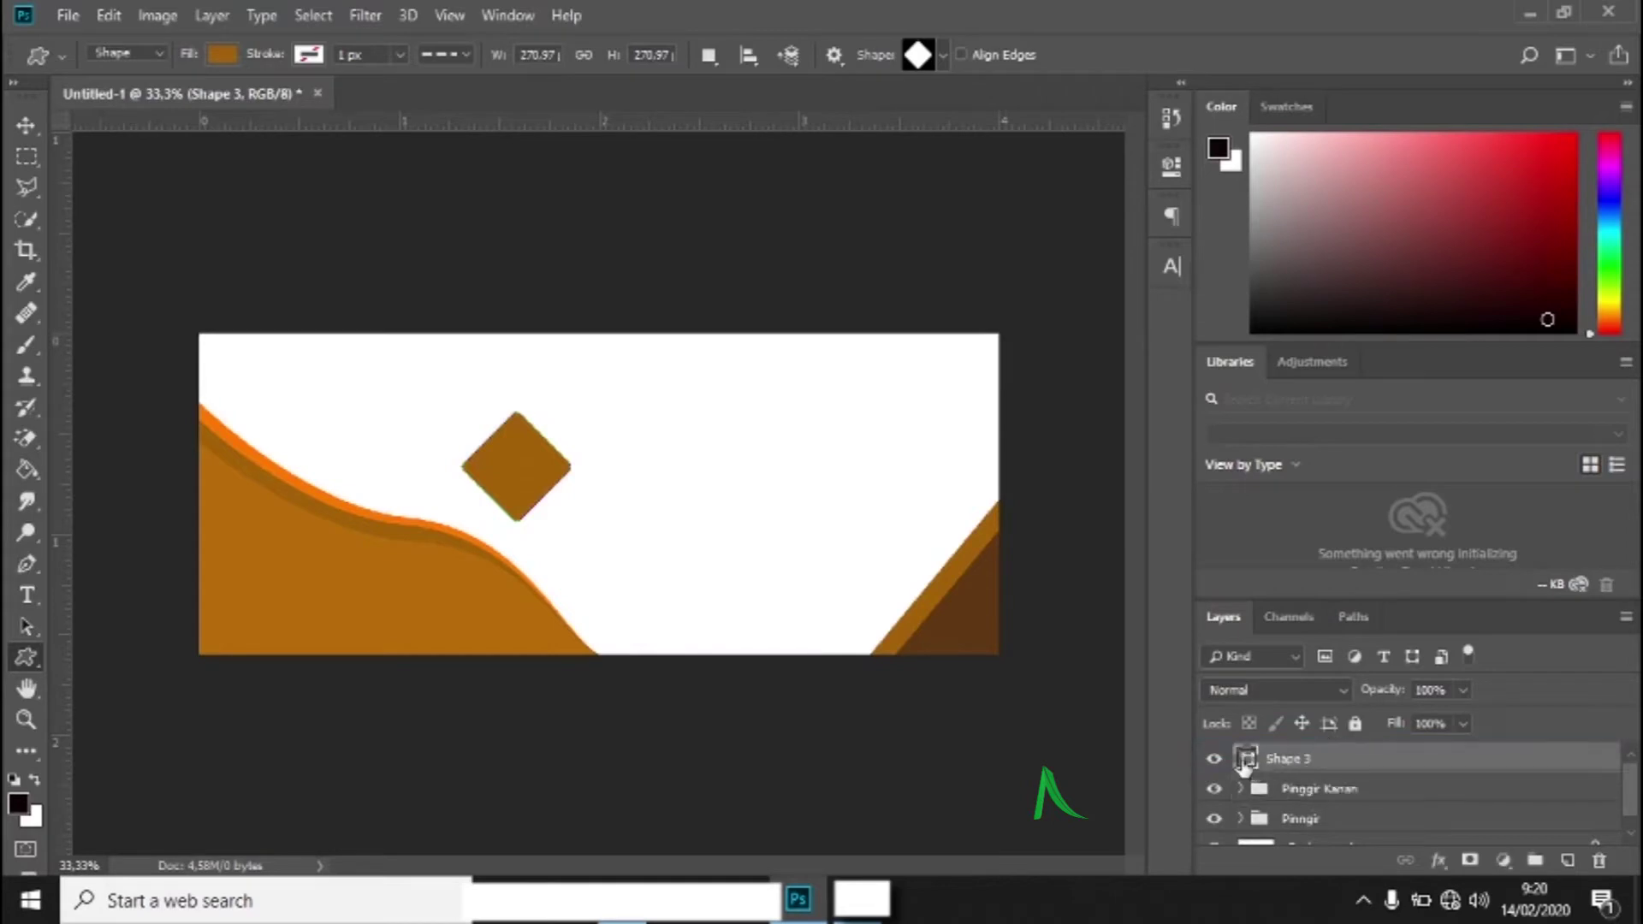
pyautogui.rightClick(1304, 764)
pyautogui.click(1398, 132)
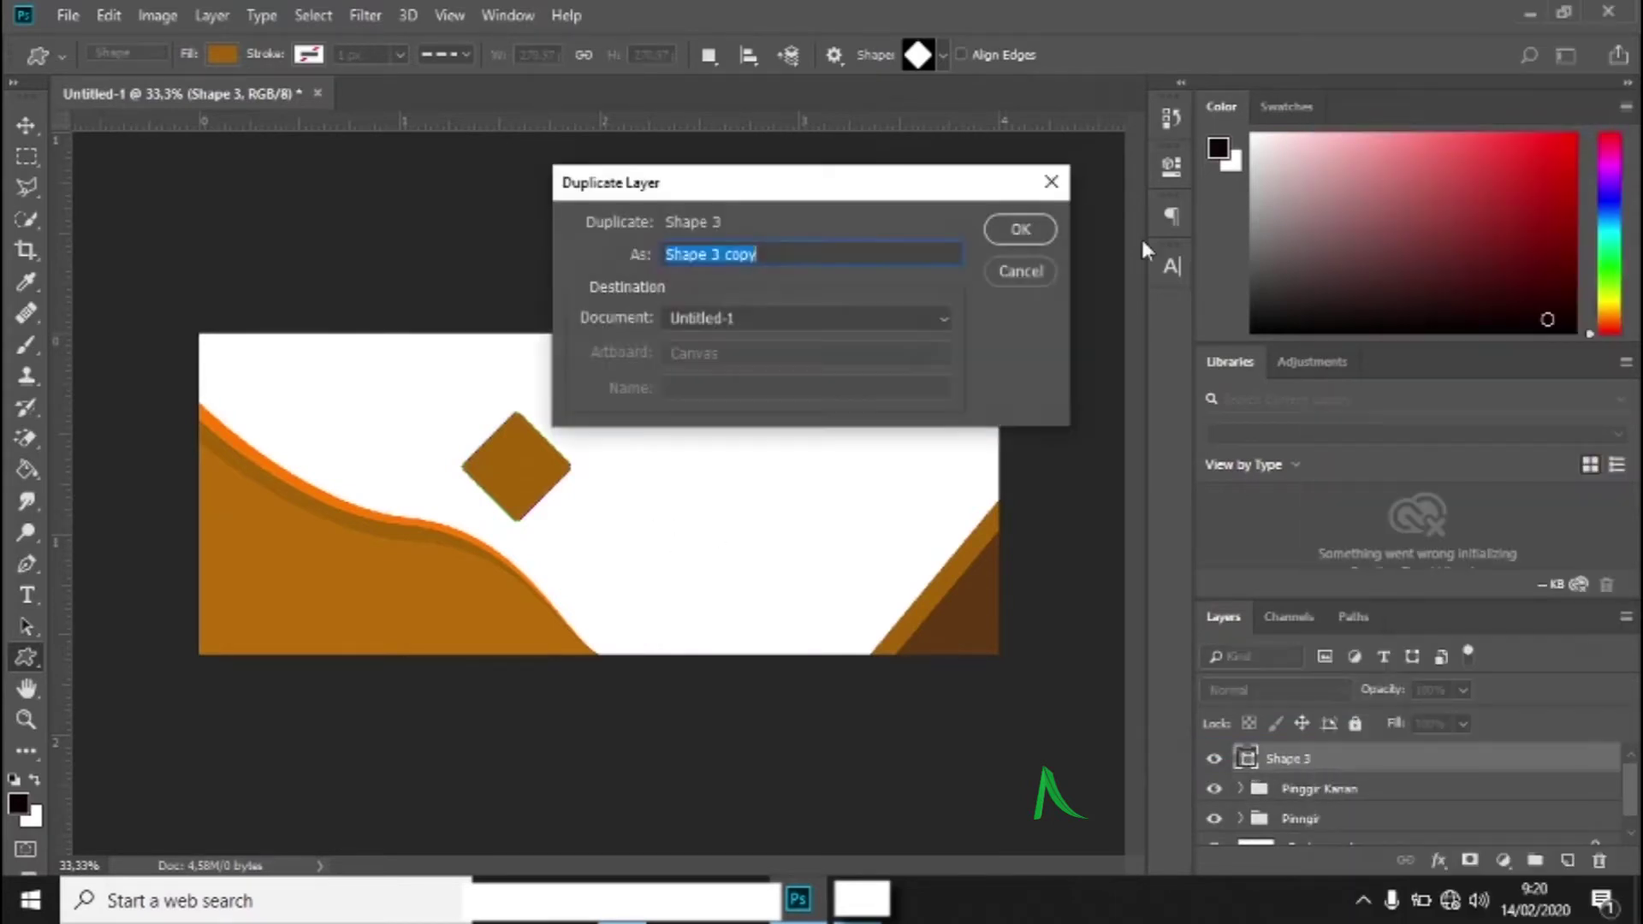
pyautogui.click(1014, 229)
pyautogui.moveTo(531, 488); pyautogui.dragTo(647, 488)
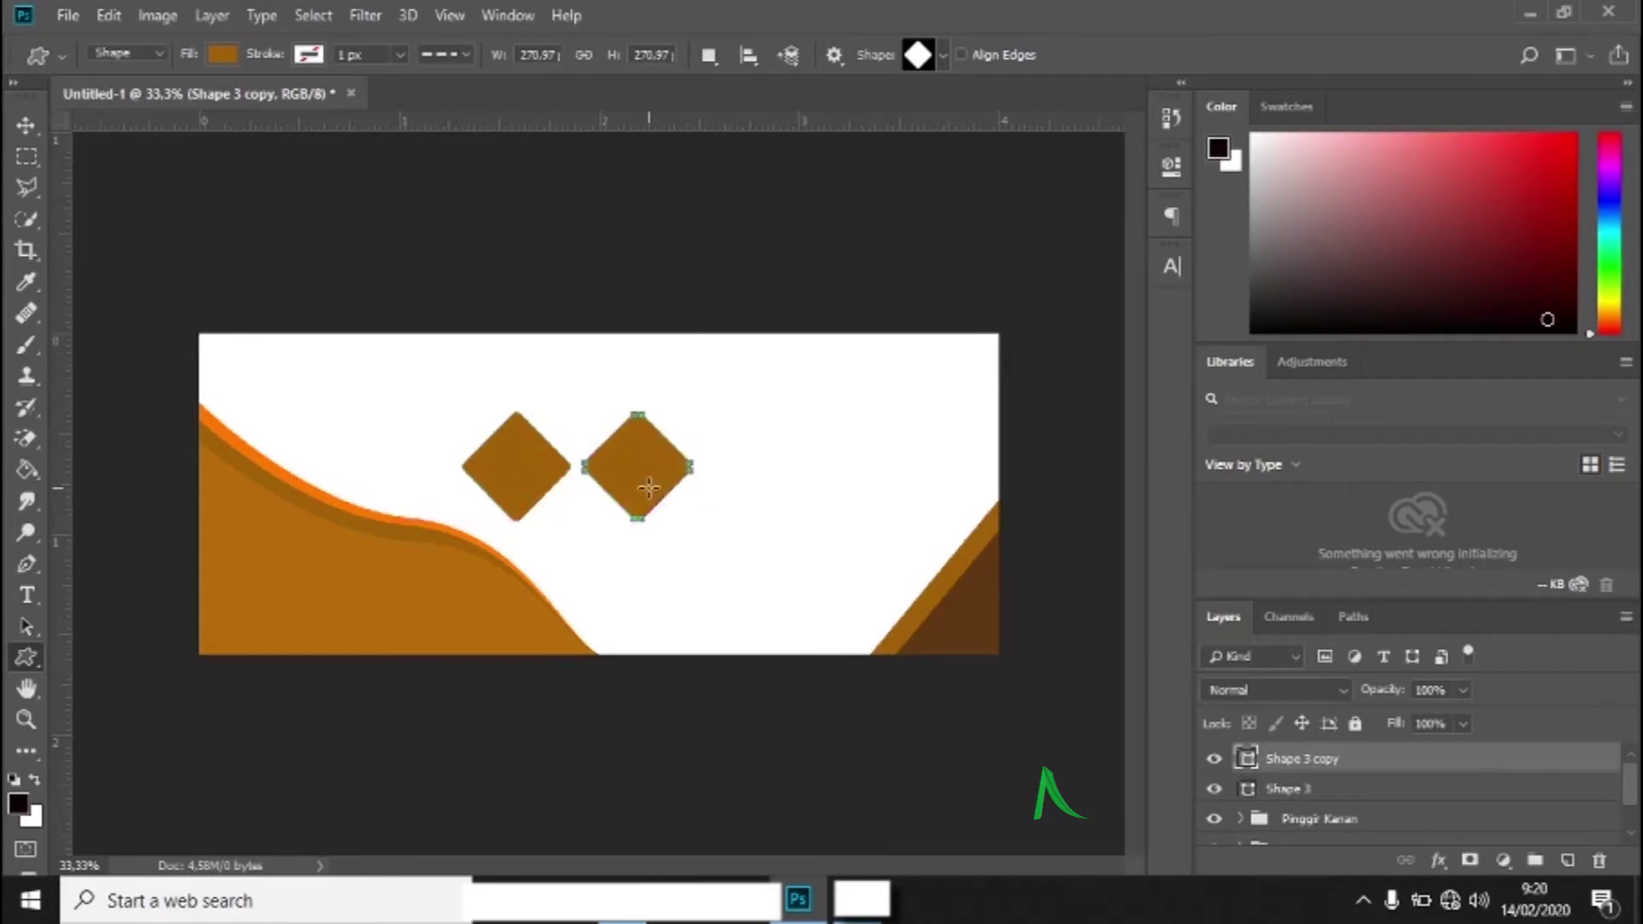
# - Duplicate the second diamond and place the copy to its right, making an evenly spaced row of three
pyautogui.rightClick(1289, 762)
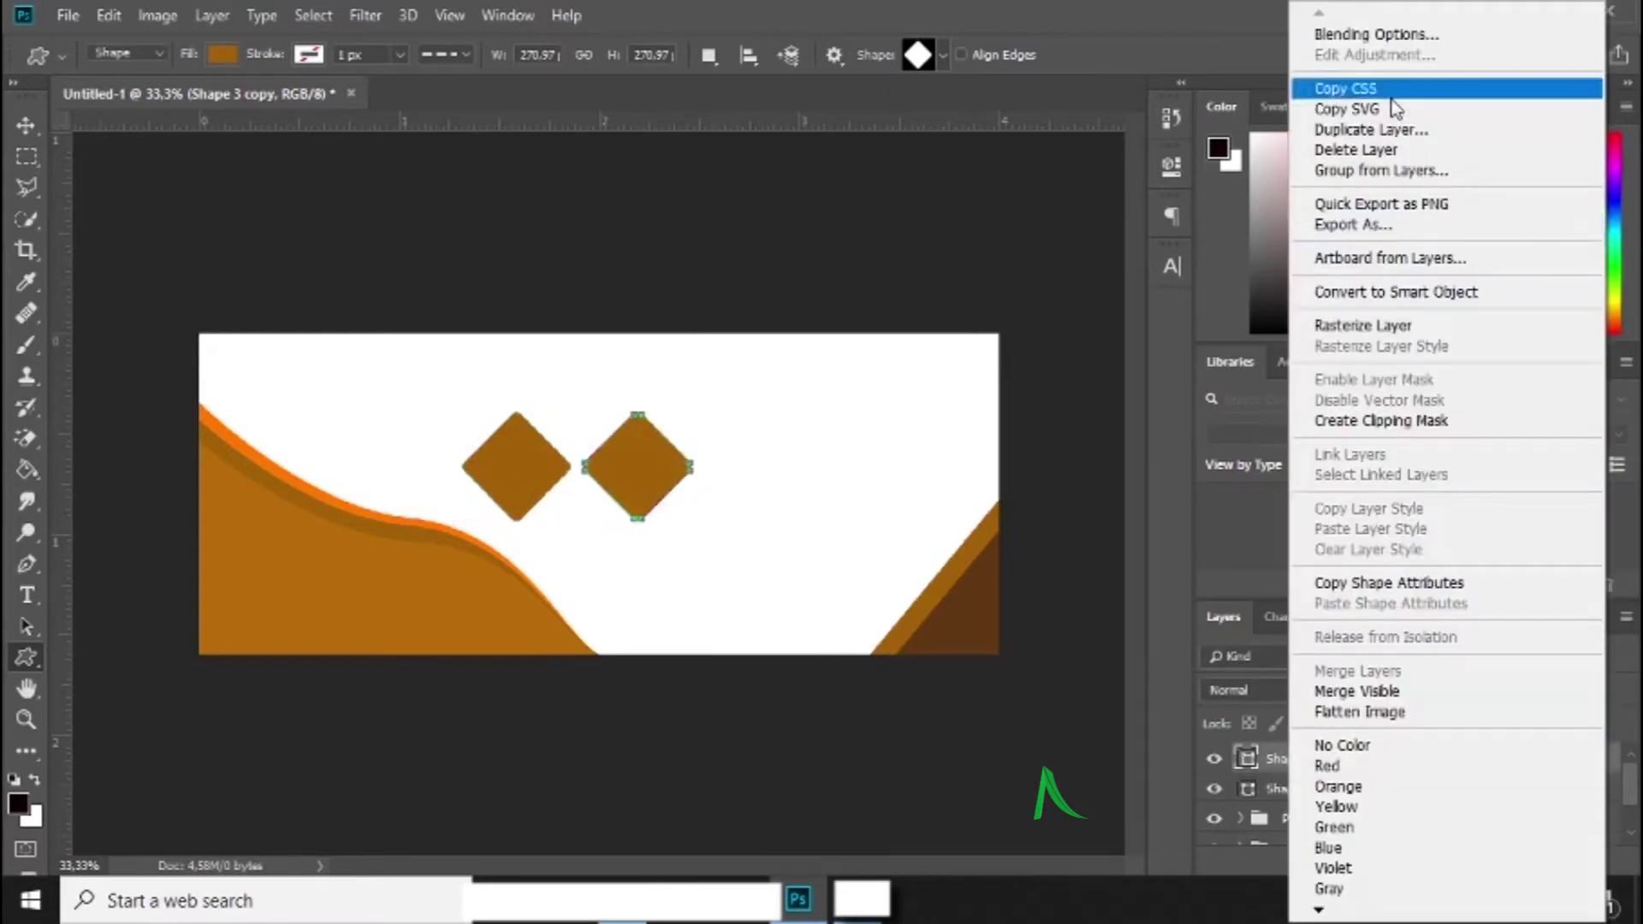
pyautogui.click(1371, 130)
pyautogui.click(1018, 227)
pyautogui.moveTo(686, 484); pyautogui.dragTo(767, 469)
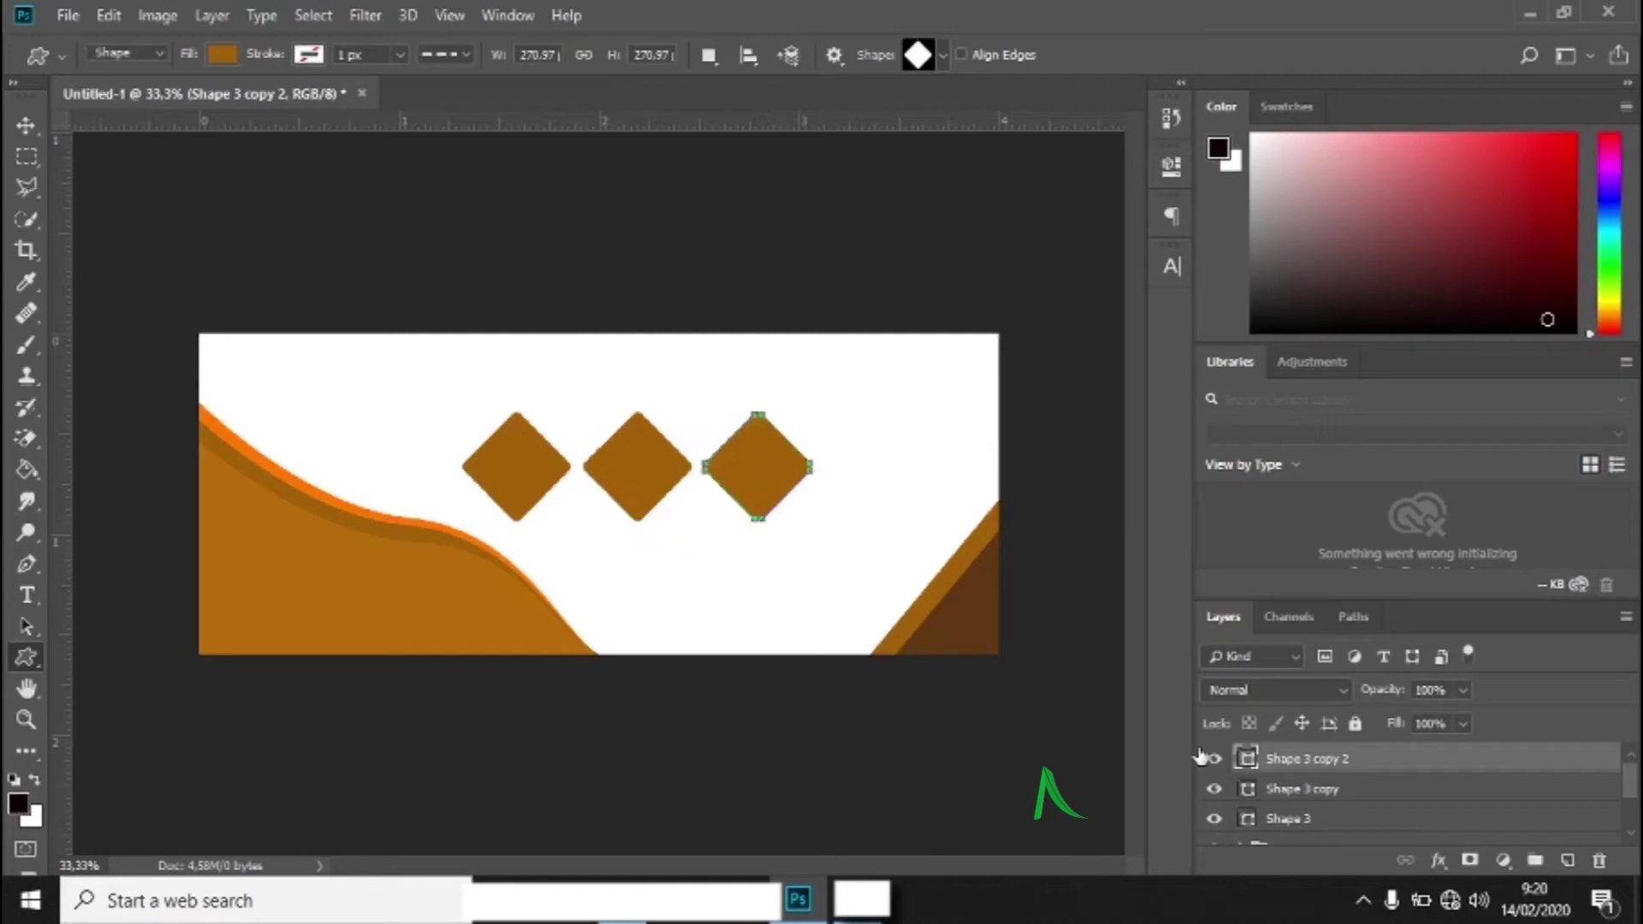
# - Group the three diamond layers and name the group Tempat Orang
pyautogui.keyDown('shift'); pyautogui.click(1294, 820); pyautogui.keyUp('shift')
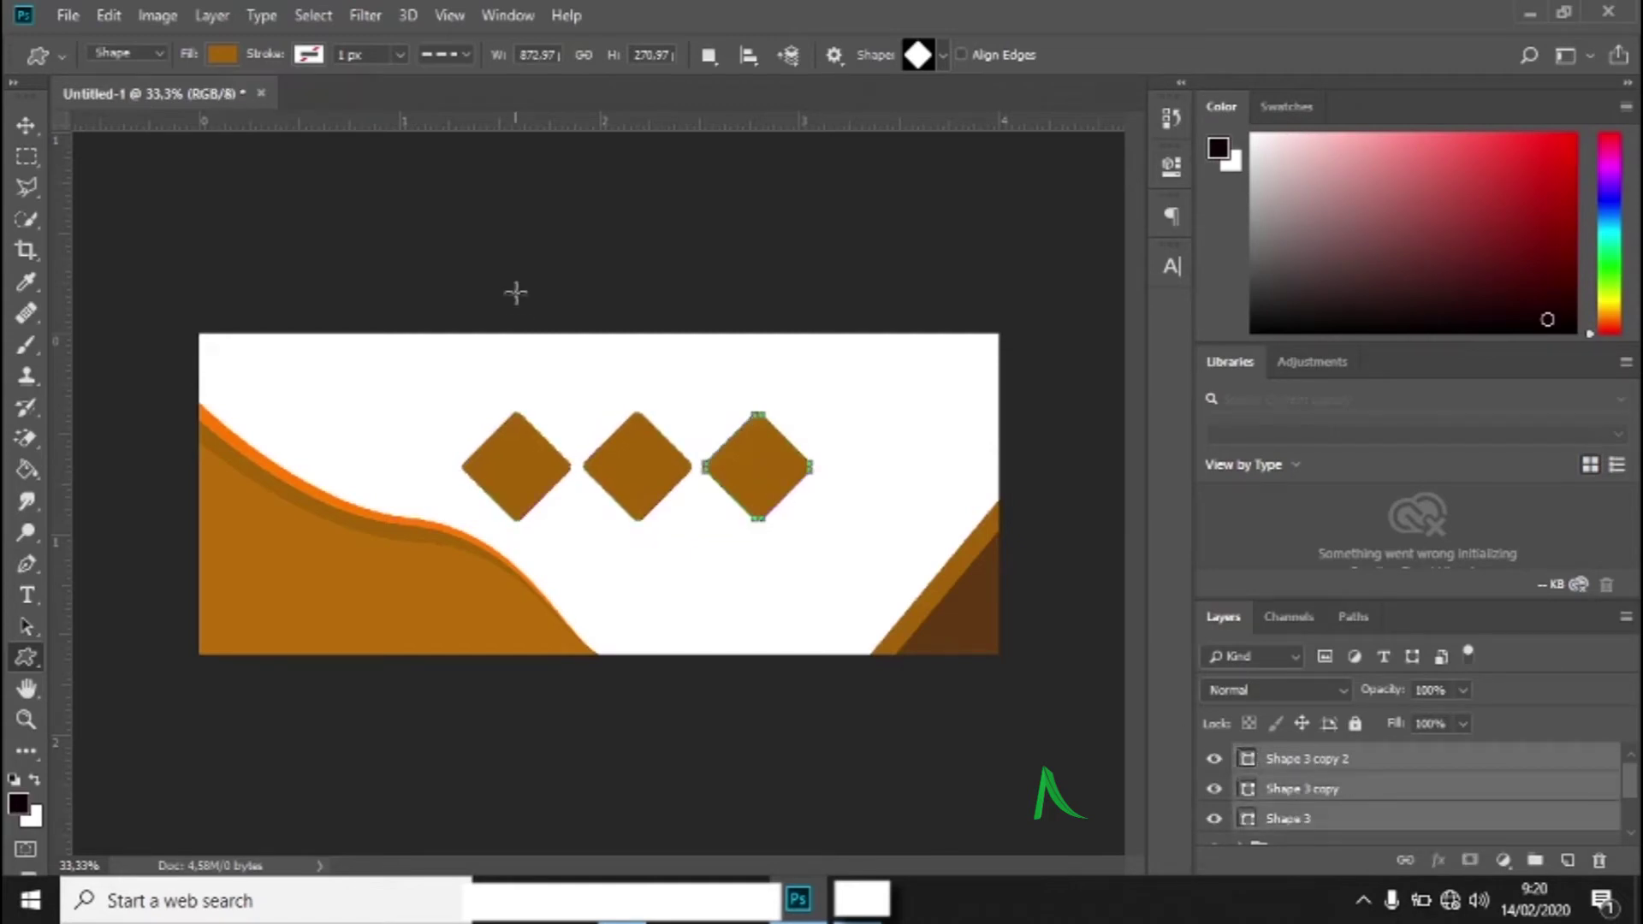
pyautogui.click(193, 17)
pyautogui.click(404, 594)
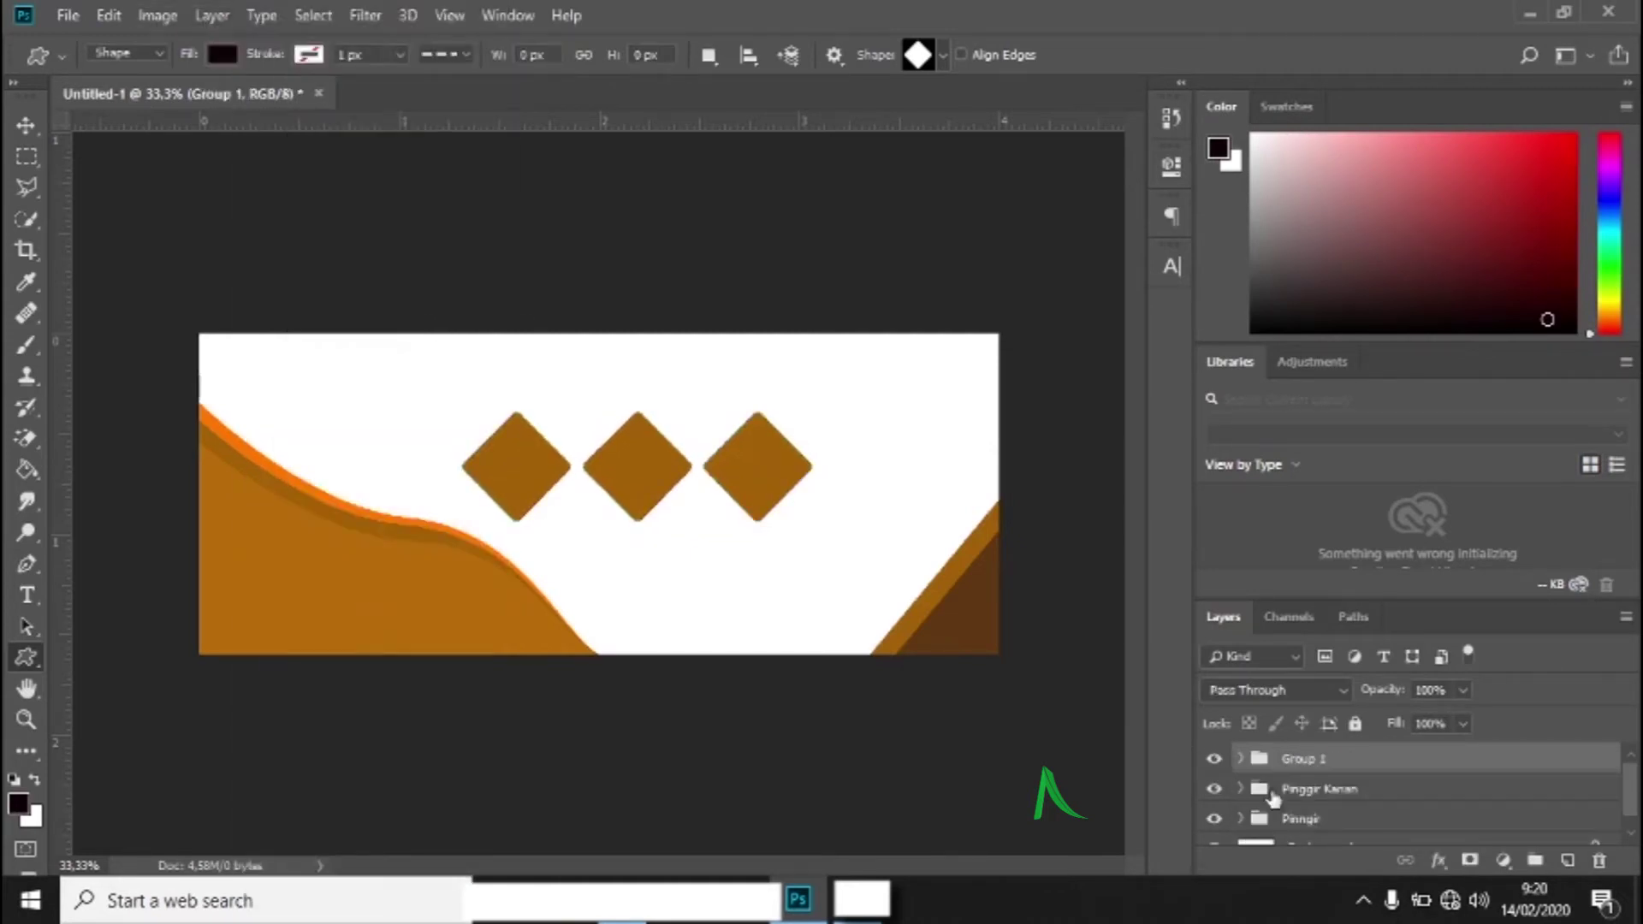
pyautogui.doubleClick(1315, 758)
pyautogui.write('Td')
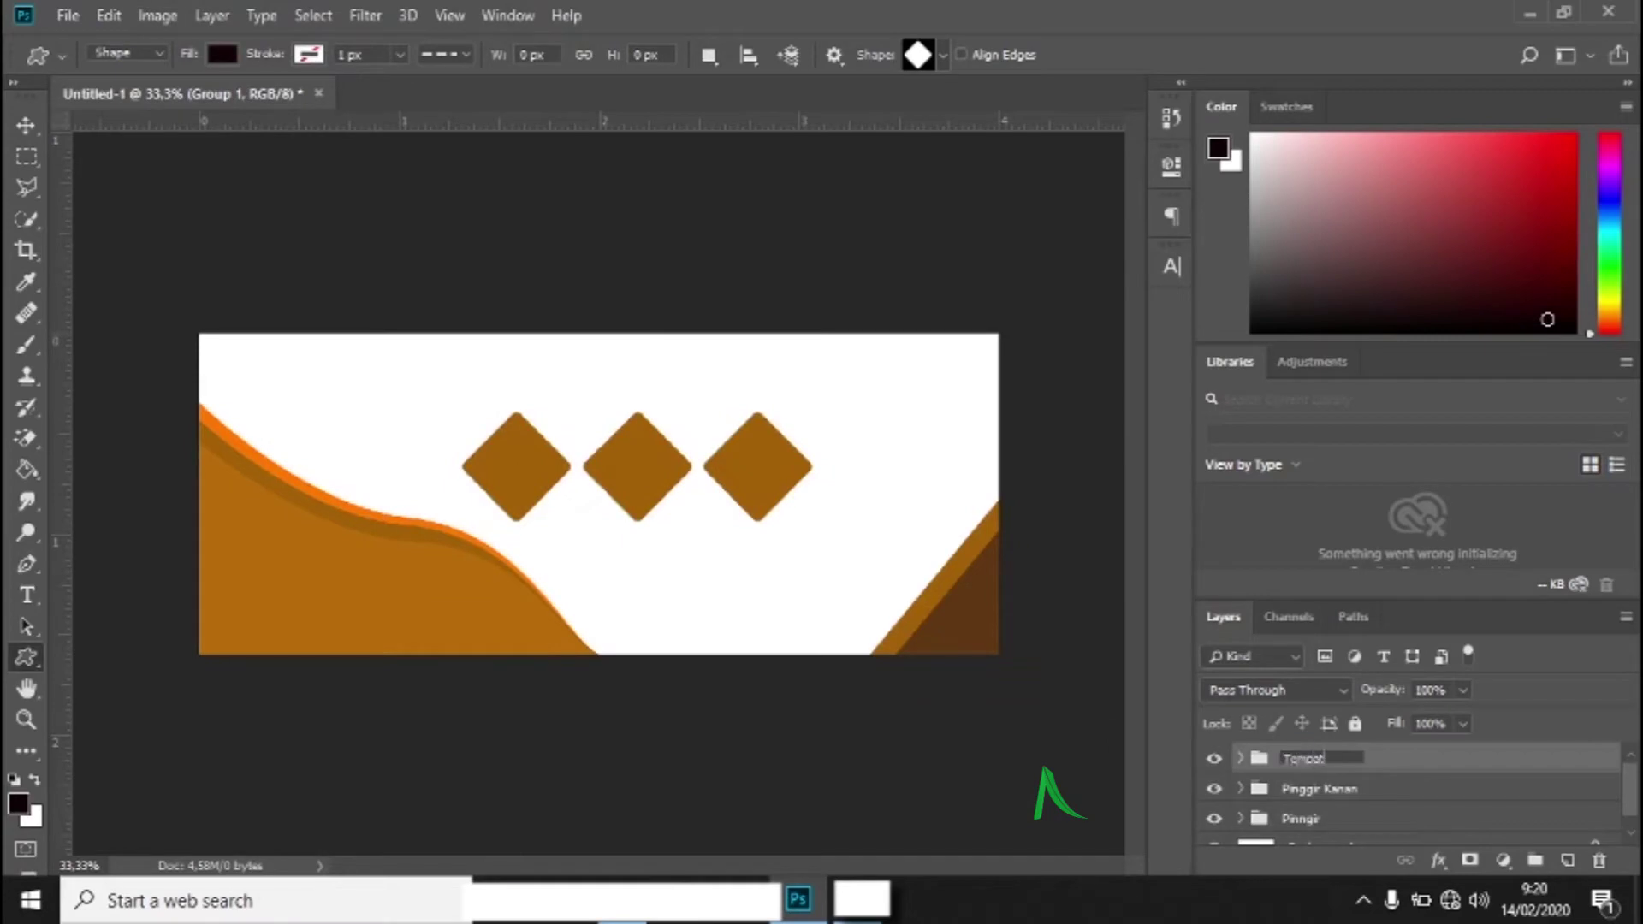
pyautogui.write('mpat Orang')
pyautogui.press('Return')
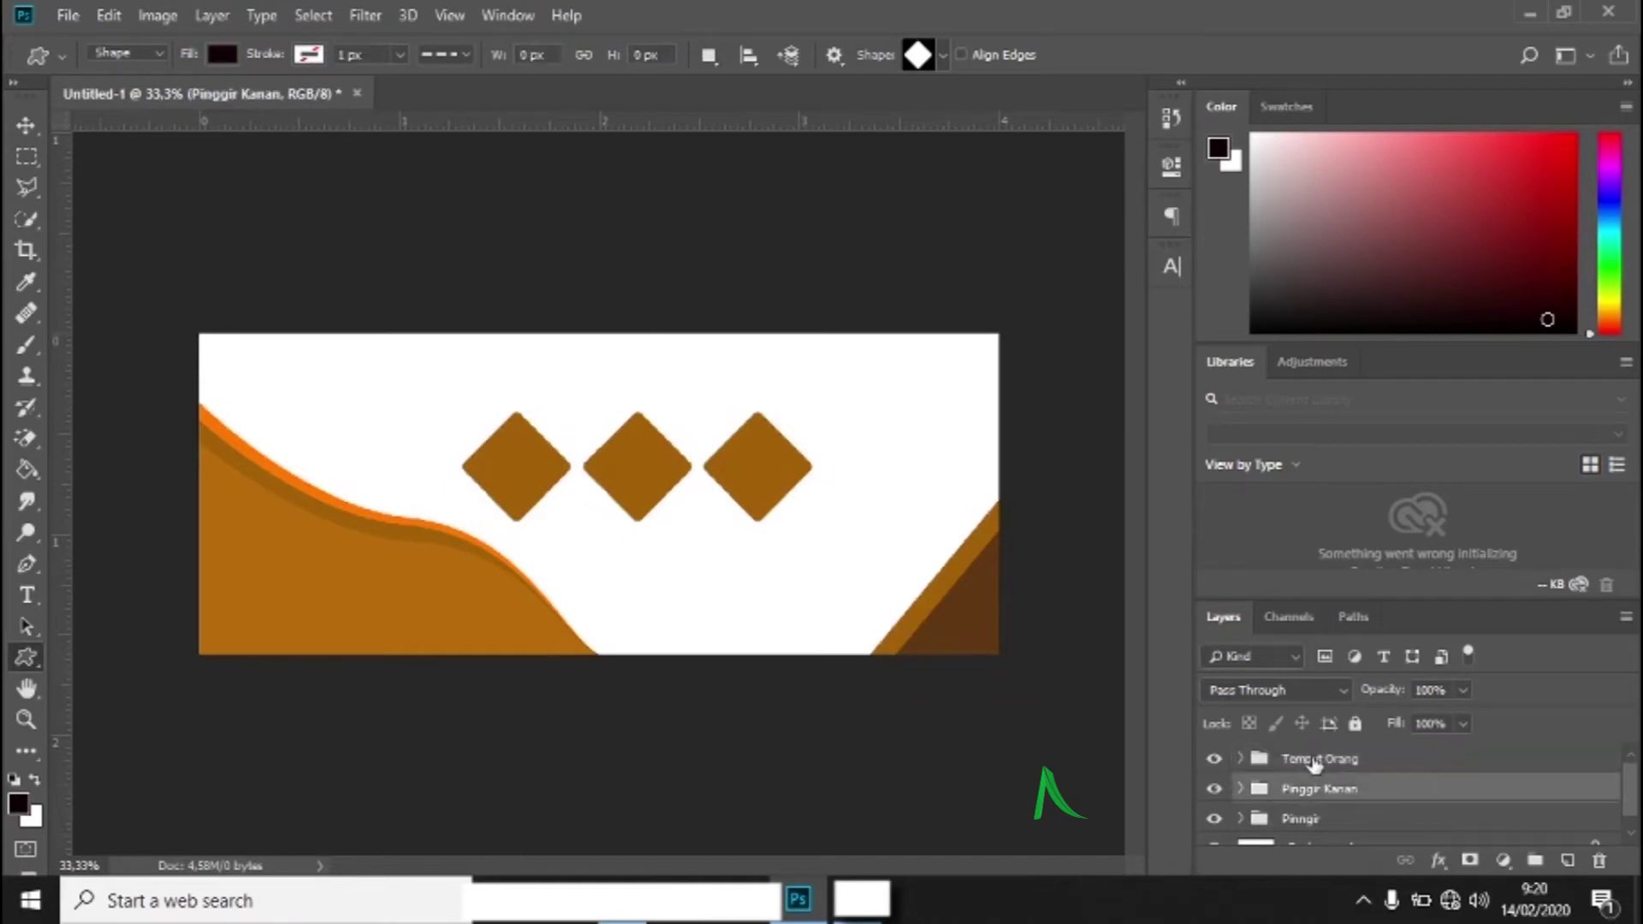
# - Scale the Tempat Orang group down slightly with Free Transform and move it up and to the left
pyautogui.click(109, 16)
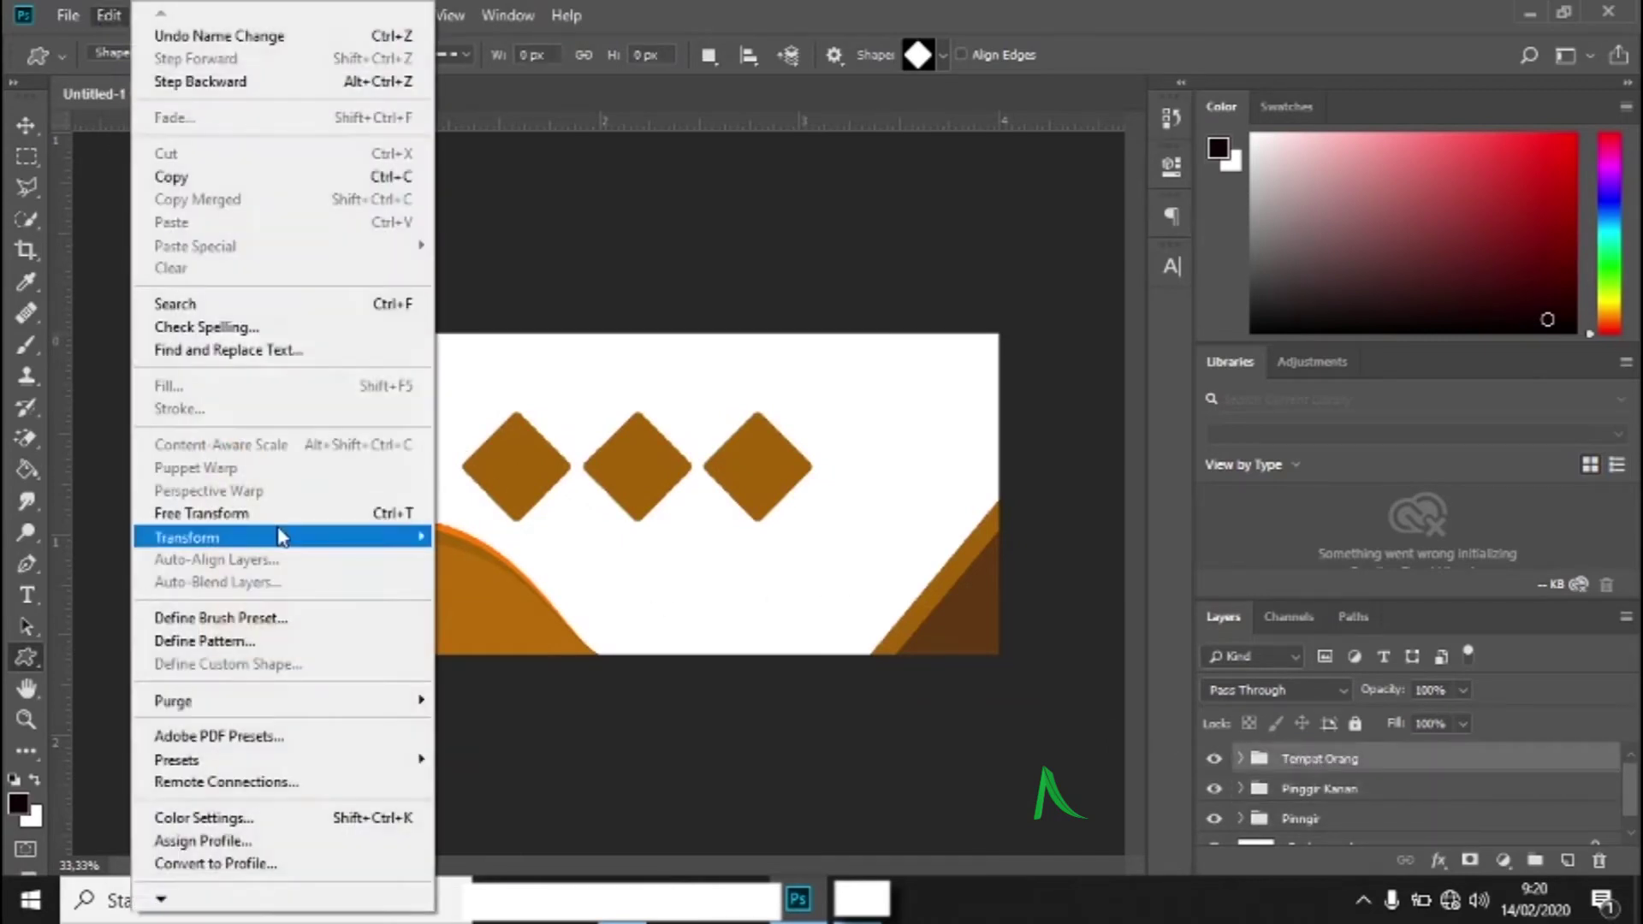
pyautogui.click(286, 520)
pyautogui.moveTo(809, 521); pyautogui.dragTo(734, 513)
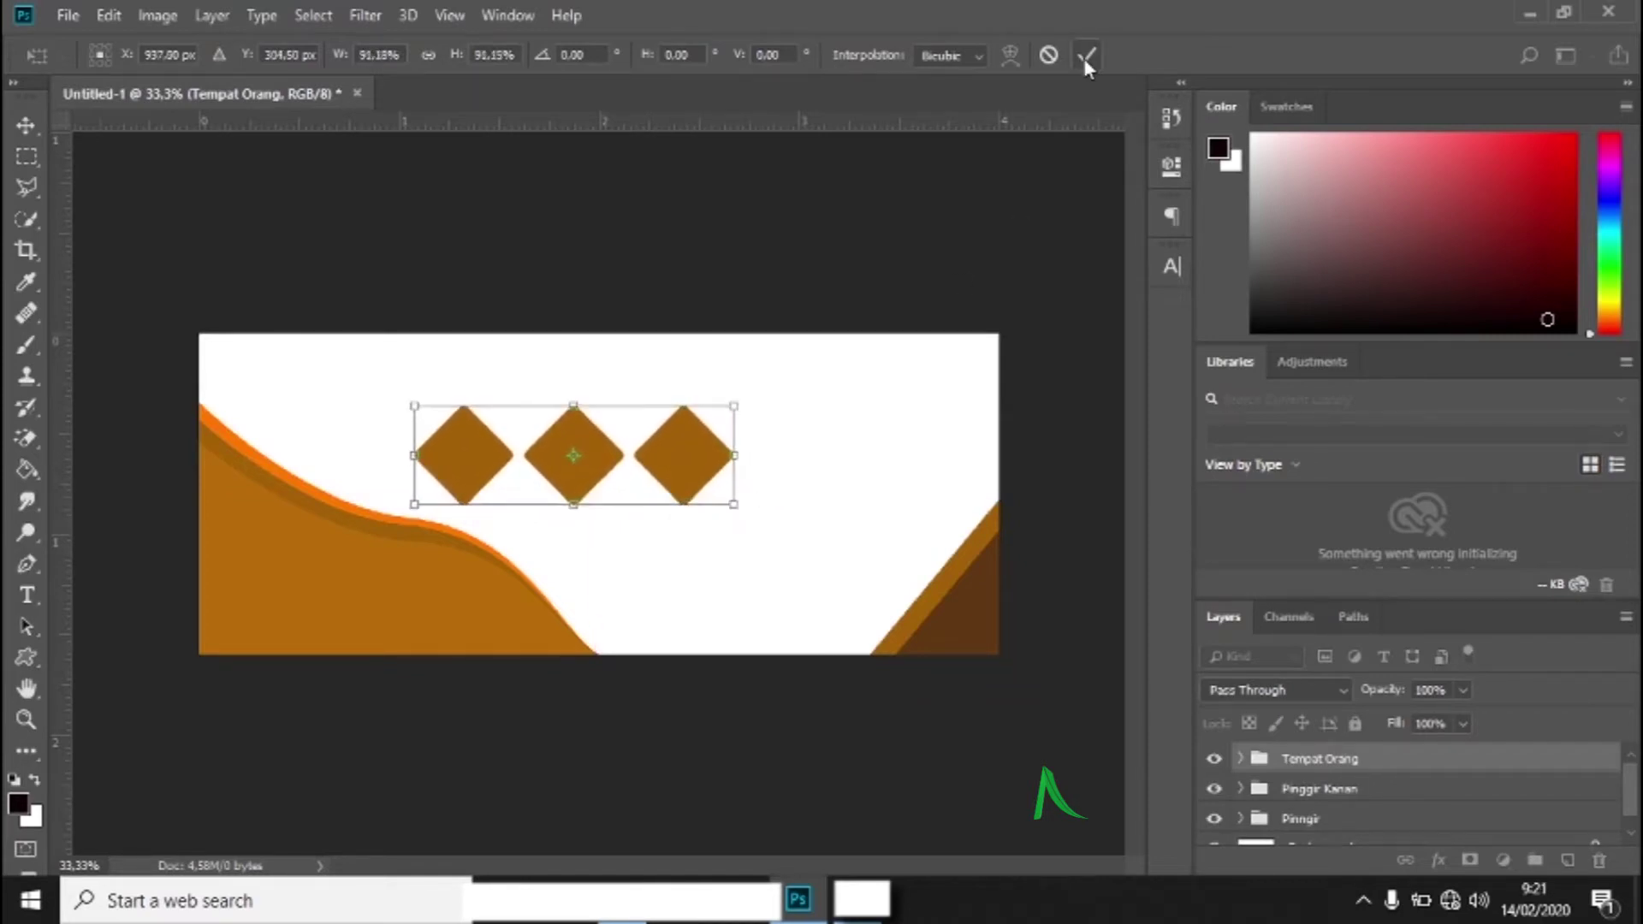
pyautogui.moveTo(728, 497); pyautogui.dragTo(721, 438)
pyautogui.press('u')
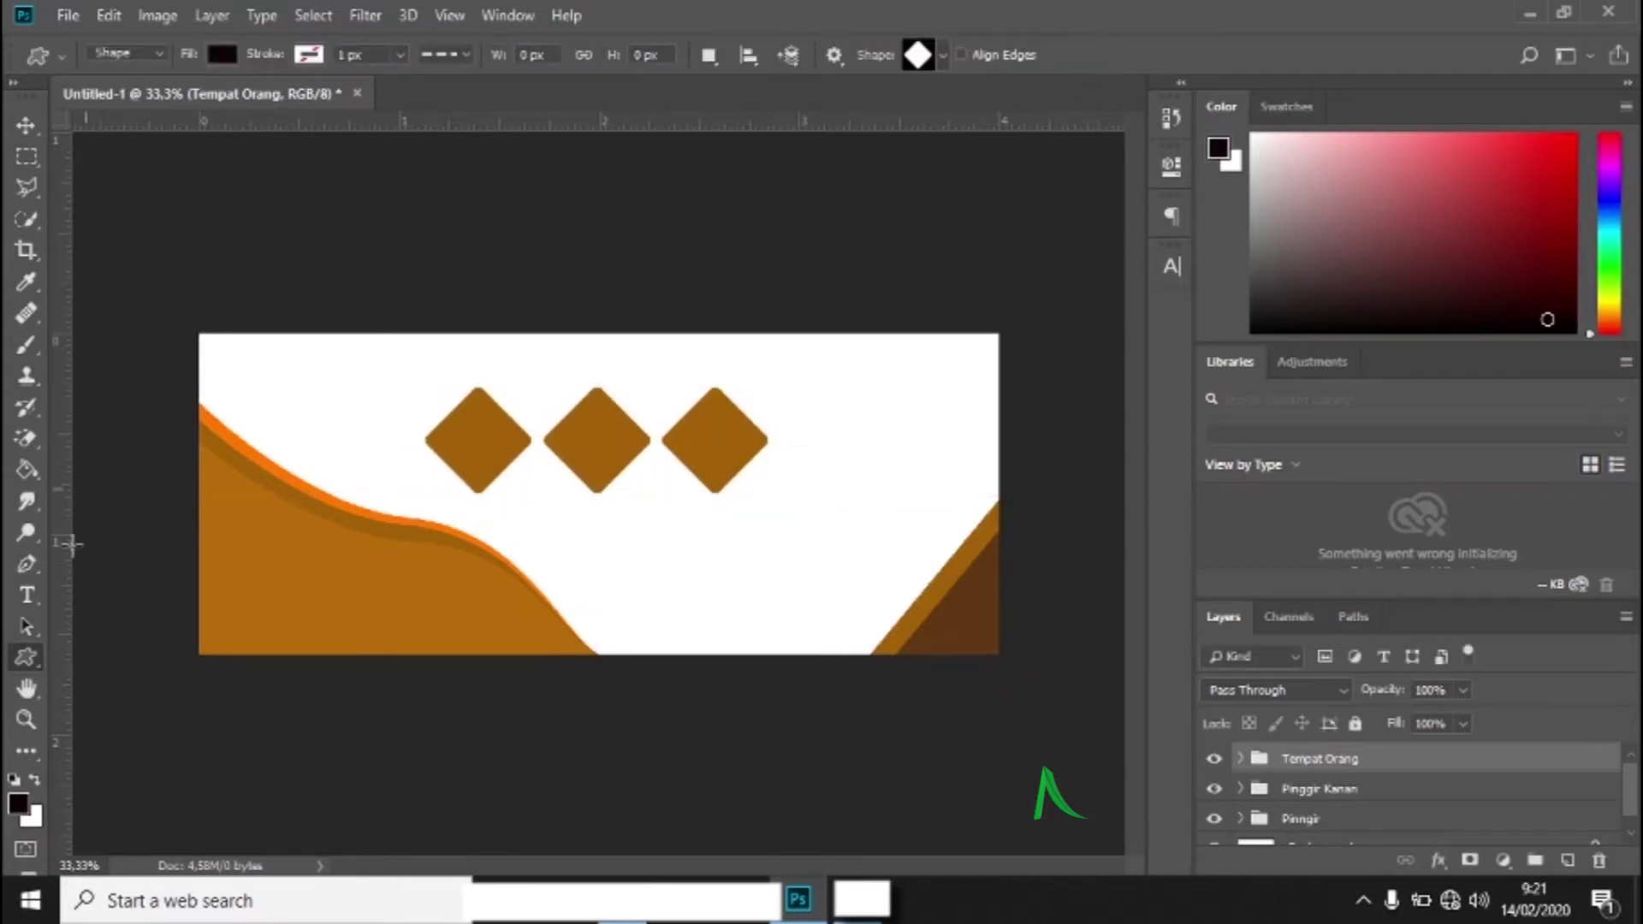
# - Draw a rectangle about 307 px wide and 64 px high just below the first diamond
pyautogui.rightClick(26, 657)
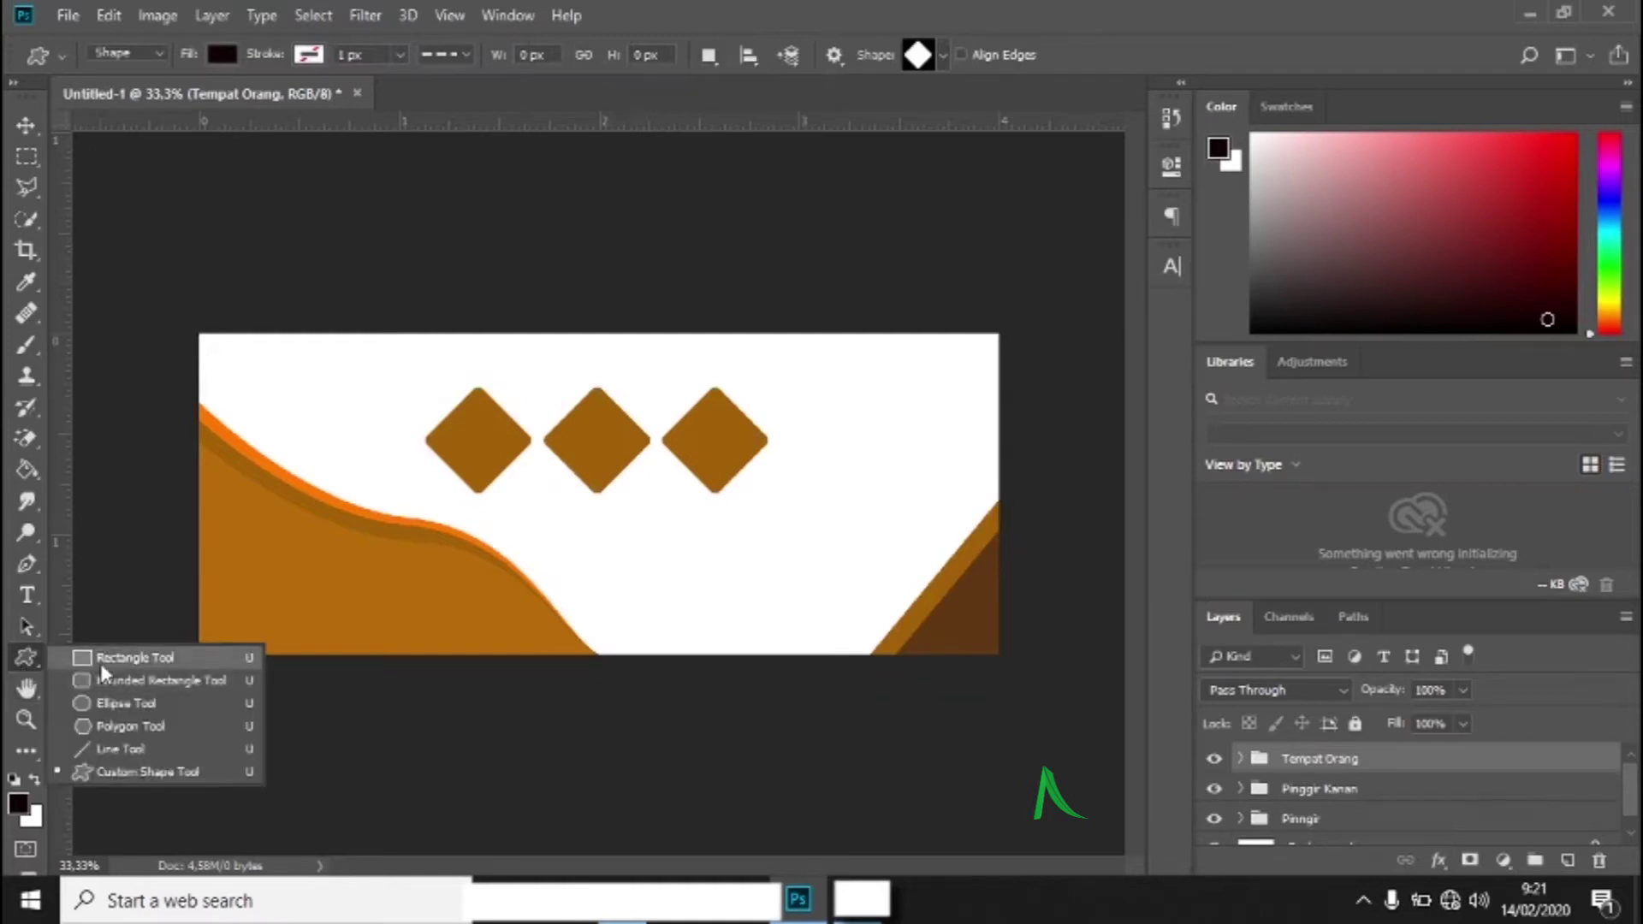
pyautogui.click(101, 659)
pyautogui.moveTo(419, 501); pyautogui.dragTo(543, 525)
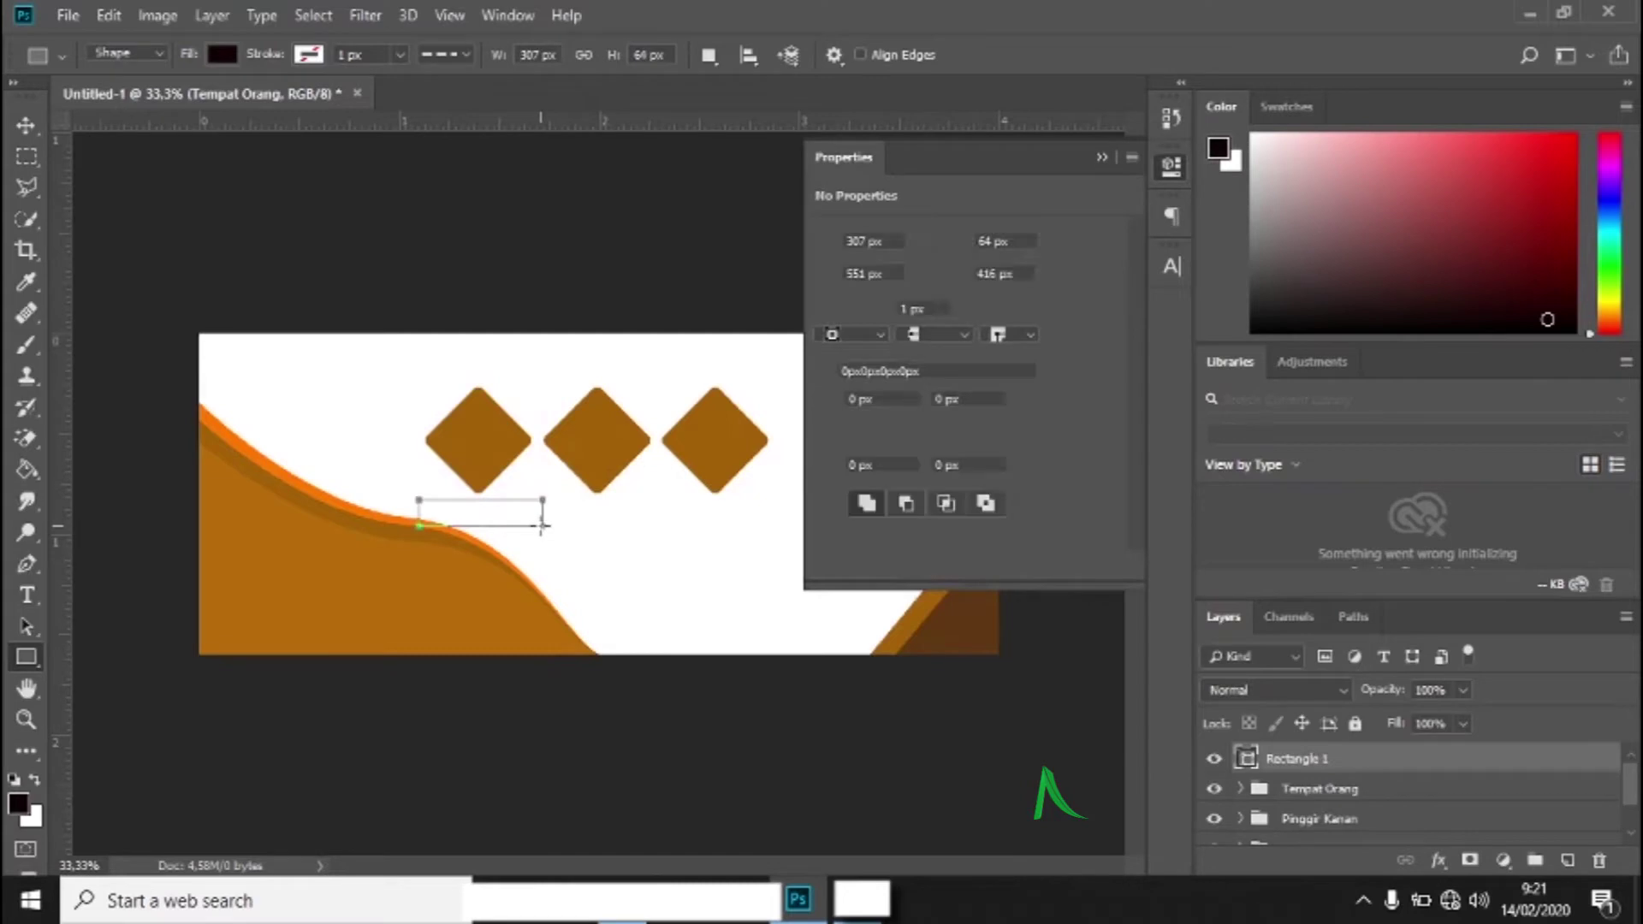
pyautogui.click(1107, 193)
pyautogui.click(1171, 170)
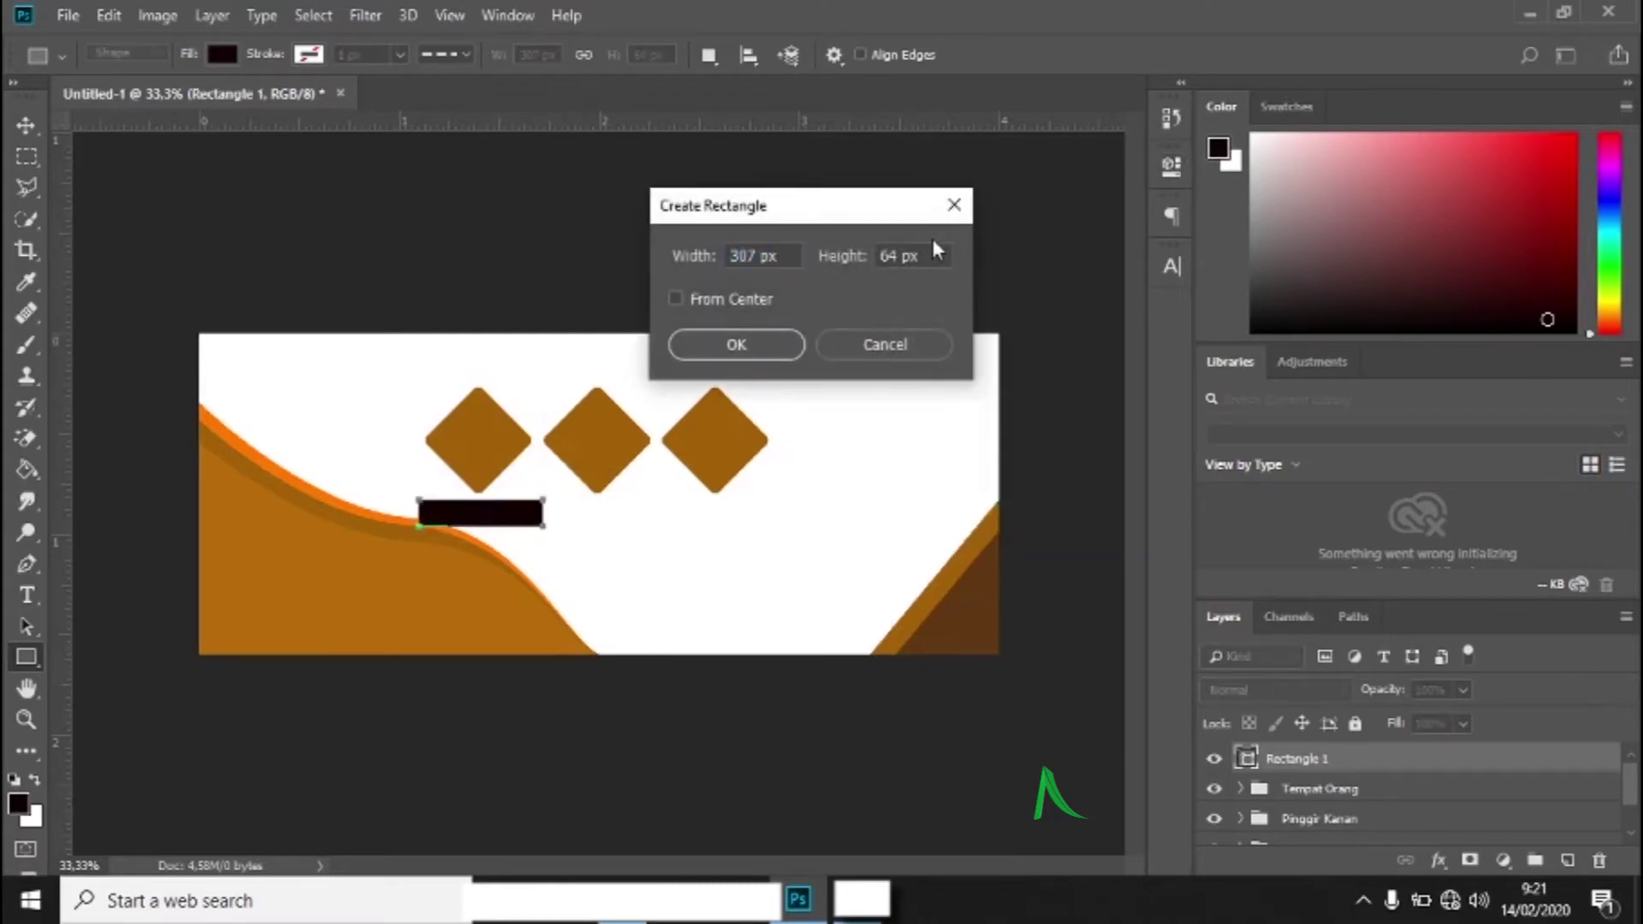
pyautogui.click(746, 351)
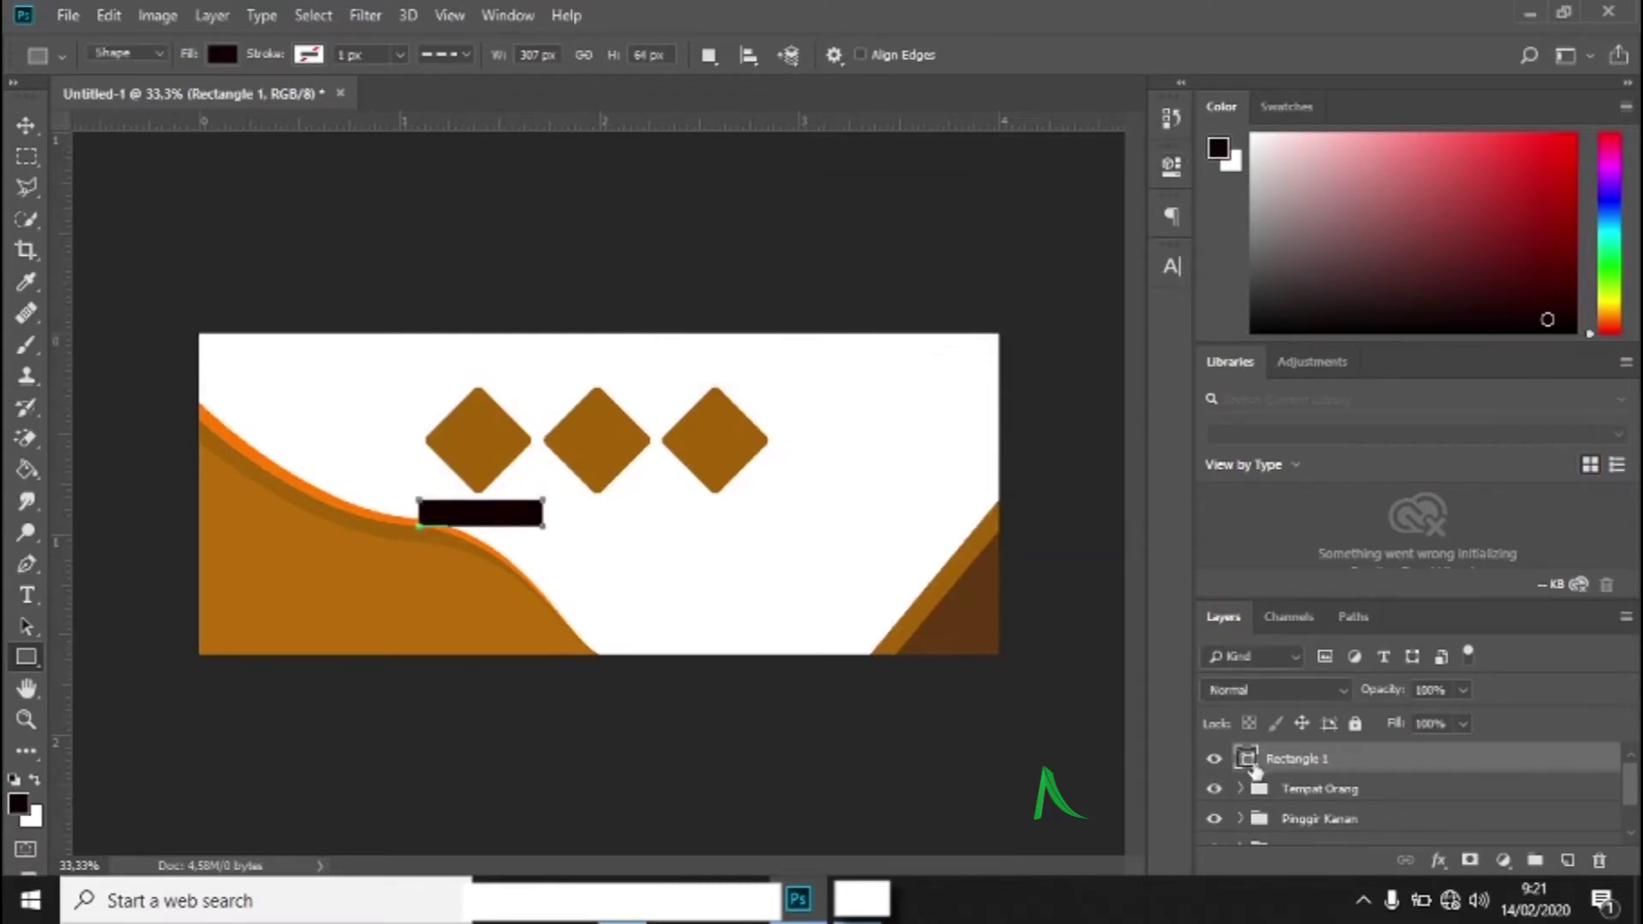
# - Fill the rectangle with the recently used light brown of the front wave and nudge it slightly left
pyautogui.click(227, 54)
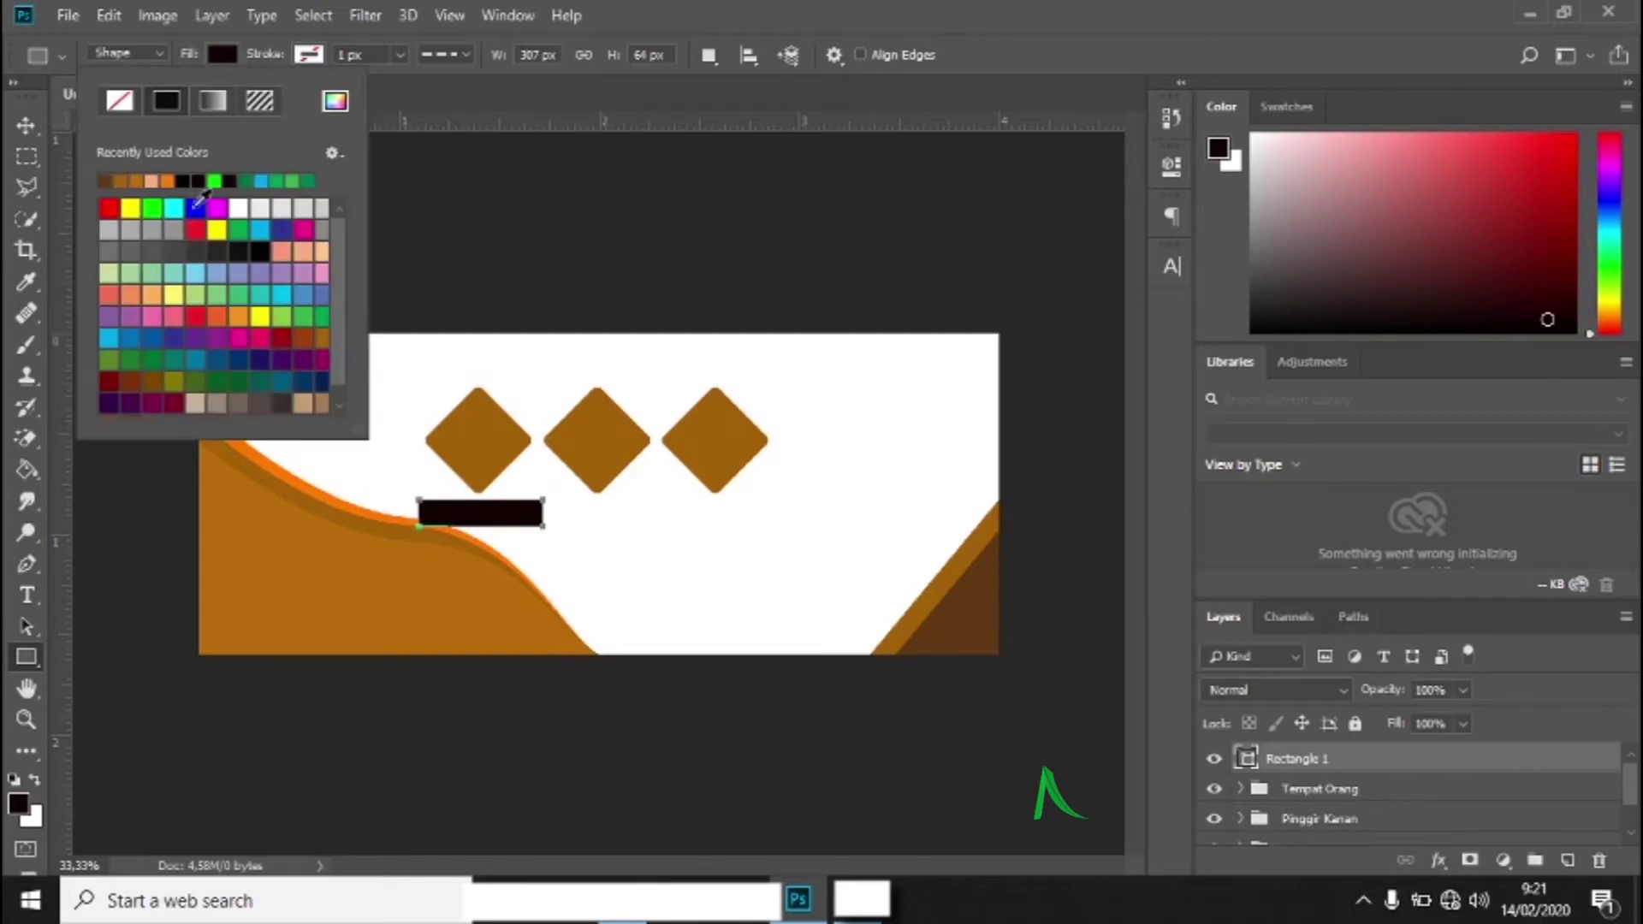
pyautogui.click(104, 180)
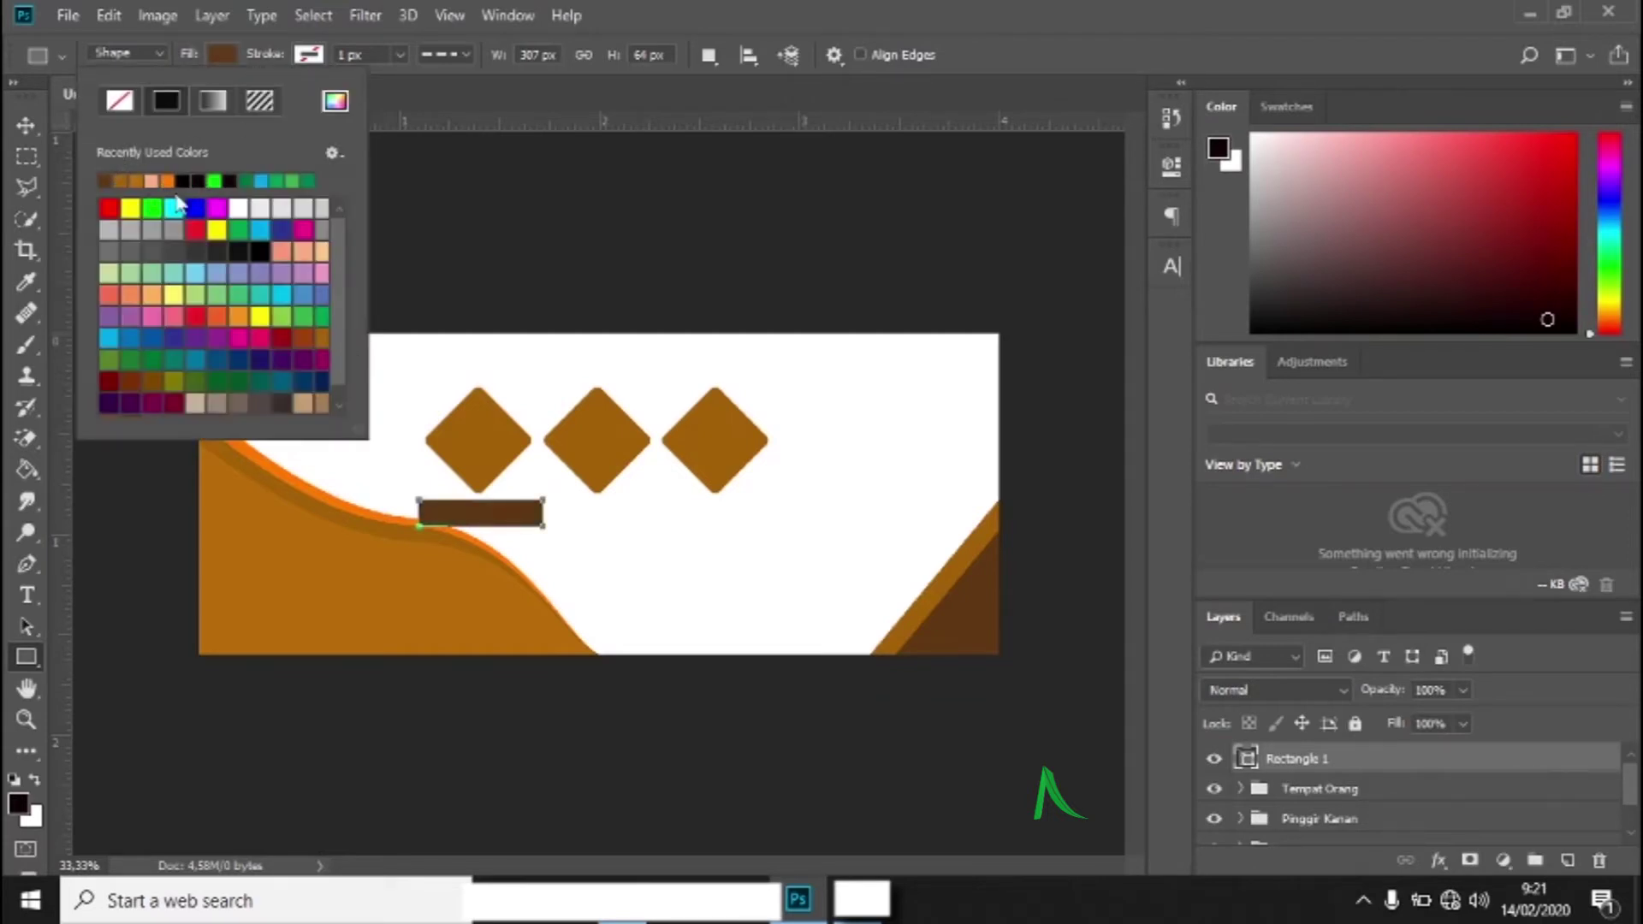
pyautogui.click(144, 176)
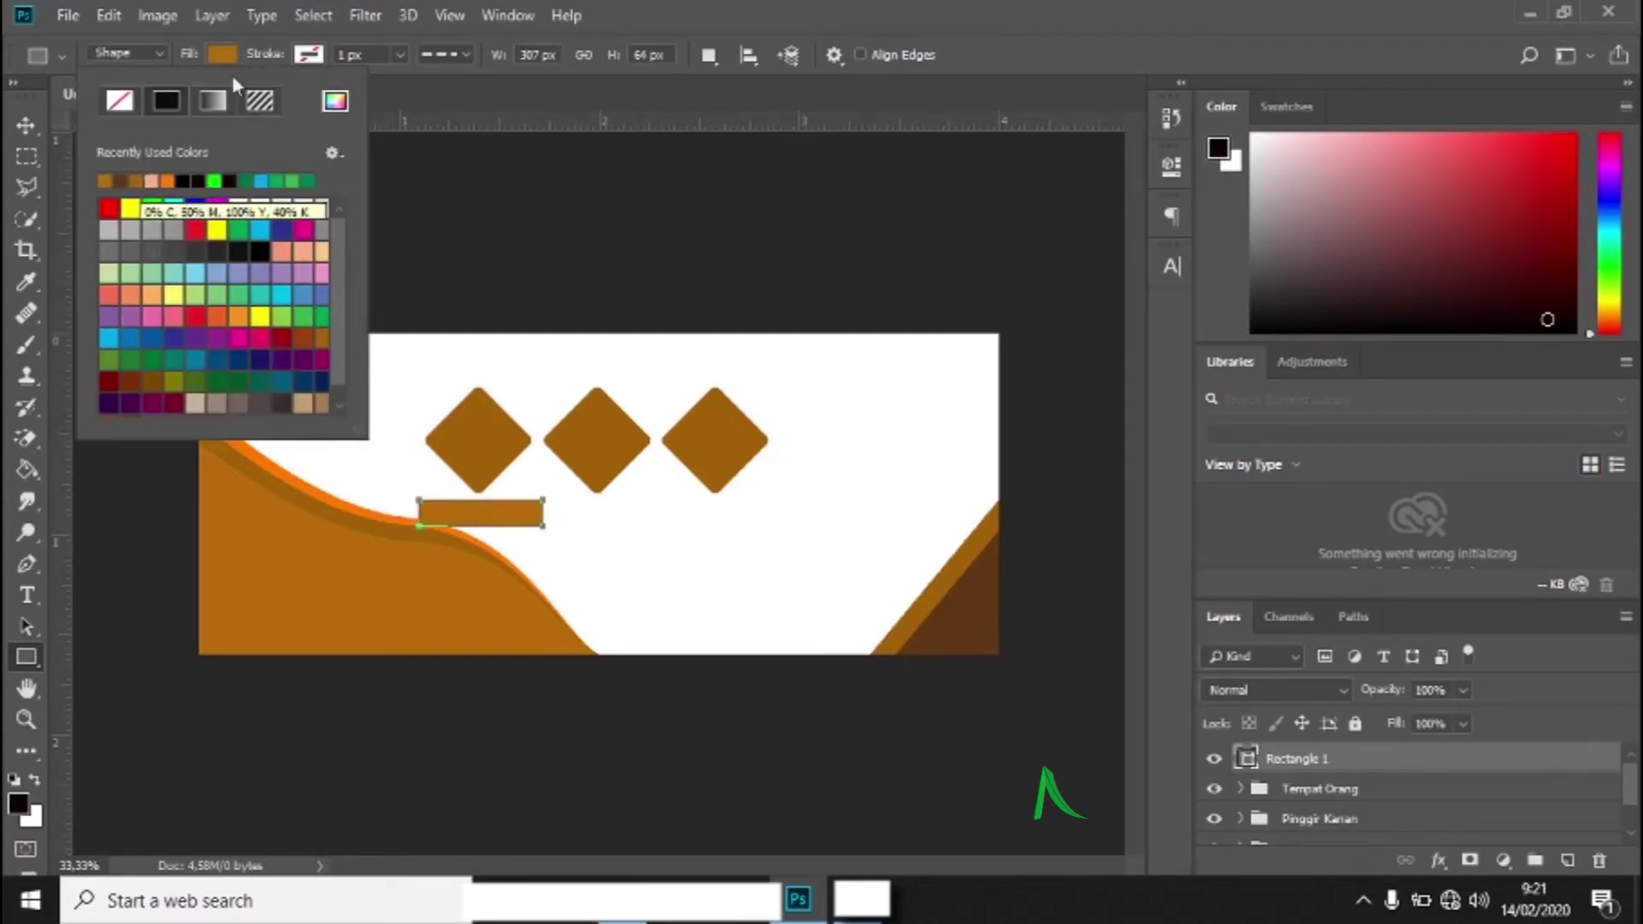
pyautogui.click(161, 53)
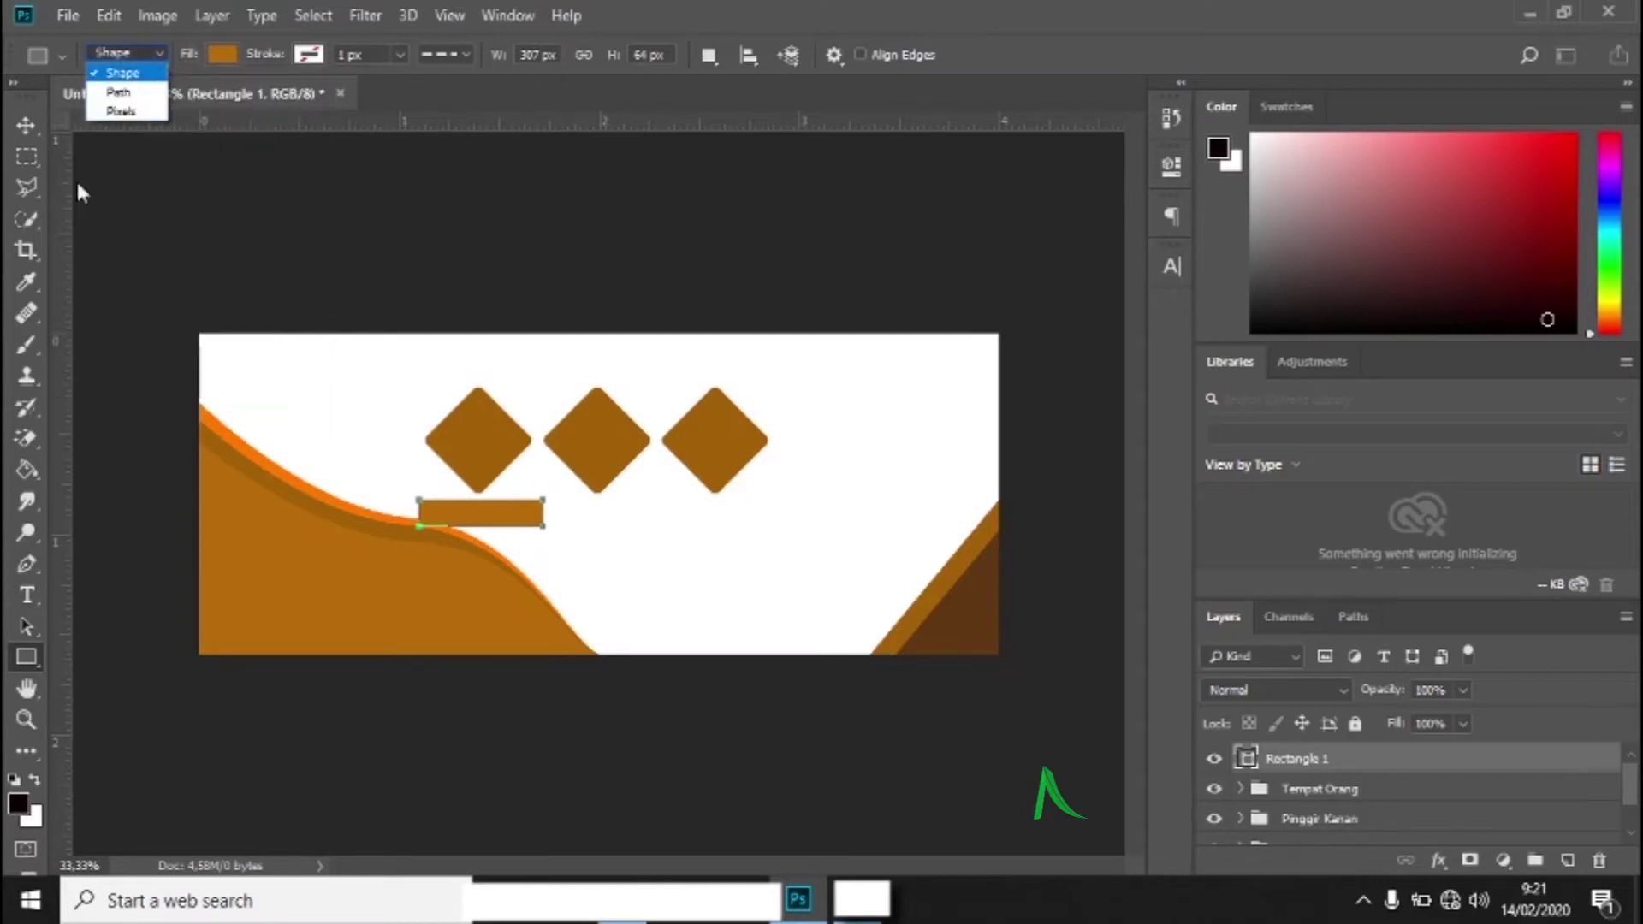
pyautogui.click(156, 43)
pyautogui.click(25, 127)
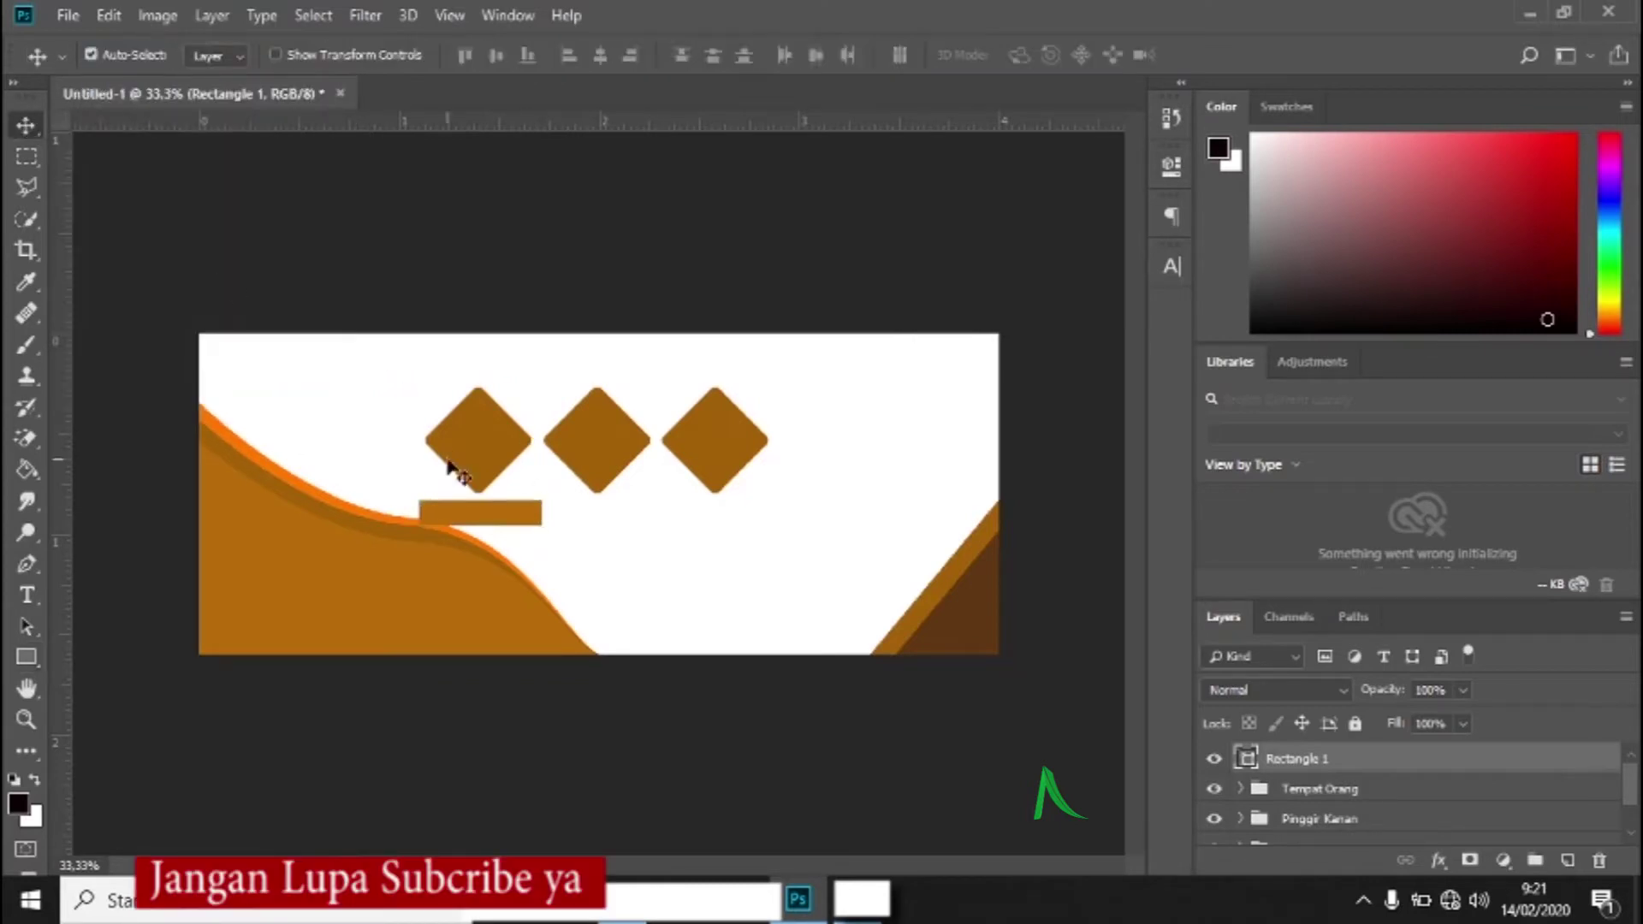
pyautogui.moveTo(502, 532); pyautogui.dragTo(489, 519)
# - Duplicate the brown rectangle and place the copy to its right, below the middle diamond
pyautogui.rightClick(1302, 758)
pyautogui.click(1374, 129)
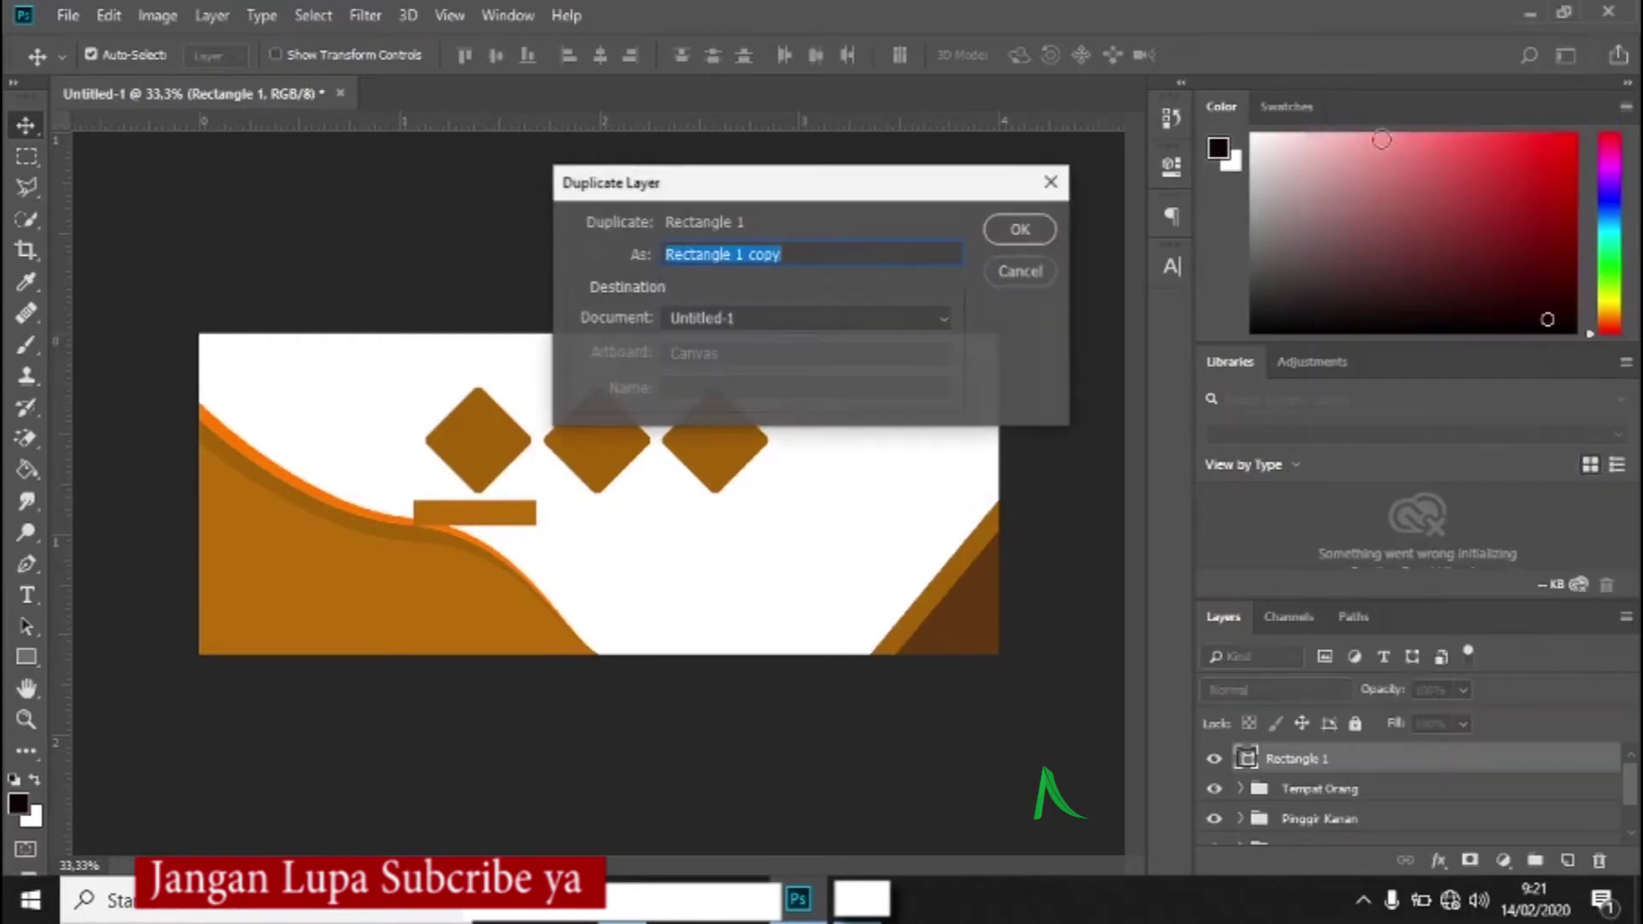
pyautogui.click(1019, 230)
pyautogui.press('ctrl')
pyautogui.moveTo(502, 520); pyautogui.dragTo(633, 515)
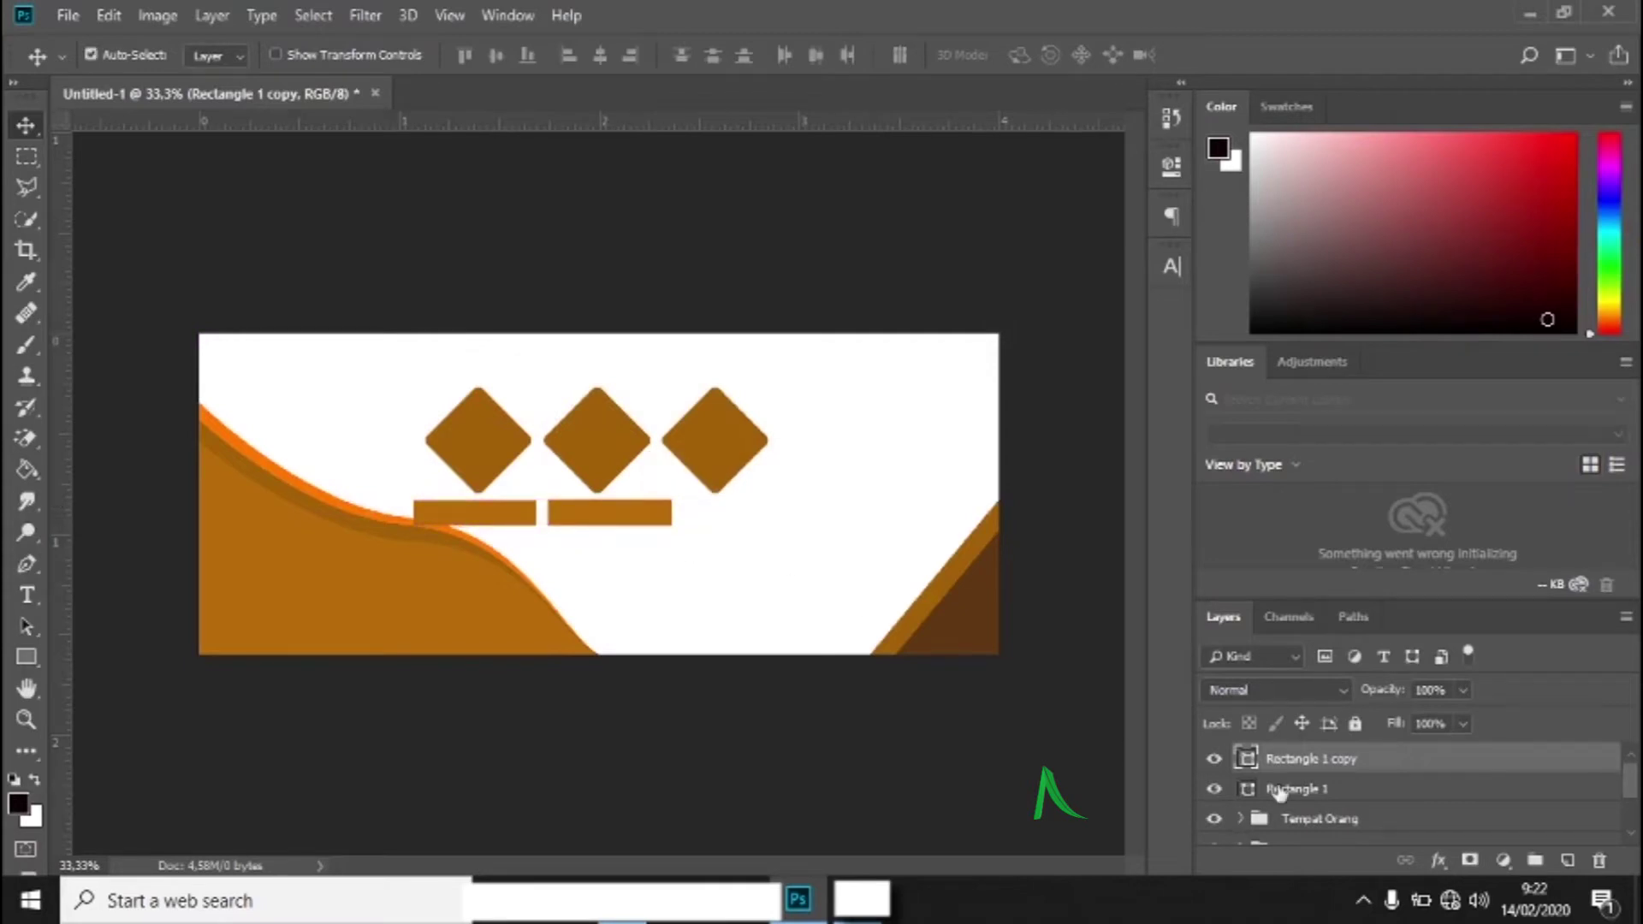
# - Duplicate the second rectangle and place the copy to its right, below the third diamond
pyautogui.rightClick(1289, 762)
pyautogui.click(1306, 132)
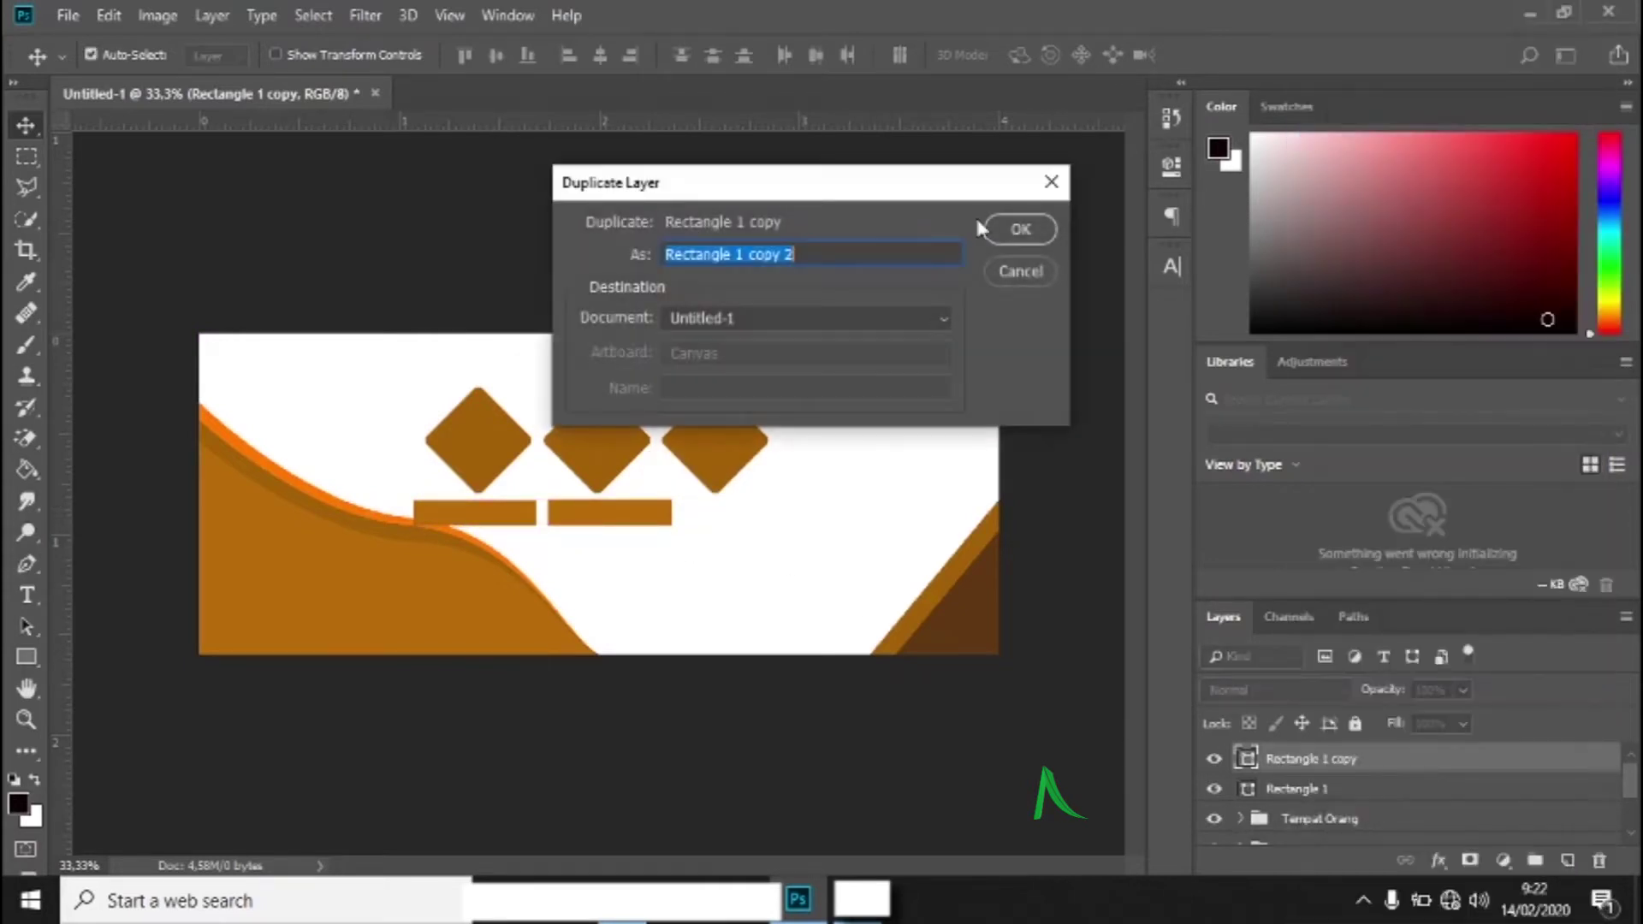
pyautogui.click(1001, 227)
pyautogui.moveTo(634, 514); pyautogui.dragTo(768, 513)
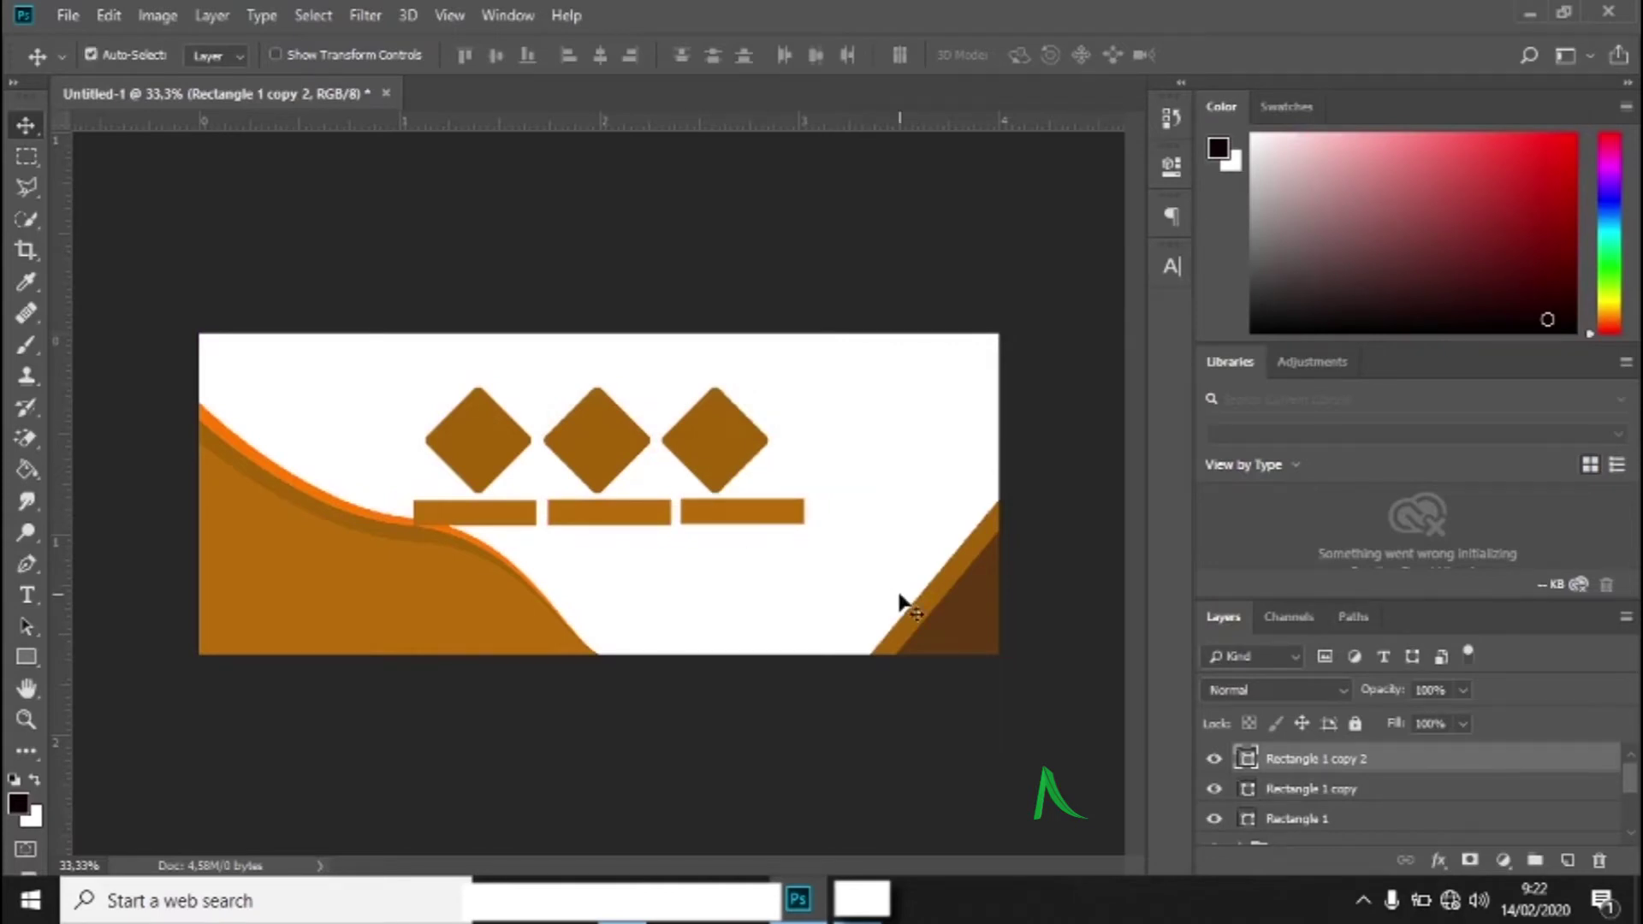
# - Expand the Tempat Orang group and shift the second and third diamonds right to centre them above their rectangles
pyautogui.scroll(-2, 1330, 817)
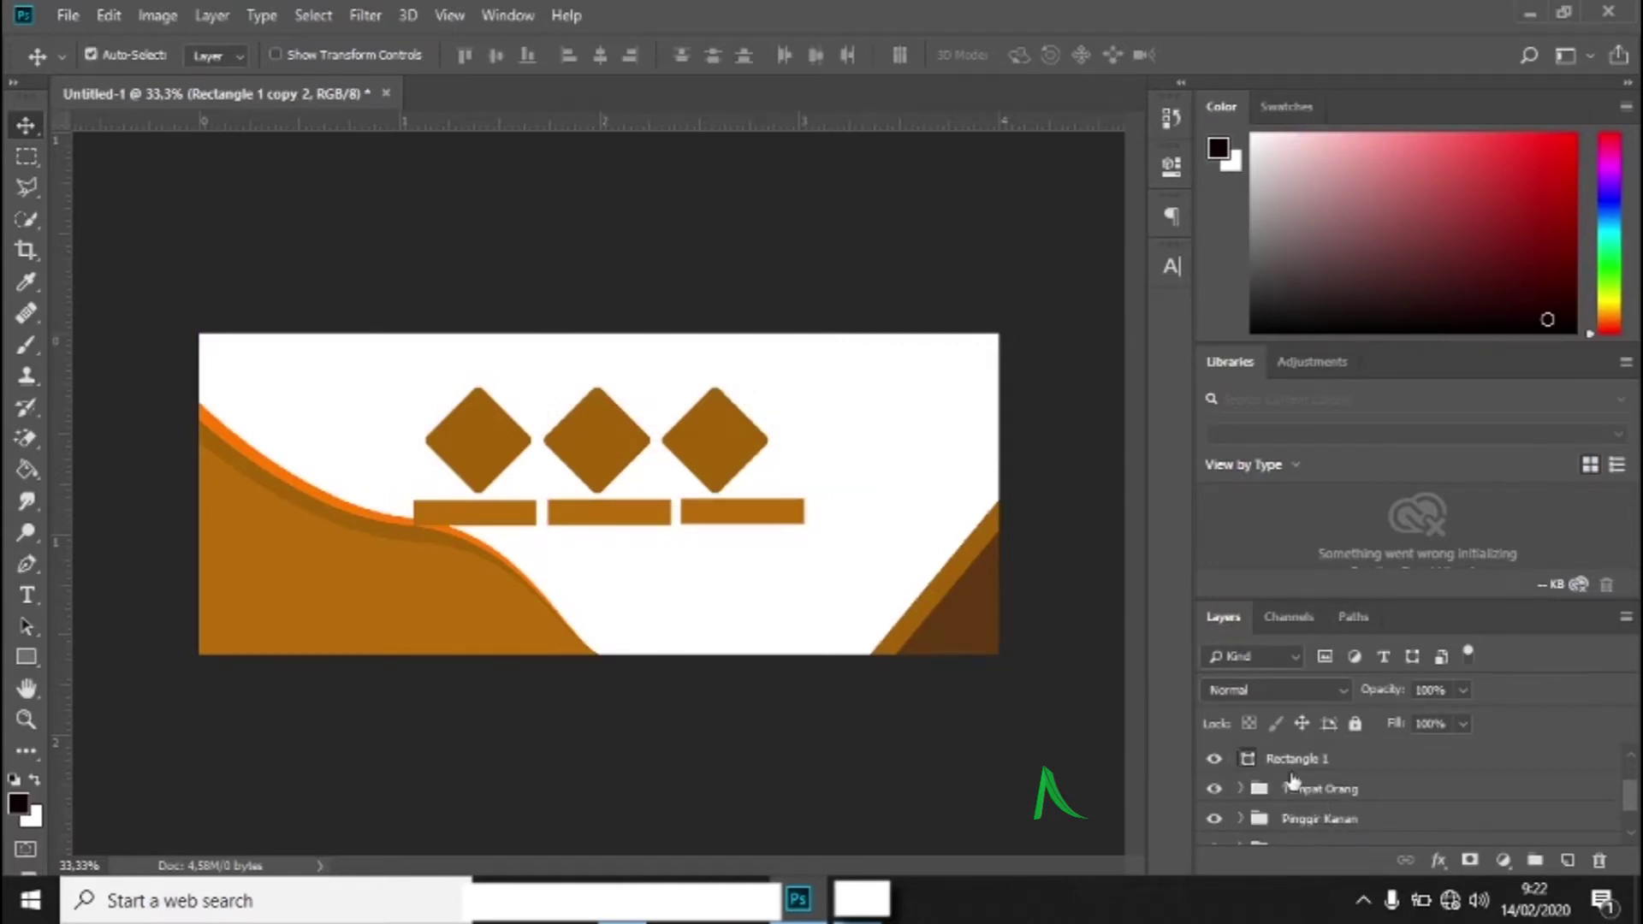
pyautogui.click(1242, 788)
pyautogui.click(620, 453)
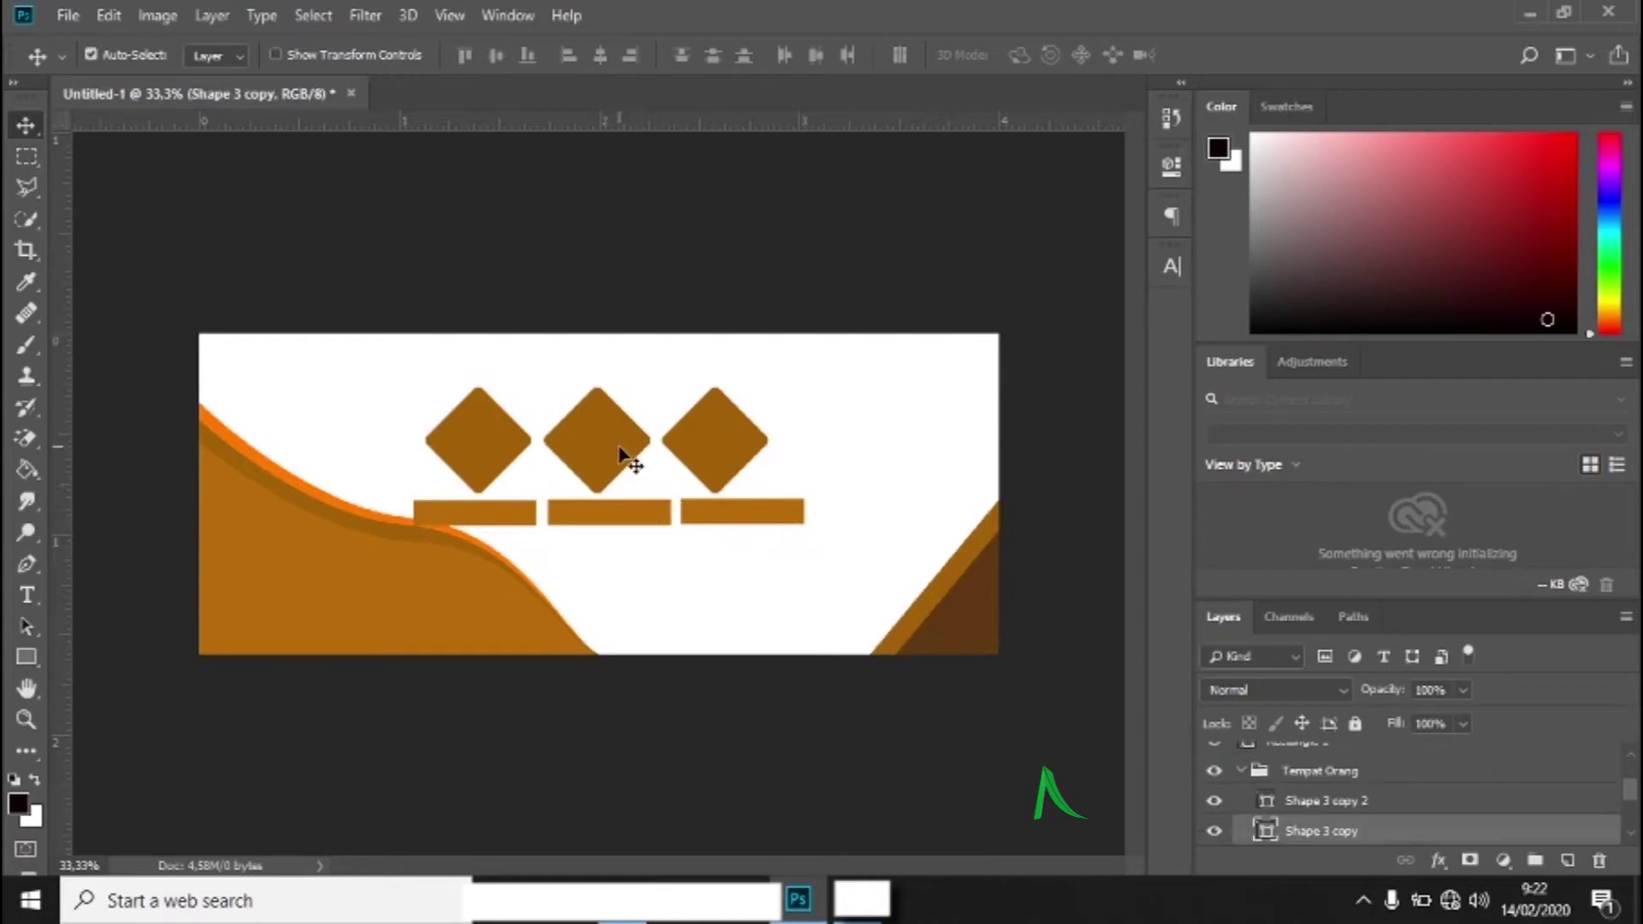
pyautogui.moveTo(621, 453); pyautogui.dragTo(632, 454)
pyautogui.moveTo(734, 451); pyautogui.dragTo(762, 447)
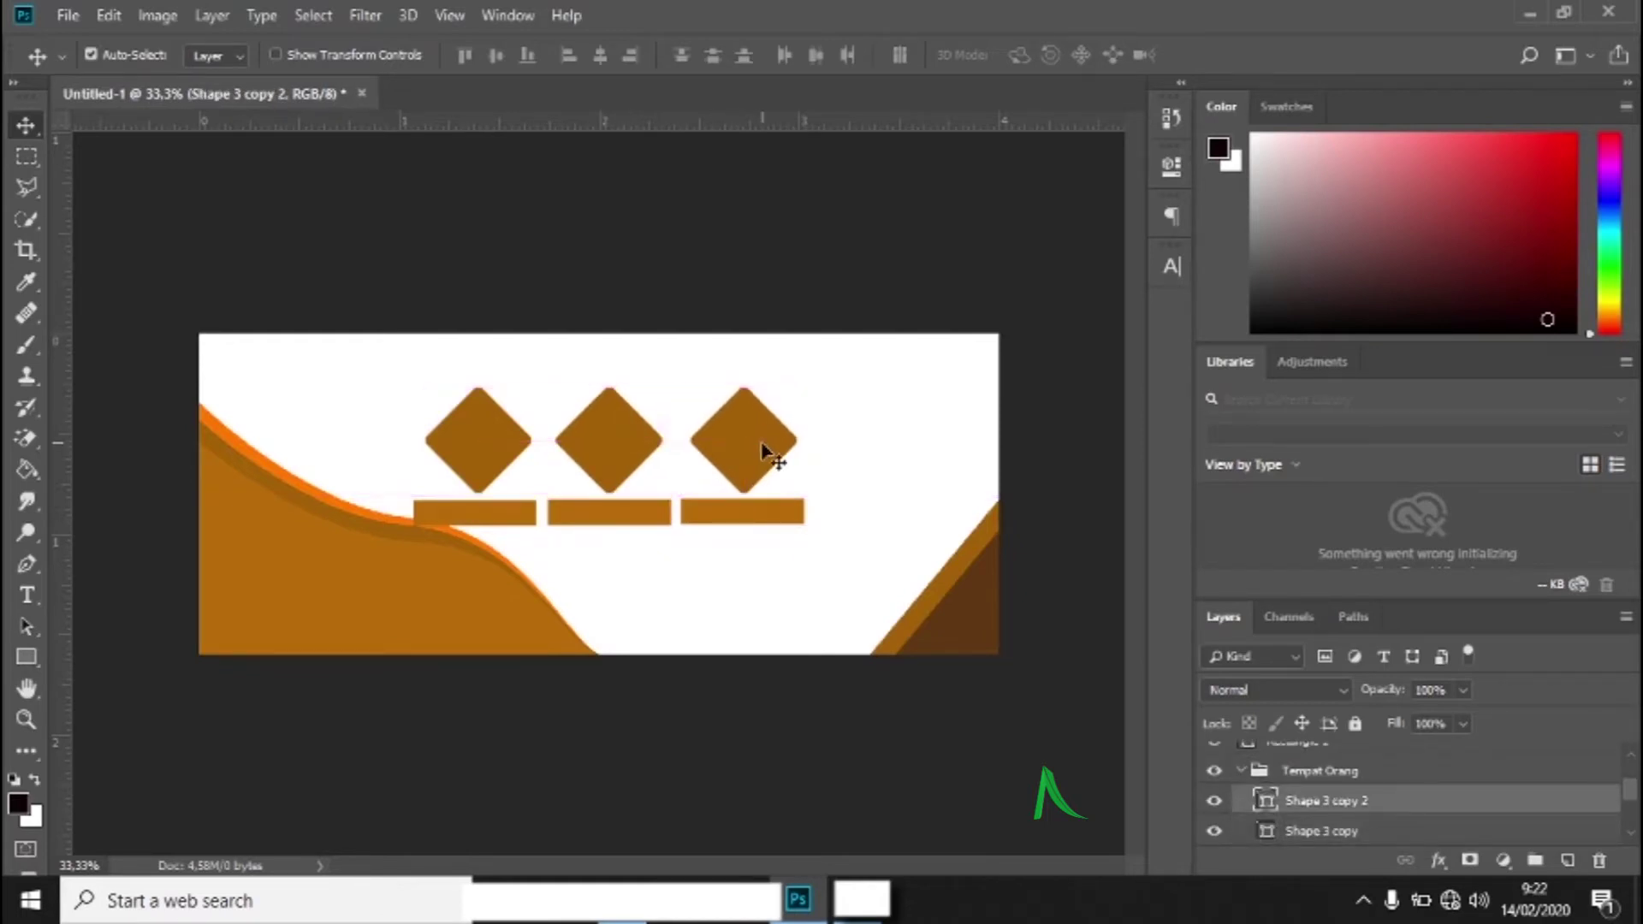
# - Move the three rectangle layers into the Tempat Orang group
pyautogui.click(1340, 769)
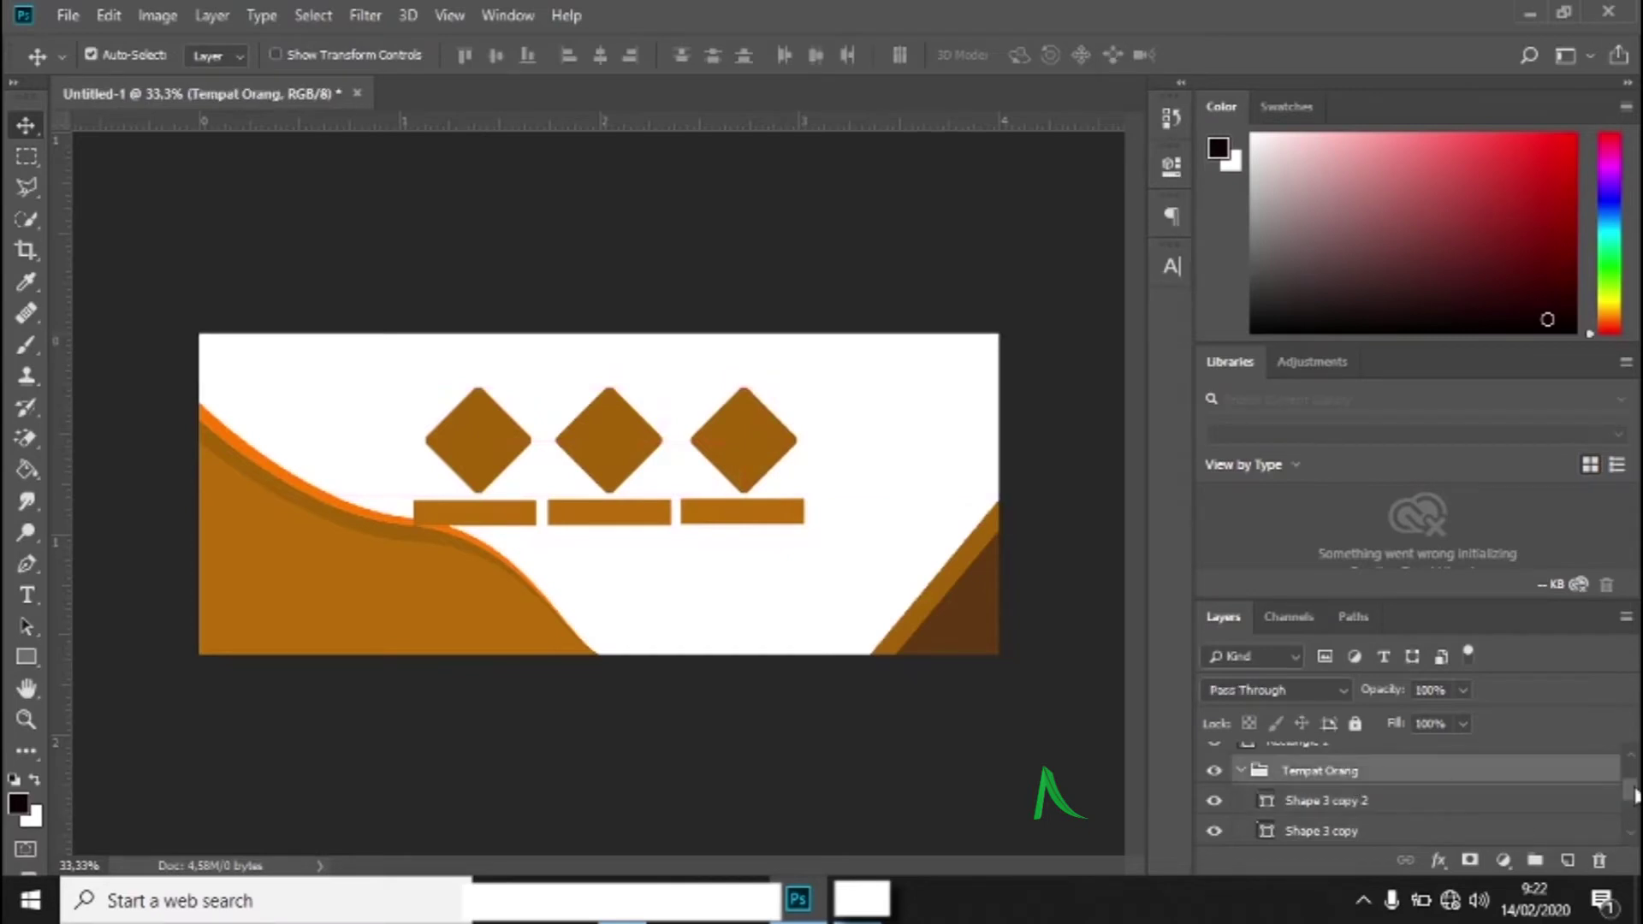
pyautogui.scroll(3, 1345, 824)
pyautogui.click(1333, 810)
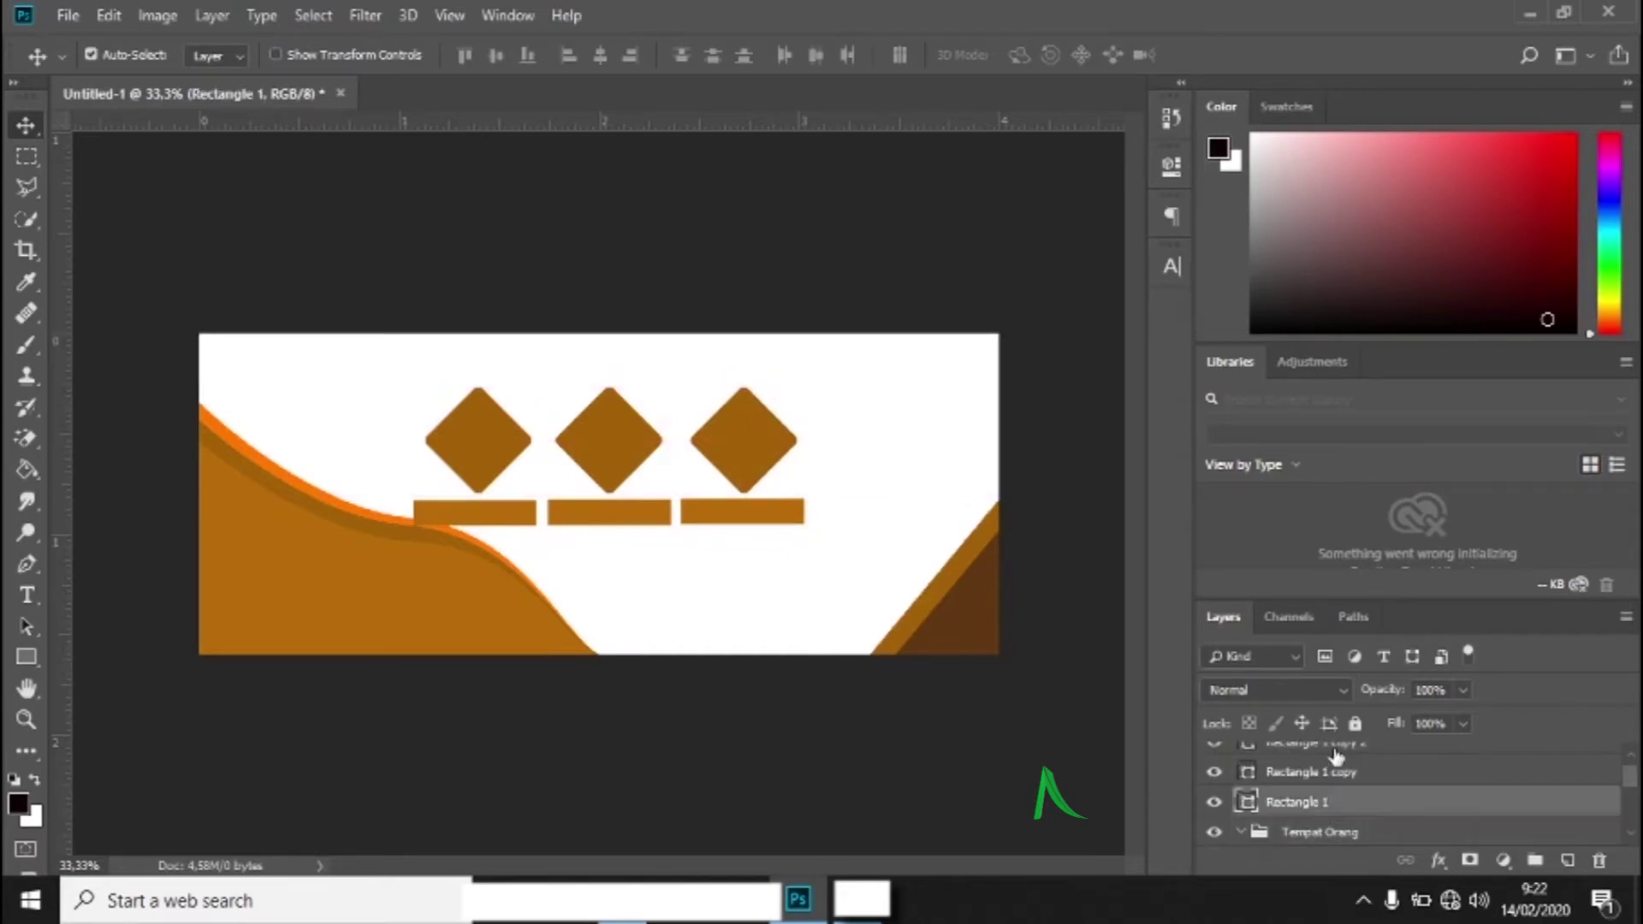
pyautogui.keyDown('shift'); pyautogui.click(1339, 746); pyautogui.keyUp('shift')
pyautogui.moveTo(1336, 774); pyautogui.dragTo(1324, 831)
pyautogui.click(1309, 772)
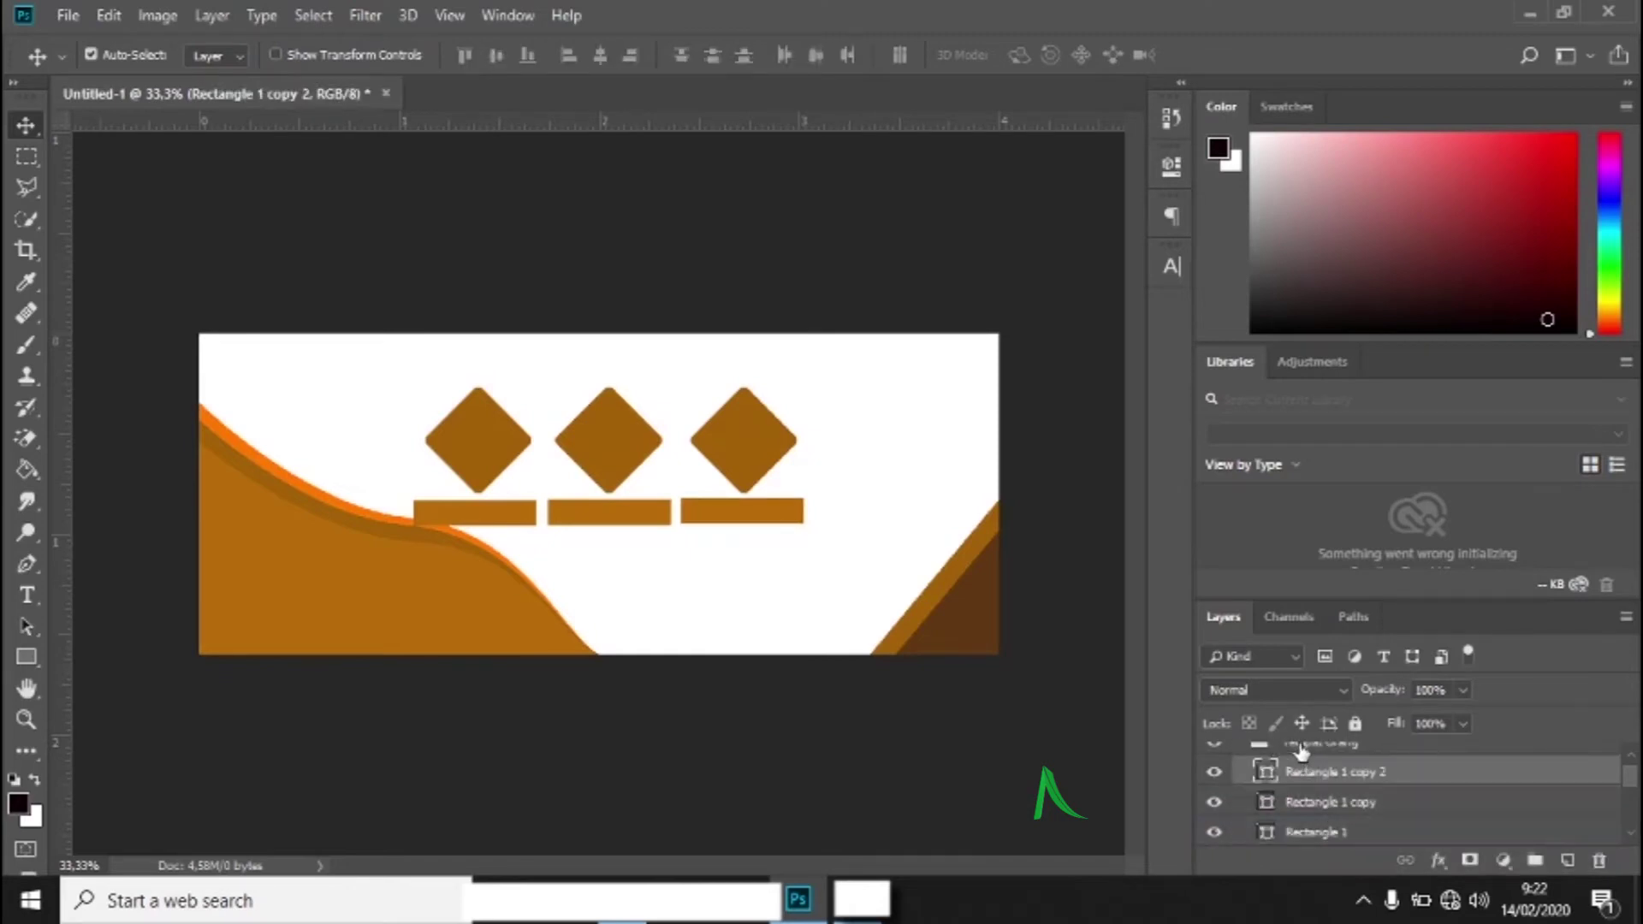
# - Scale the Tempat Orang group down to about 85% and shift it slightly up and left, clear of the orange wave
pyautogui.click(1301, 750)
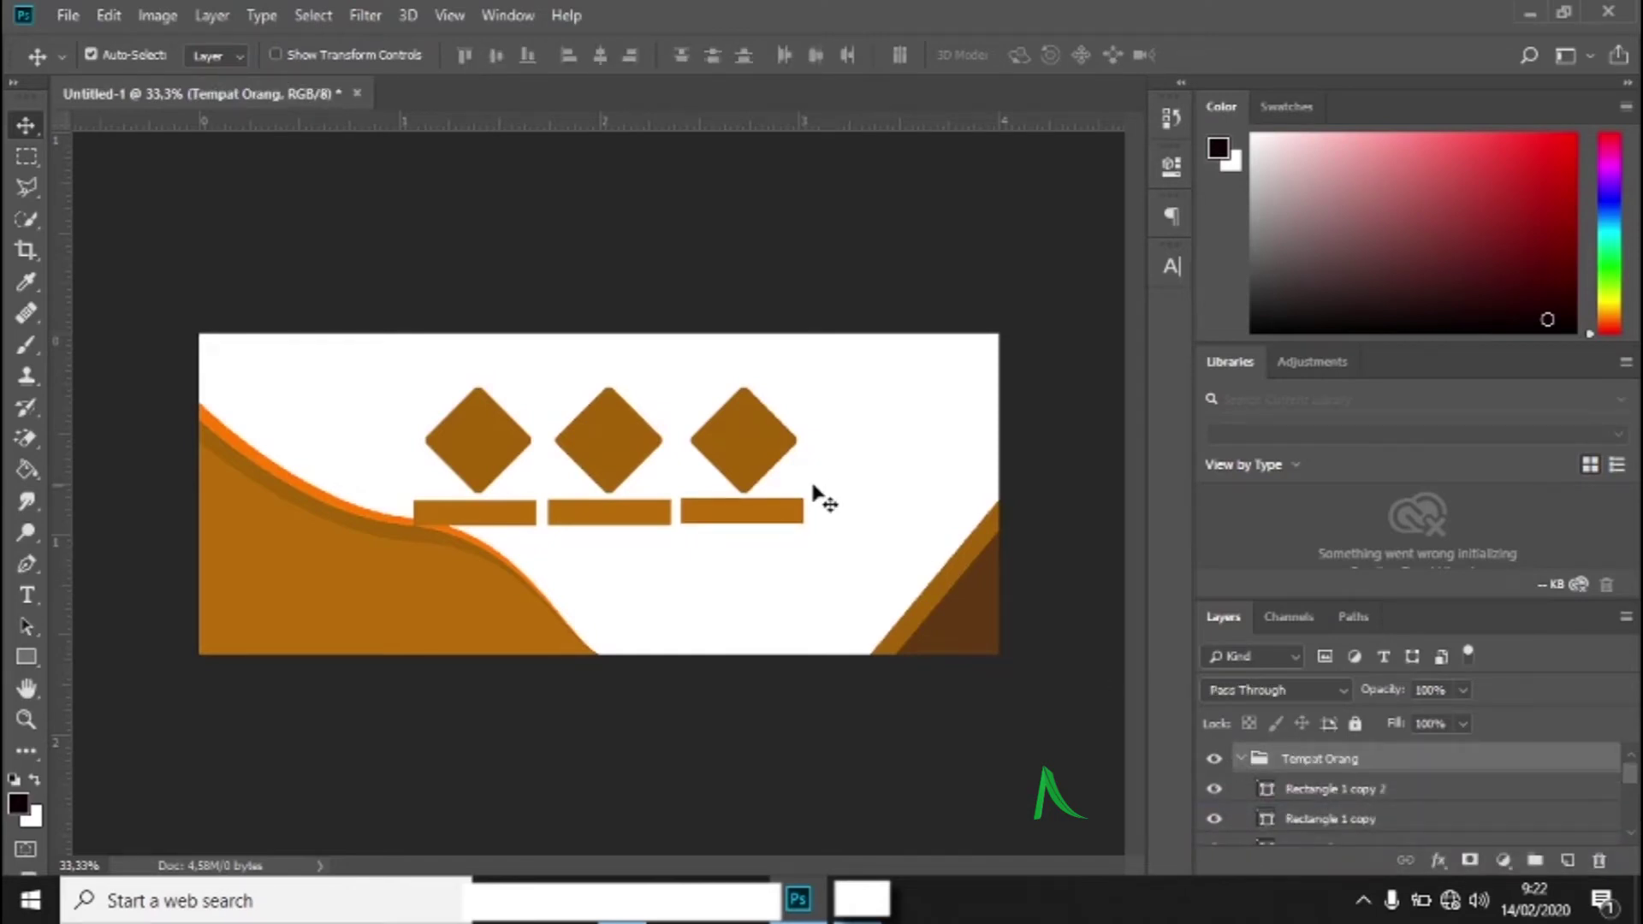
pyautogui.click(108, 15)
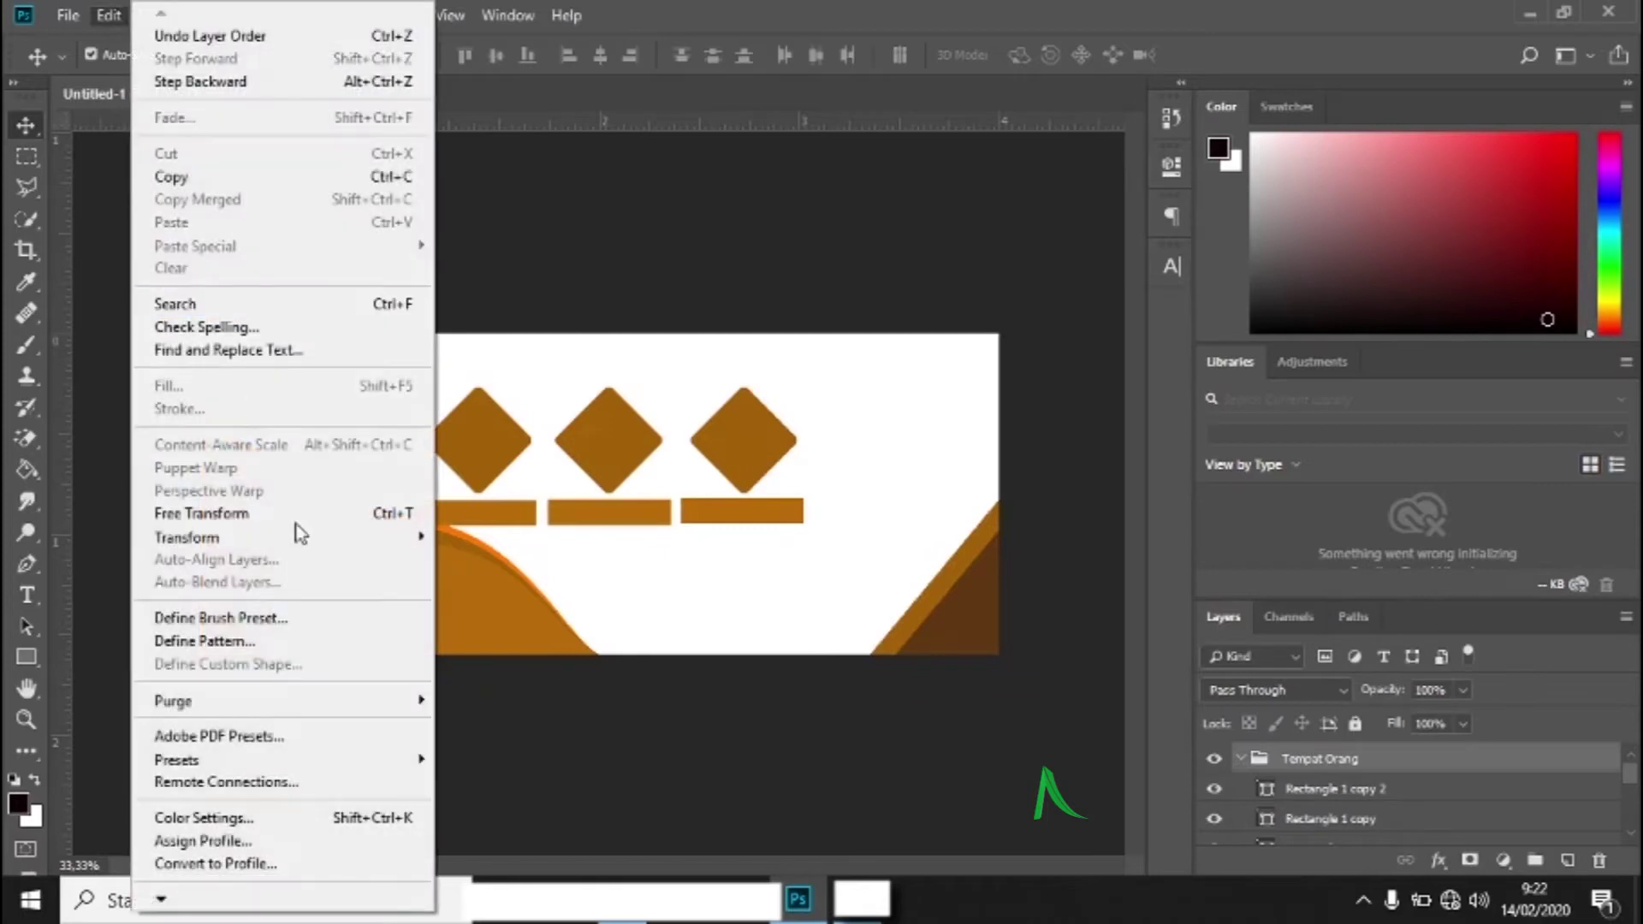
pyautogui.click(308, 510)
pyautogui.moveTo(804, 527); pyautogui.dragTo(785, 517)
pyautogui.hotkey('ctrl', 'z')
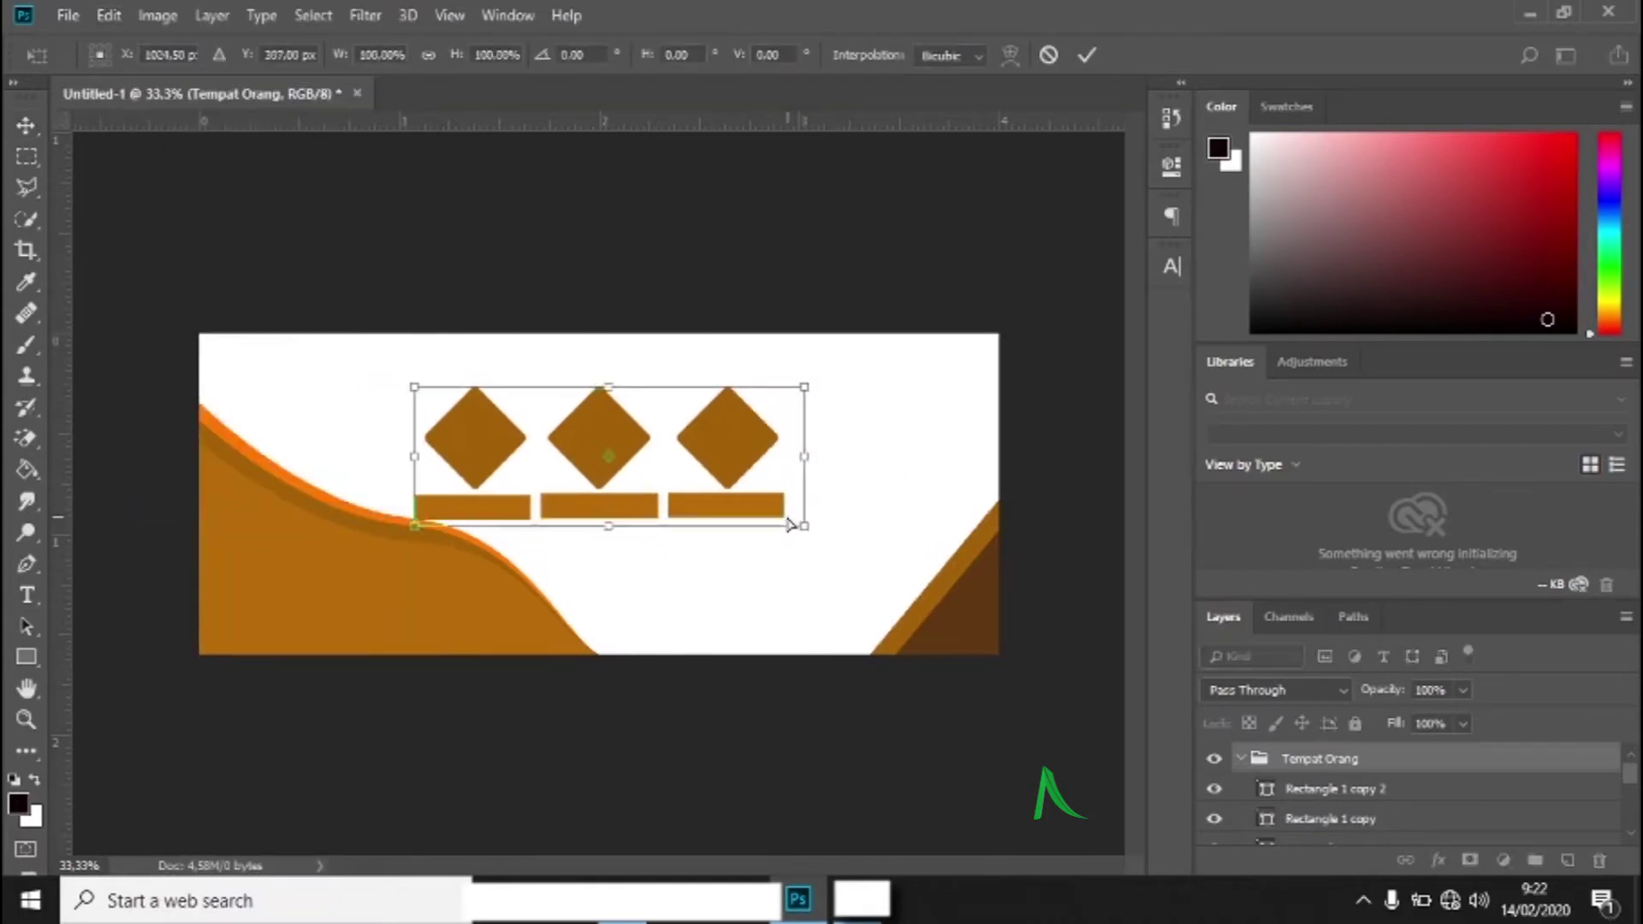
pyautogui.moveTo(804, 526); pyautogui.dragTo(775, 514)
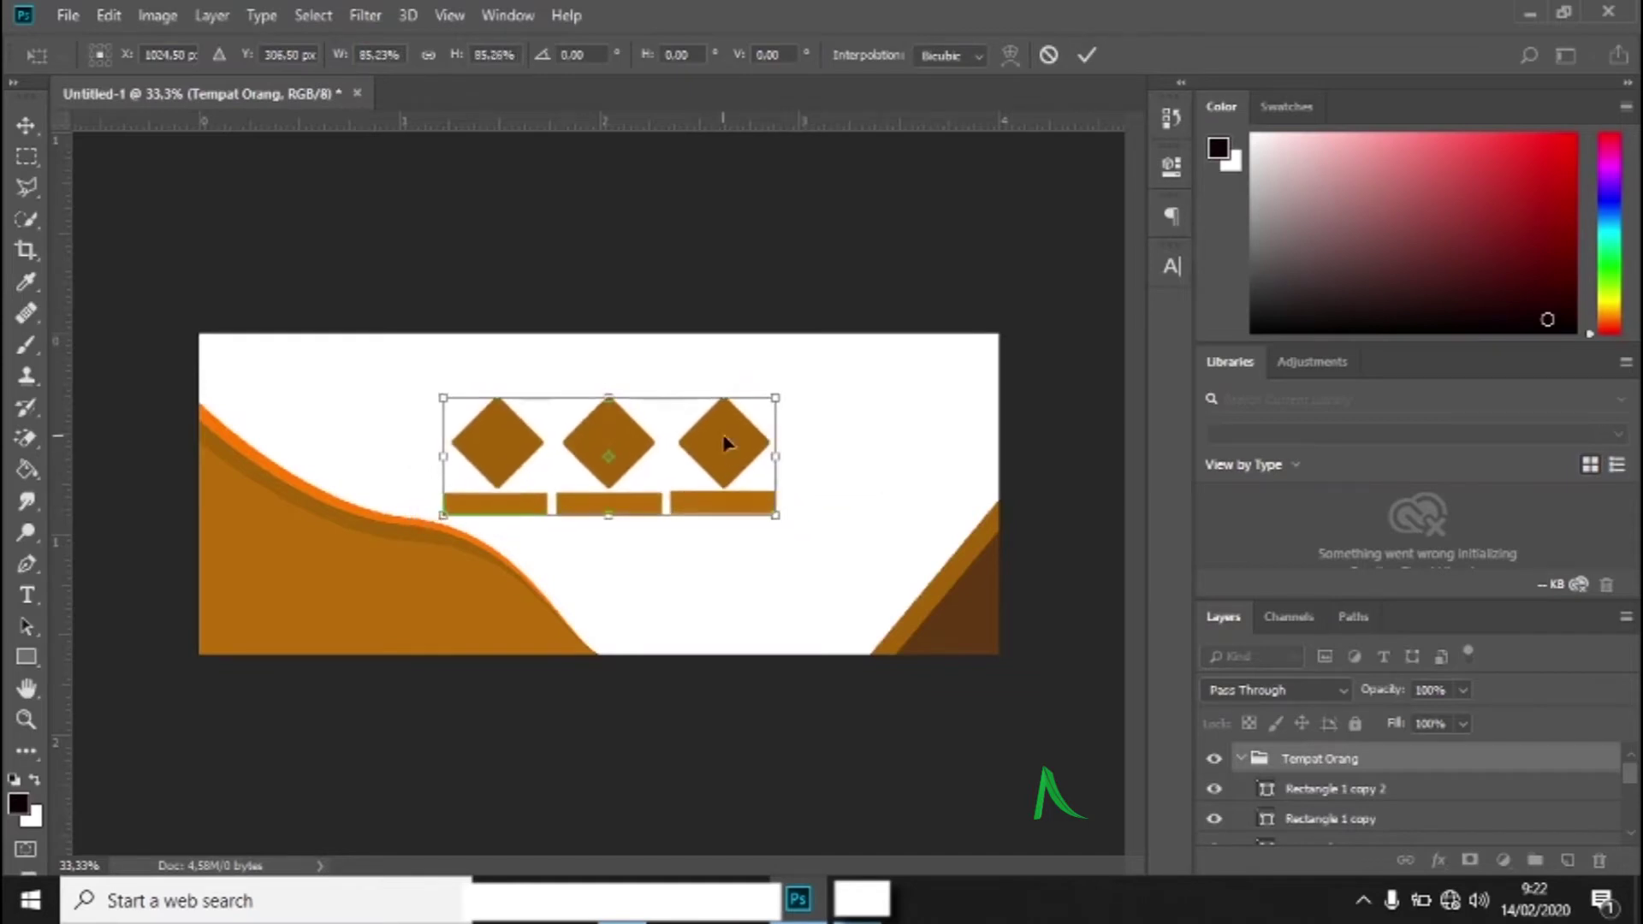
pyautogui.moveTo(726, 440); pyautogui.dragTo(707, 436)
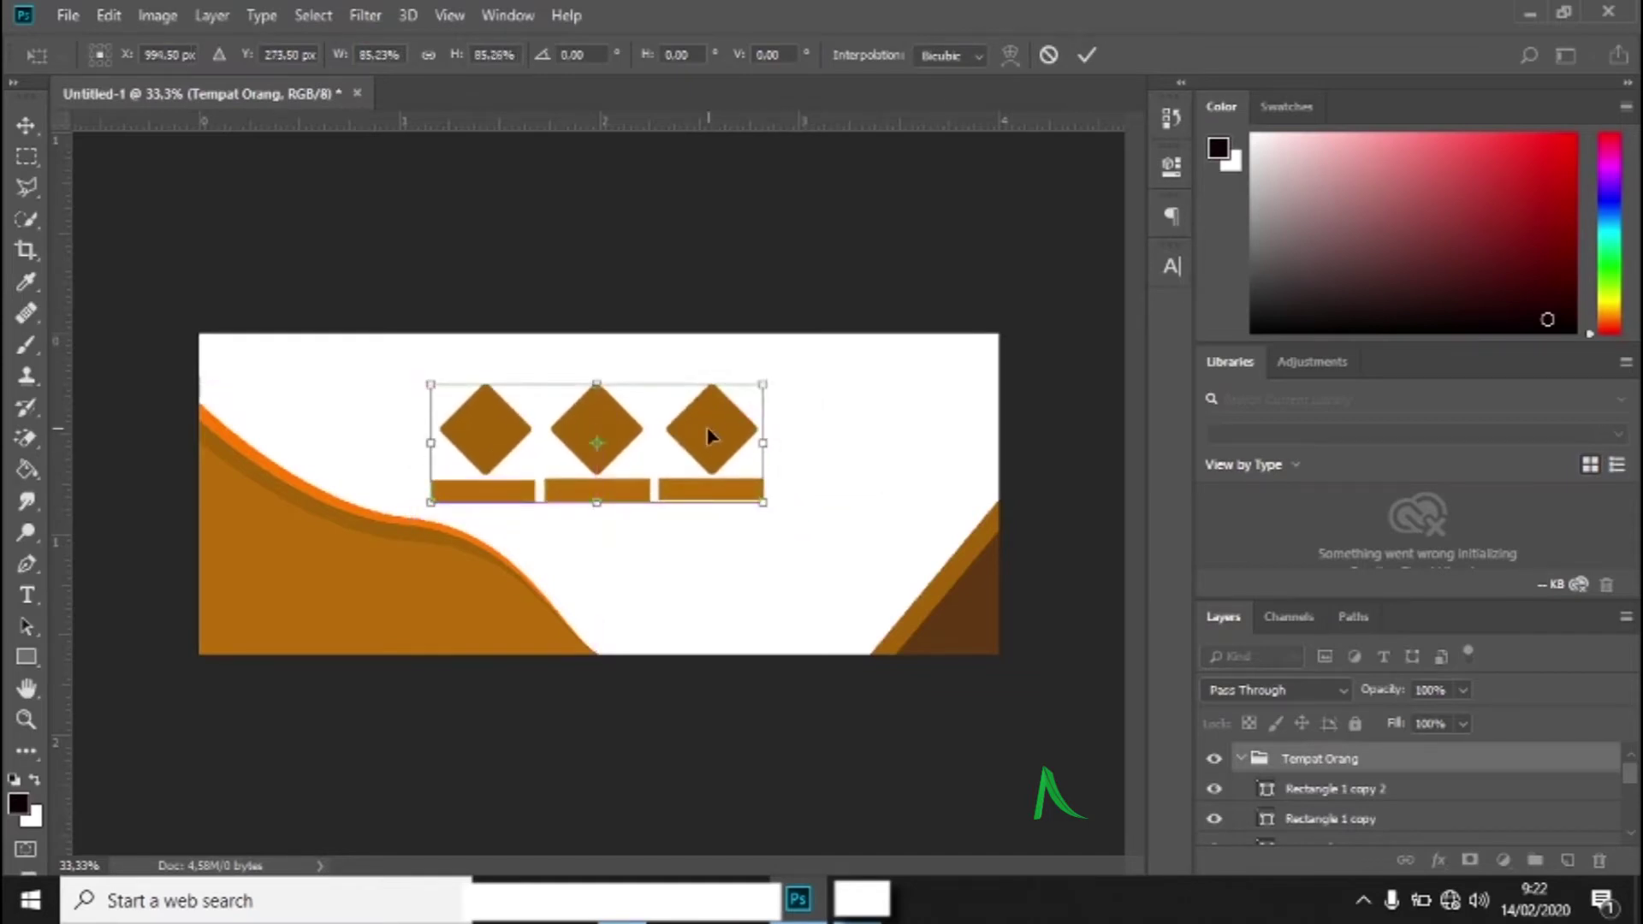
pyautogui.press('Return')
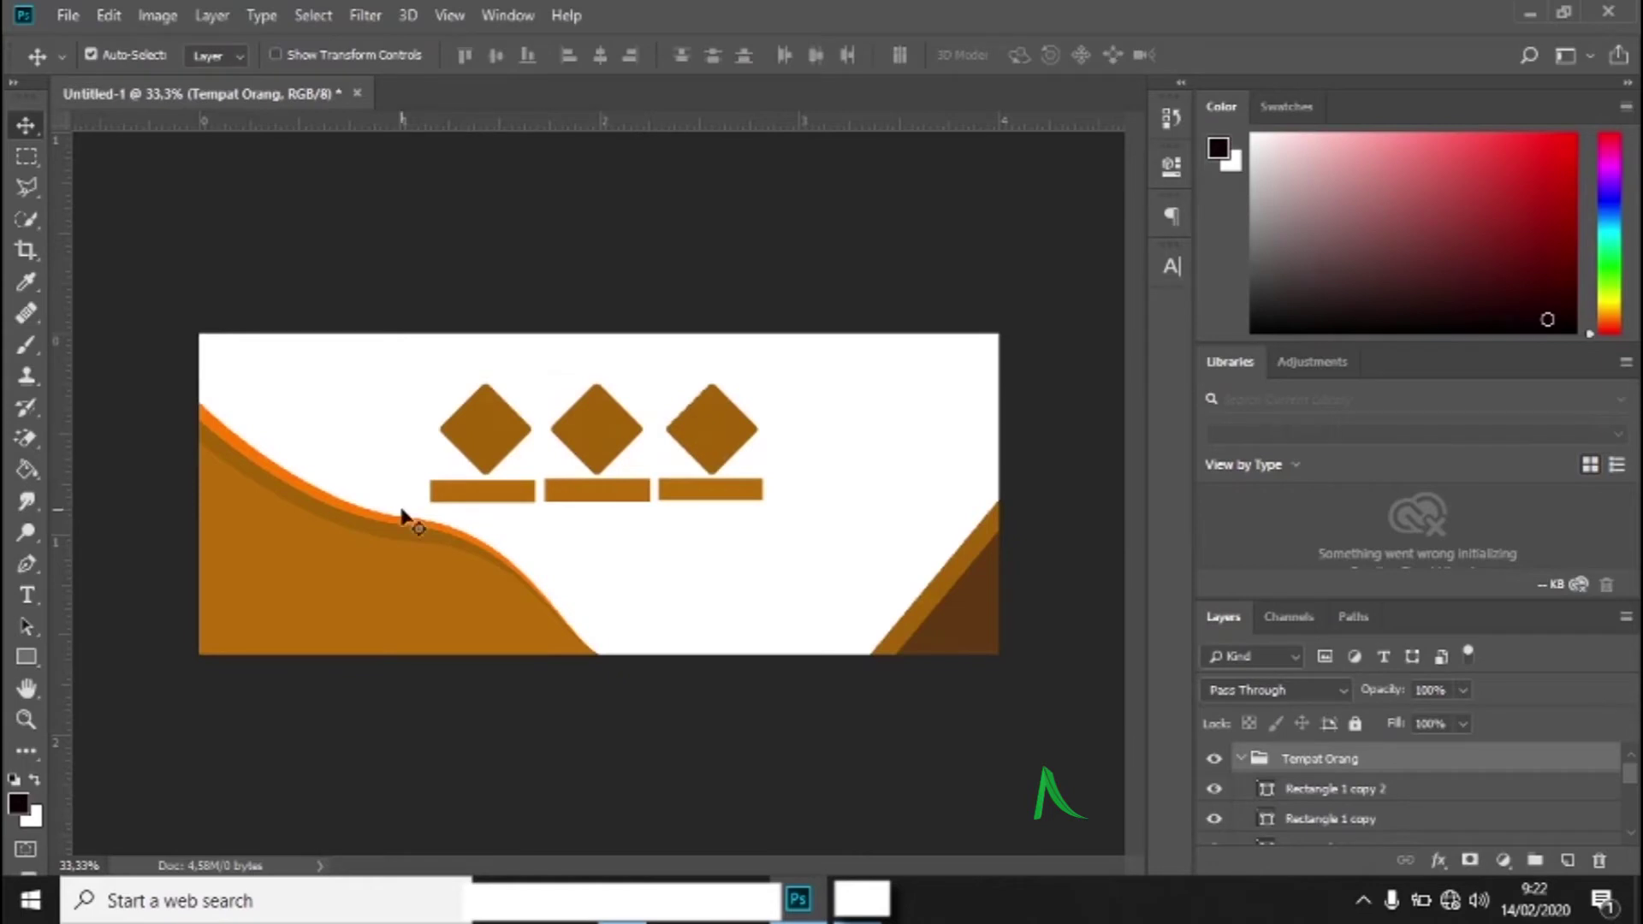
# - Draw a closed Pen shape about 2018 × 812 px with a curved diagonal edge across the banner's right side, placing it directly above Background
pyautogui.click(33, 661)
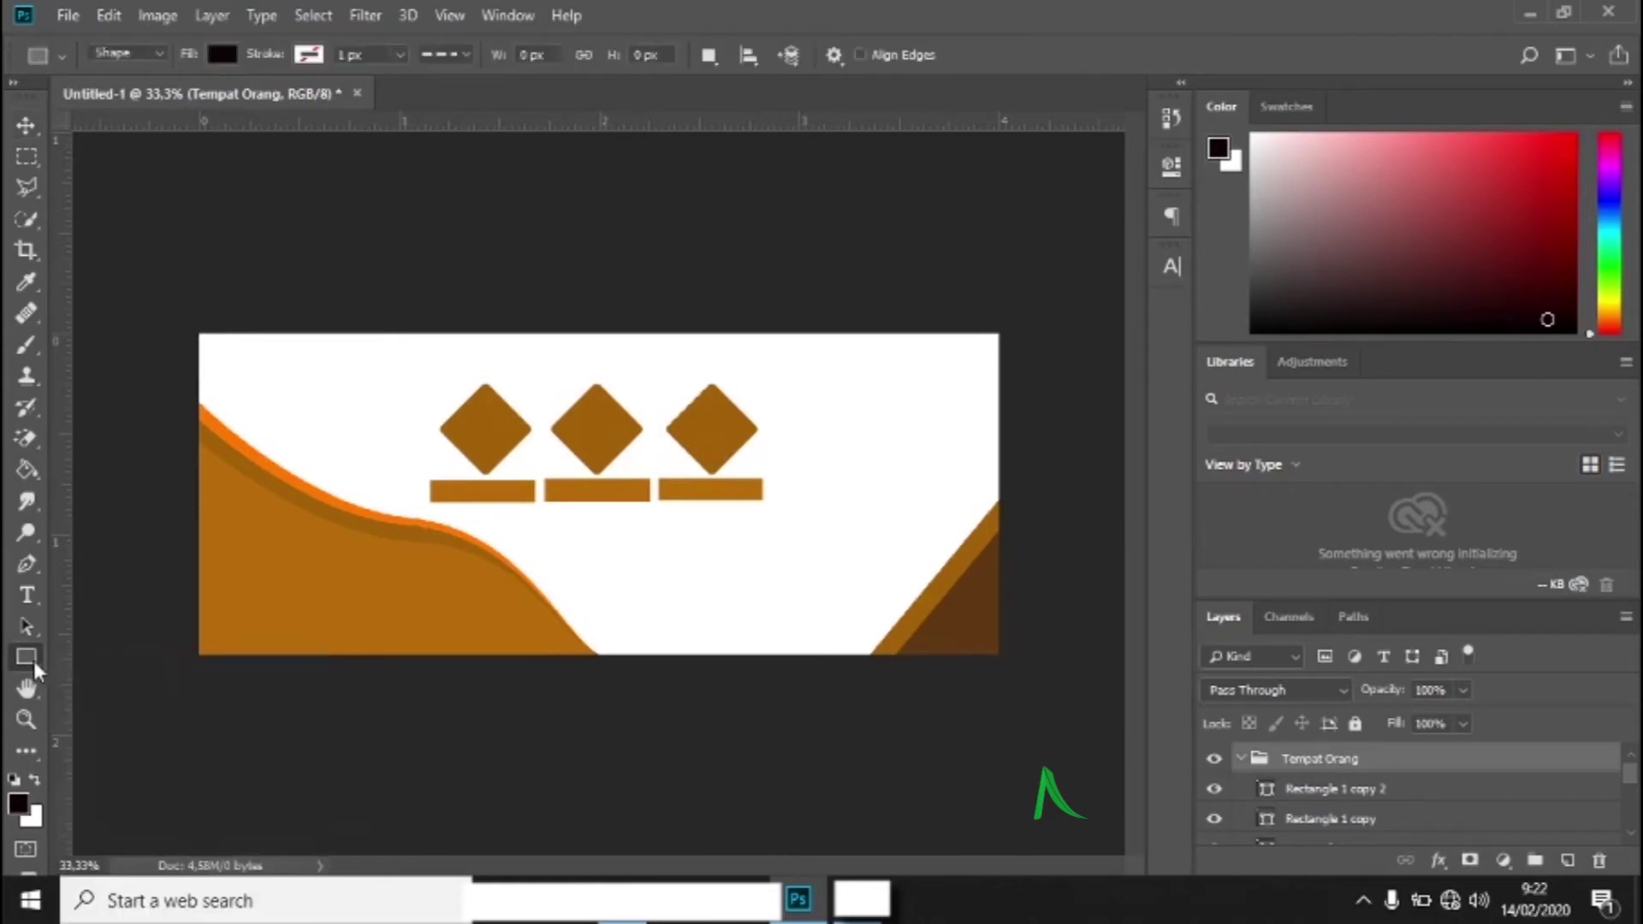
pyautogui.click(26, 568)
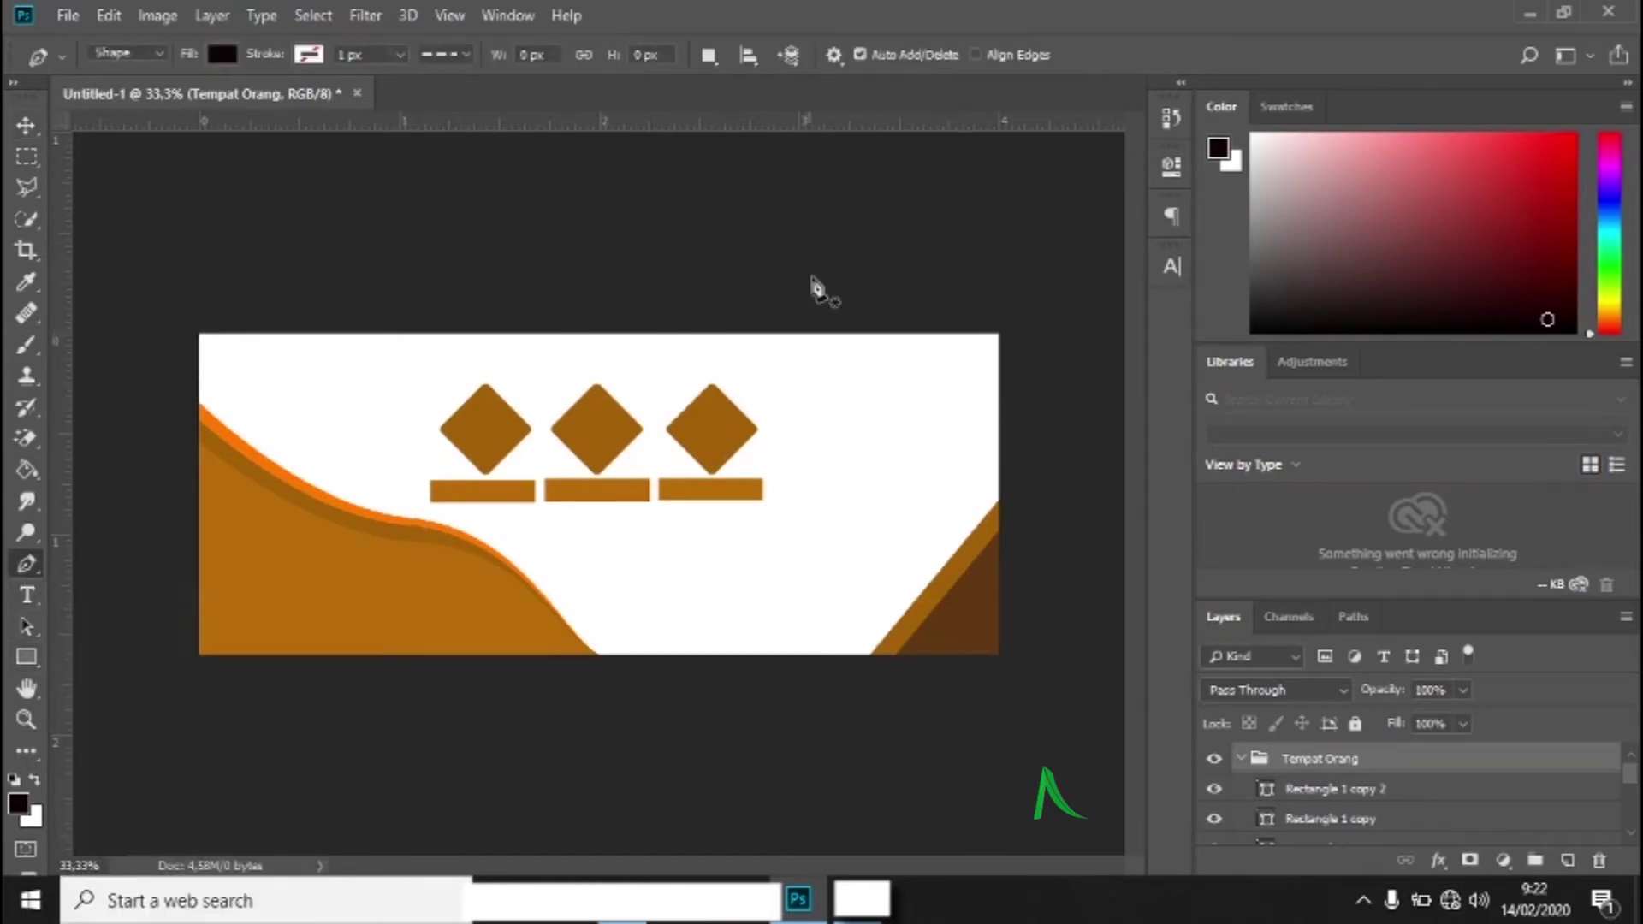
pyautogui.click(1000, 333)
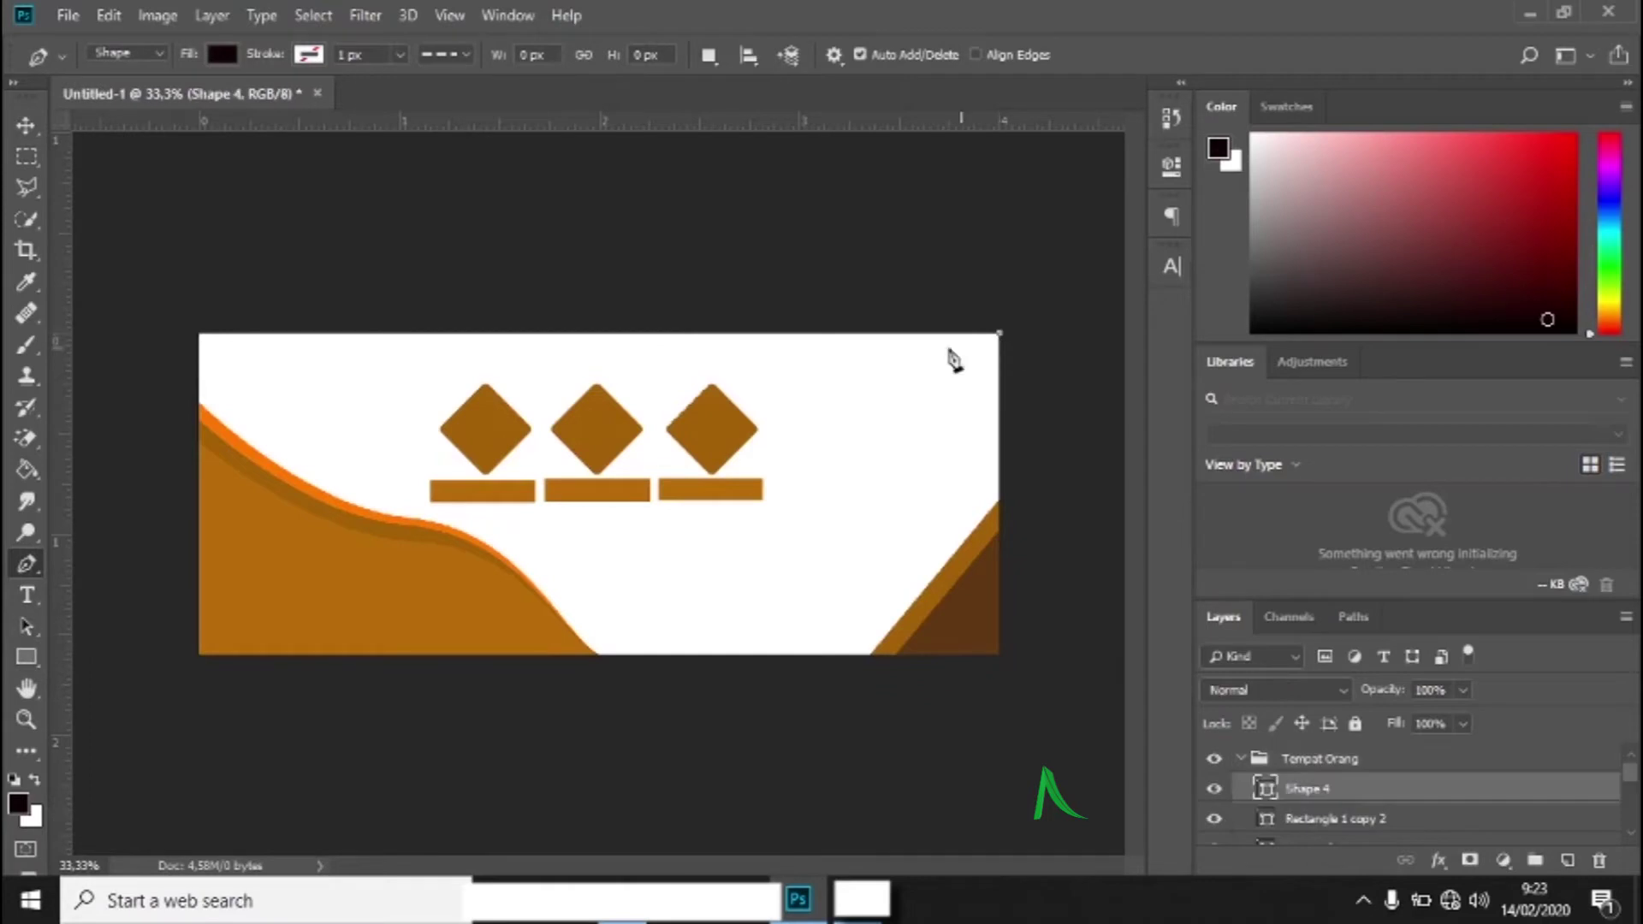
pyautogui.click(779, 335)
pyautogui.moveTo(463, 562); pyautogui.dragTo(241, 682)
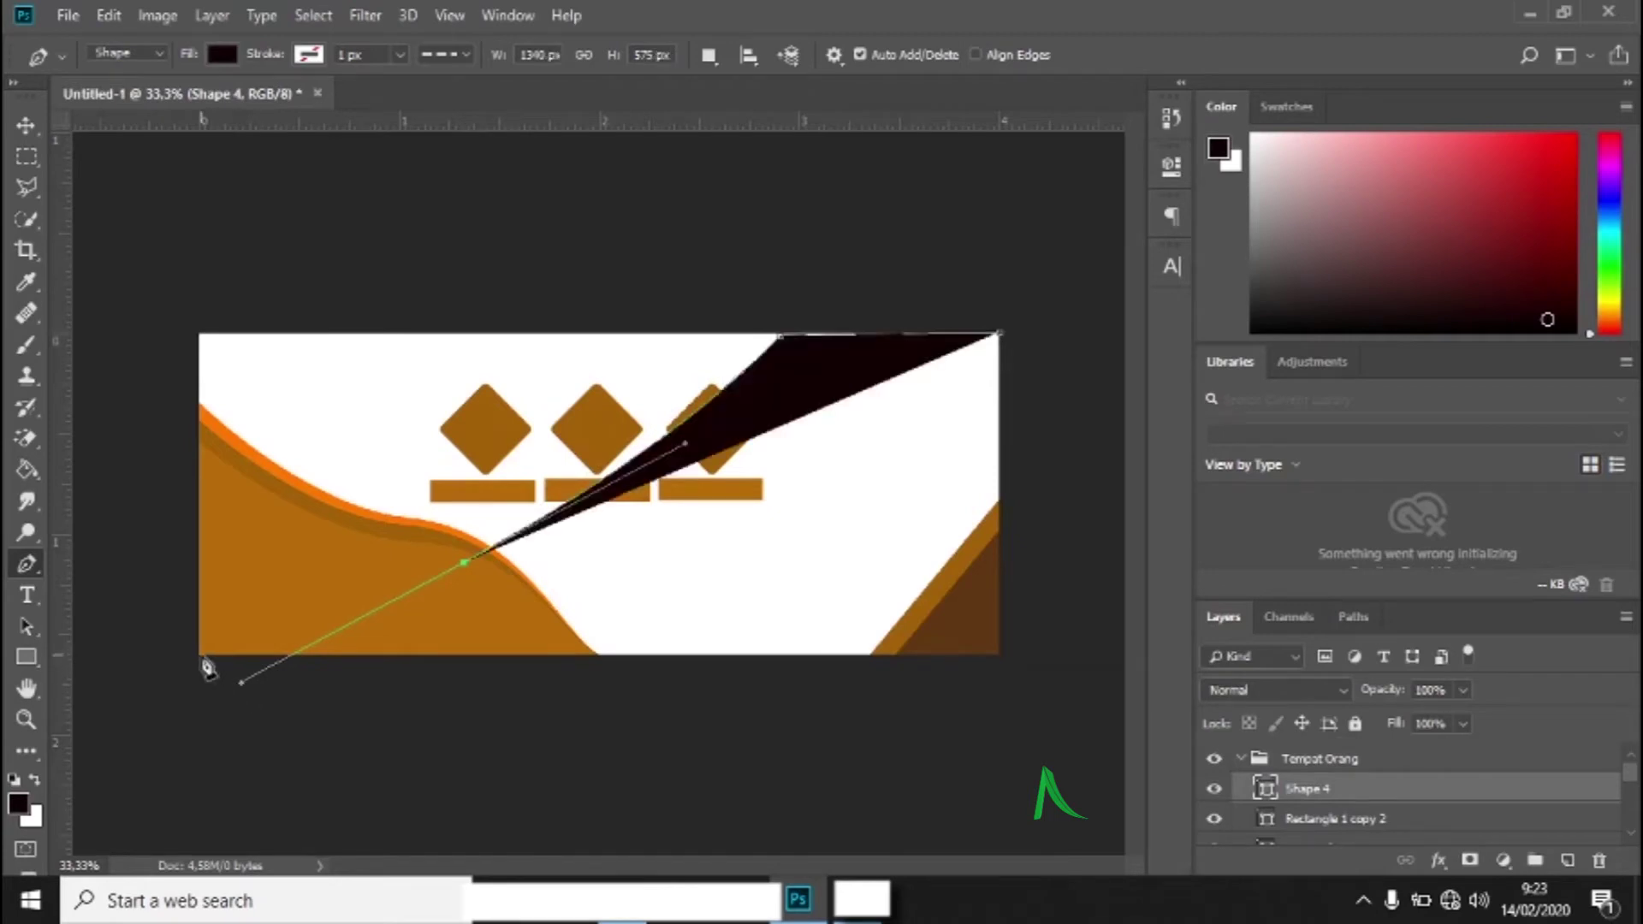
pyautogui.click(200, 655)
pyautogui.click(1003, 657)
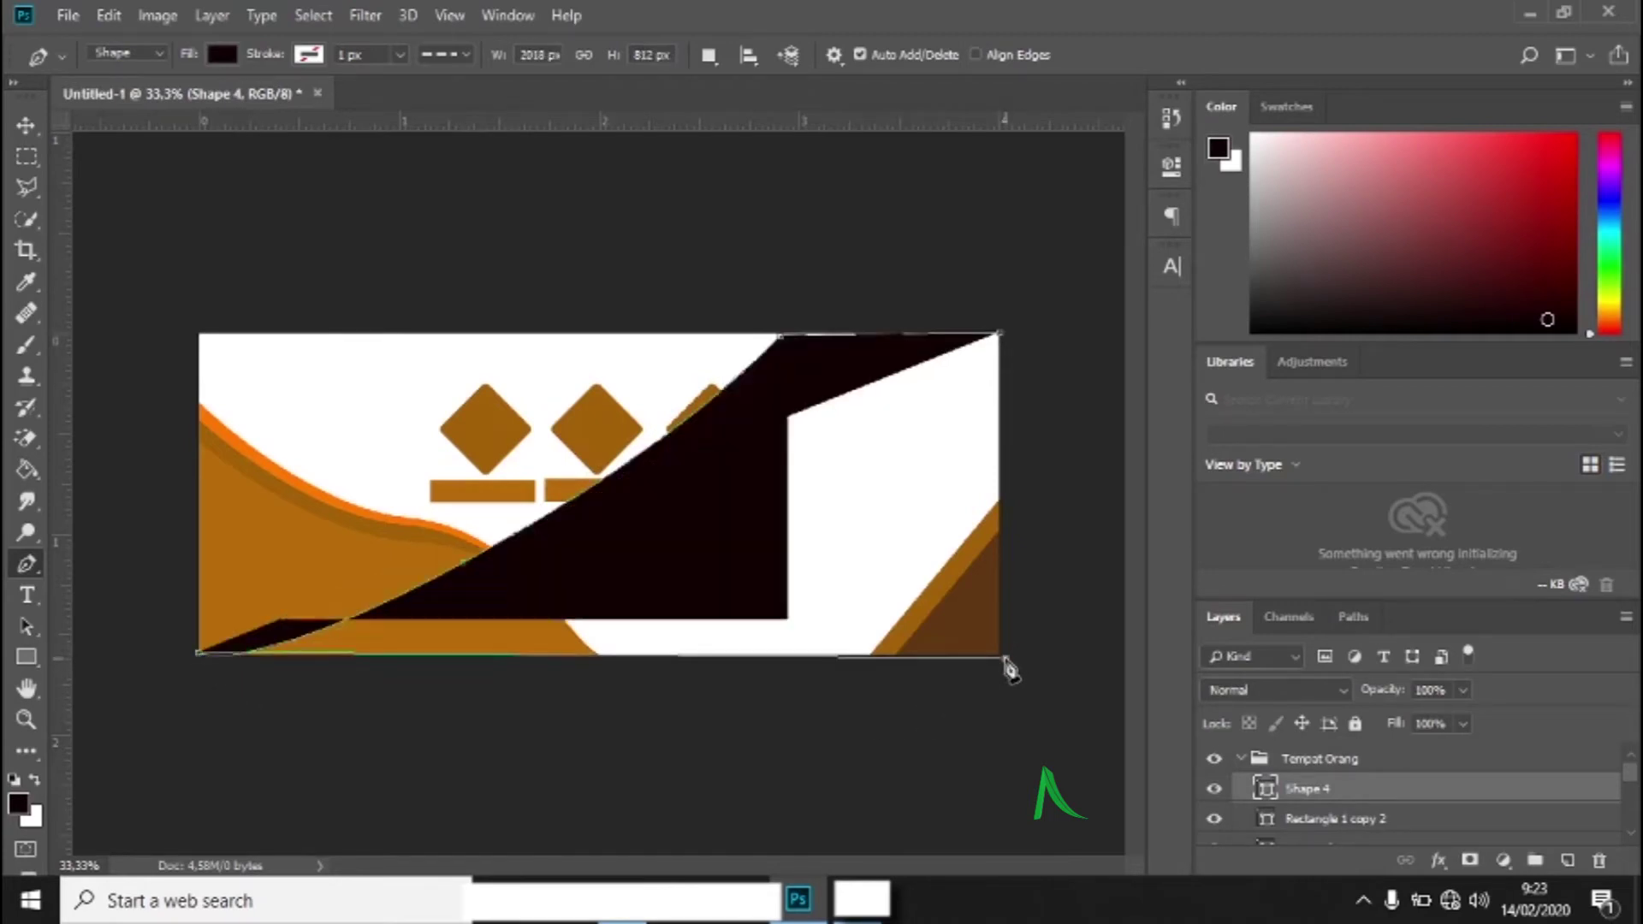
pyautogui.click(1001, 333)
pyautogui.moveTo(1386, 795); pyautogui.dragTo(1341, 847)
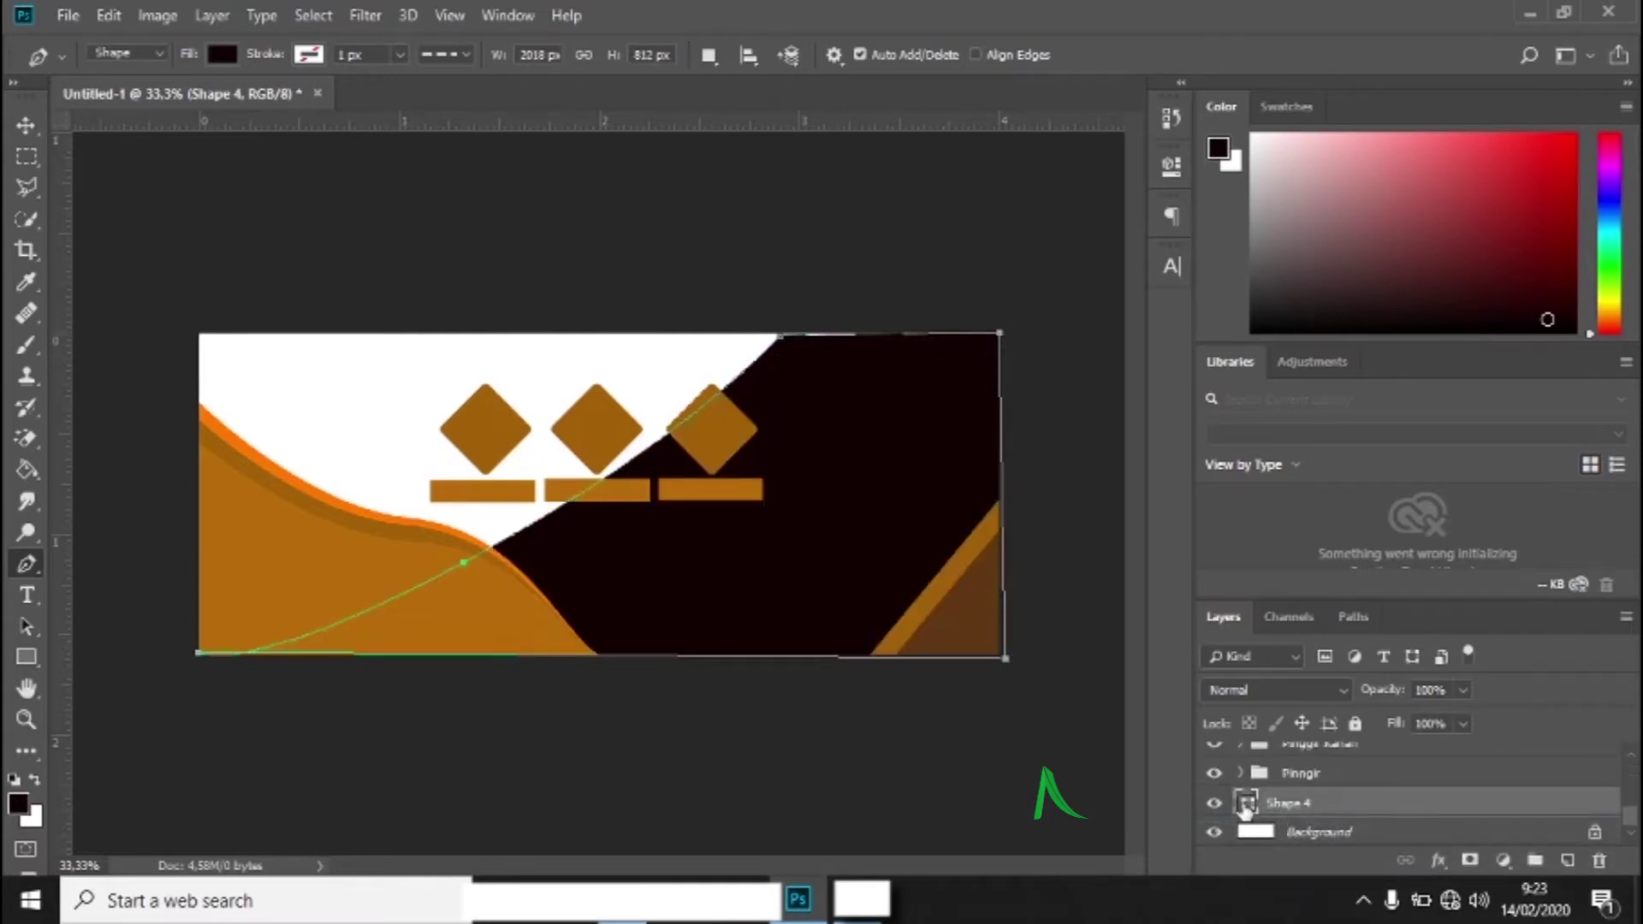
# - Colour the curved background shape brown and reduce its layer fill to 17%
pyautogui.click(222, 54)
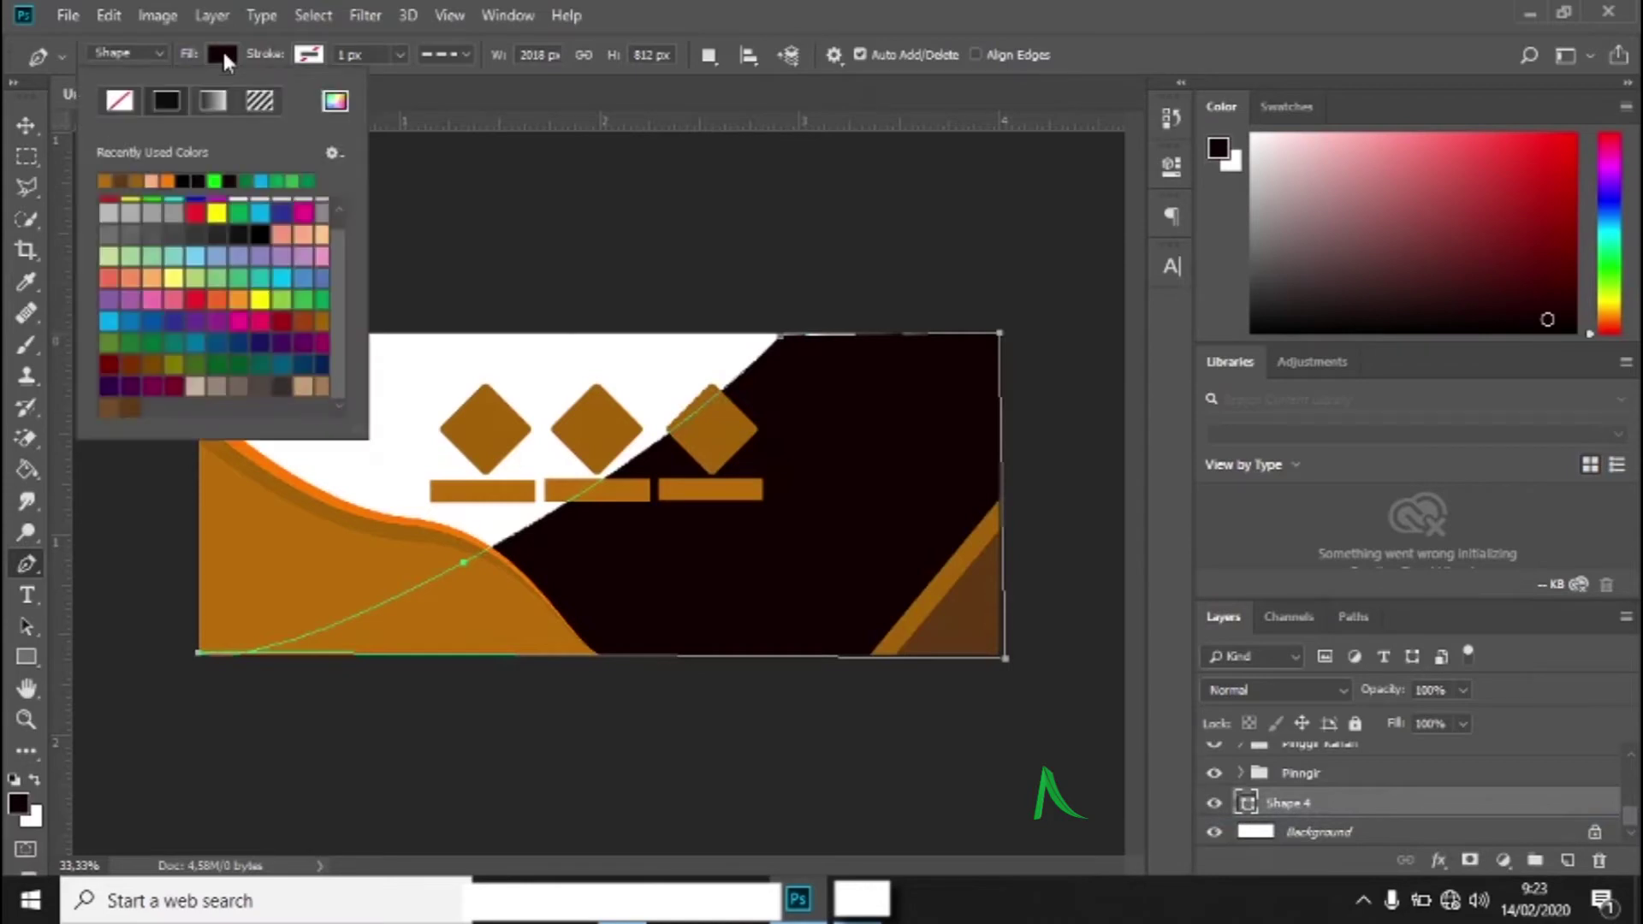
pyautogui.click(149, 177)
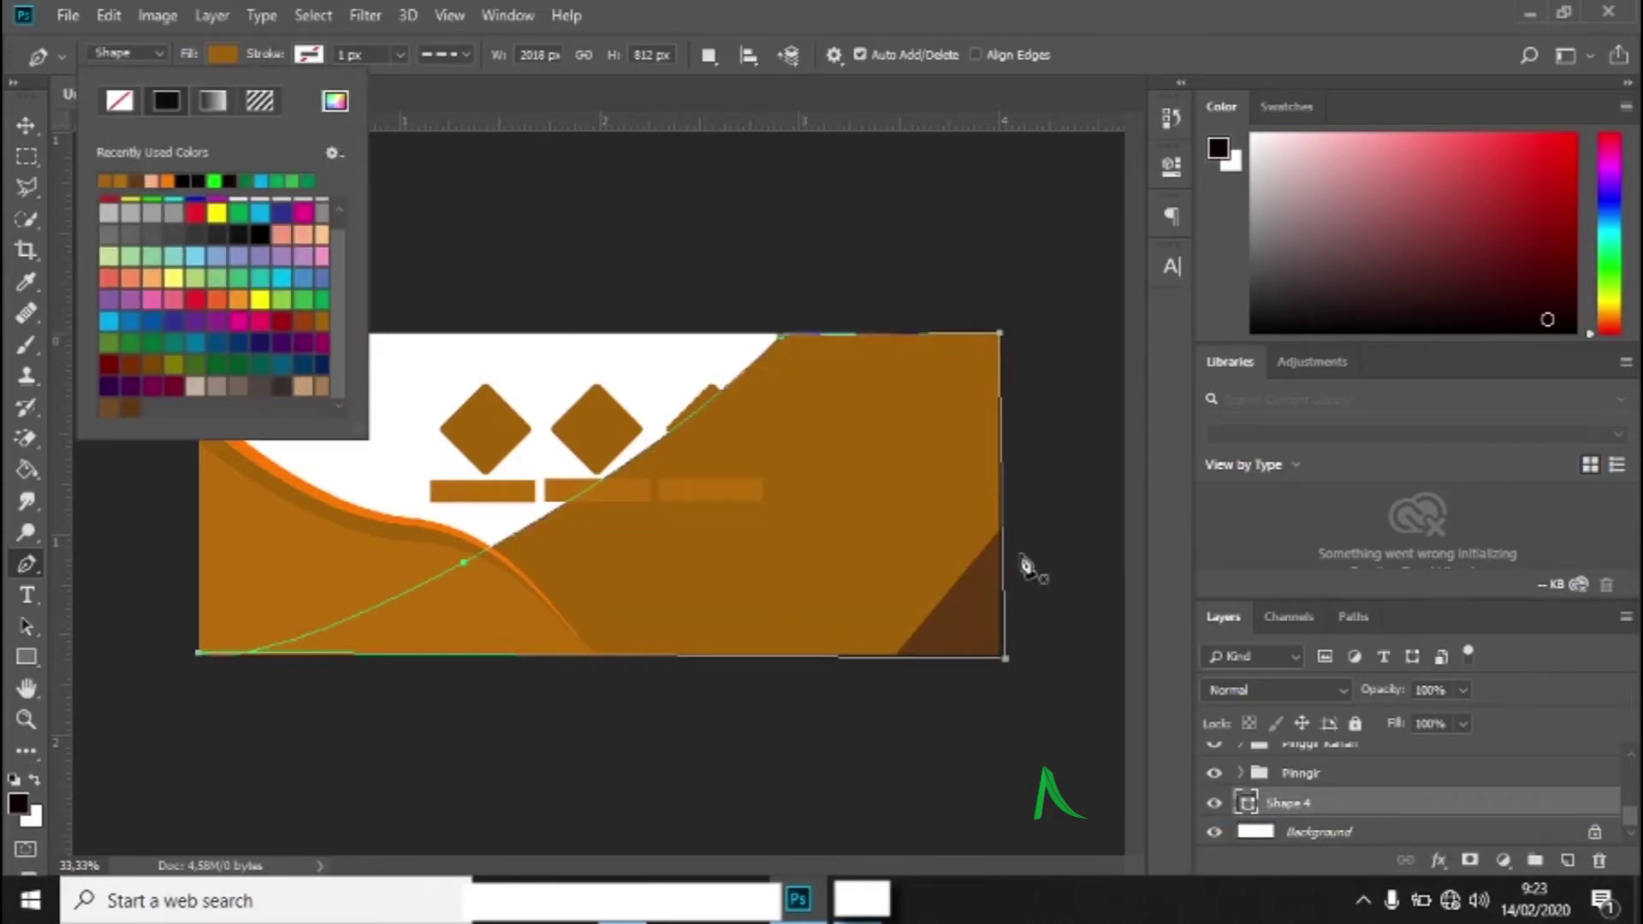
pyautogui.click(1398, 813)
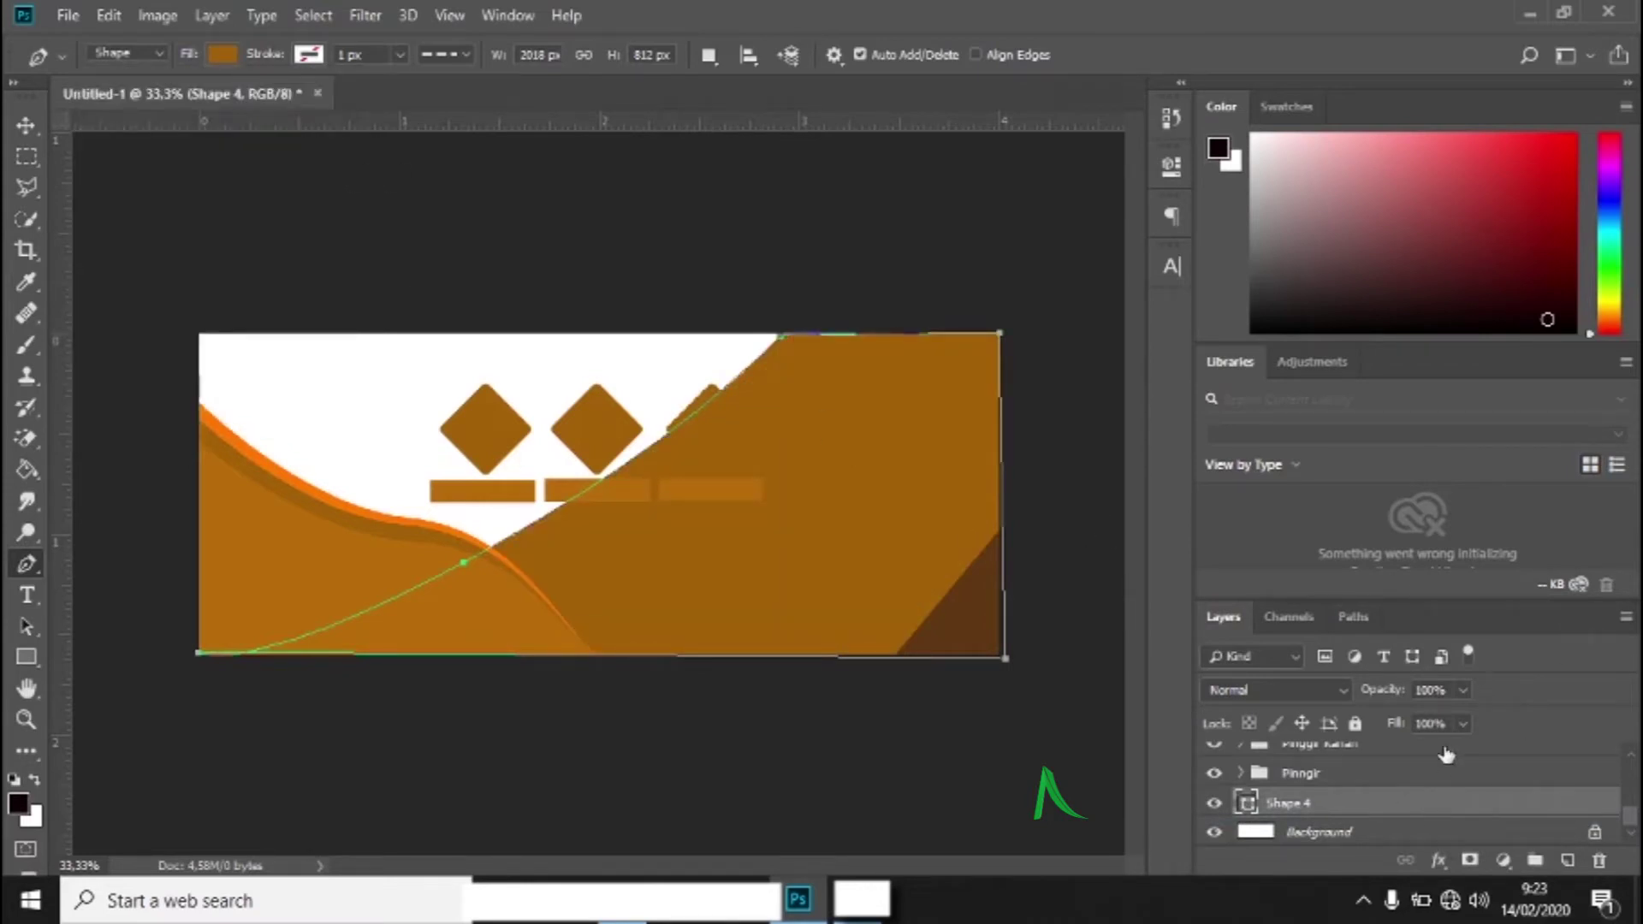
pyautogui.click(1462, 723)
pyautogui.moveTo(1387, 747); pyautogui.dragTo(1376, 754)
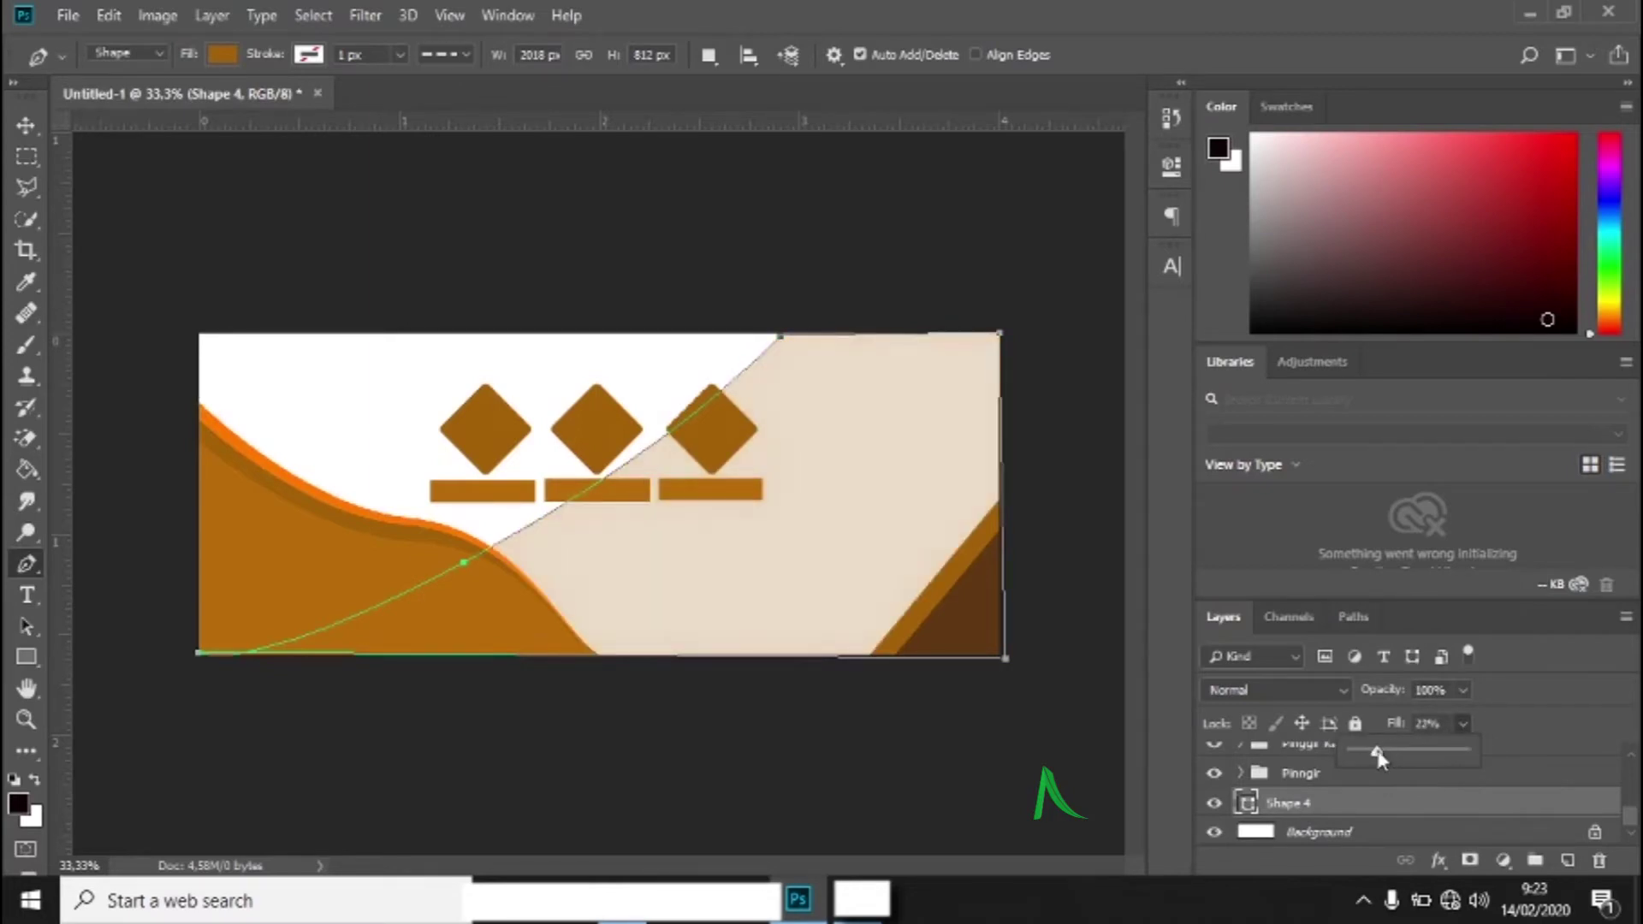
pyautogui.click(1454, 724)
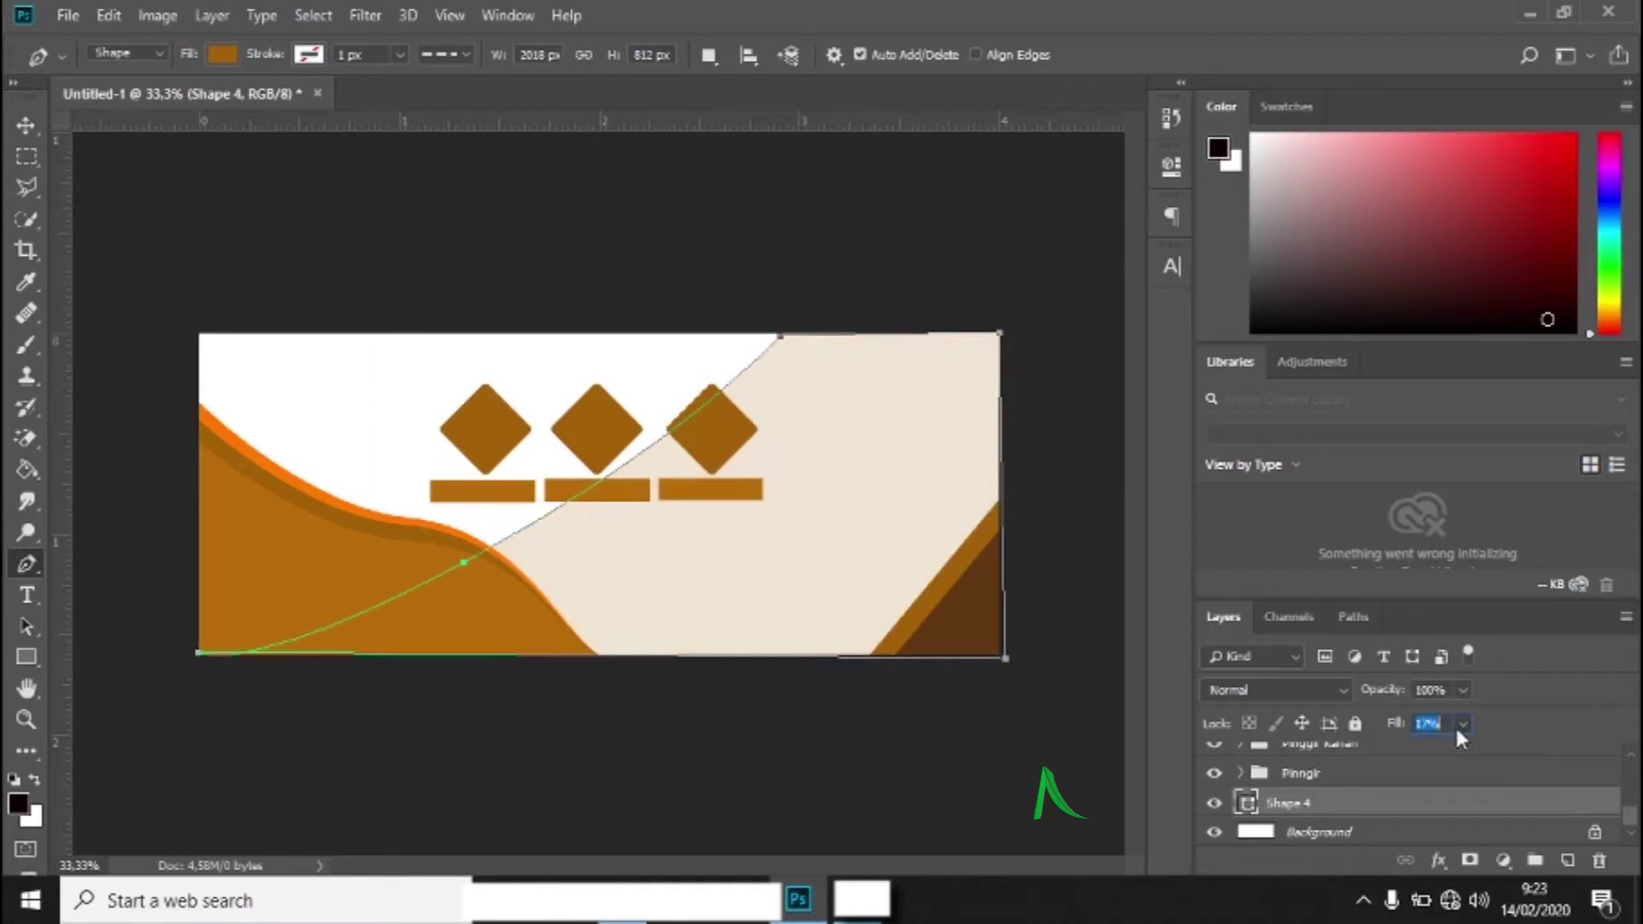
# - Select and collapse the Tempat Orang layer group
pyautogui.moveTo(1632, 823); pyautogui.dragTo(1631, 774)
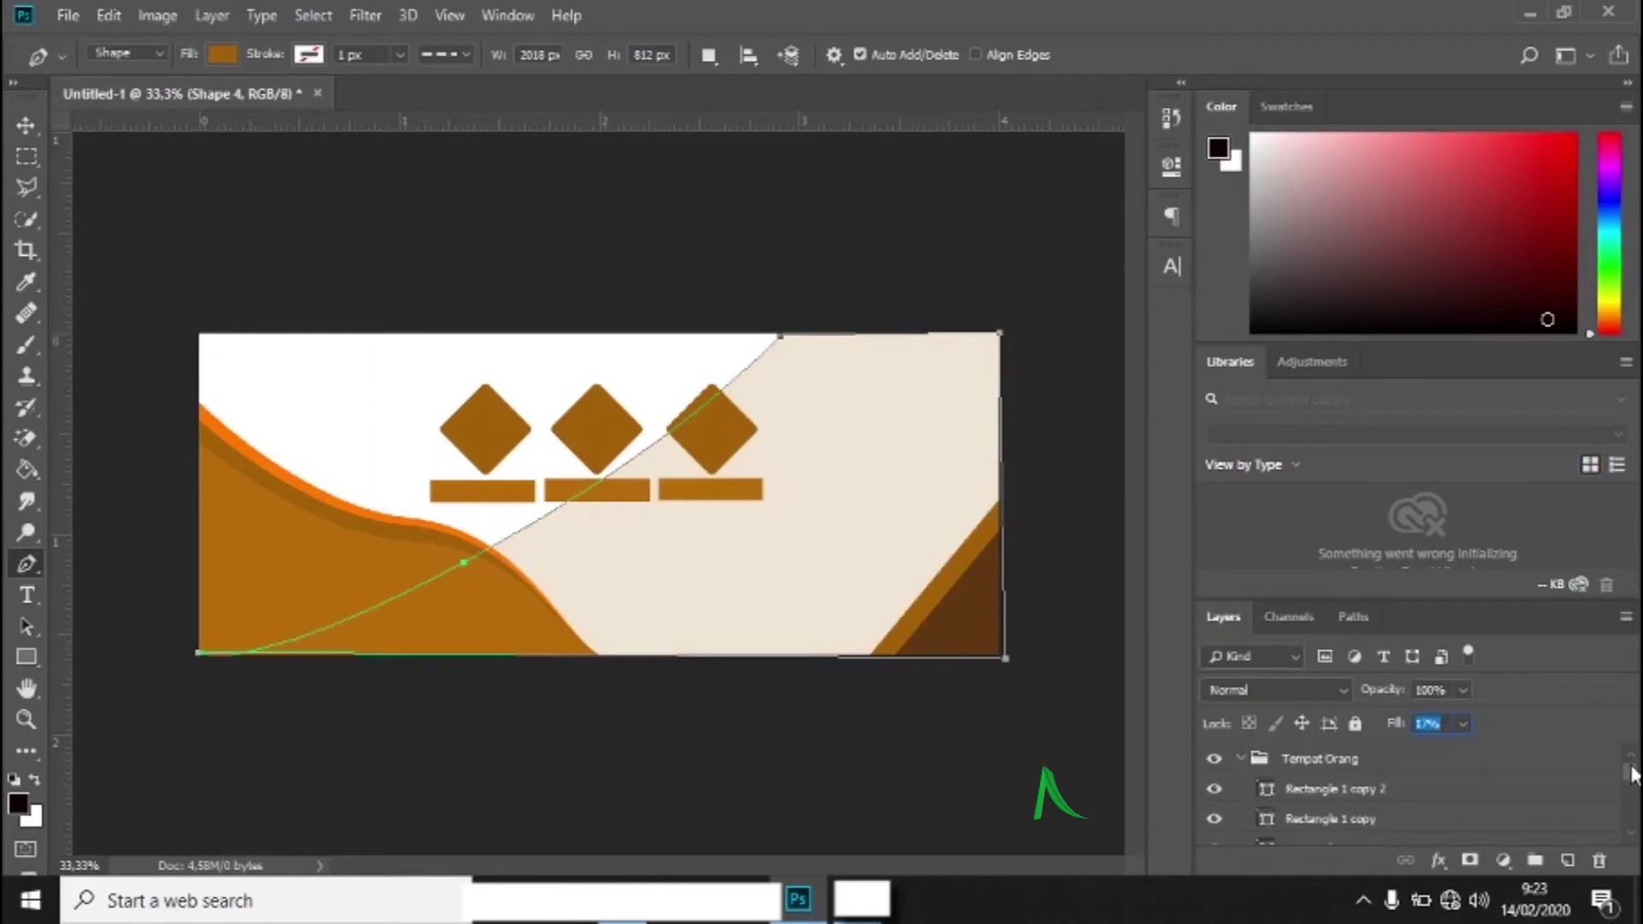
pyautogui.click(1250, 760)
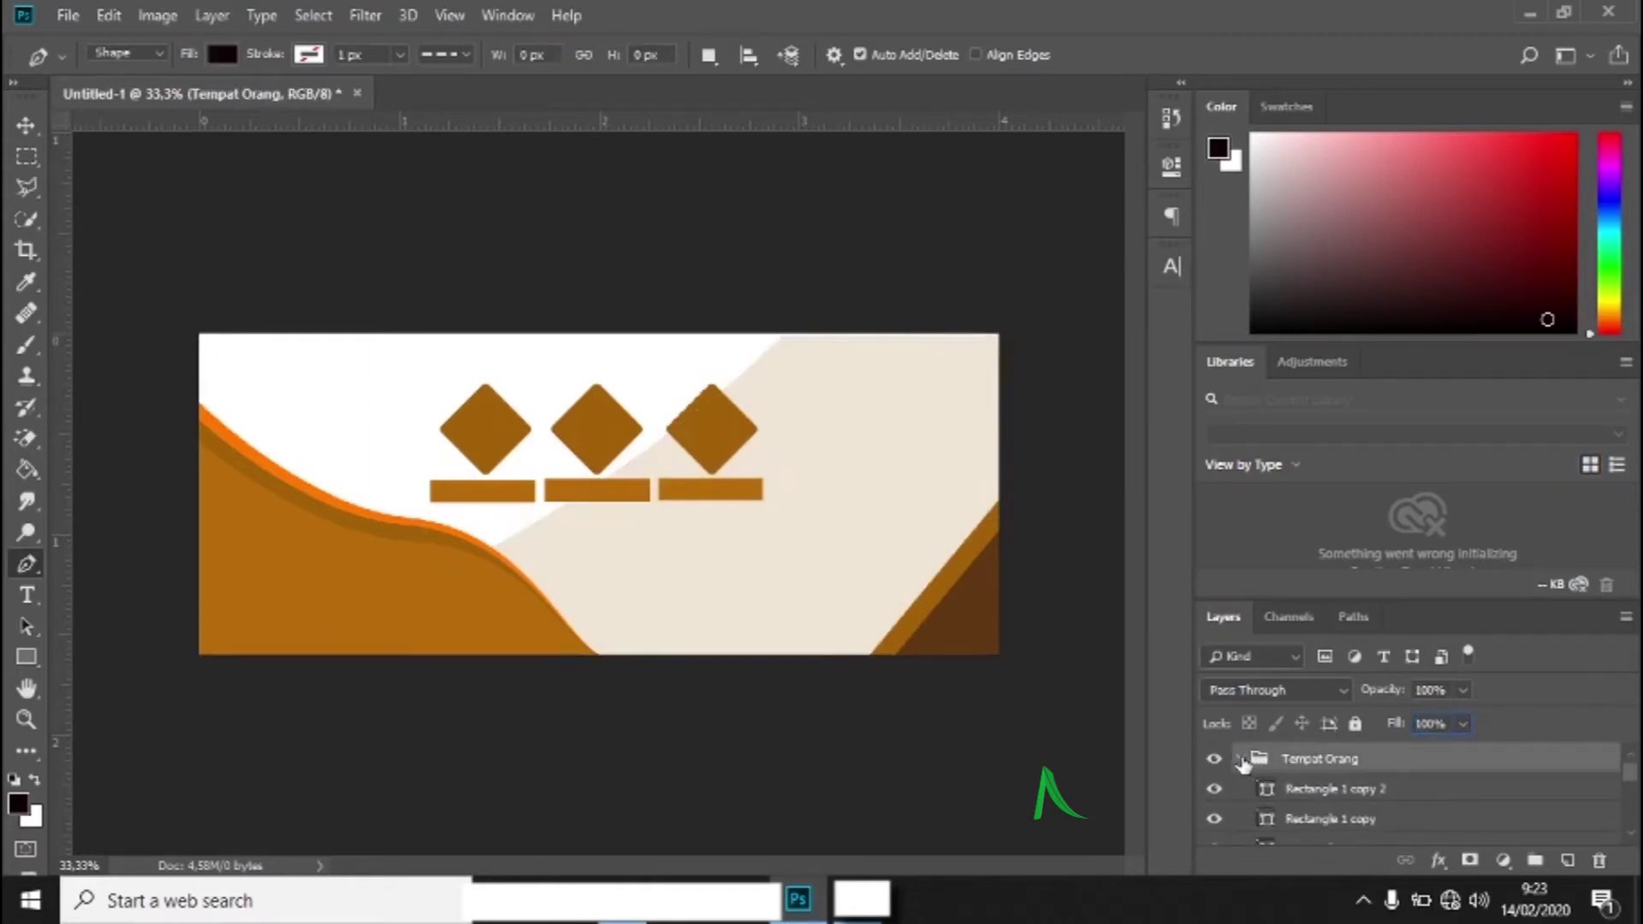
pyautogui.click(1241, 760)
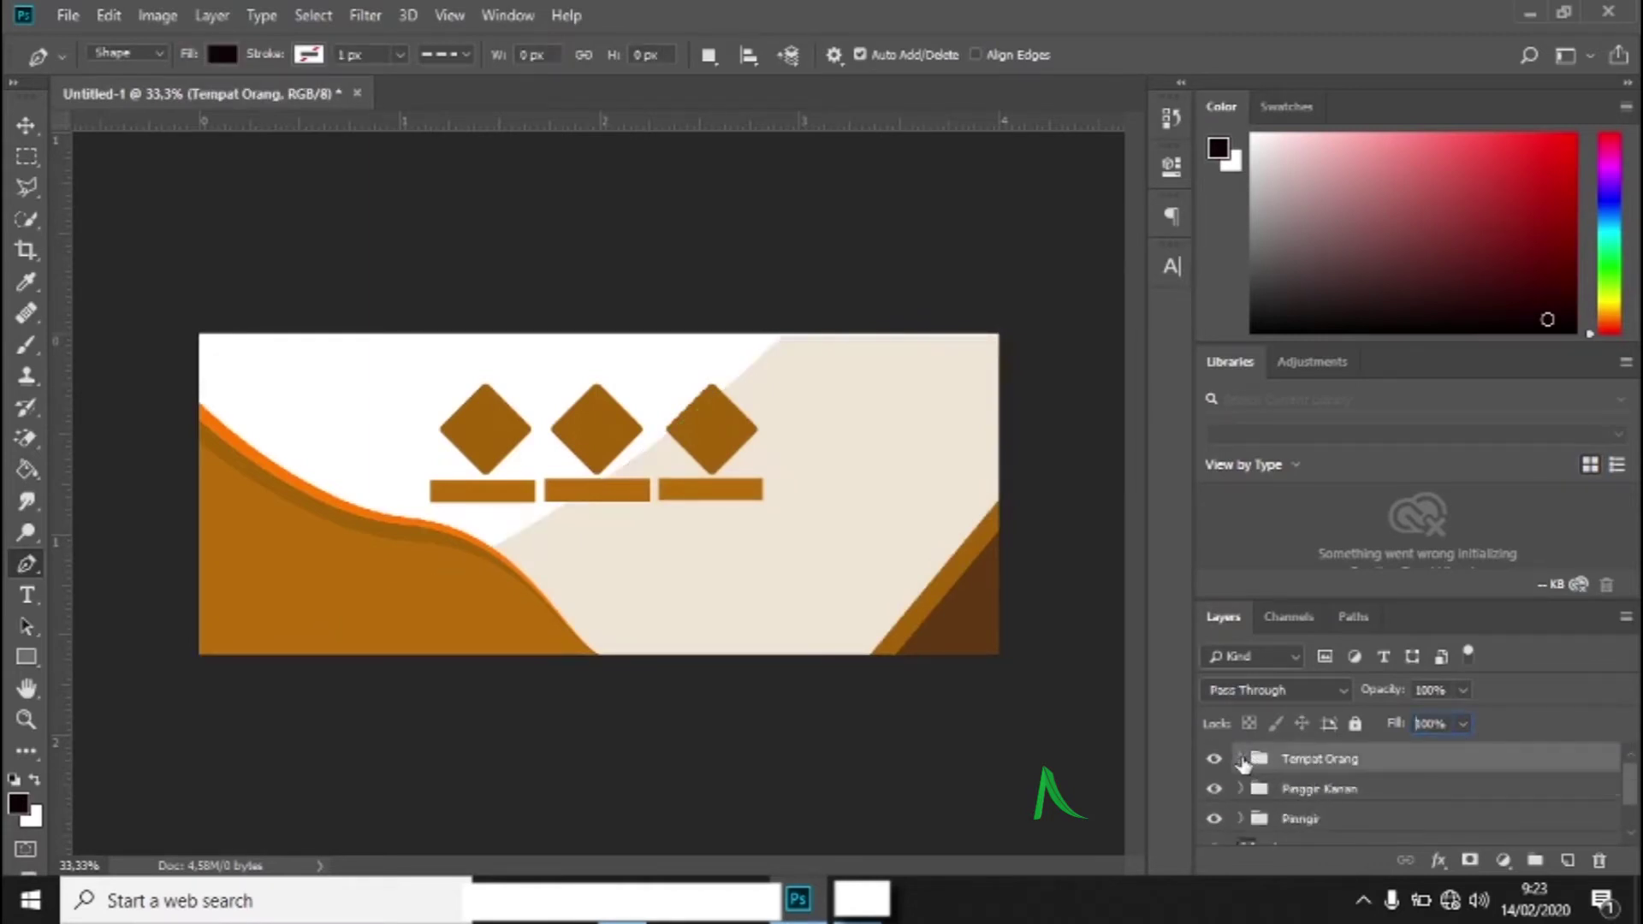
# - Draw a rounded rectangle about 558 × 271 px with 34 px radius at the banner's right edge and fill it dark brown
pyautogui.click(27, 657)
pyautogui.click(128, 683)
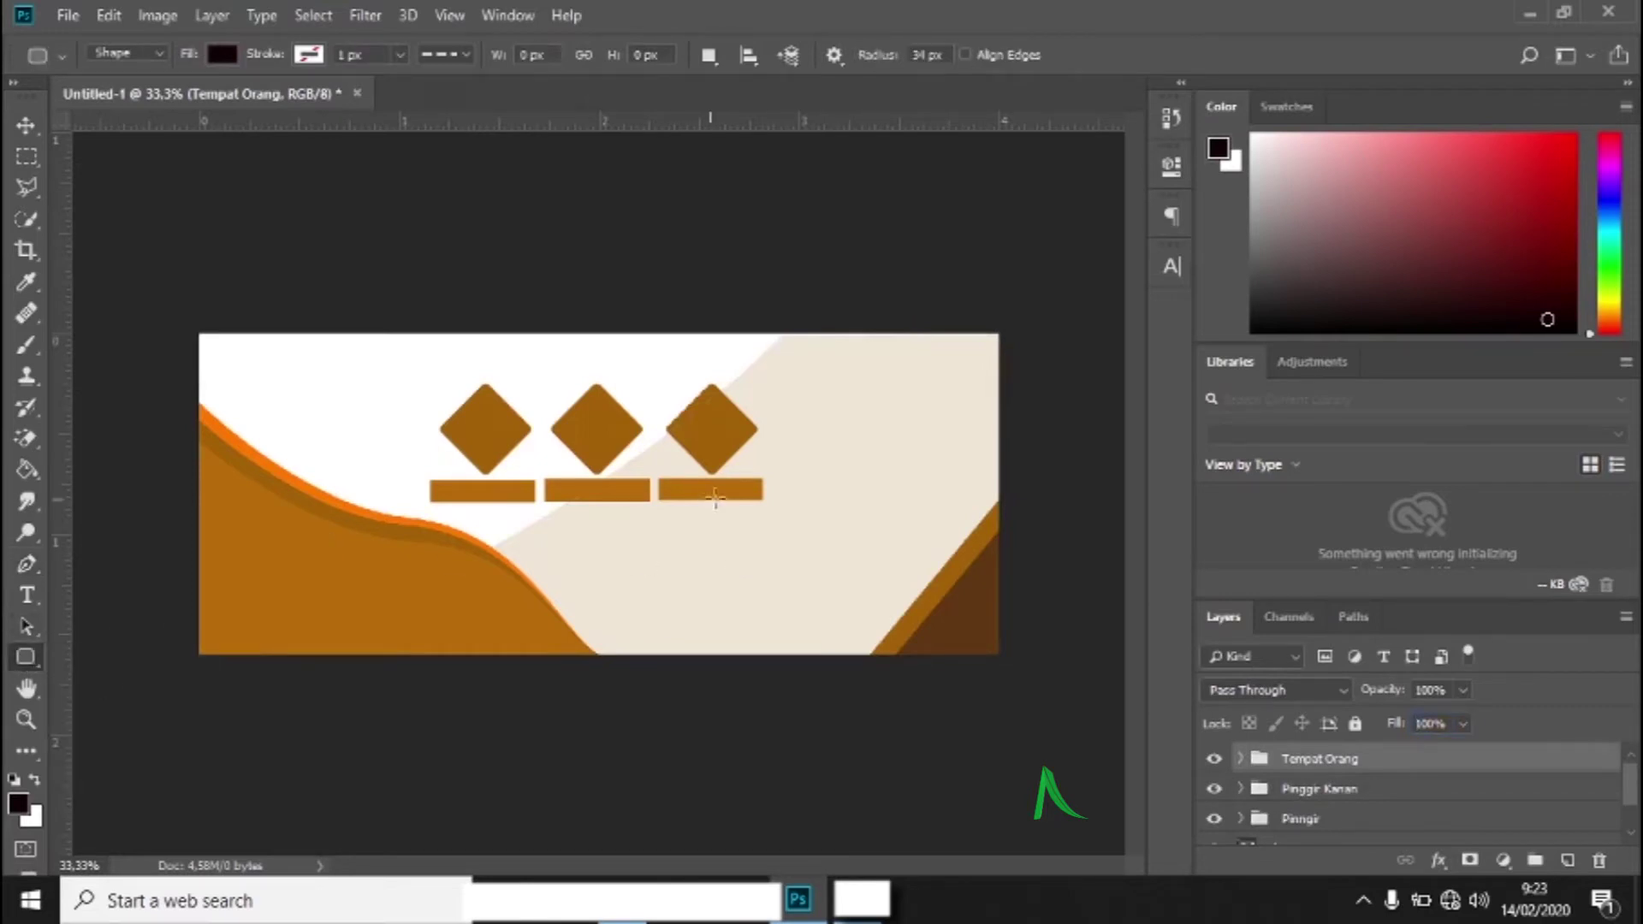
pyautogui.moveTo(997, 406); pyautogui.dragTo(775, 516)
pyautogui.click(1164, 169)
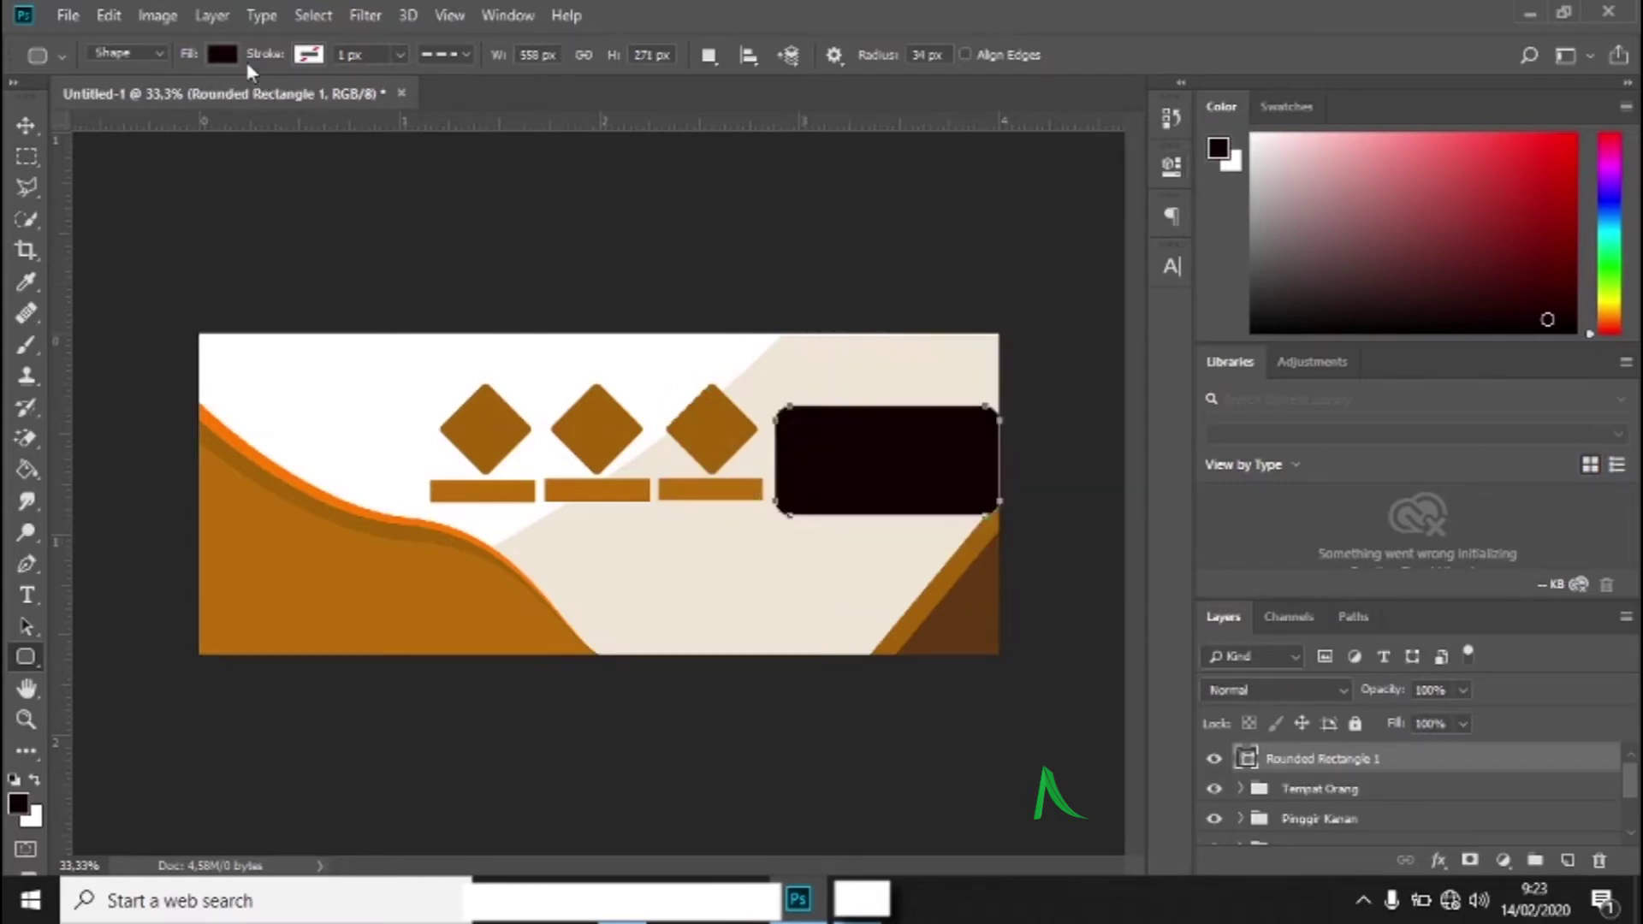
pyautogui.click(221, 54)
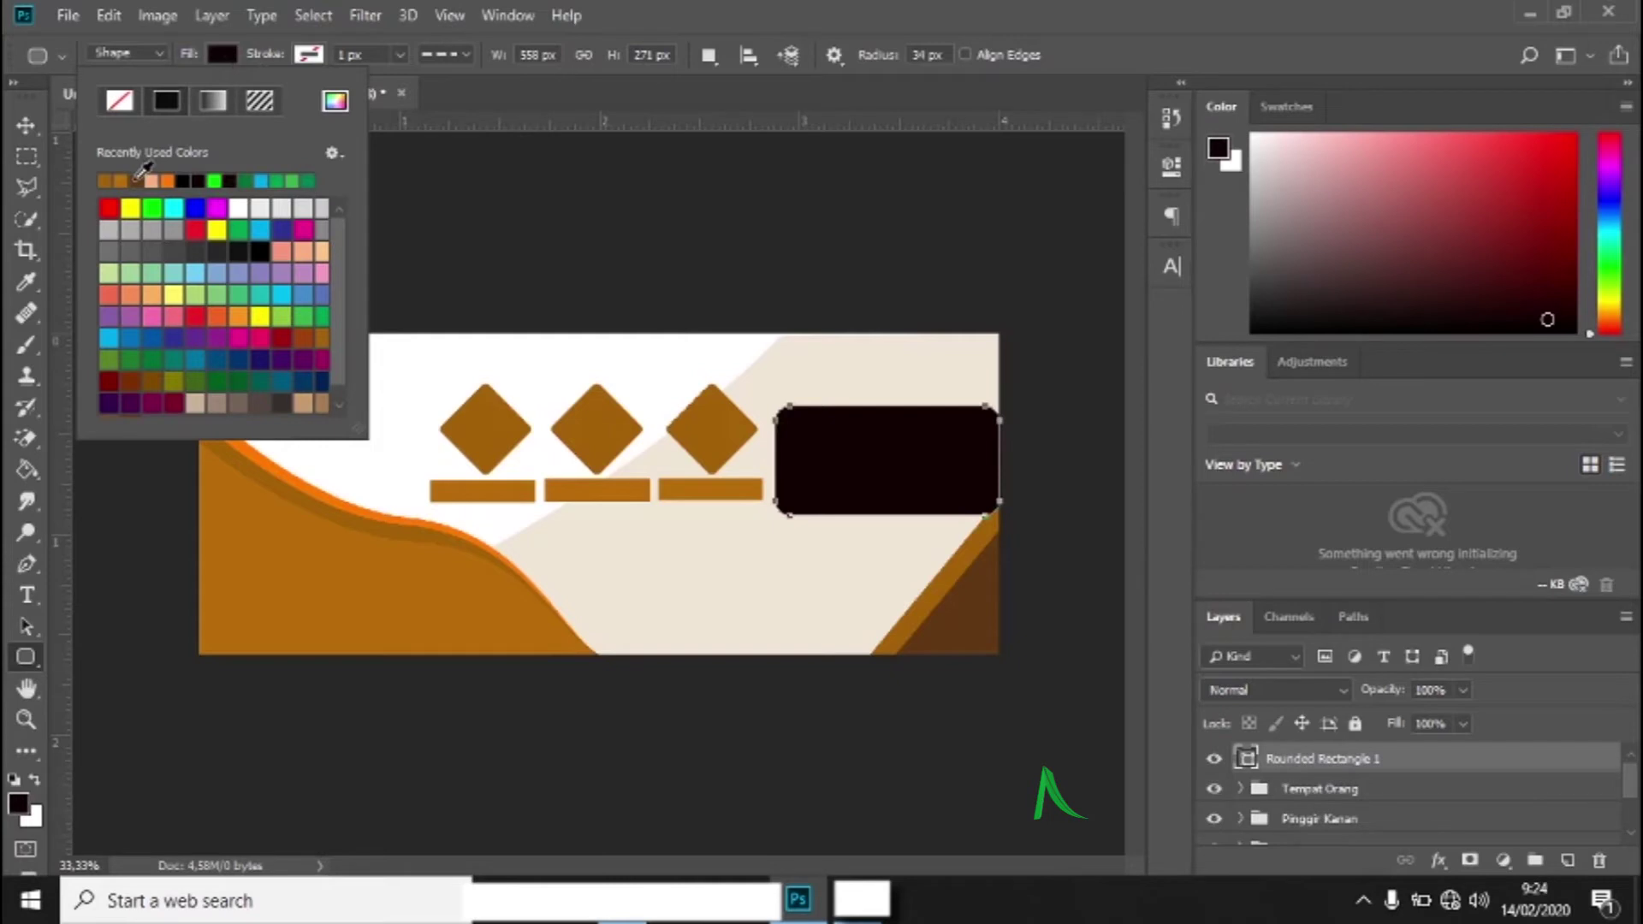
pyautogui.click(140, 181)
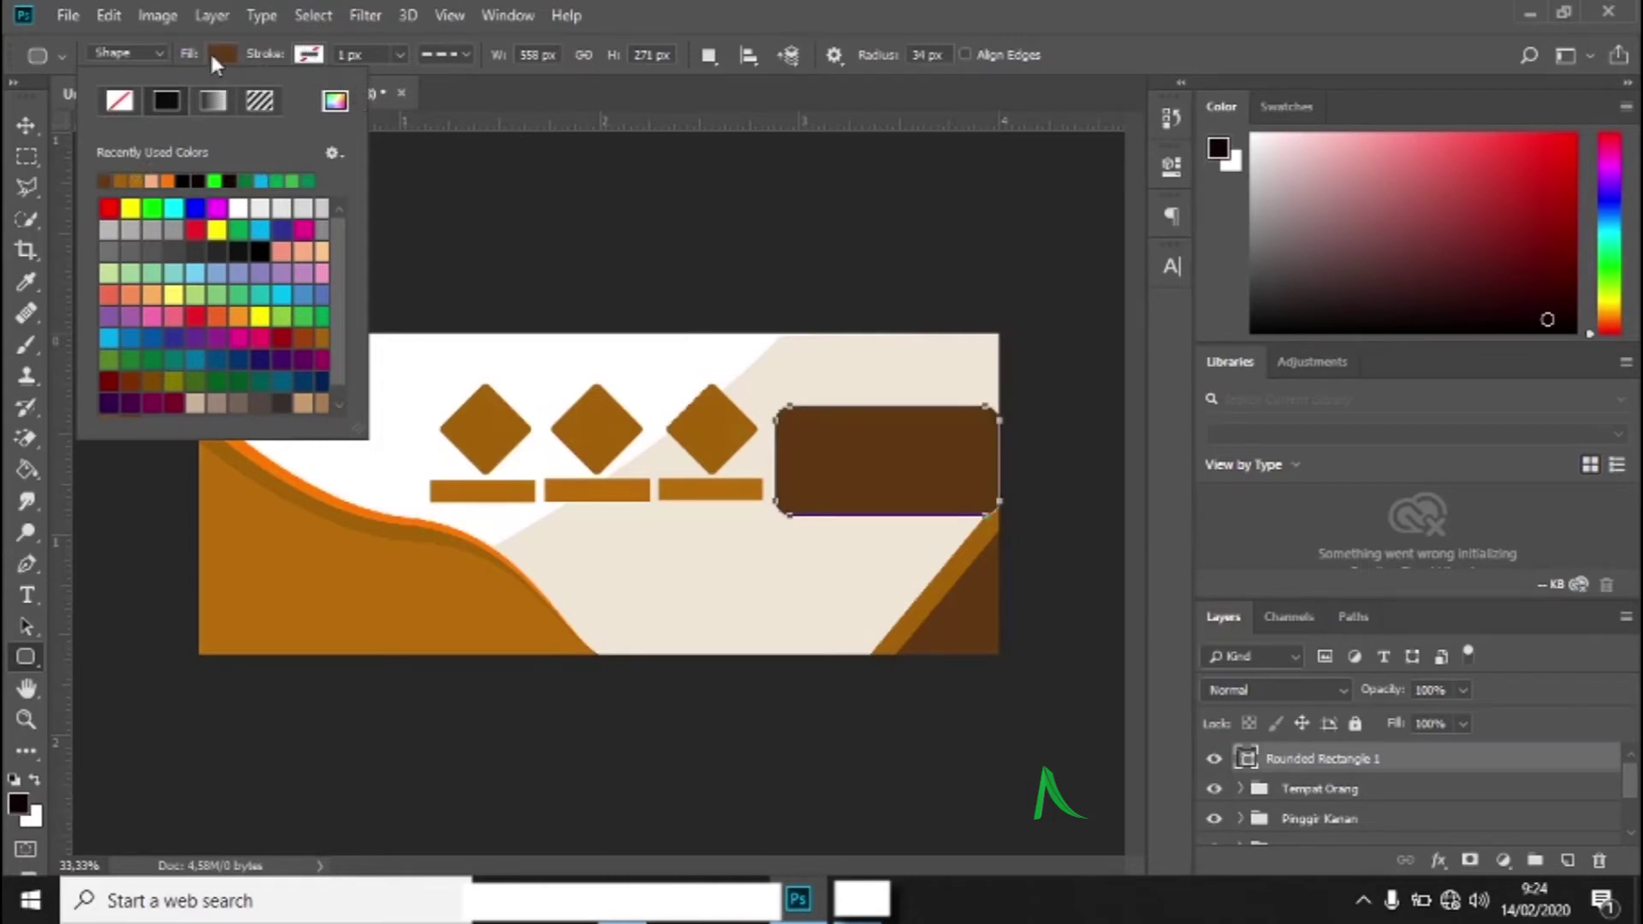
pyautogui.click(212, 56)
# - Stretch the dark brown rounded rectangle past the canvas's right edge to a width of about 617 px
pyautogui.click(109, 16)
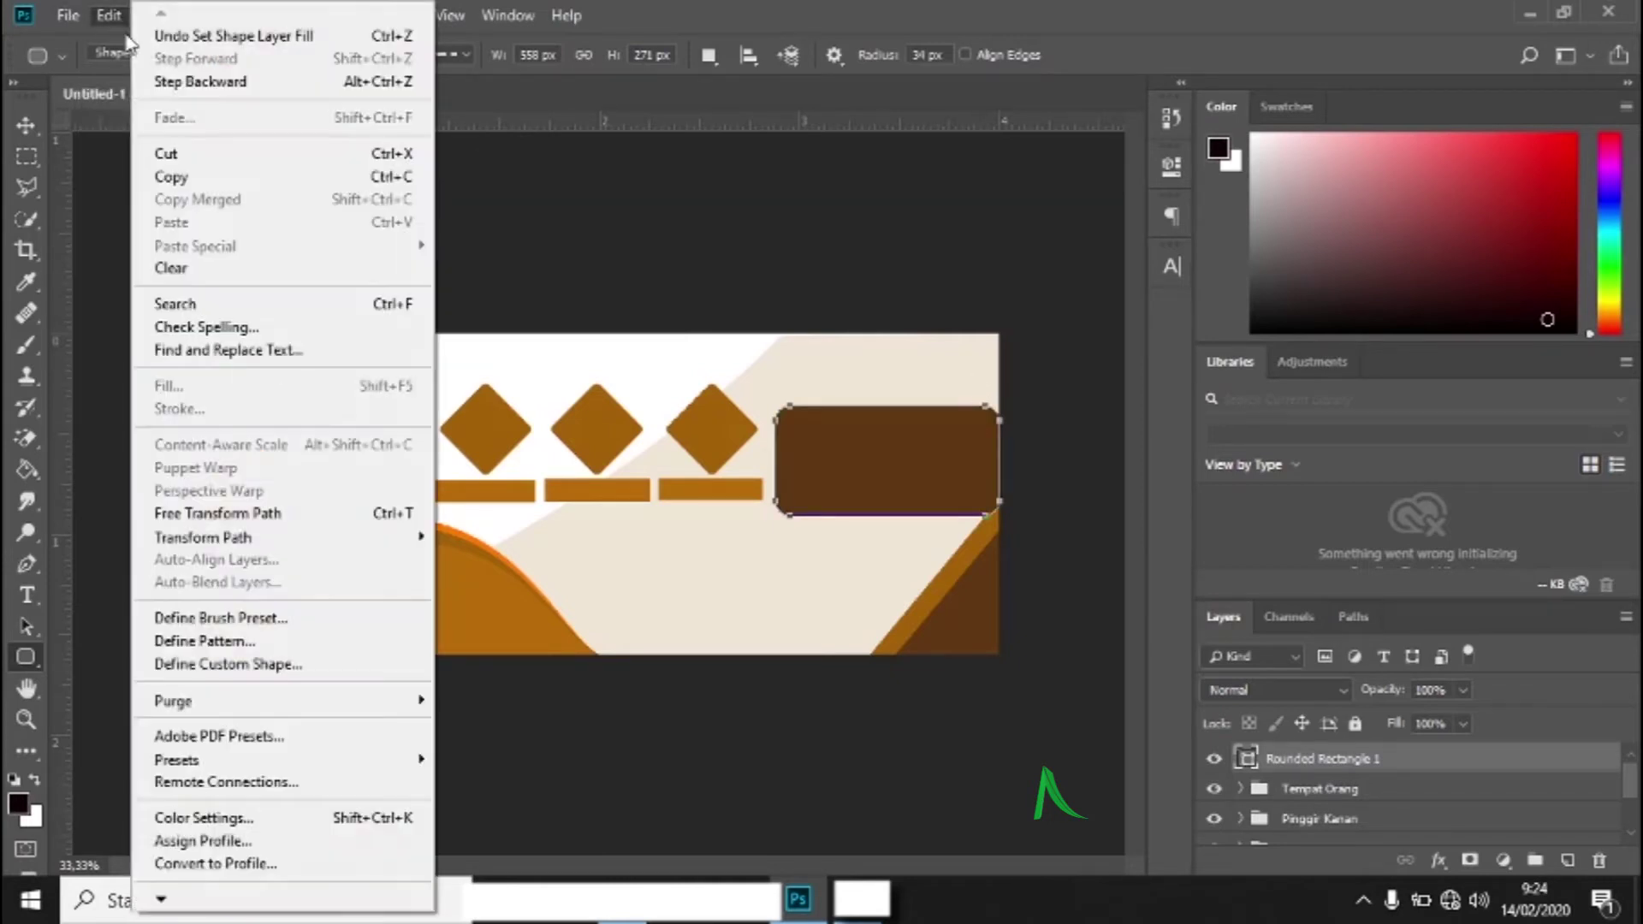
pyautogui.click(356, 511)
pyautogui.moveTo(1002, 461); pyautogui.dragTo(1032, 461)
pyautogui.click(938, 57)
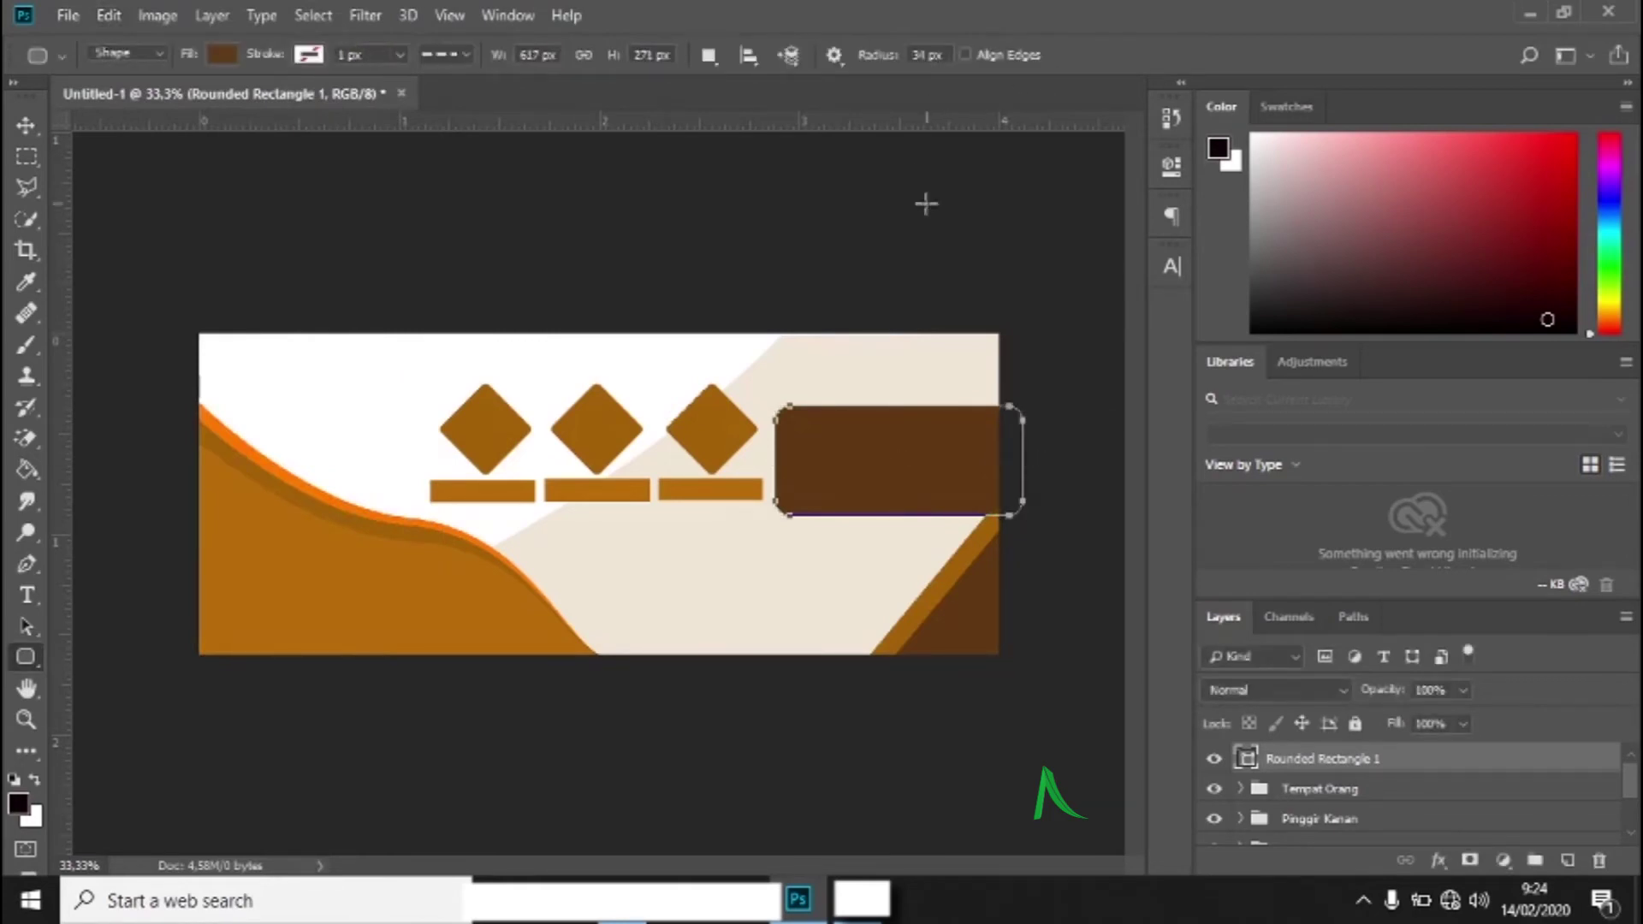
# - Draw a rectangle about 120 × 60 px in the banner's top-right corner, above the Tempat Orang group, and fill it orange
pyautogui.click(1269, 789)
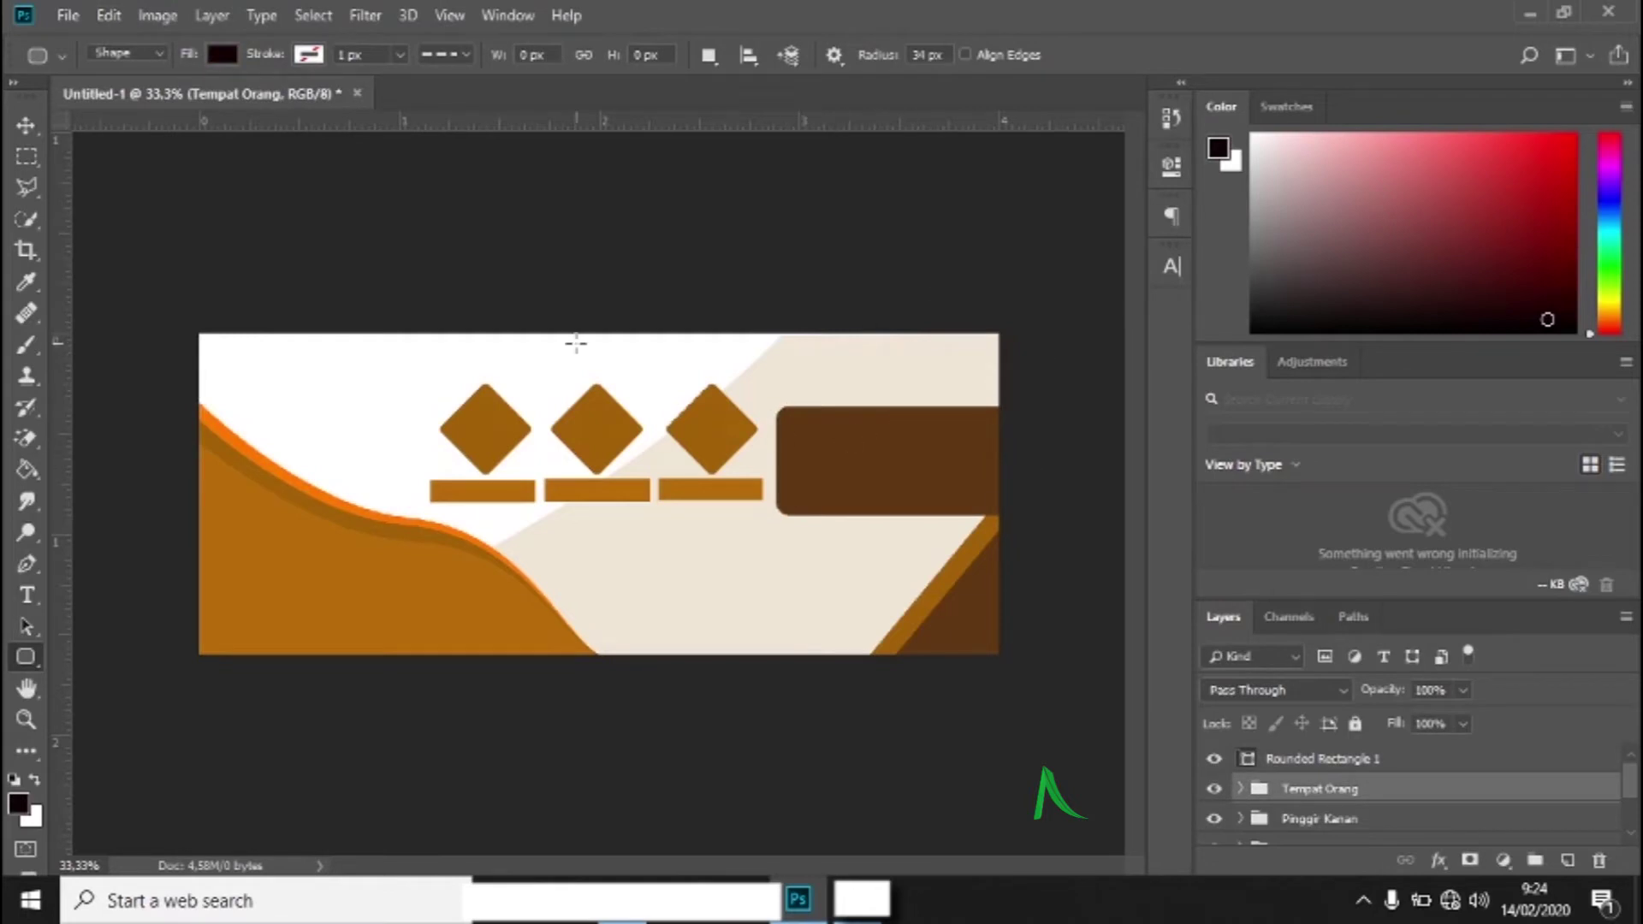
pyautogui.rightClick(25, 656)
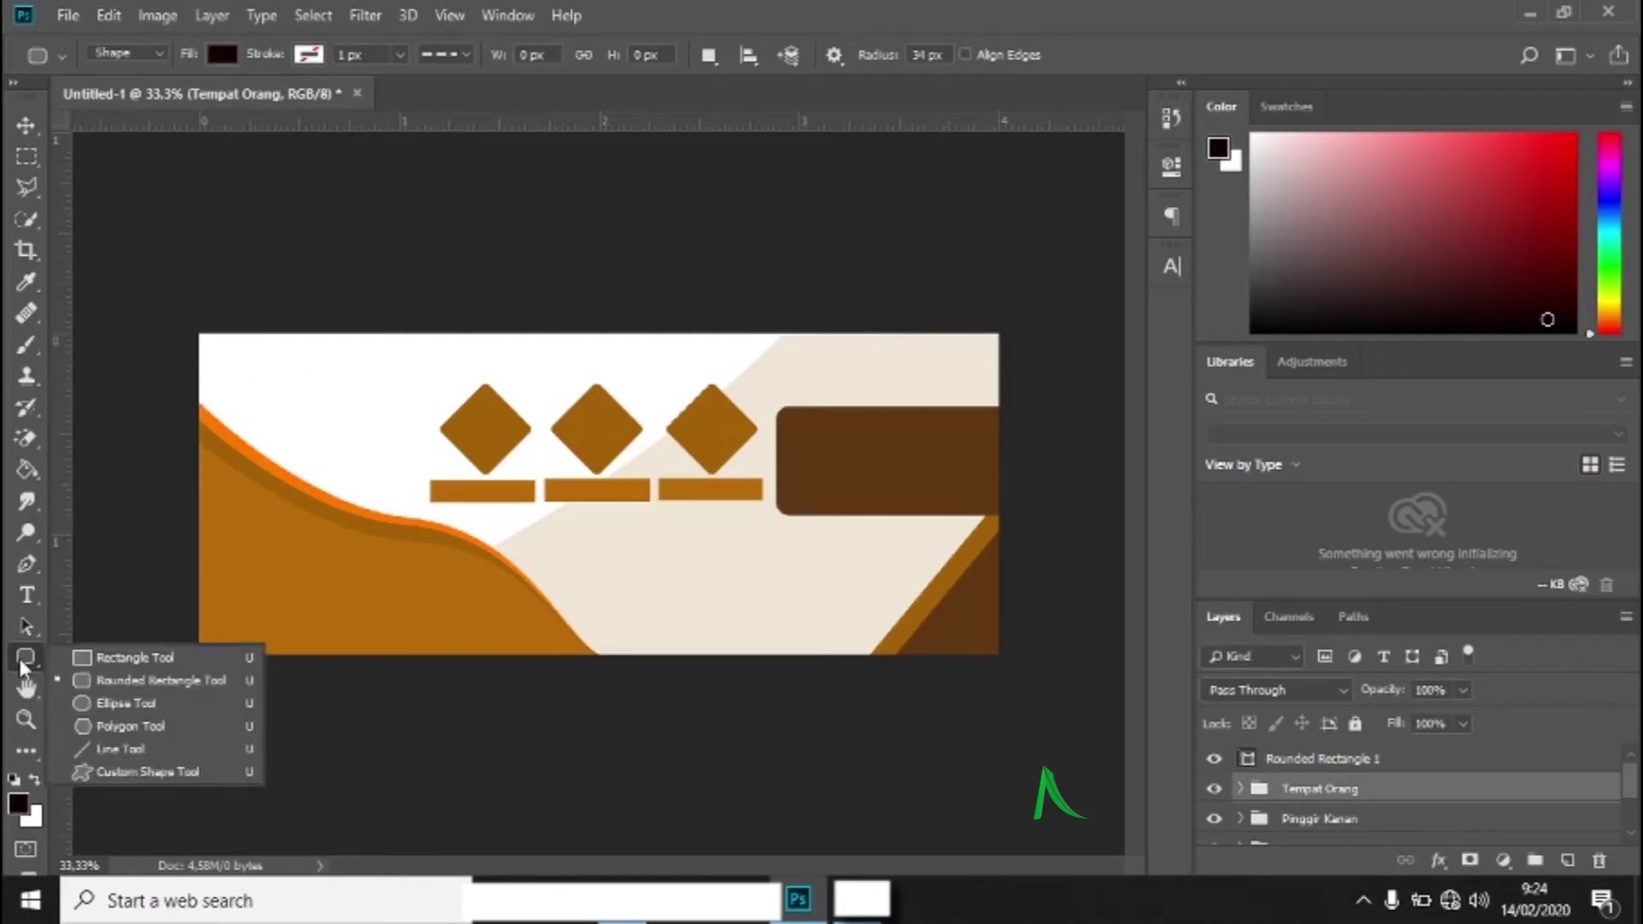
pyautogui.click(91, 659)
pyautogui.moveTo(959, 330); pyautogui.dragTo(1007, 353)
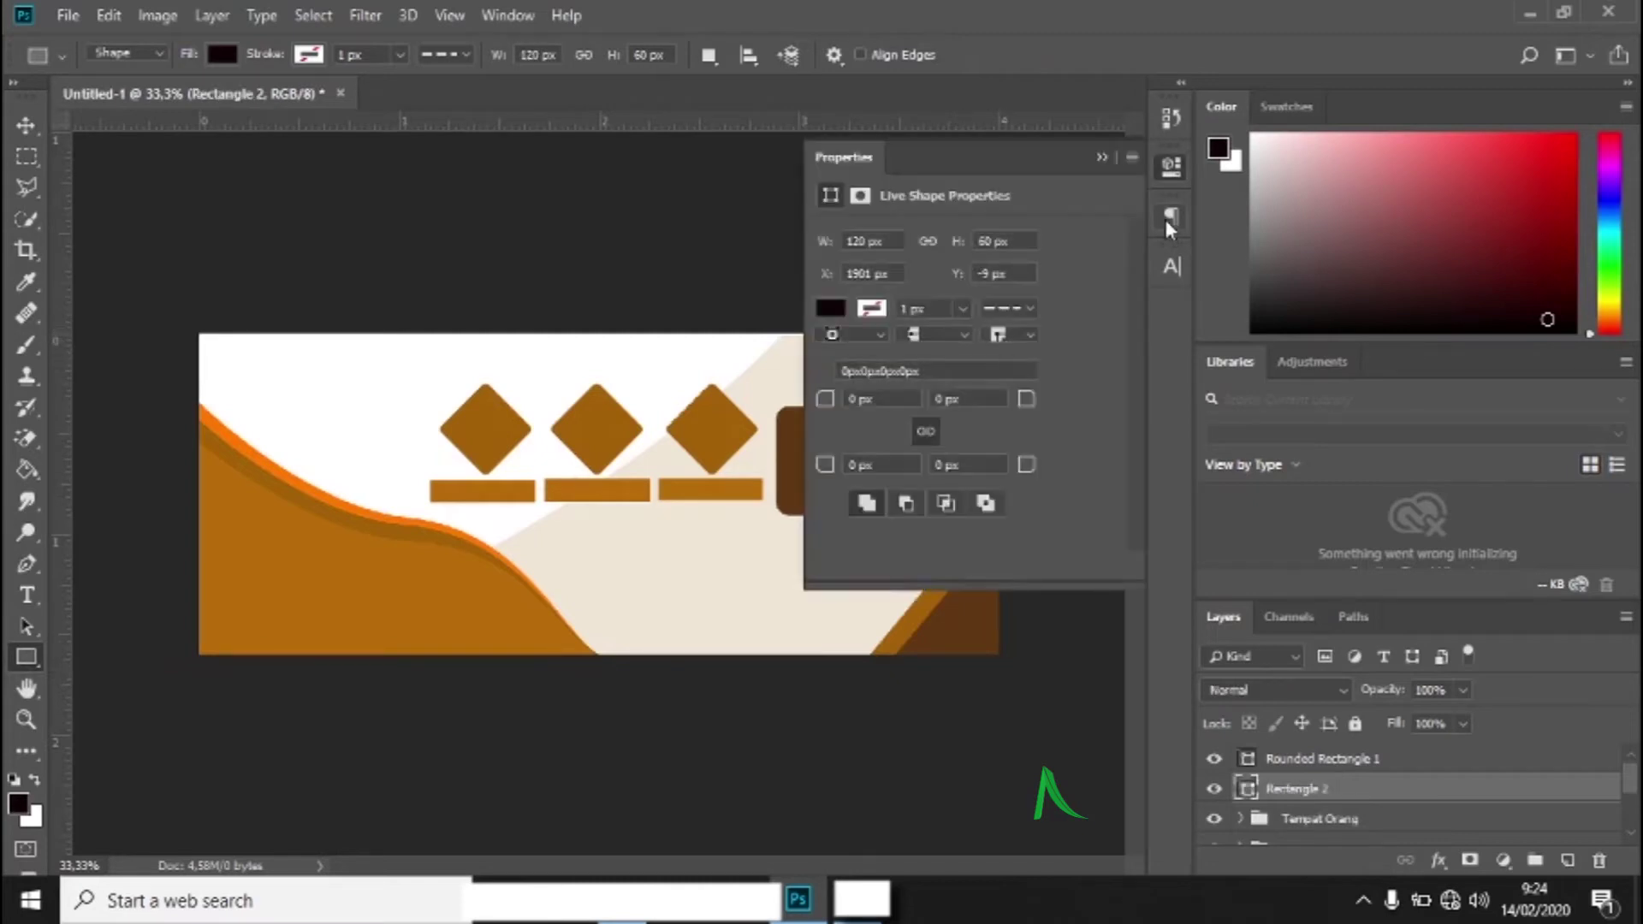
pyautogui.click(1170, 168)
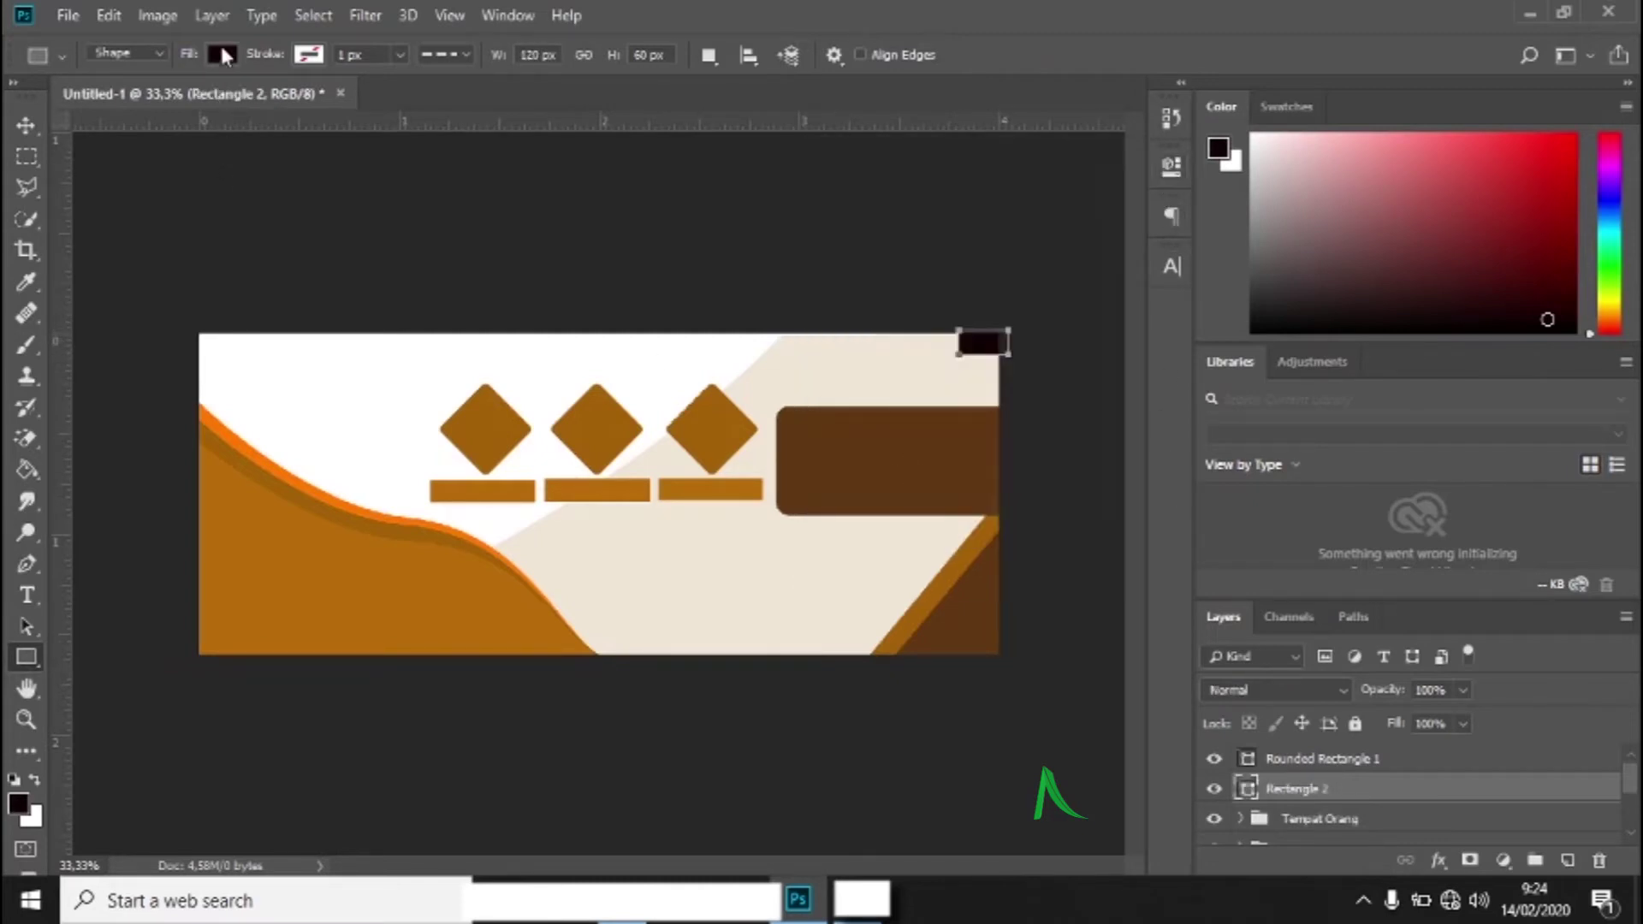
pyautogui.click(223, 54)
pyautogui.click(169, 180)
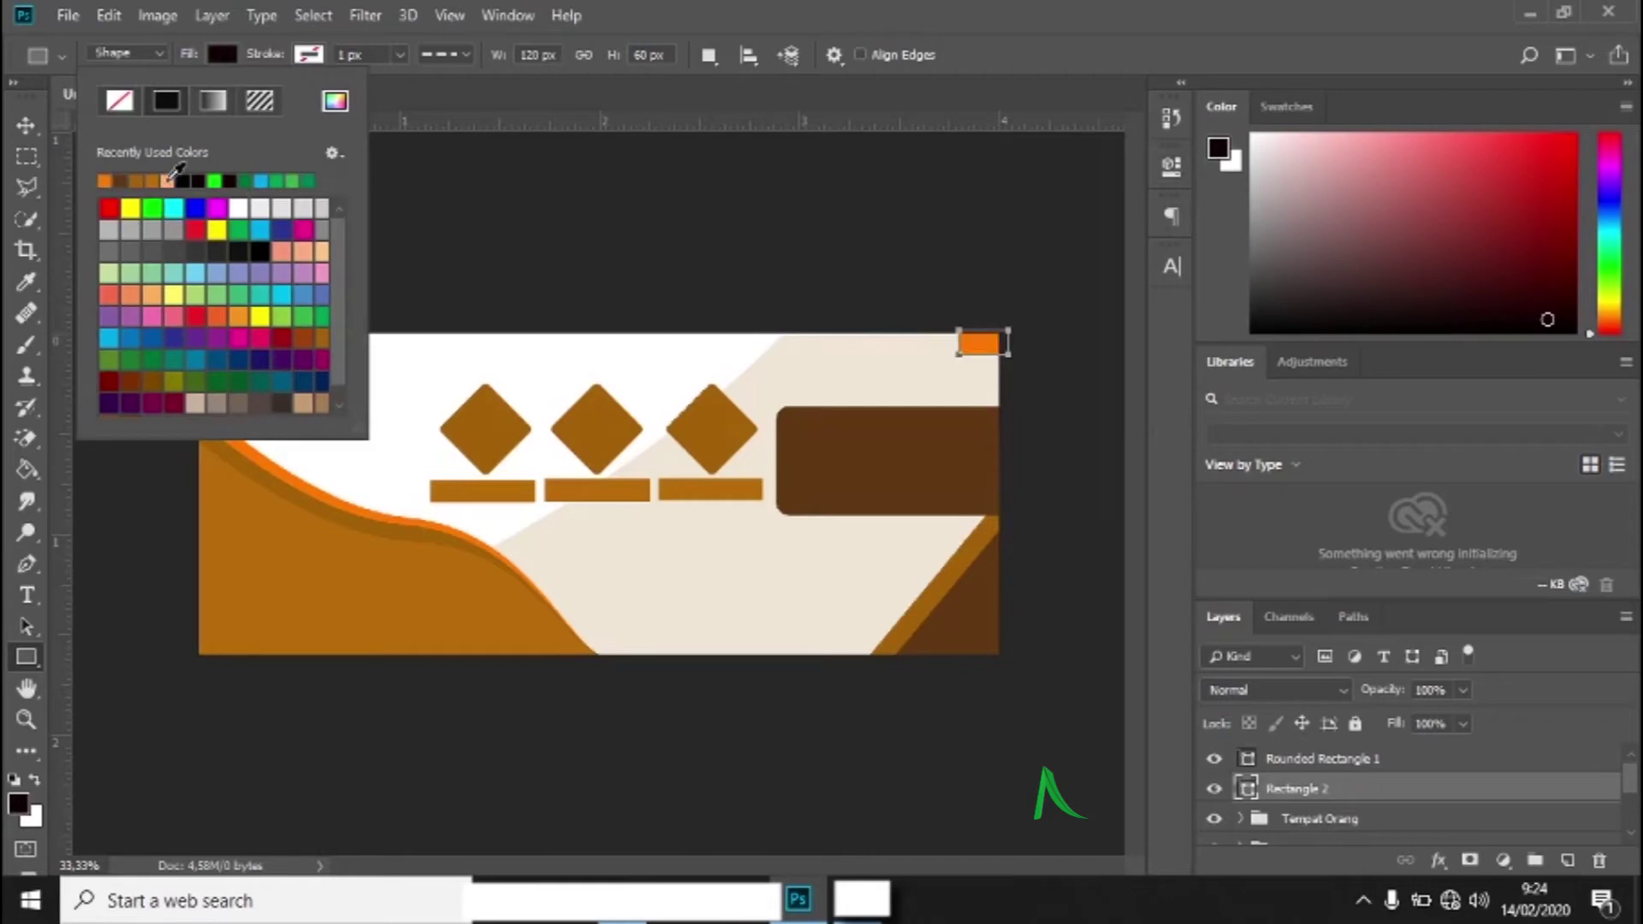
pyautogui.click(229, 60)
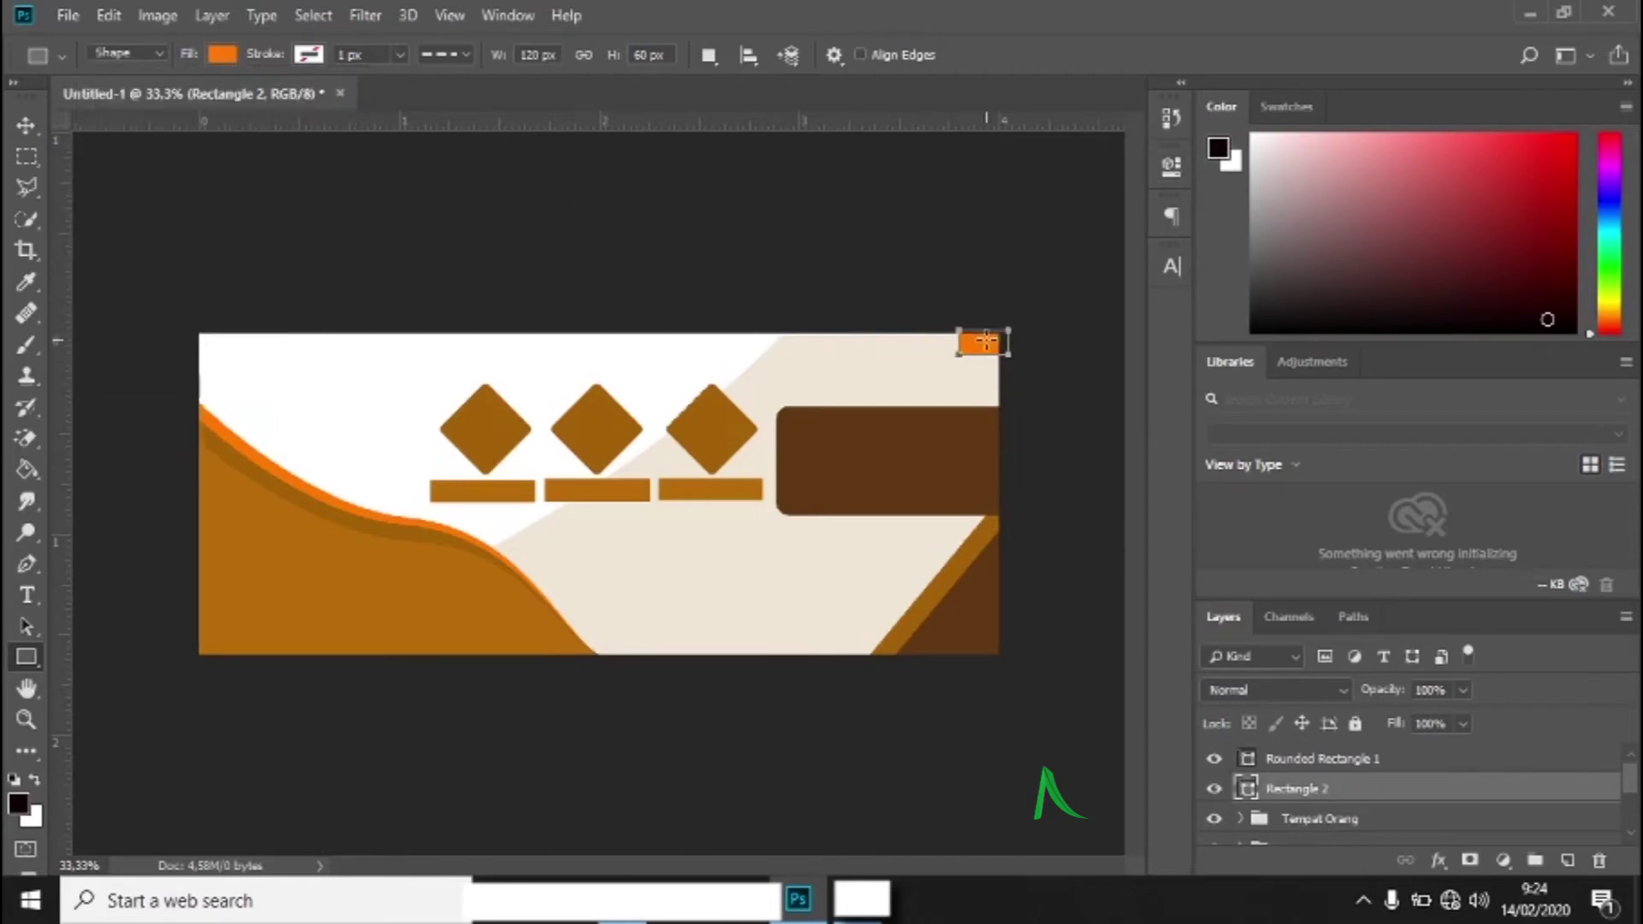
# - Enlarge the orange corner rectangle down and left to about 145 × 69 px
pyautogui.click(109, 15)
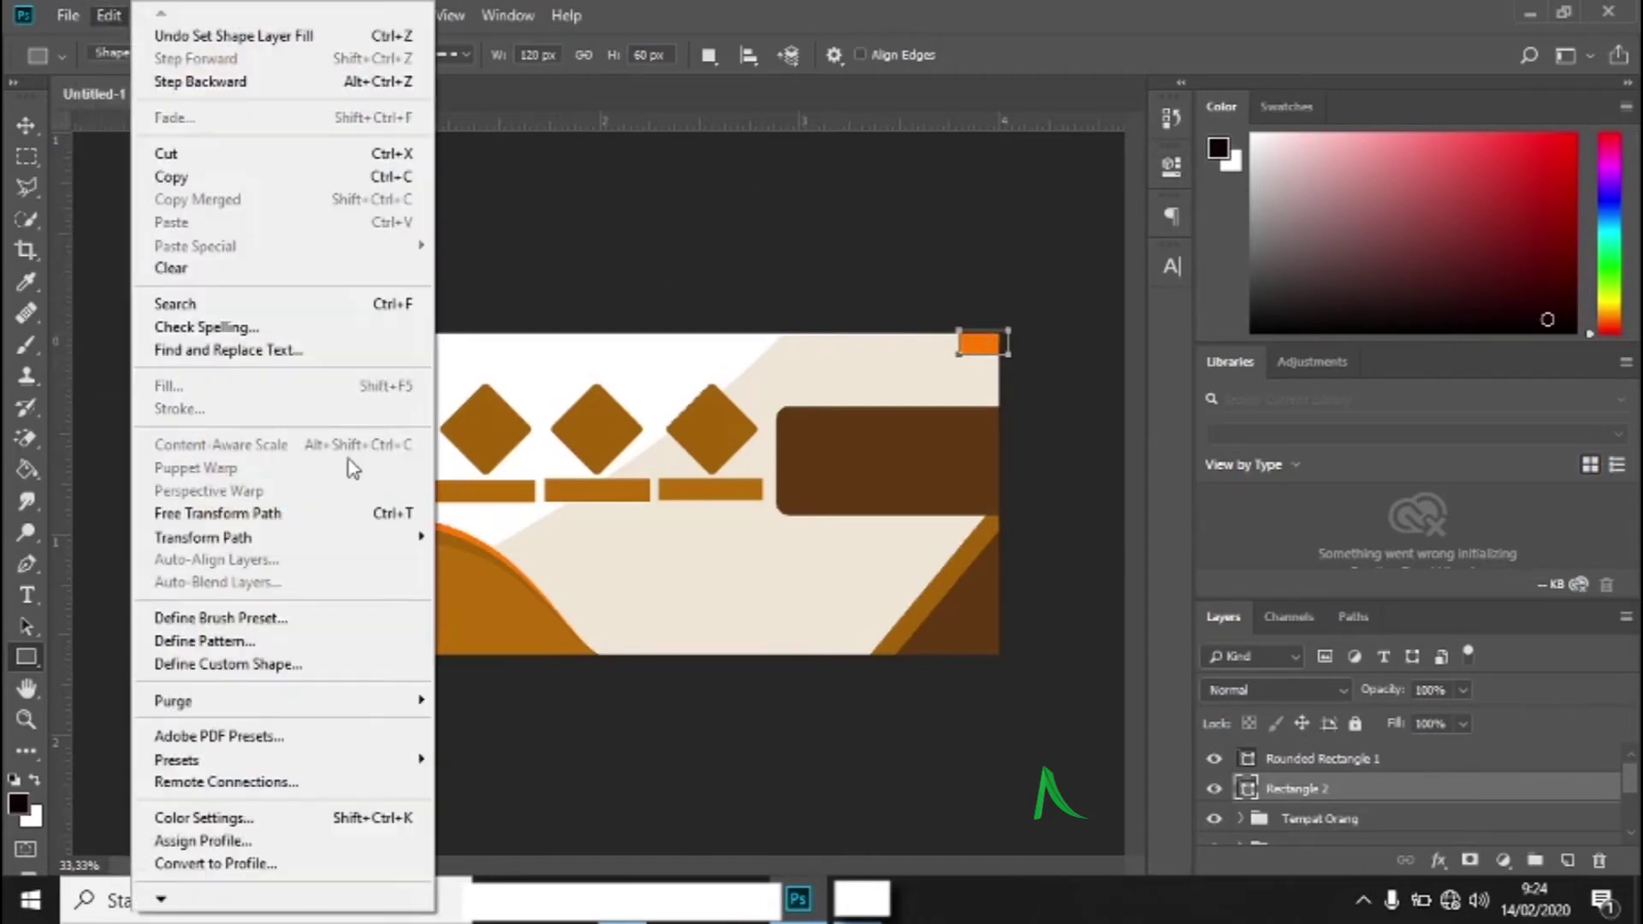
pyautogui.click(302, 508)
pyautogui.moveTo(962, 347); pyautogui.dragTo(948, 357)
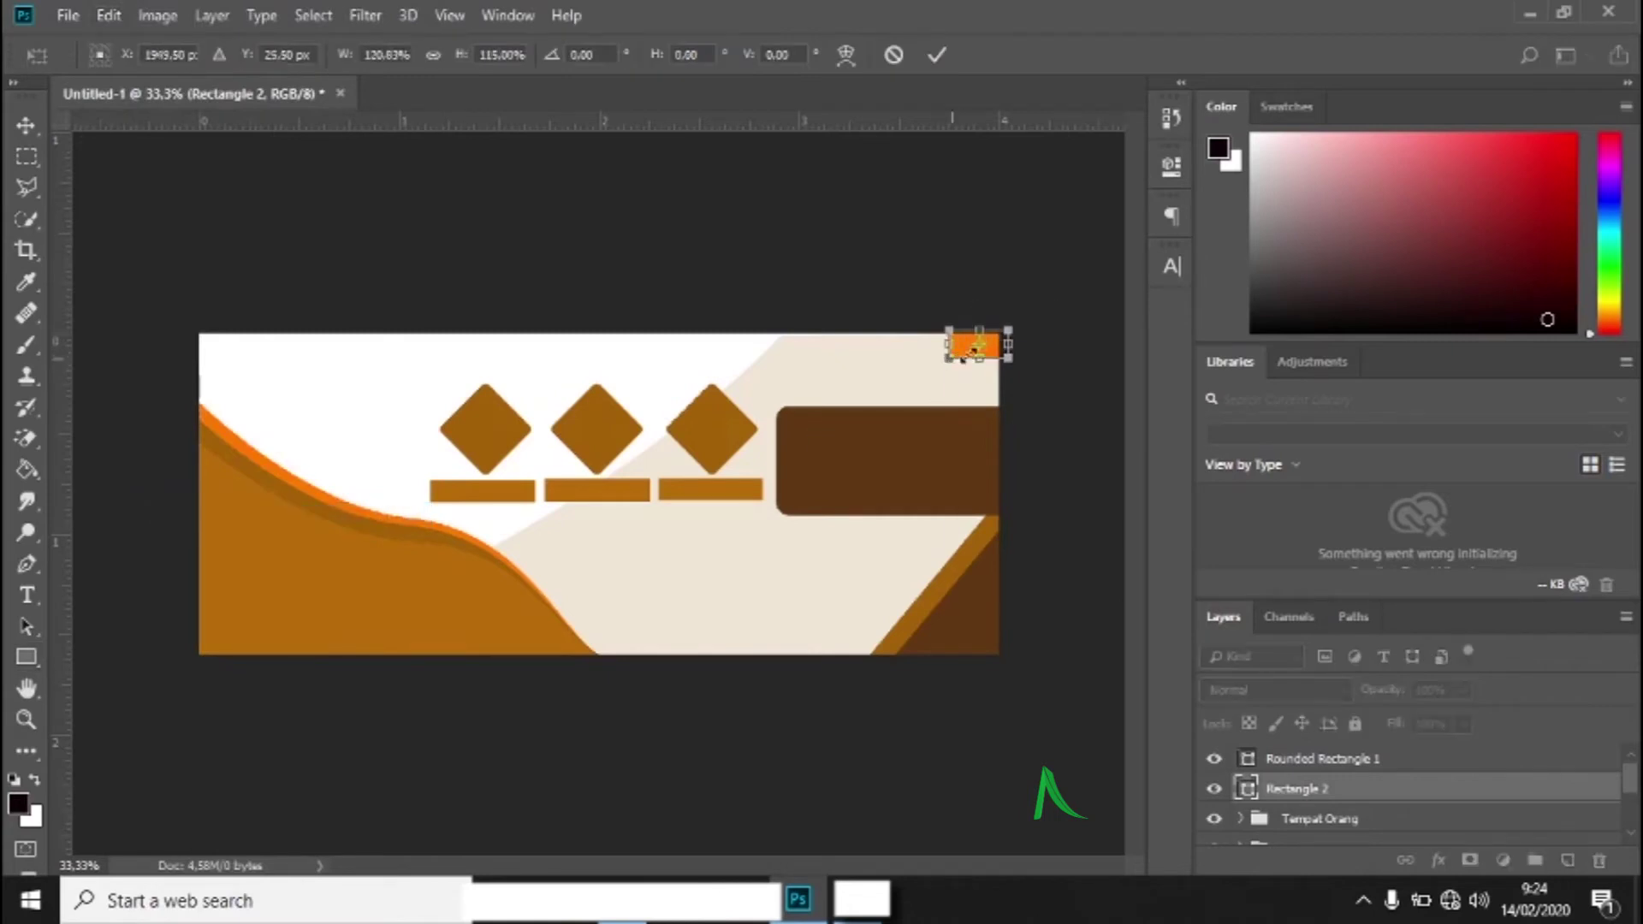
pyautogui.click(936, 55)
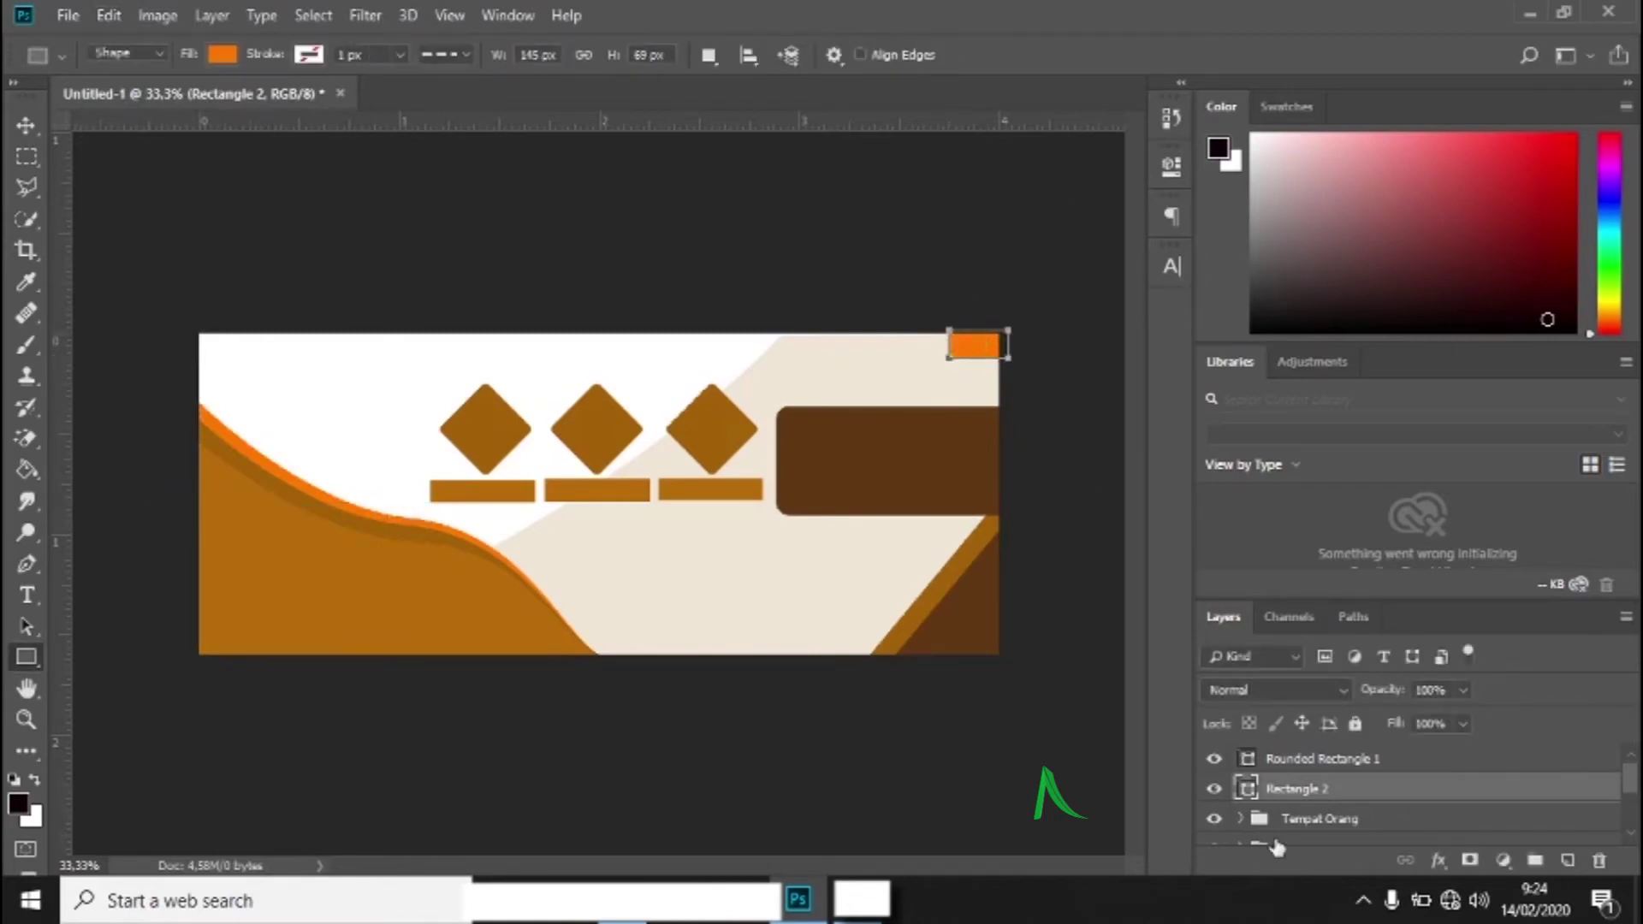
# - Duplicate the orange corner rectangle and offset the copy down and right so it overhangs the canvas edge
pyautogui.rightClick(1349, 797)
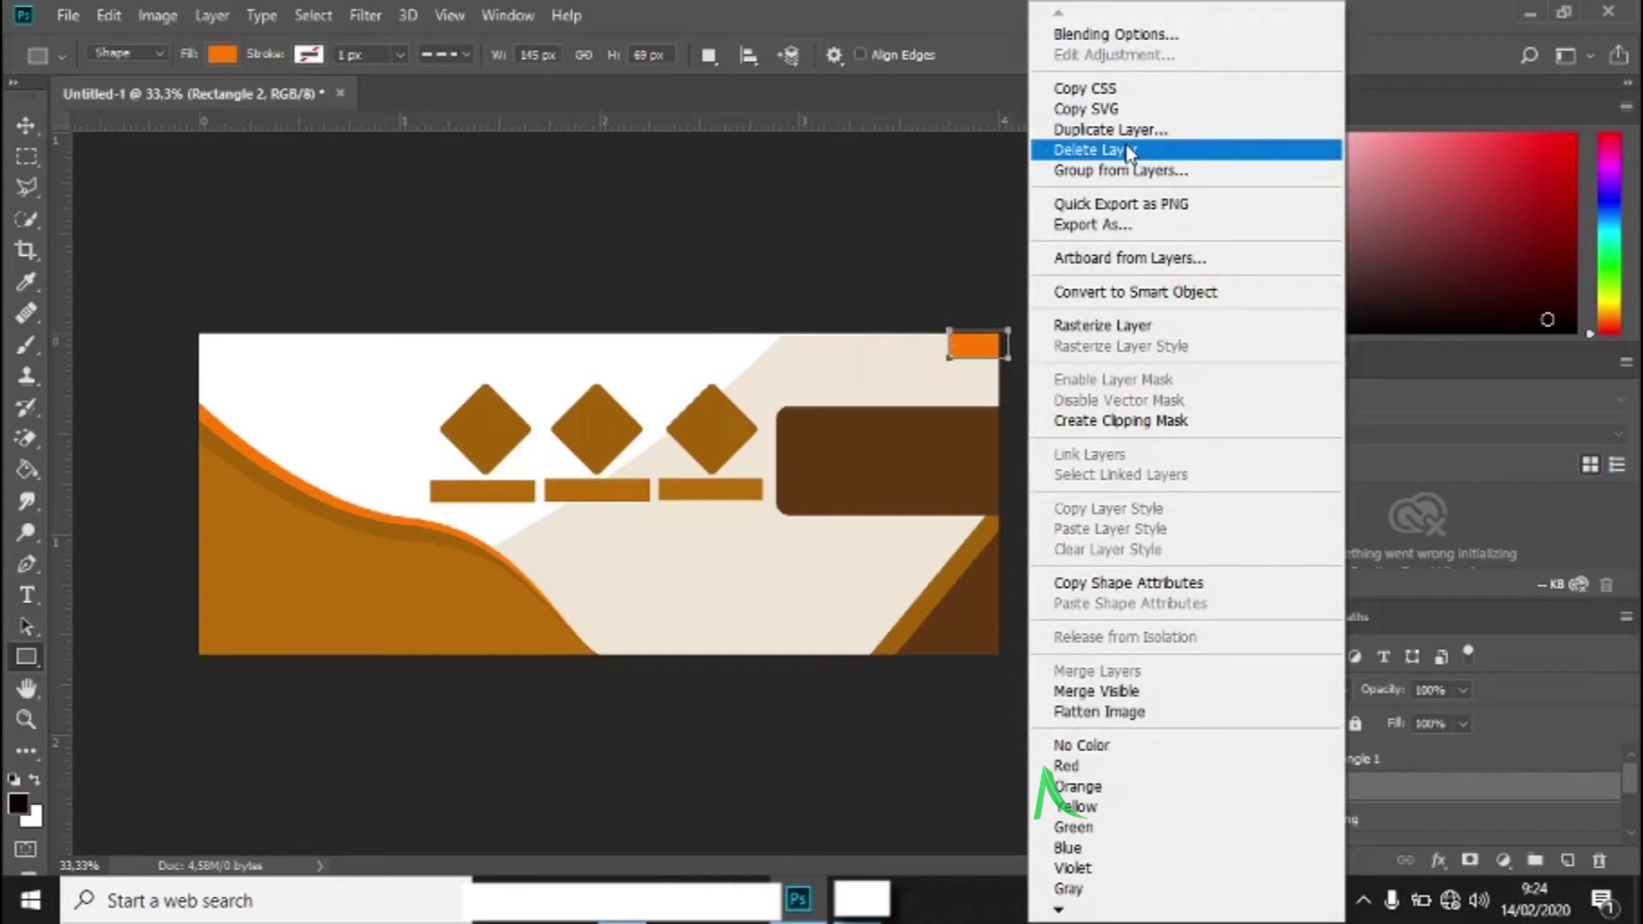
pyautogui.click(1110, 129)
pyautogui.click(1020, 231)
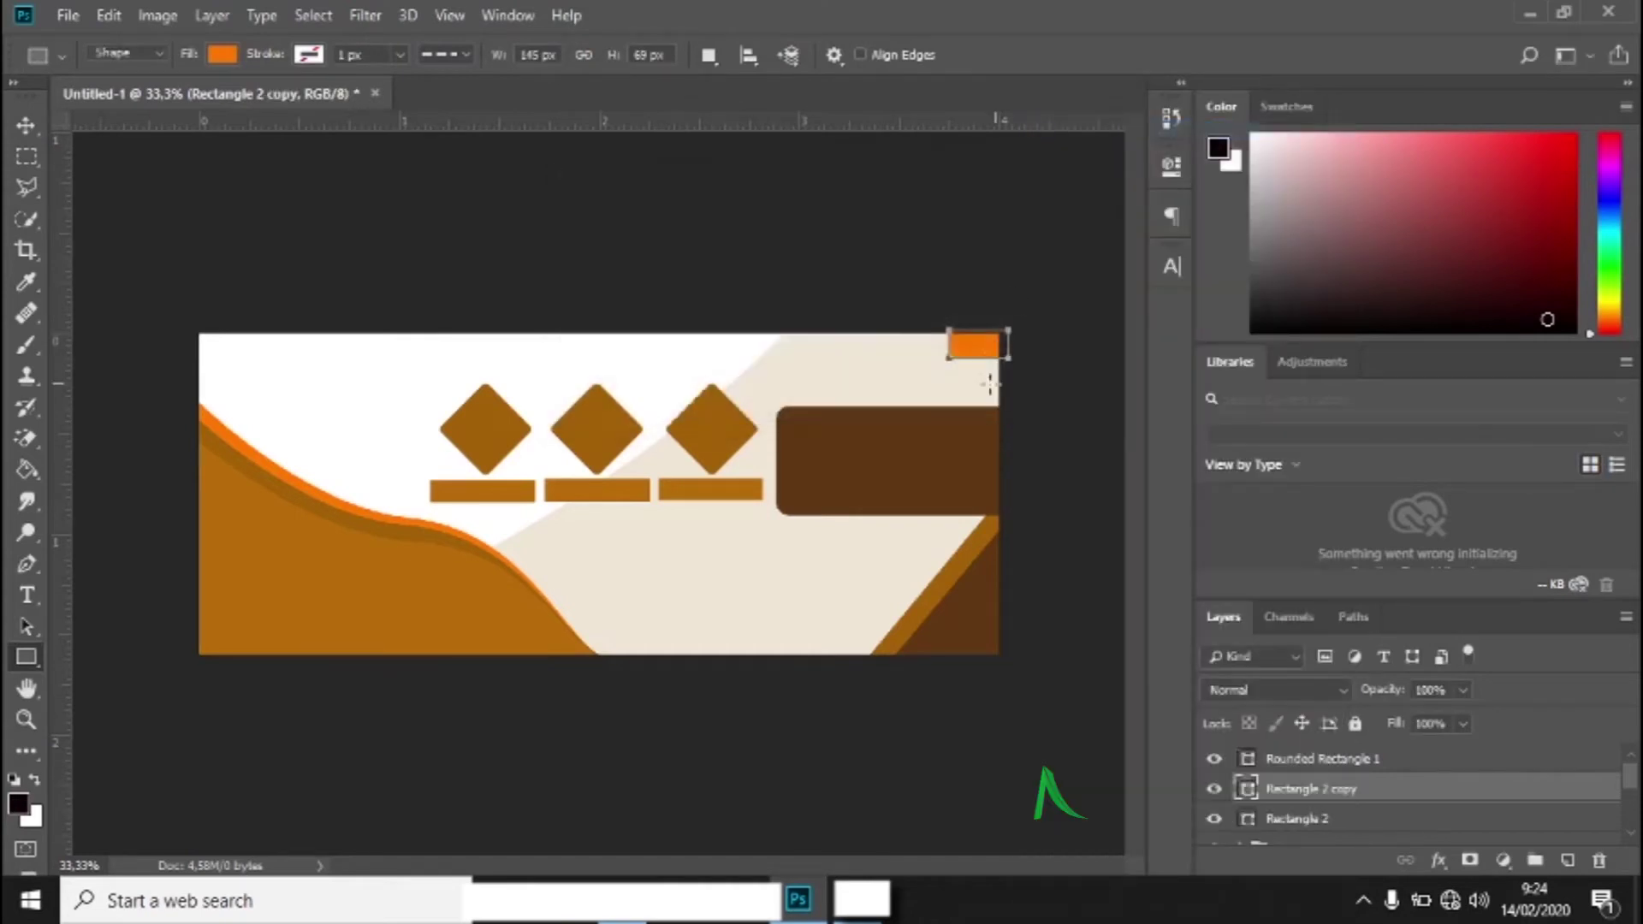
pyautogui.moveTo(984, 355); pyautogui.dragTo(1007, 374)
# - Fill the offset rectangle copy with brown and move its layer beneath the Rectangle 2 layer
pyautogui.click(223, 56)
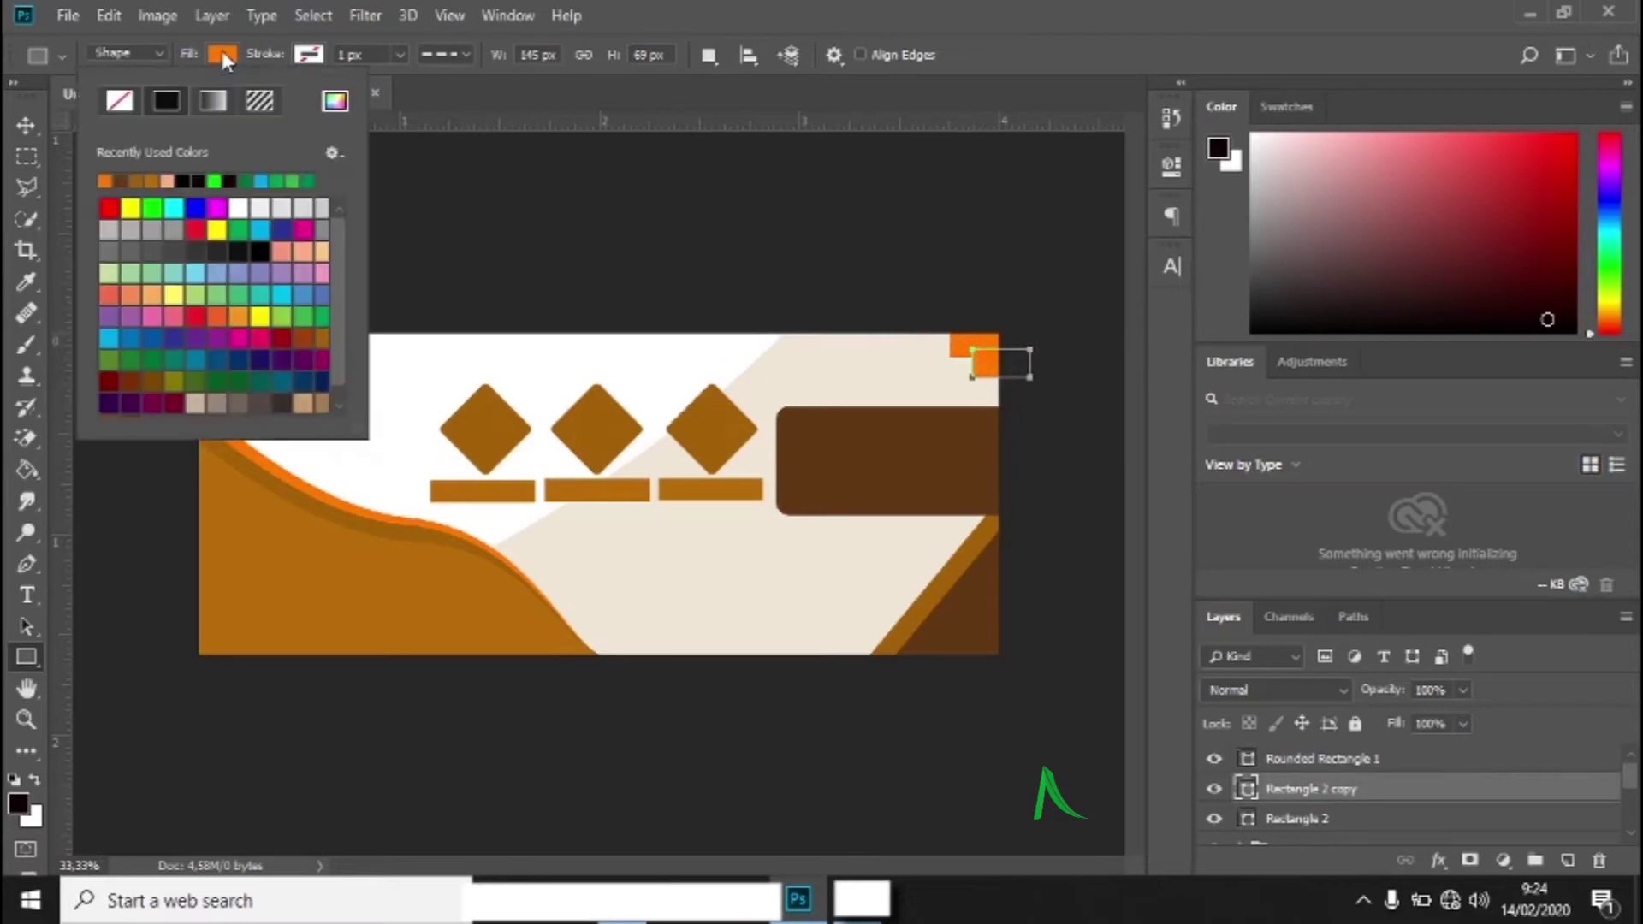
pyautogui.click(147, 179)
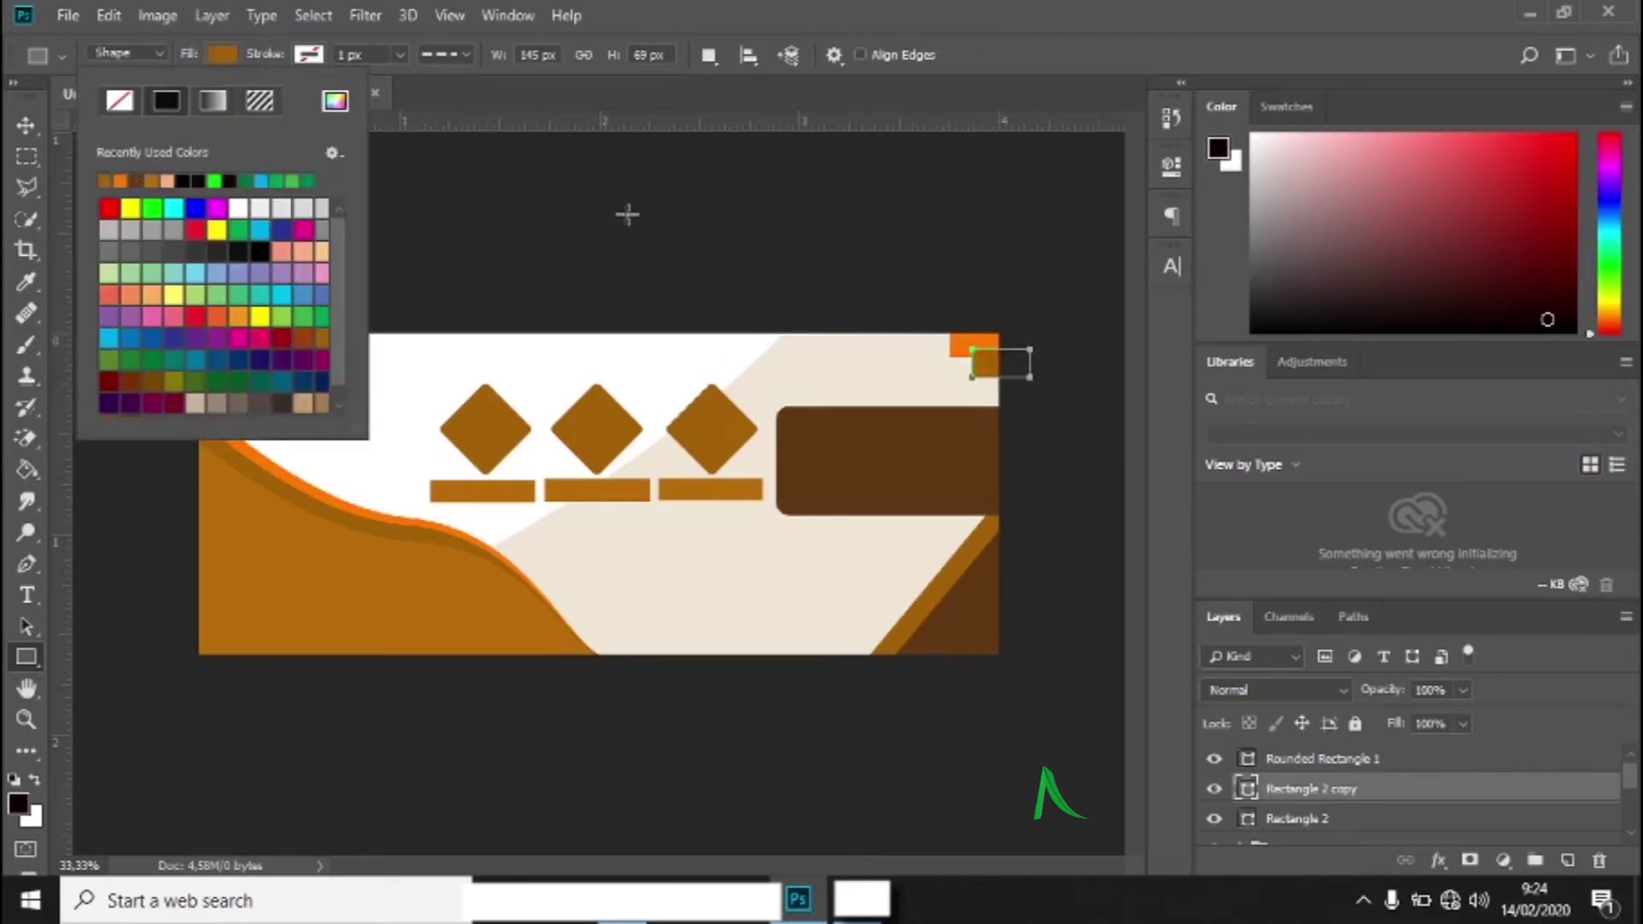
pyautogui.click(1333, 794)
pyautogui.click(1327, 760)
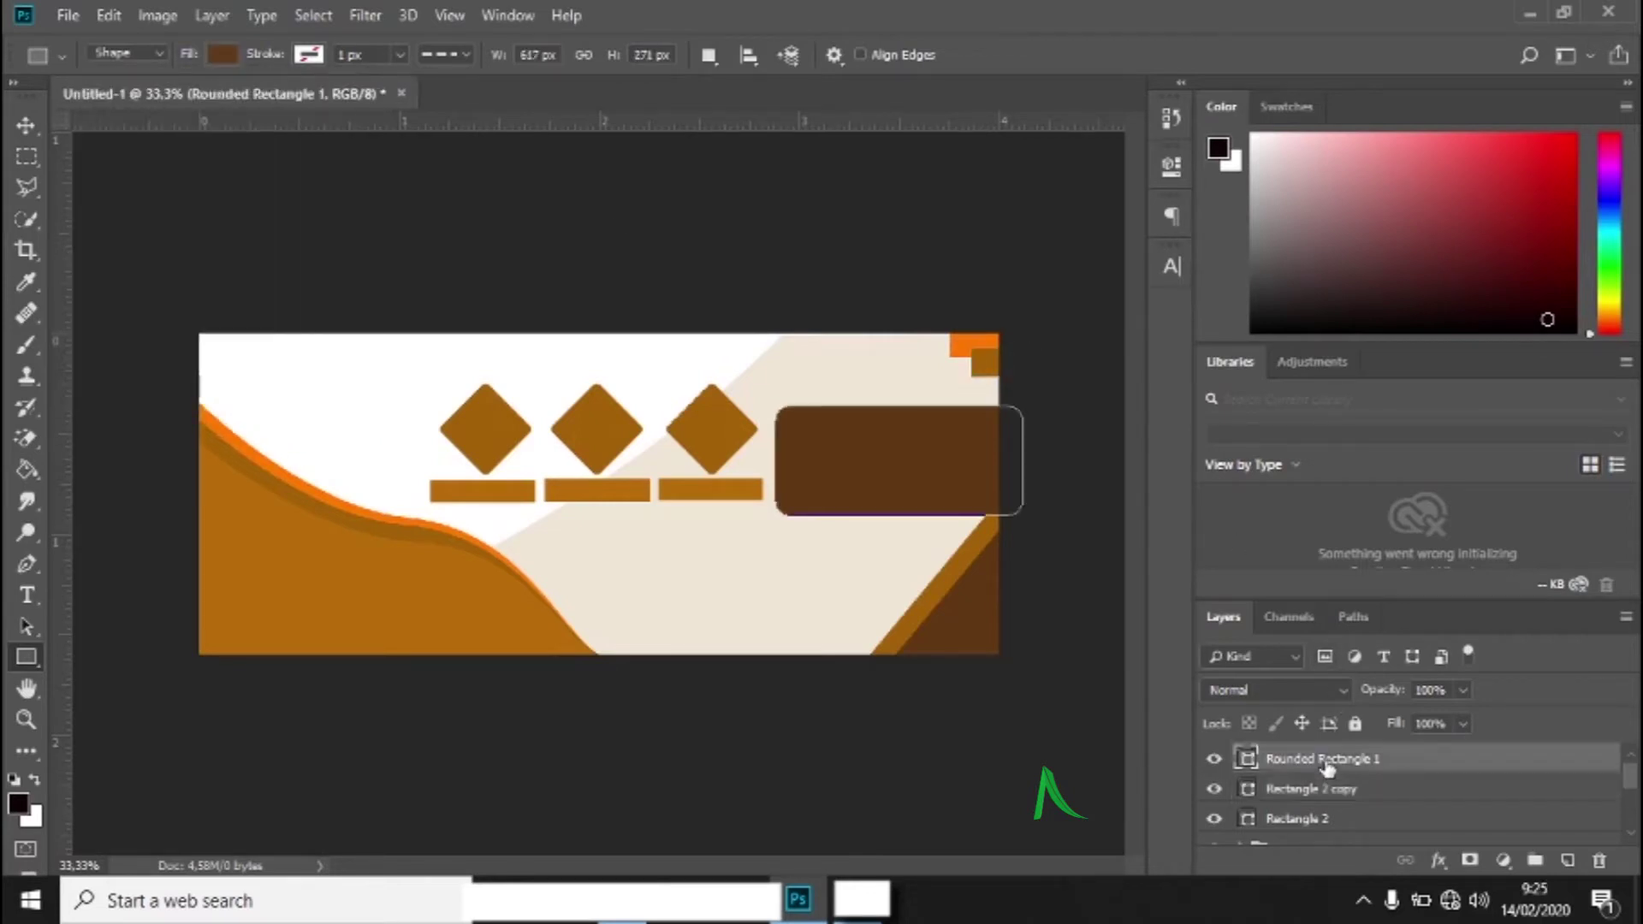
pyautogui.moveTo(1323, 783); pyautogui.dragTo(1321, 831)
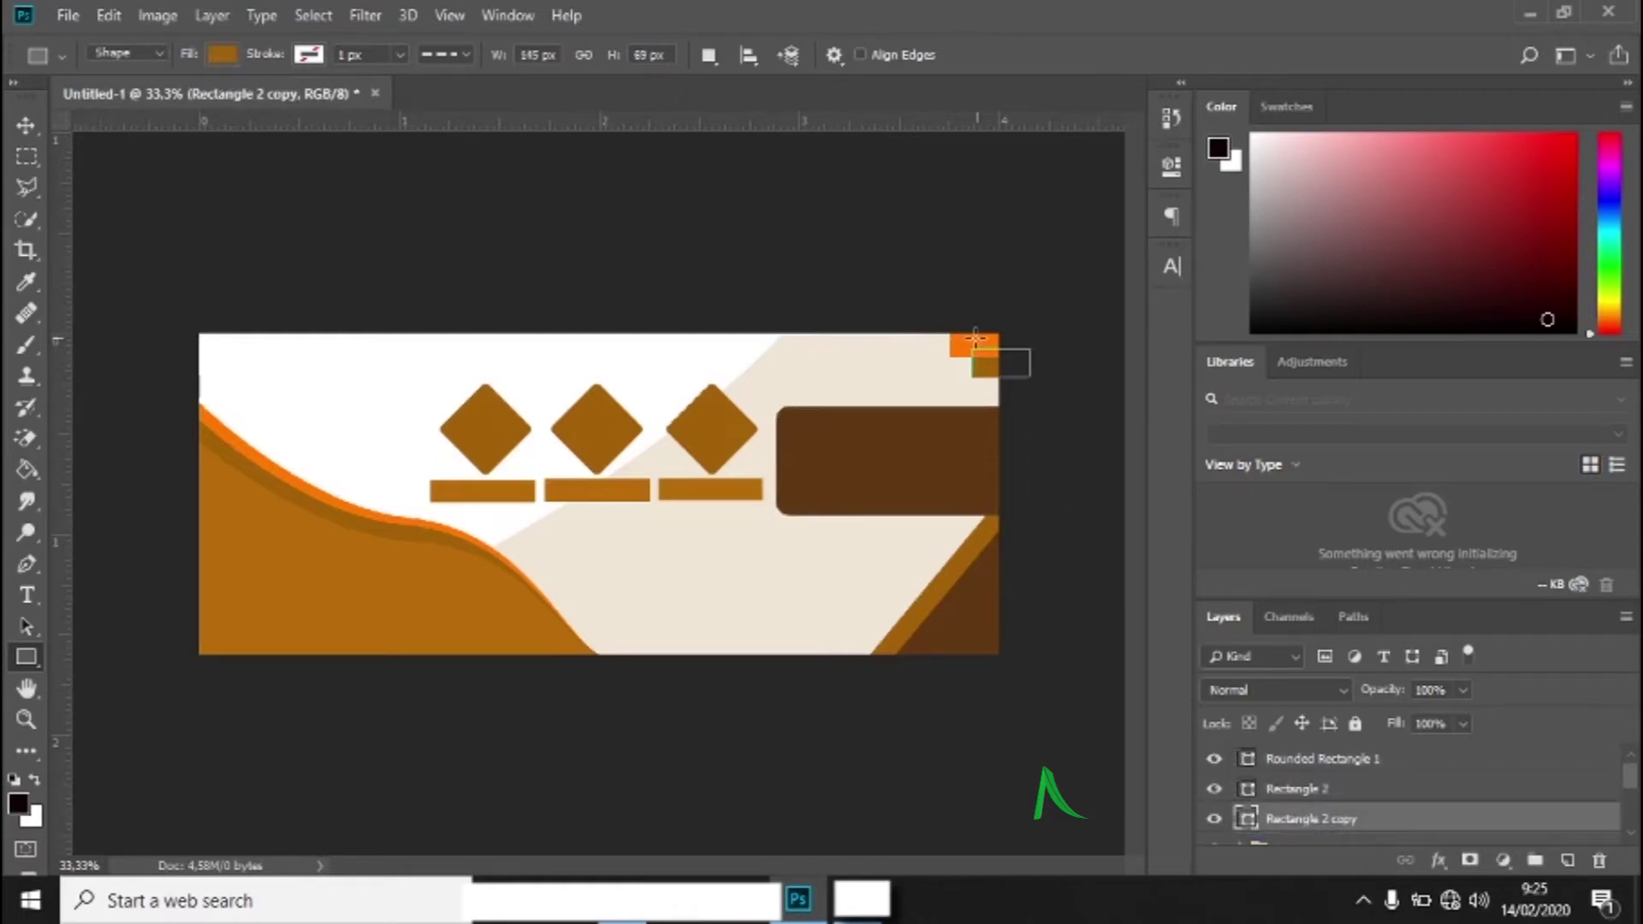
# - Duplicate the orange Rectangle 2 again and offset this copy up and left, partly above the canvas
pyautogui.rightClick(1315, 794)
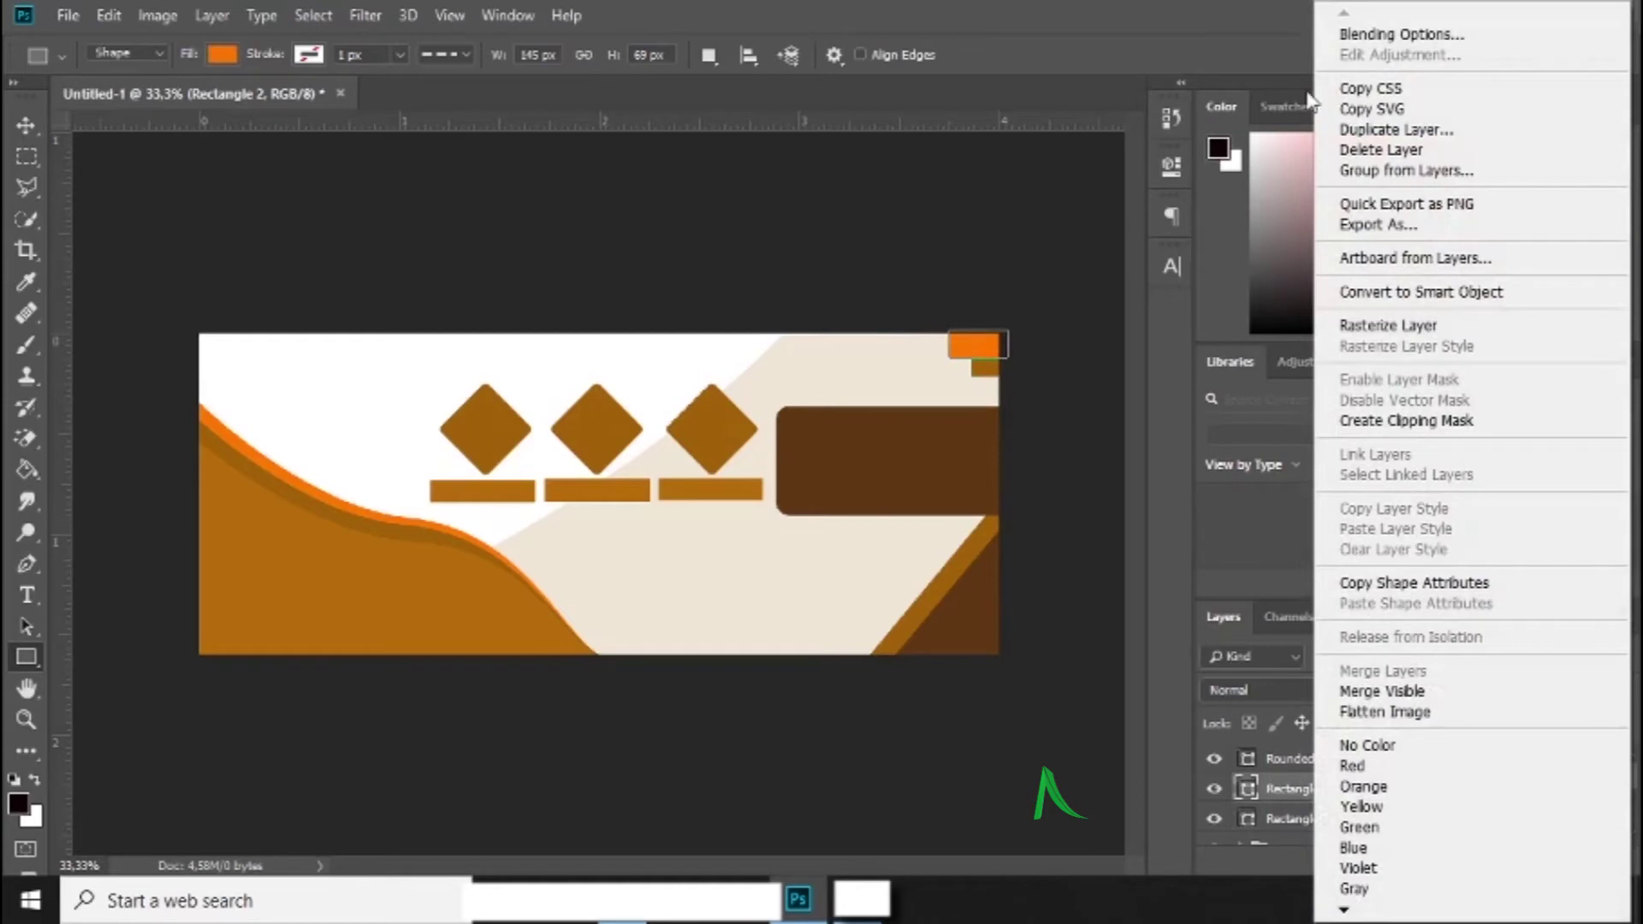
pyautogui.click(1394, 130)
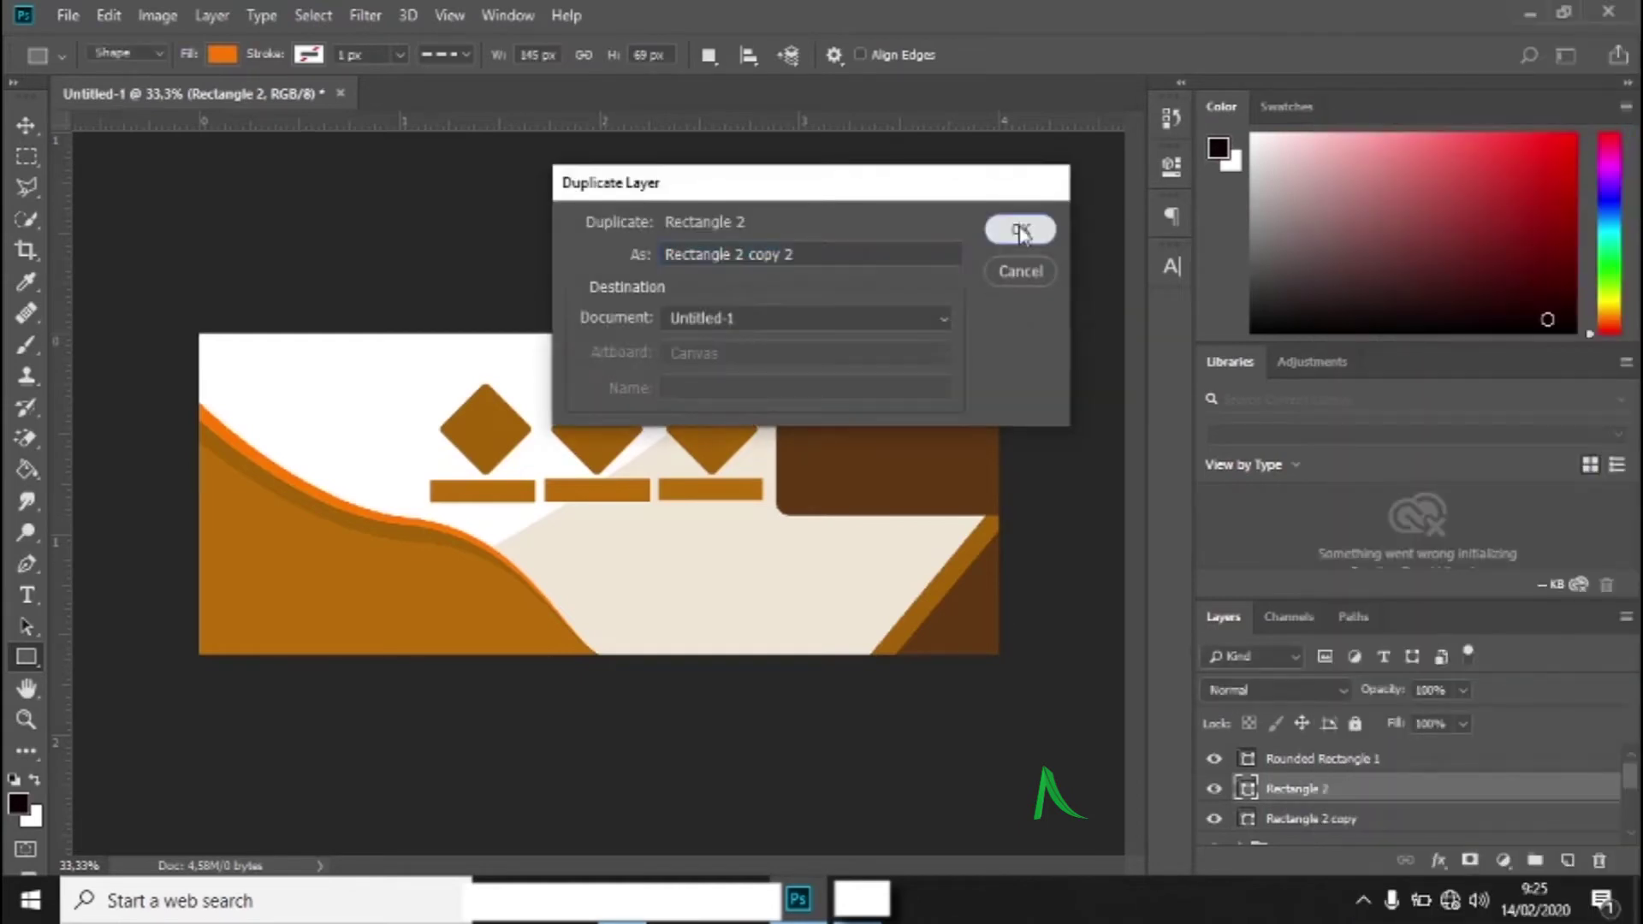
pyautogui.click(1015, 226)
pyautogui.moveTo(974, 339); pyautogui.dragTo(937, 339)
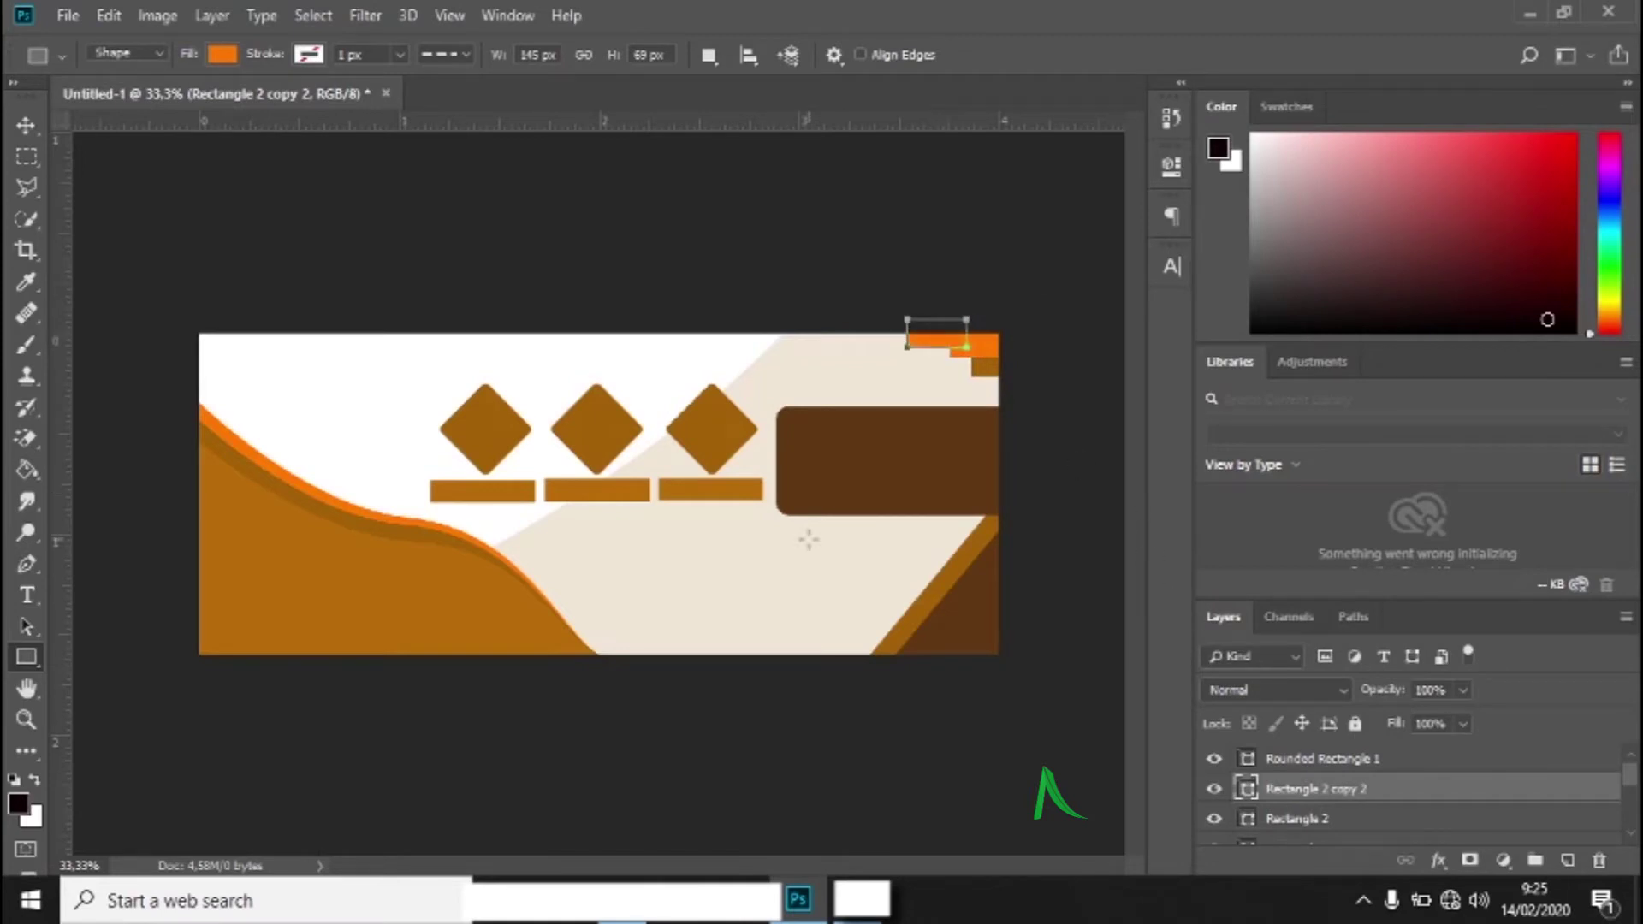
# - Fill the second rectangle copy with light brown and place its layer directly beneath Rectangle 2
pyautogui.click(223, 56)
pyautogui.click(155, 179)
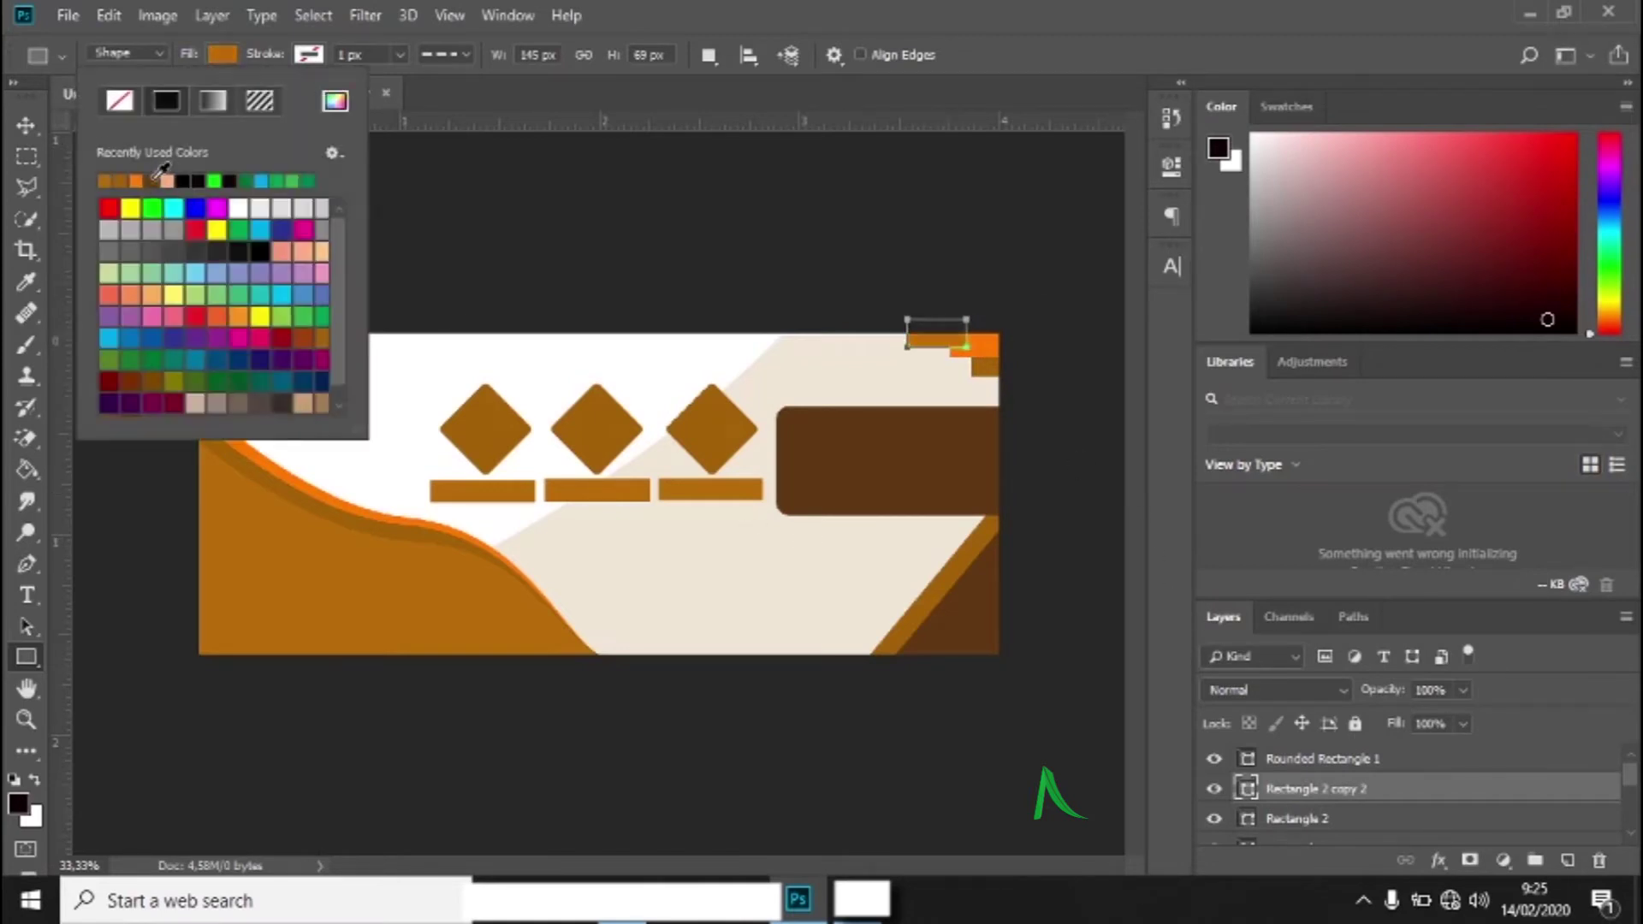
pyautogui.click(1367, 803)
pyautogui.moveTo(1349, 789); pyautogui.dragTo(1347, 821)
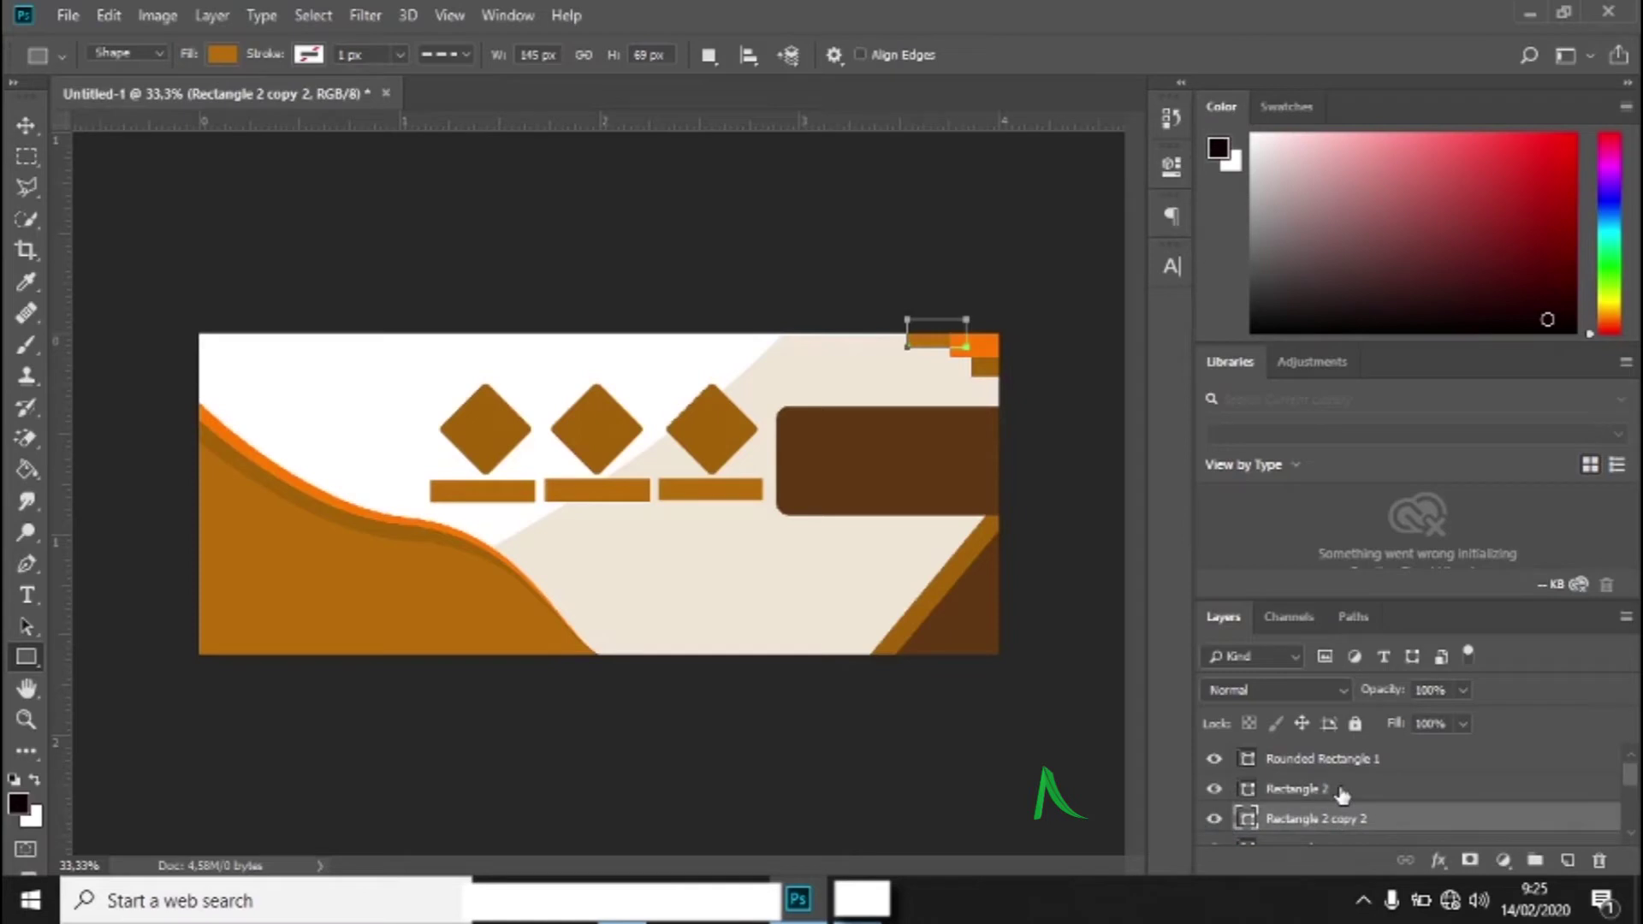
pyautogui.click(1341, 792)
# - Place the Logo NastiProject_1 file from the Photo folder into the banner as a linked image
pyautogui.click(31, 127)
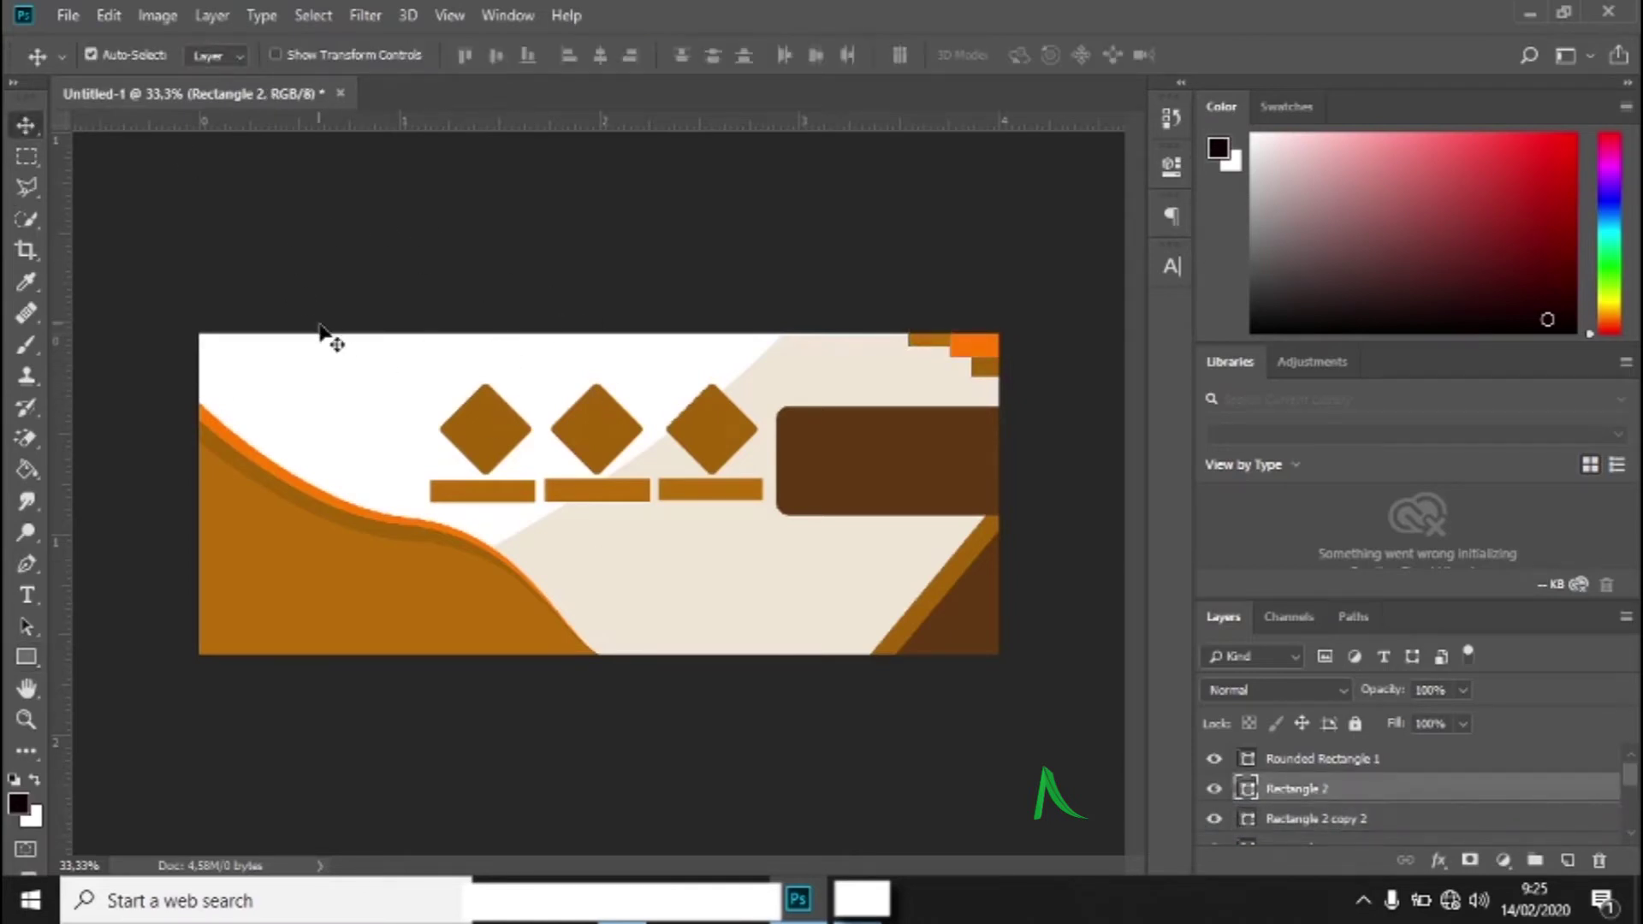
pyautogui.click(271, 360)
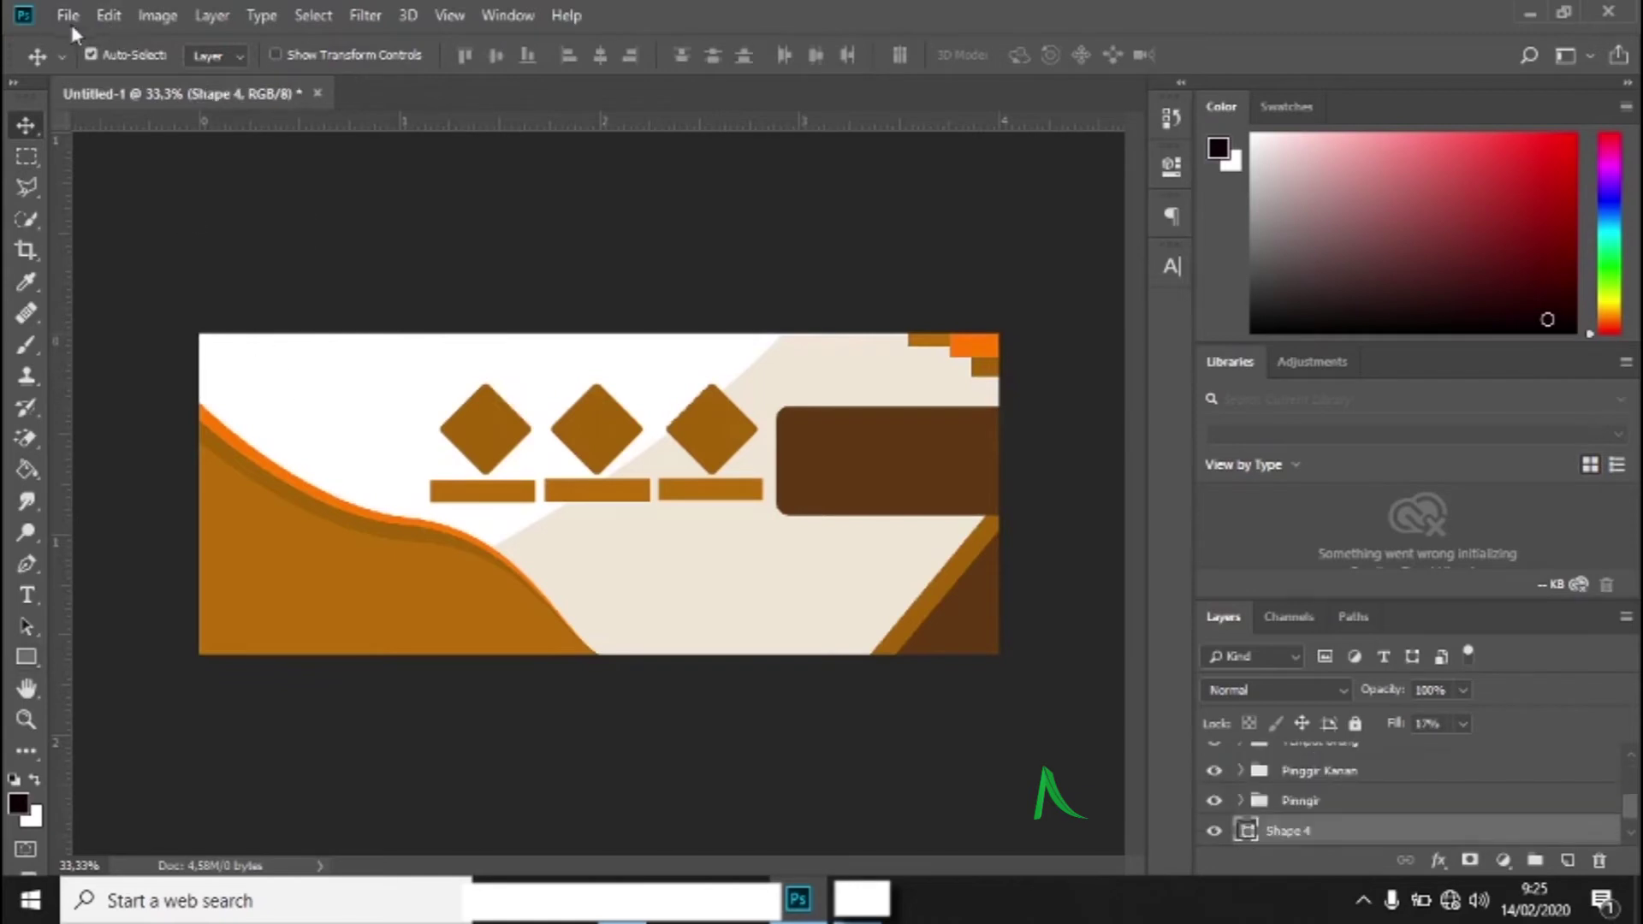
pyautogui.click(68, 18)
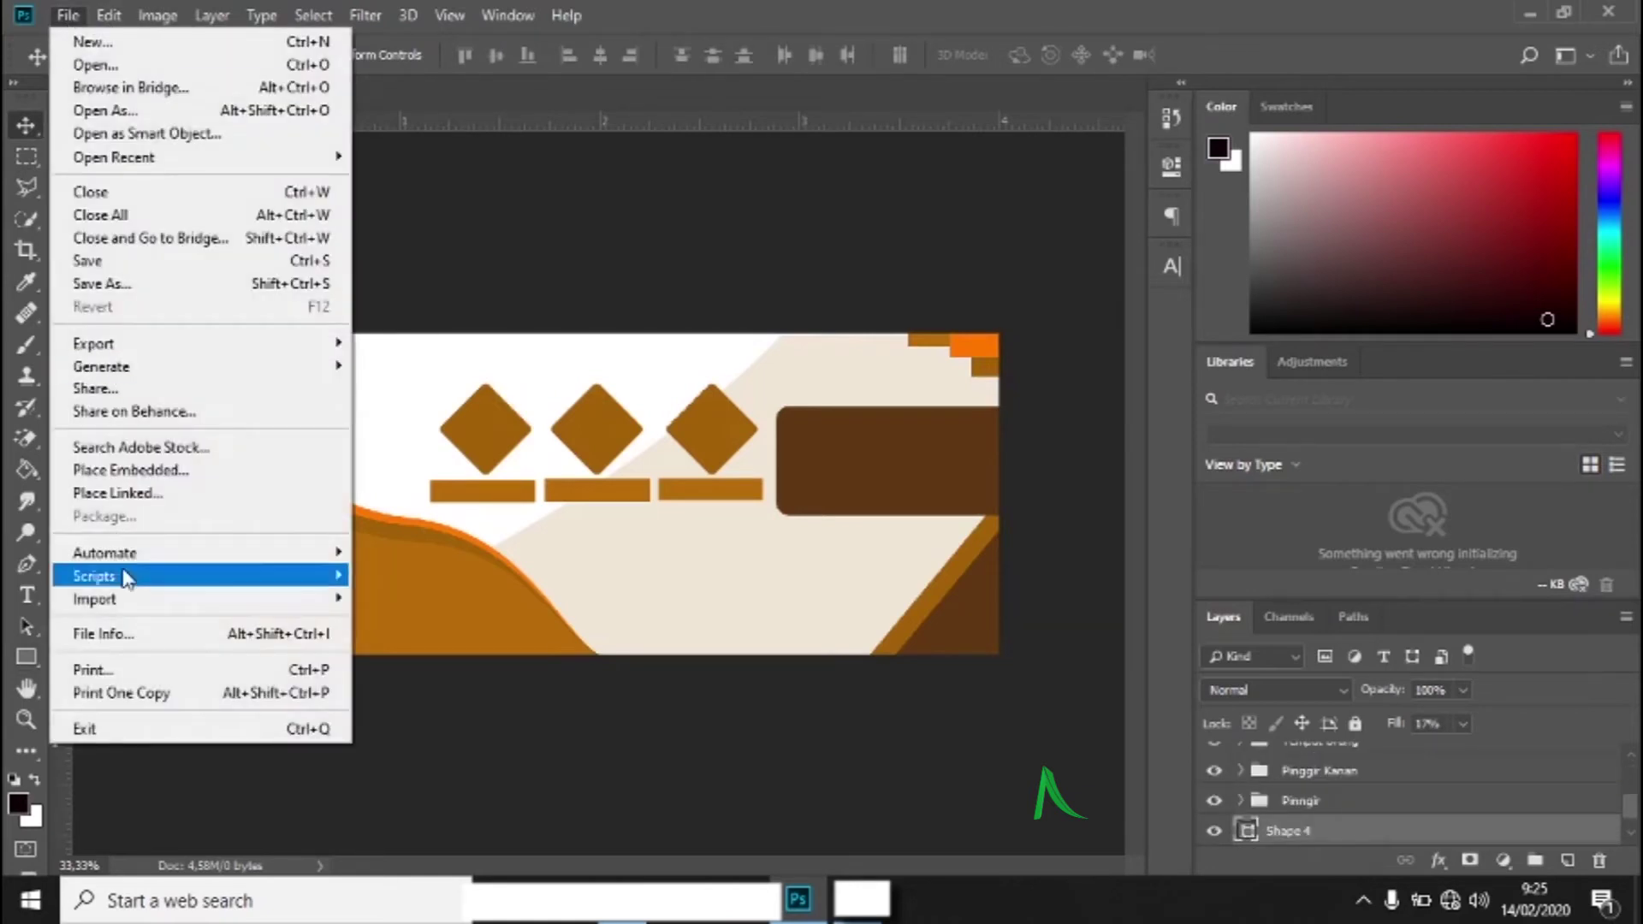
pyautogui.click(127, 492)
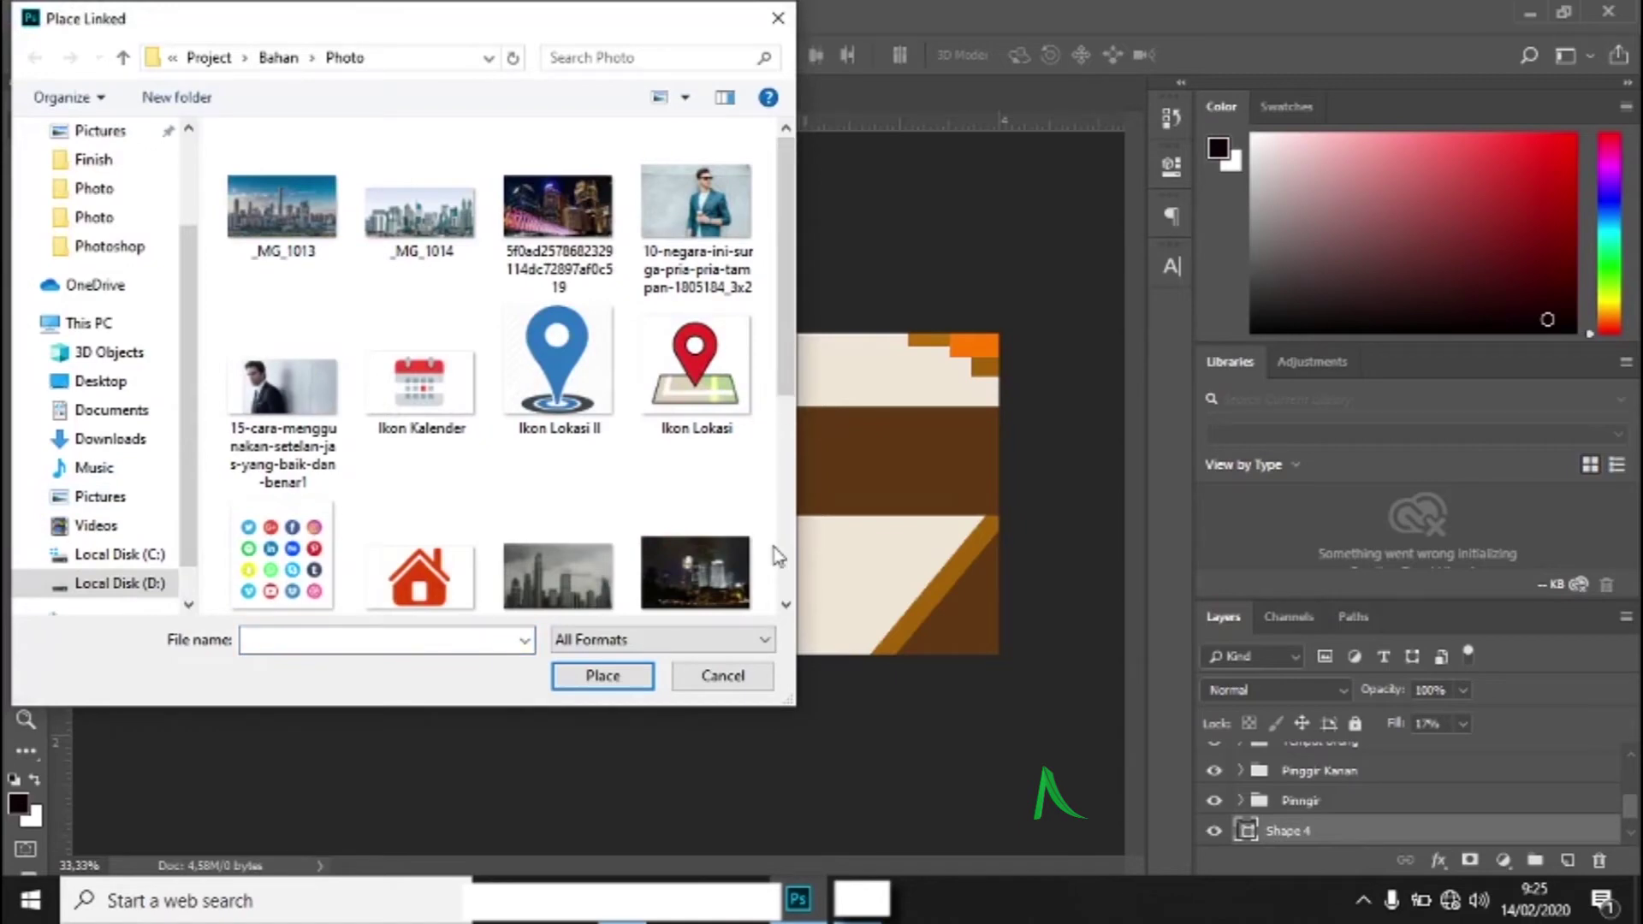
pyautogui.scroll(-5, 787, 355)
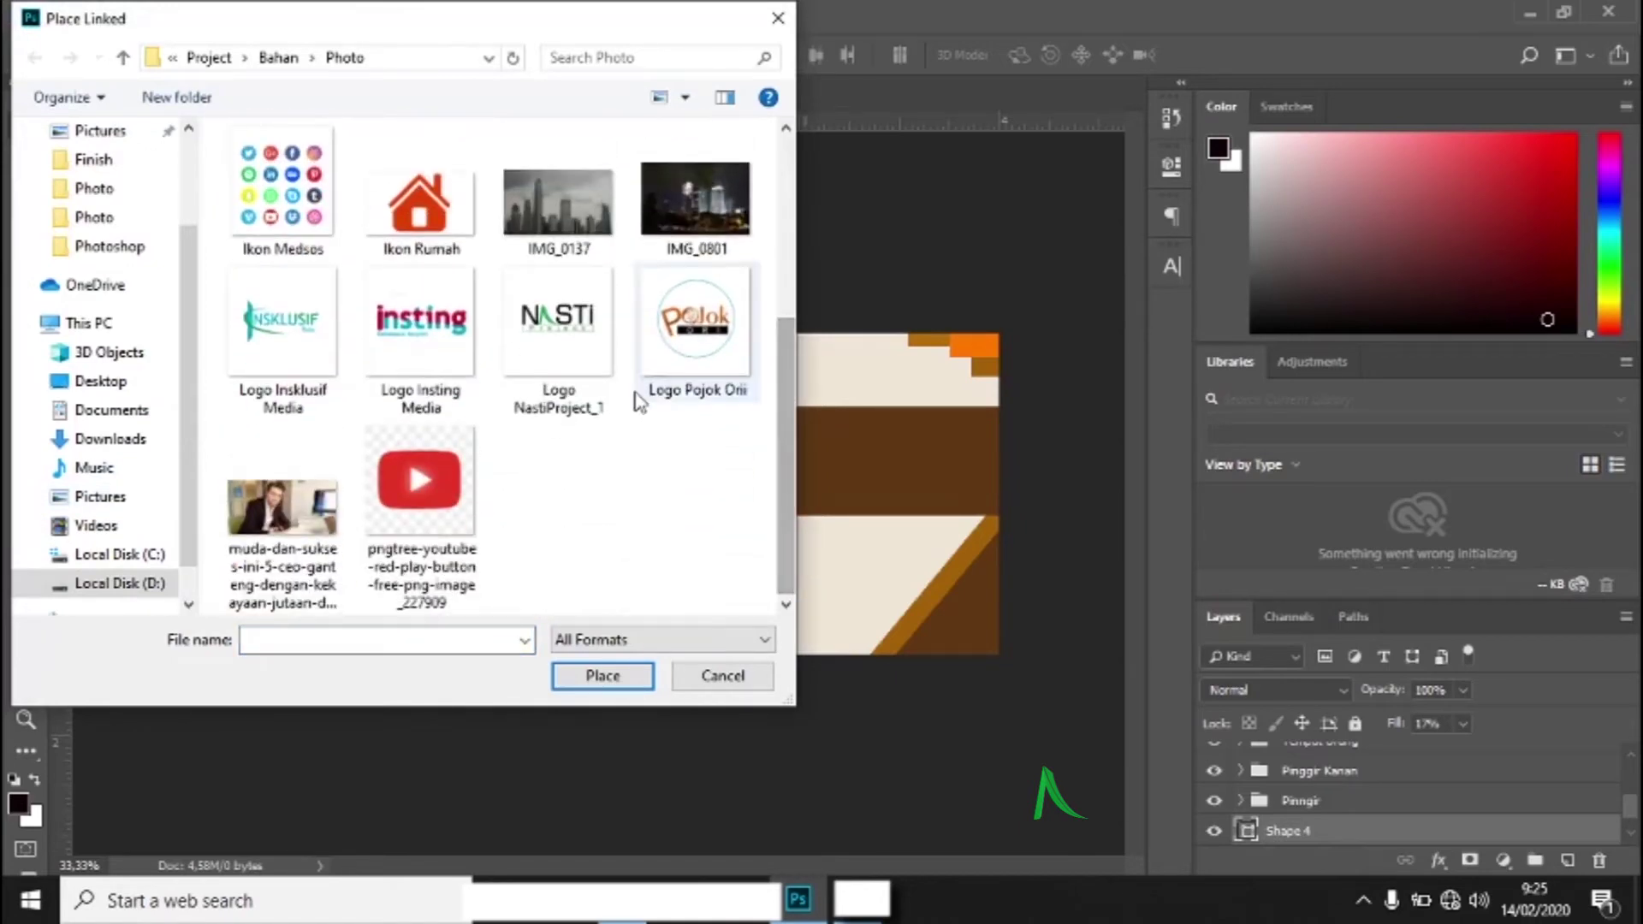
pyautogui.click(603, 385)
pyautogui.click(620, 676)
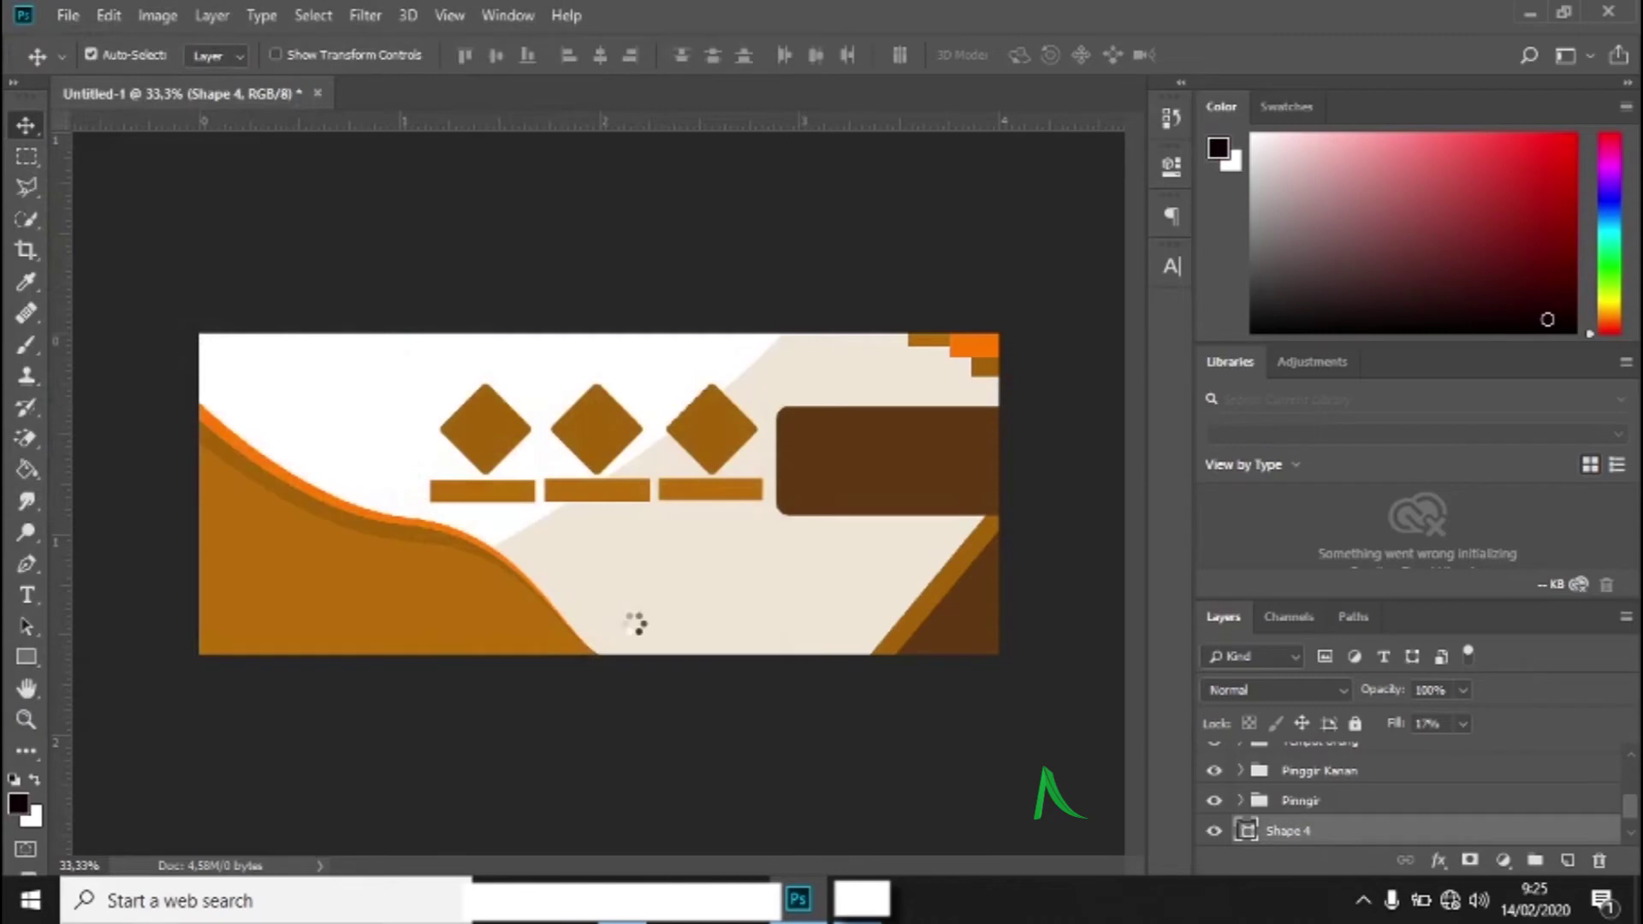
# - Scale the logo to about 38%, position it in the banner's top-left corner, and bring its layer to the top of the stack
pyautogui.moveTo(440, 334); pyautogui.dragTo(517, 399)
pyautogui.hotkey('ctrl', 'z')
pyautogui.moveTo(440, 335); pyautogui.dragTo(518, 413)
pyautogui.moveTo(603, 496); pyautogui.dragTo(285, 380)
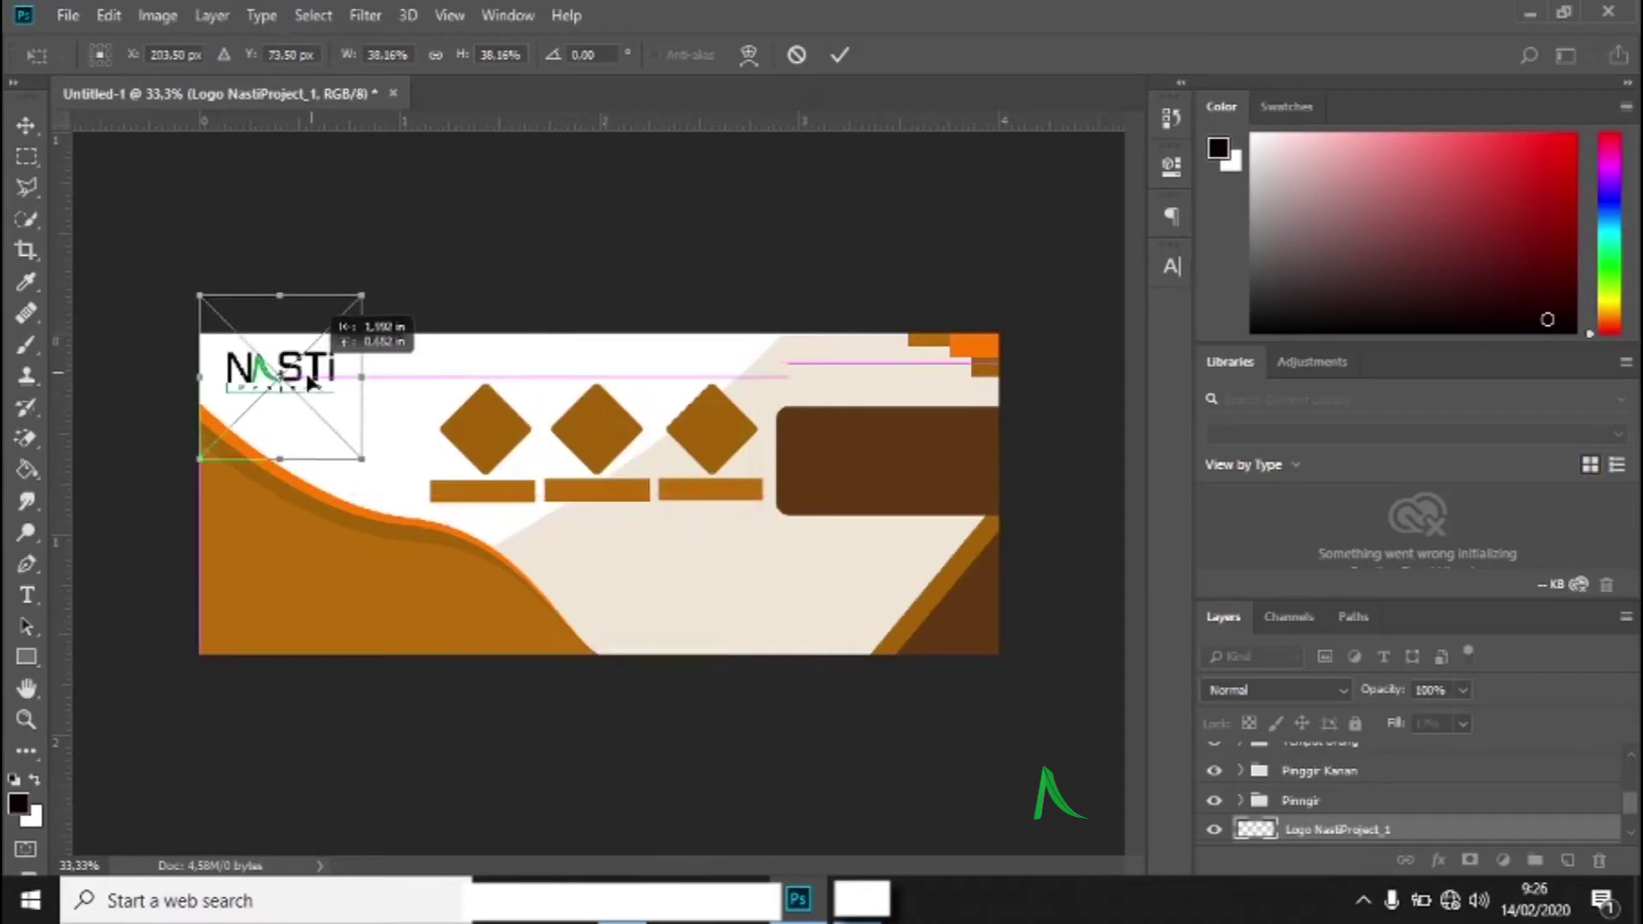
pyautogui.click(838, 55)
pyautogui.moveTo(1362, 832); pyautogui.dragTo(1361, 753)
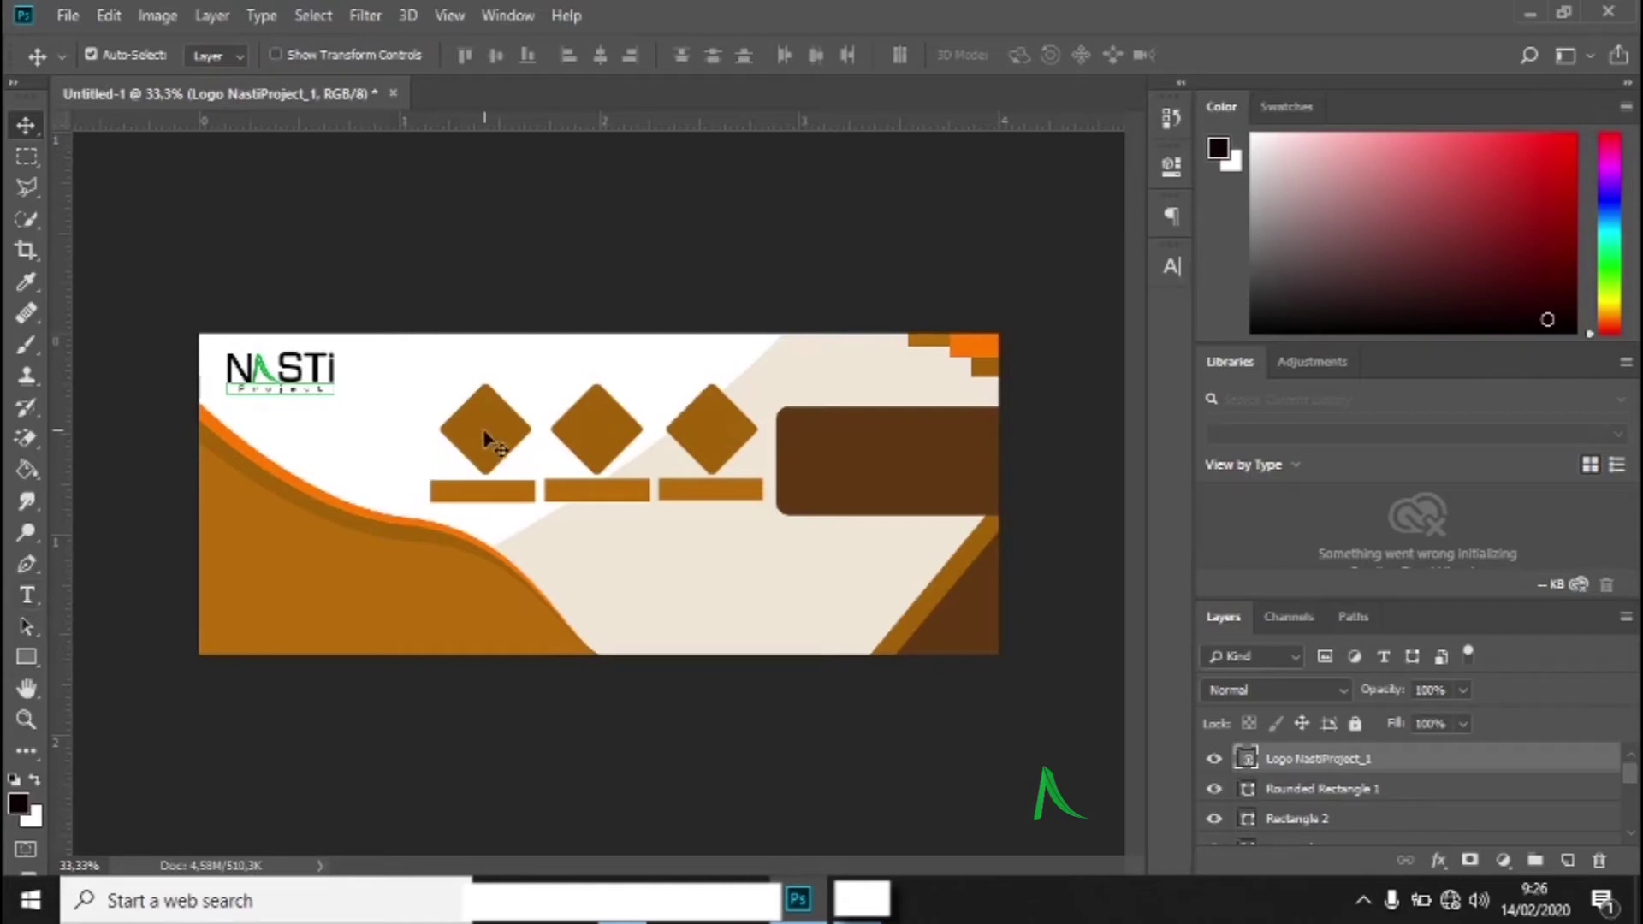
# - Place the linked photo 10-negara-ini-surga-pria-pria-tampan-1805184_3x2, scaled to about 6%, over the first diamond
pyautogui.click(68, 16)
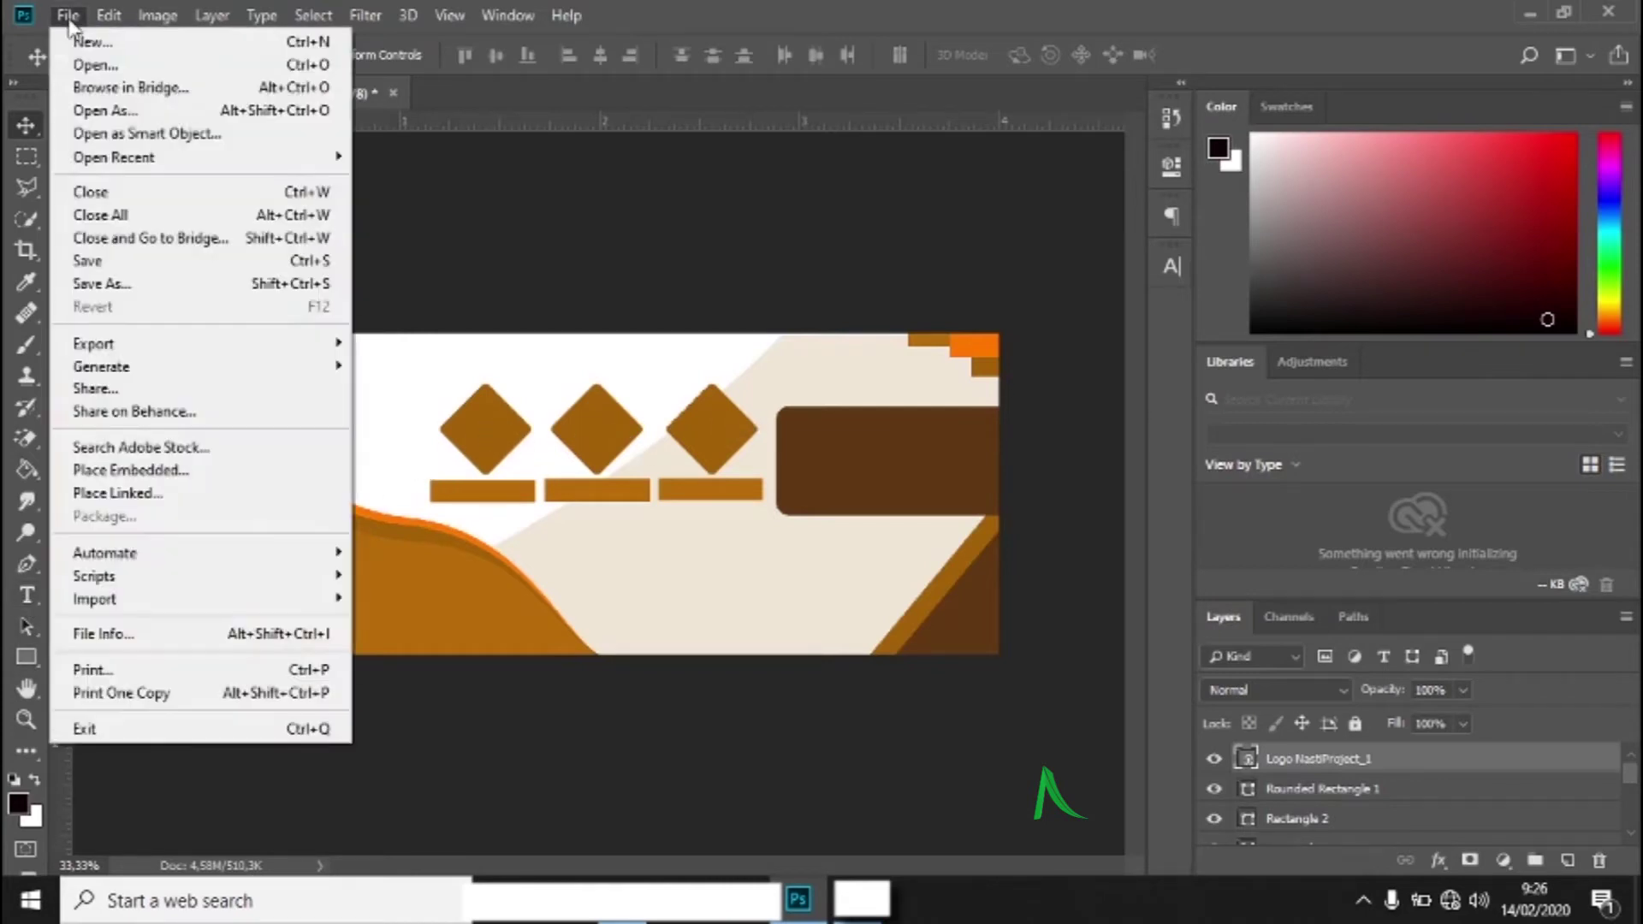
pyautogui.click(124, 492)
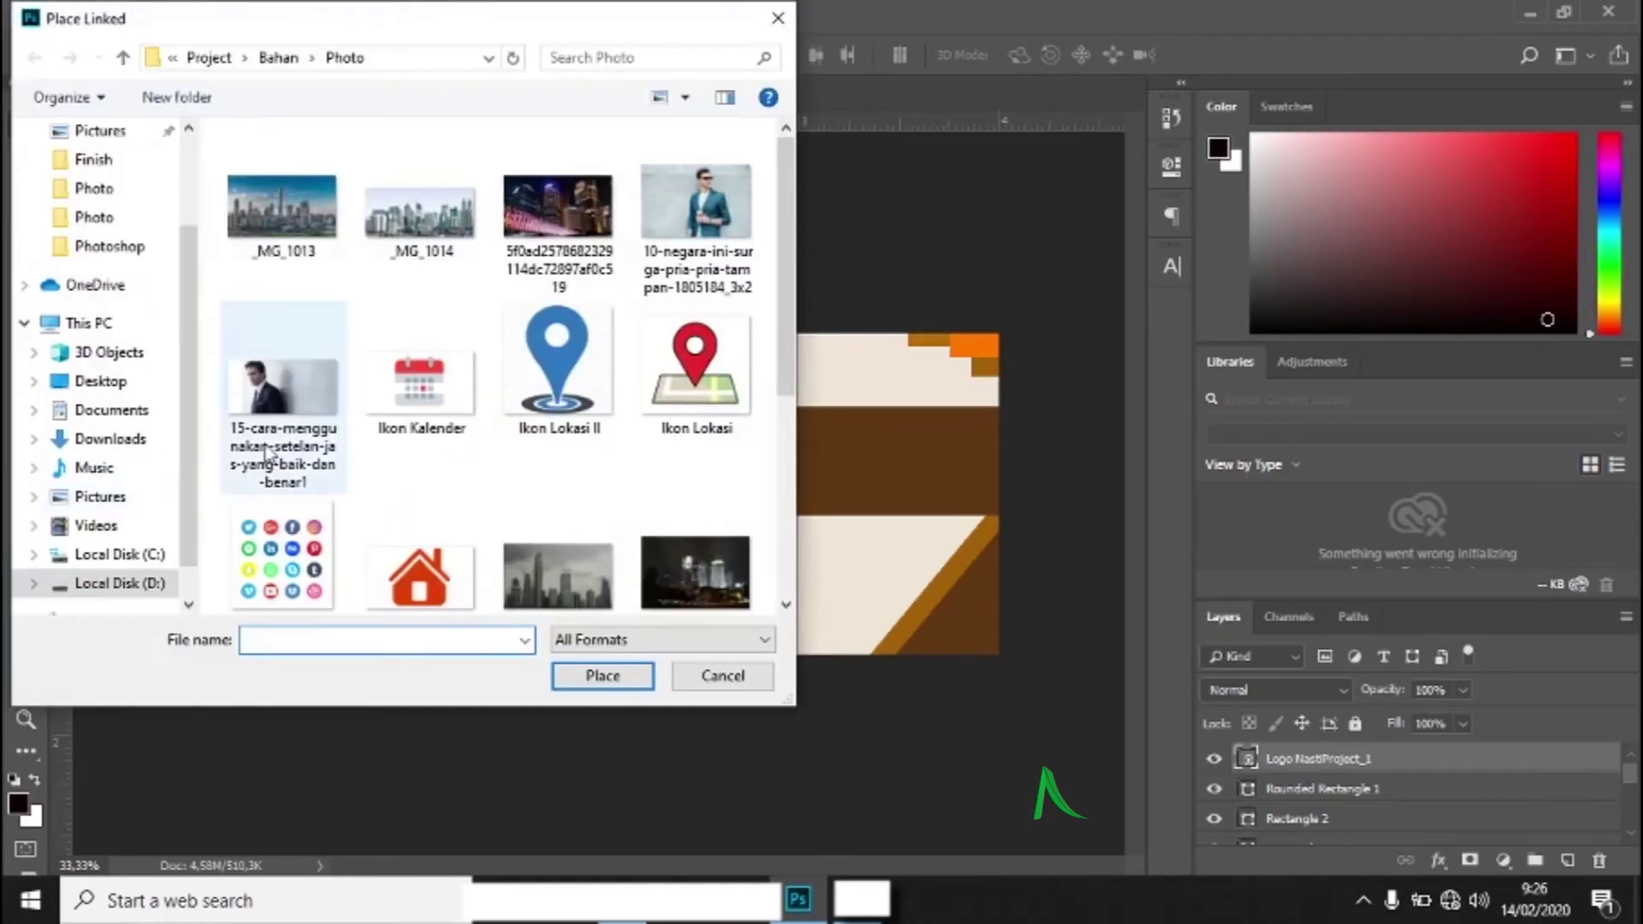
pyautogui.click(692, 259)
pyautogui.click(599, 675)
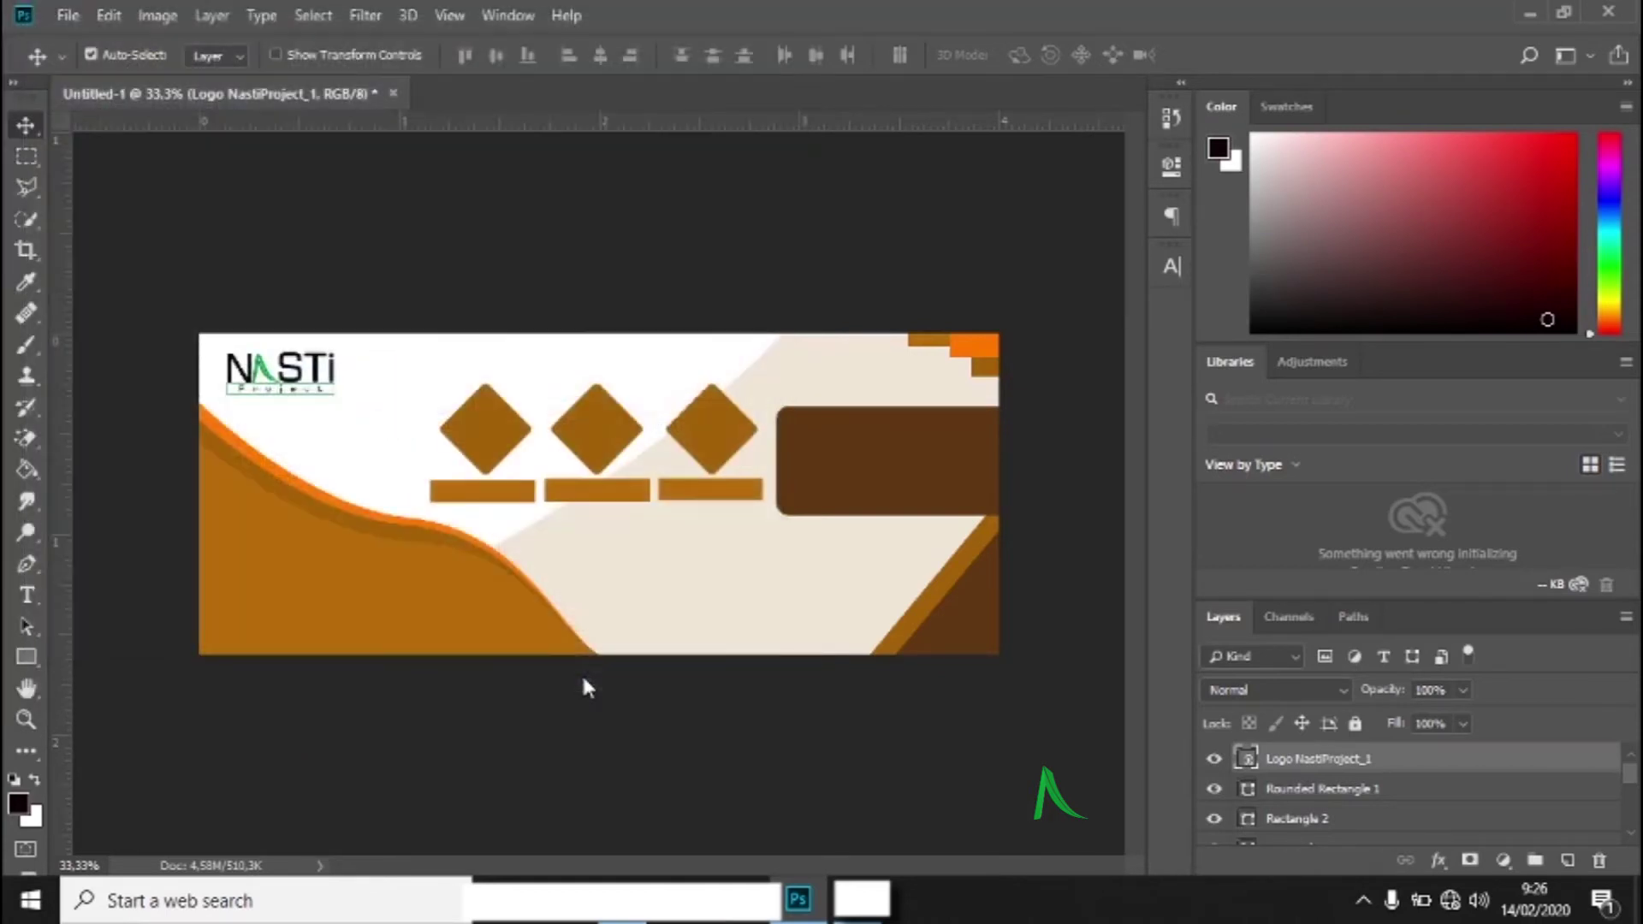
pyautogui.moveTo(357, 334); pyautogui.dragTo(531, 448)
pyautogui.moveTo(594, 498); pyautogui.dragTo(515, 428)
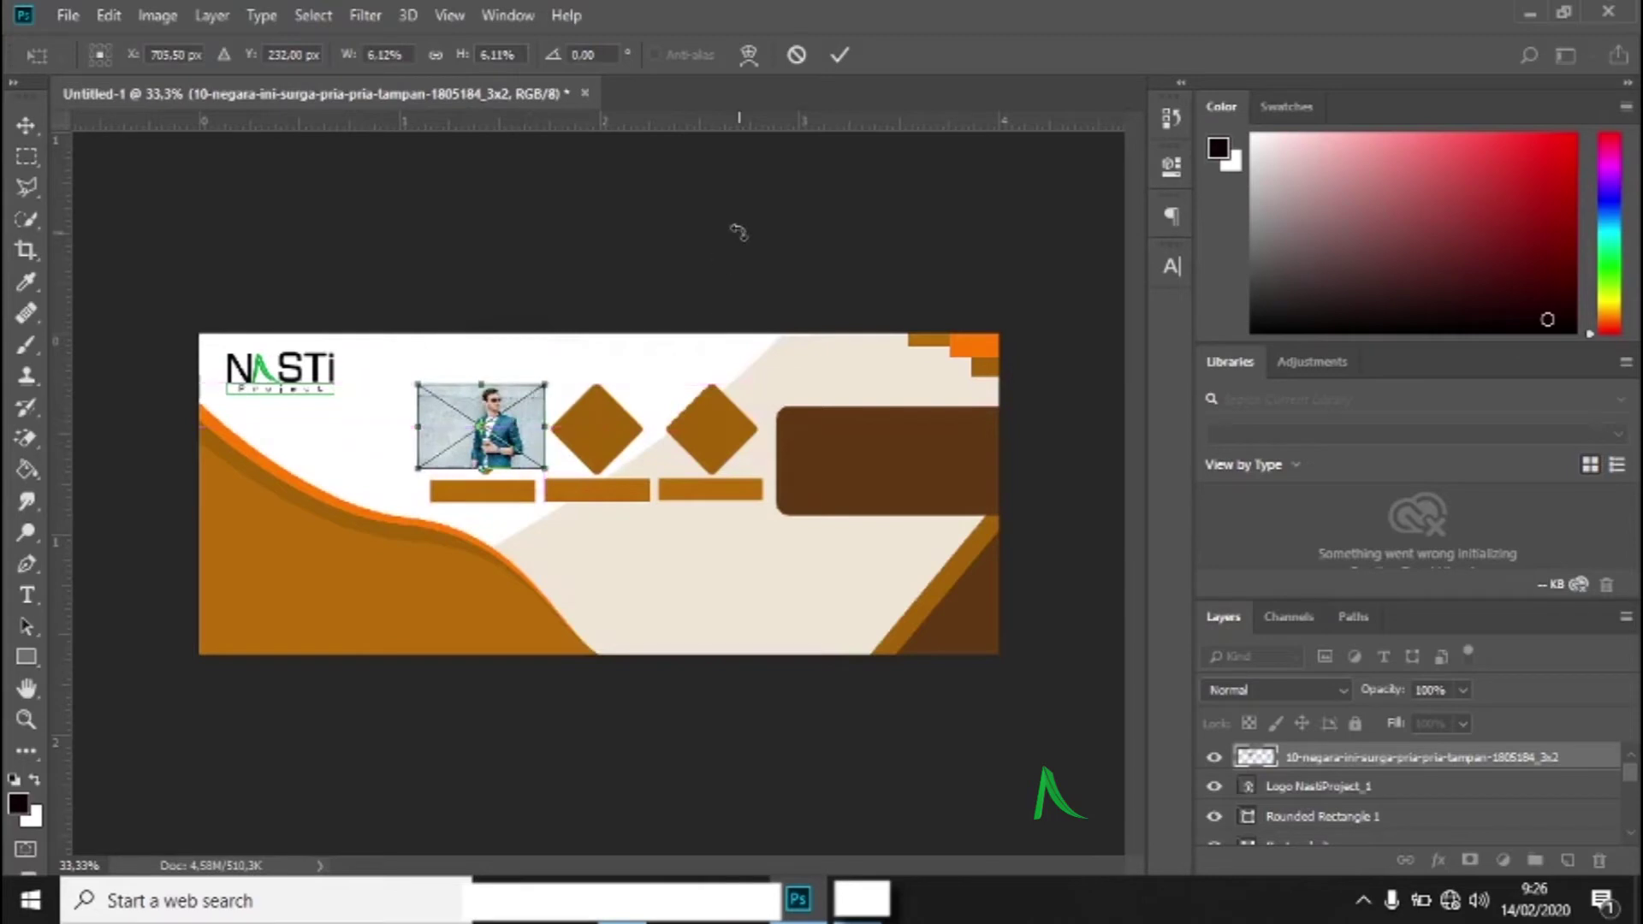
pyautogui.click(843, 54)
# - Move the man's photo layer into the Tempat Orang group, directly above the first diamond's layer, Shape 3
pyautogui.moveTo(1331, 775)
pyautogui.mouseDown()
pyautogui.moveTo(1331, 744)
pyautogui.moveTo(1334, 781)
pyautogui.moveTo(1336, 767)
pyautogui.mouseUp()
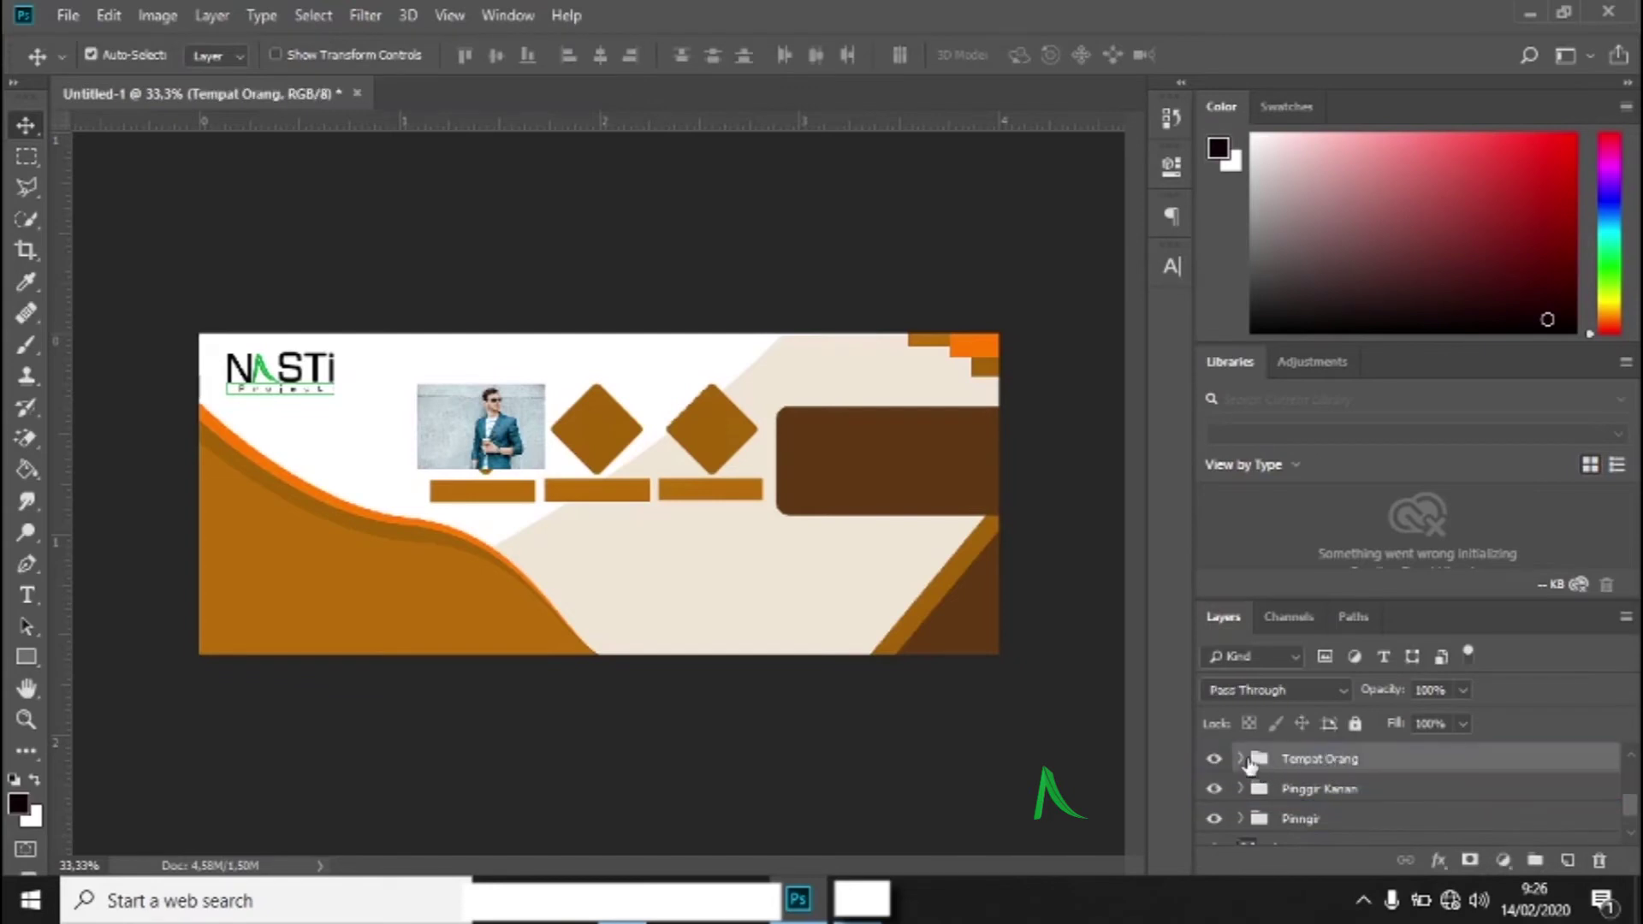
pyautogui.click(1240, 758)
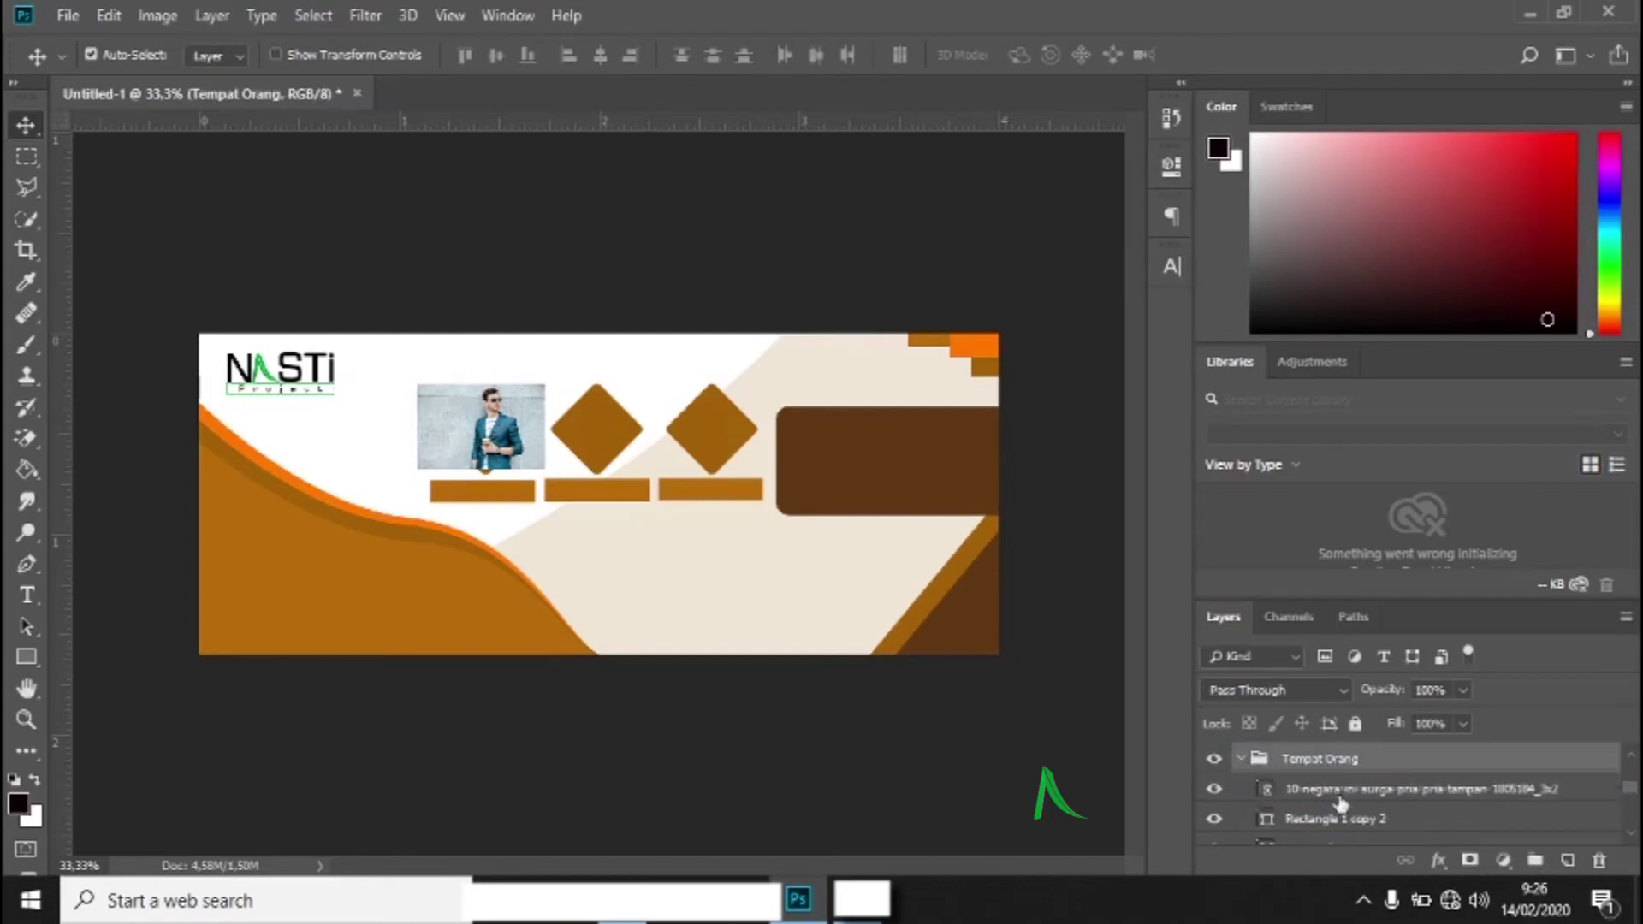
pyautogui.click(1550, 789)
pyautogui.moveTo(1631, 797); pyautogui.dragTo(1631, 803)
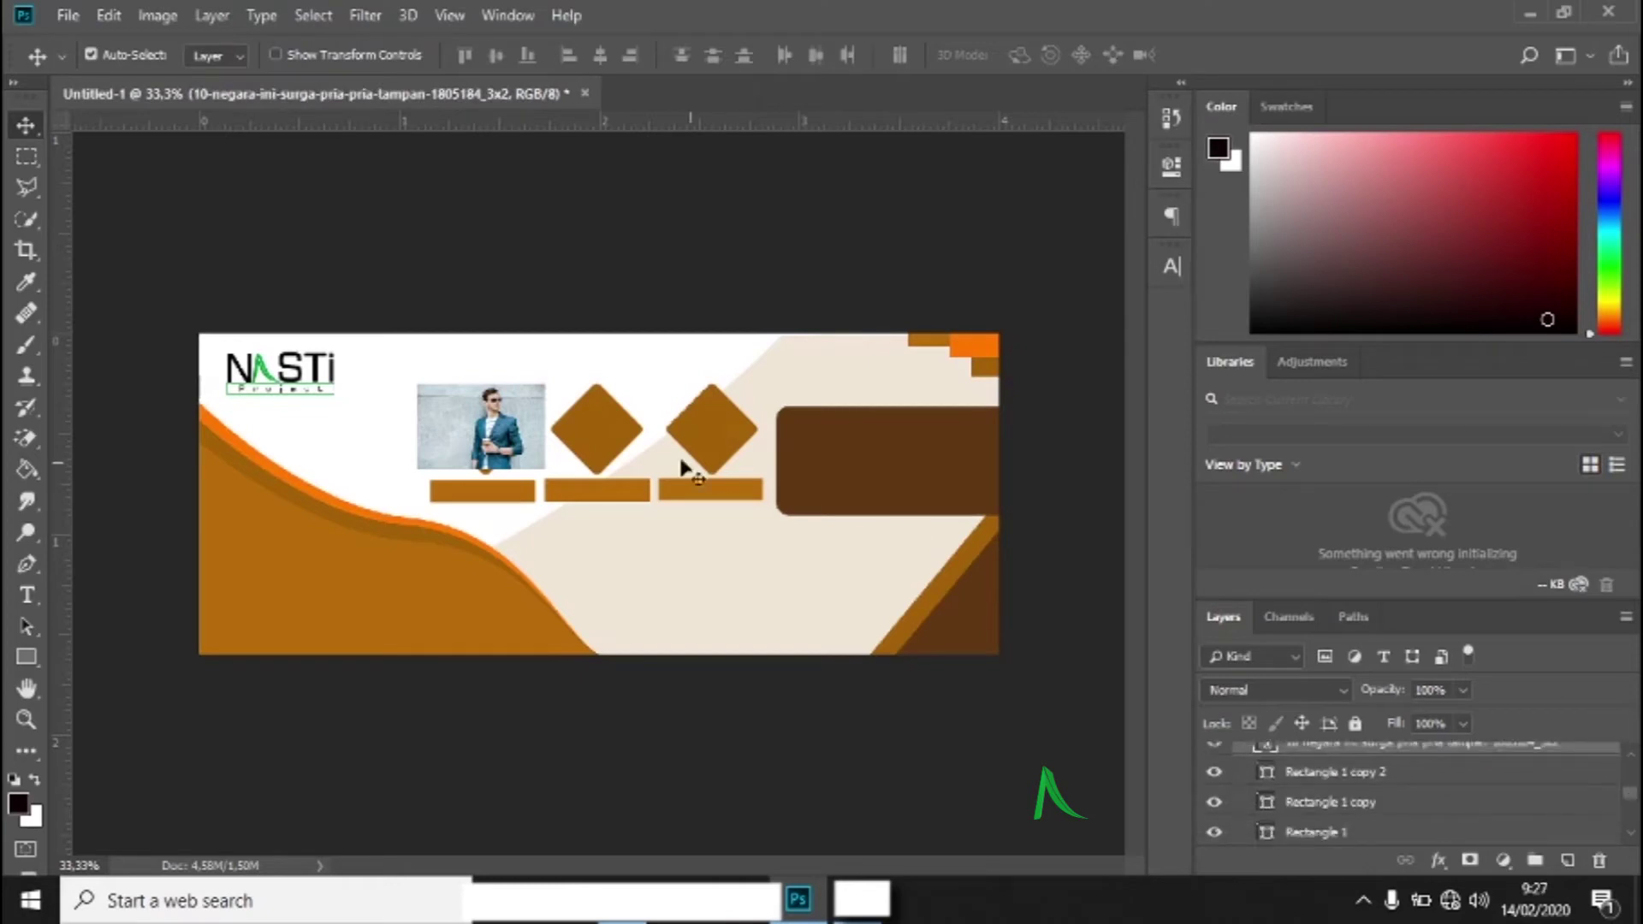
pyautogui.click(597, 428)
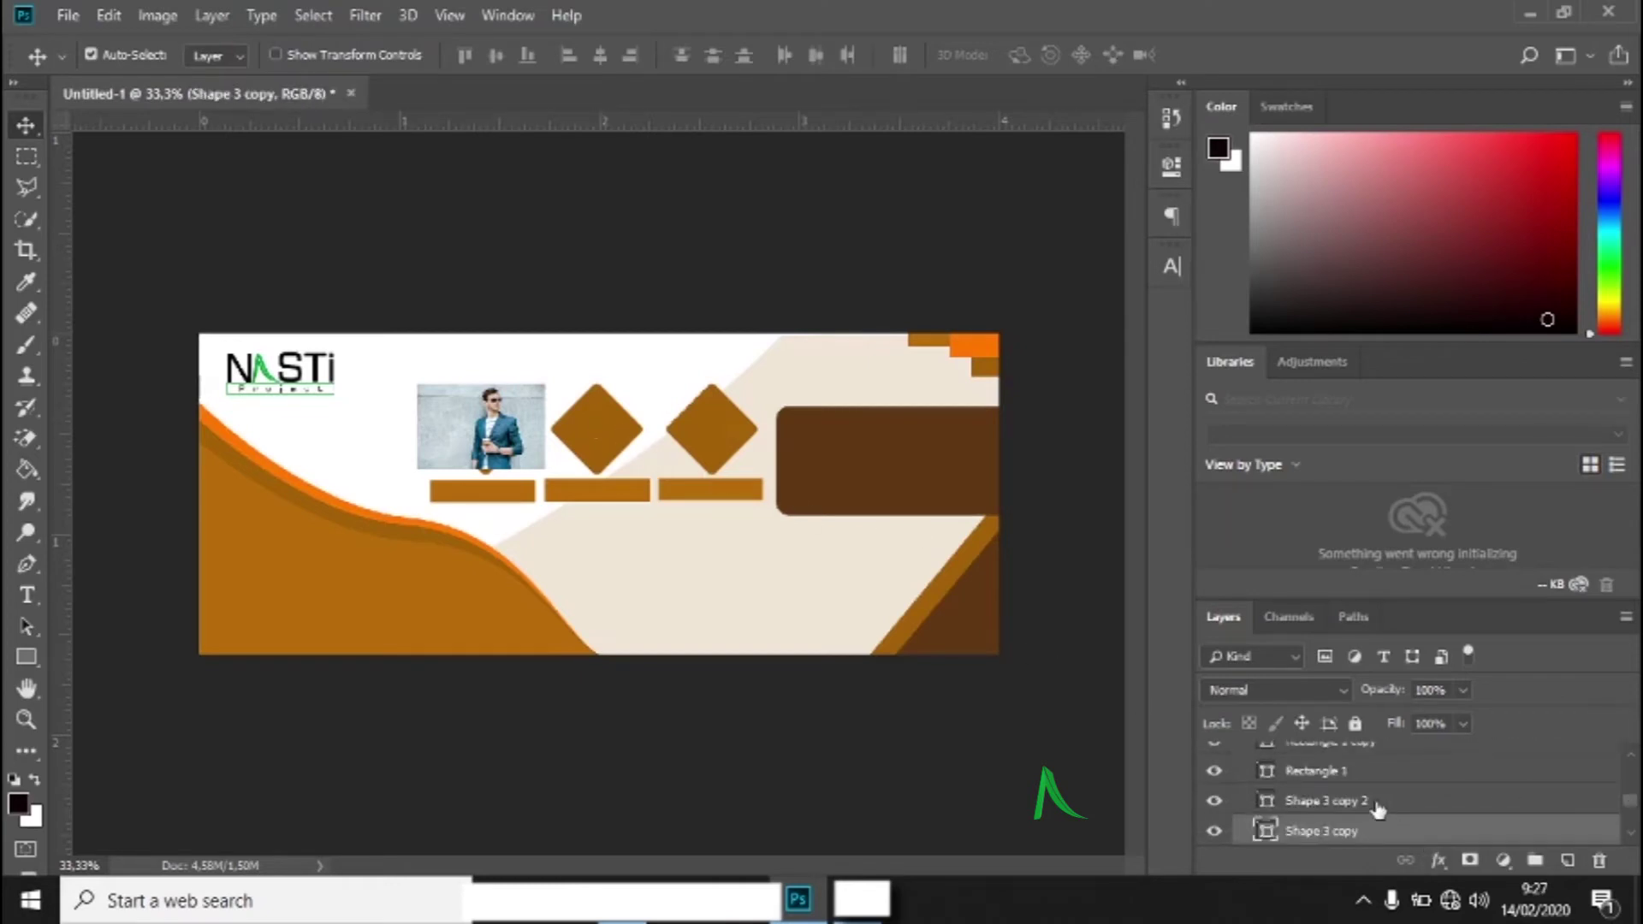
pyautogui.moveTo(1629, 798); pyautogui.dragTo(1630, 788)
pyautogui.moveTo(1443, 752); pyautogui.dragTo(1366, 809)
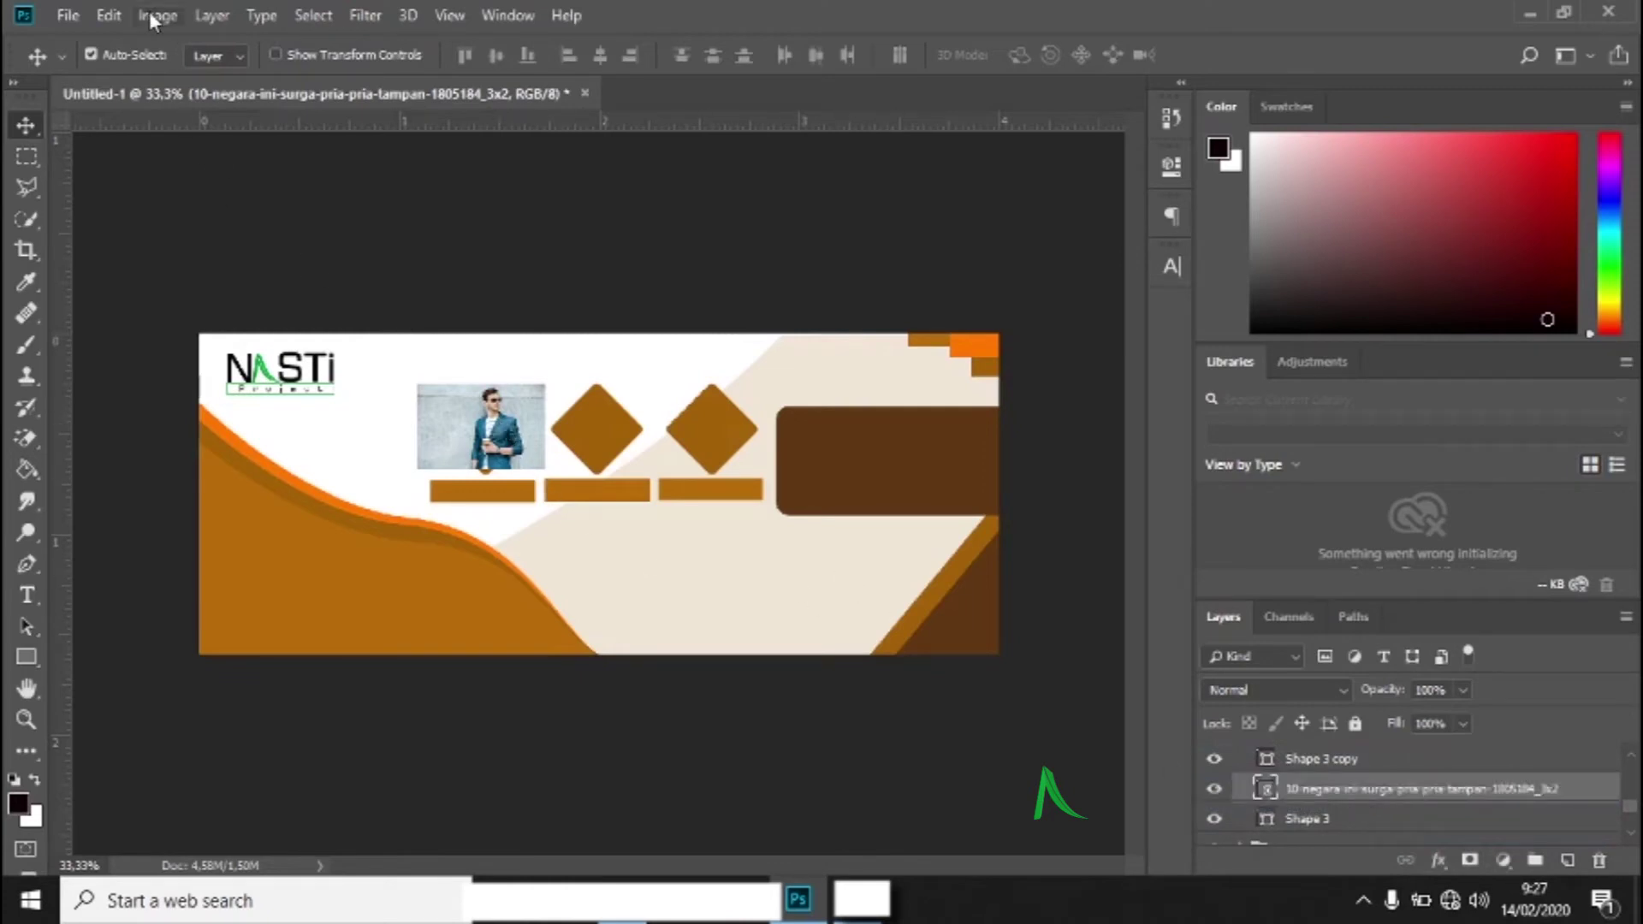
# - Stretch the man's photo downward to about 6.54% height to cover the first diamond, and shift it slightly left
pyautogui.click(109, 14)
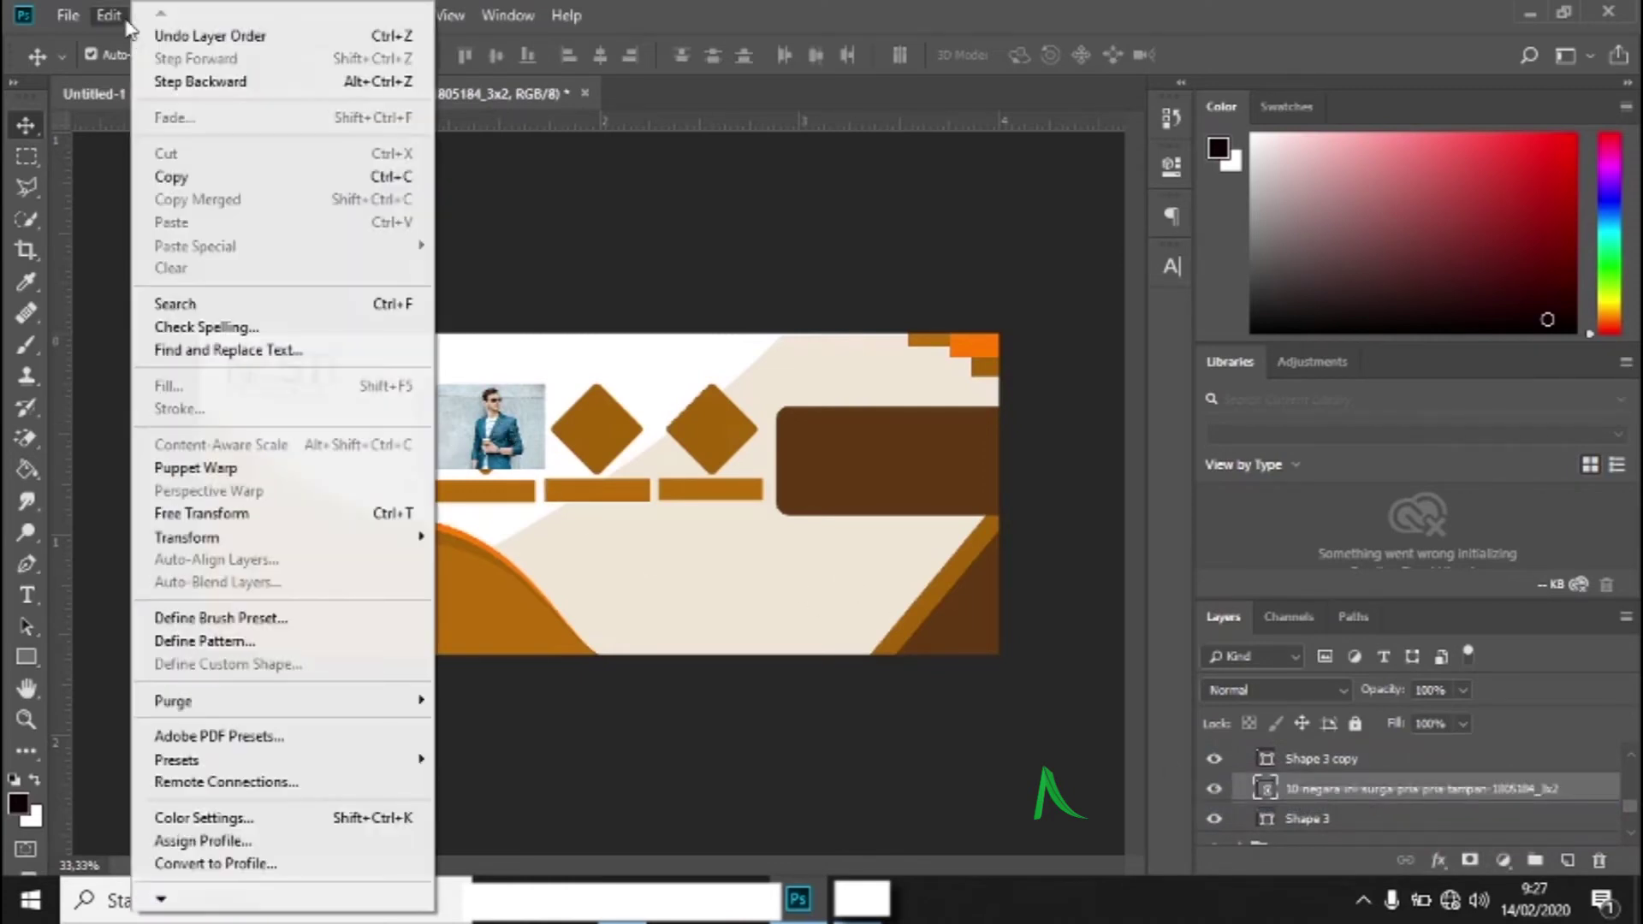
pyautogui.click(214, 513)
pyautogui.hotkey('ctrl', '+')
pyautogui.hotkey('ctrl', '+')
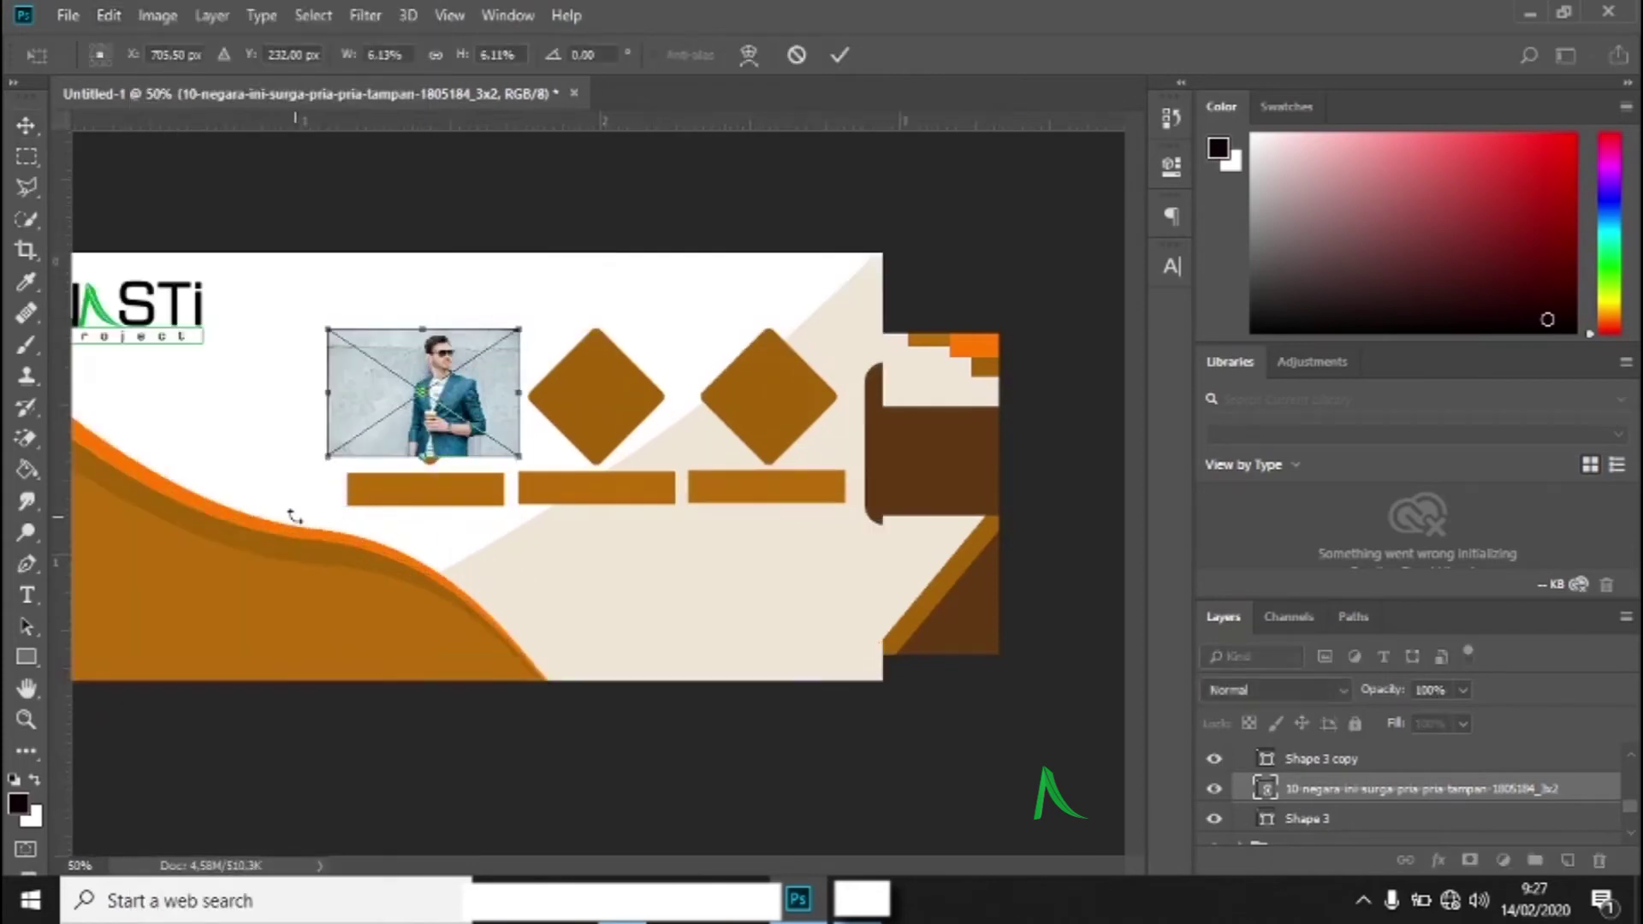
pyautogui.moveTo(363, 443); pyautogui.dragTo(363, 462)
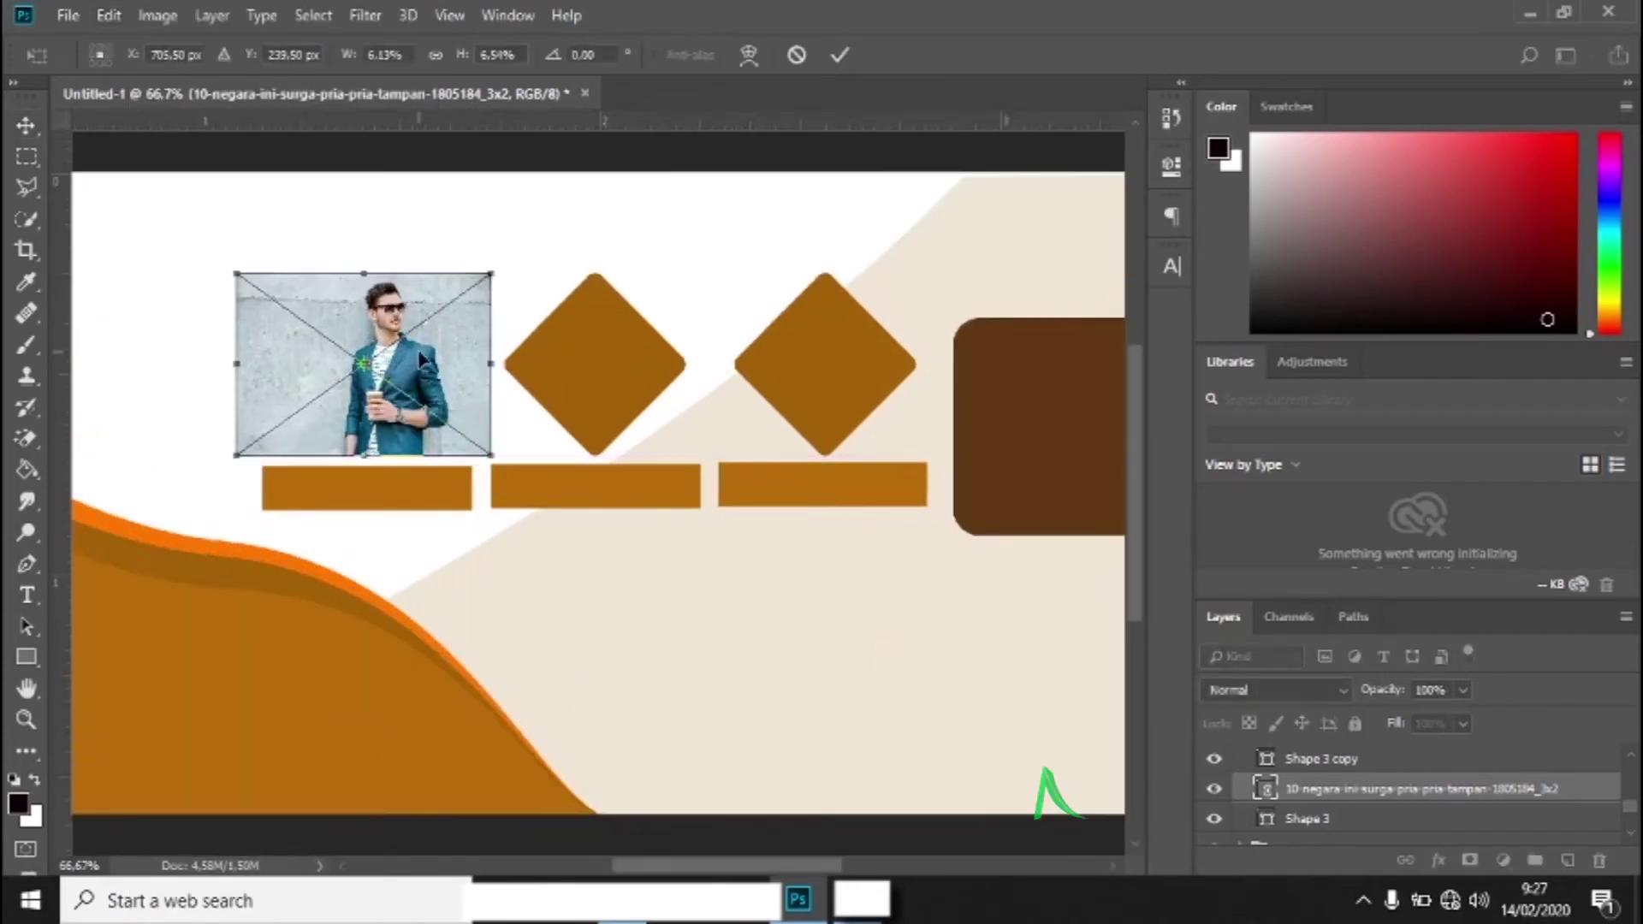
pyautogui.moveTo(428, 366); pyautogui.dragTo(408, 366)
pyautogui.click(839, 54)
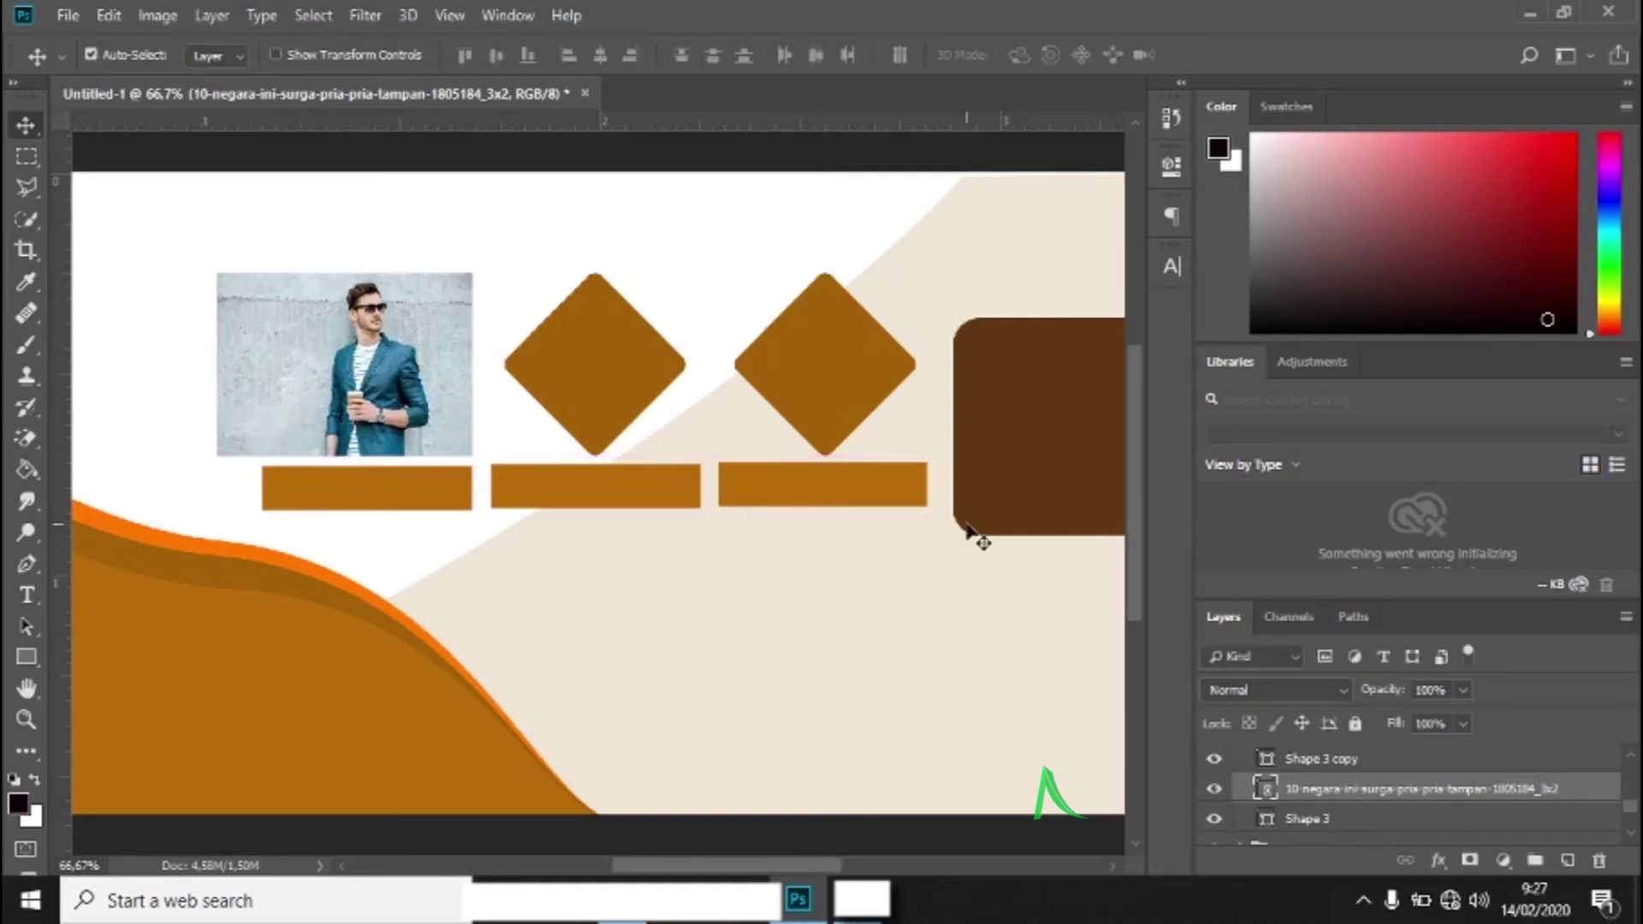
# - Clip the man's photo to the first diamond with a clipping mask and nudge it slightly right to centre him
pyautogui.rightClick(1328, 795)
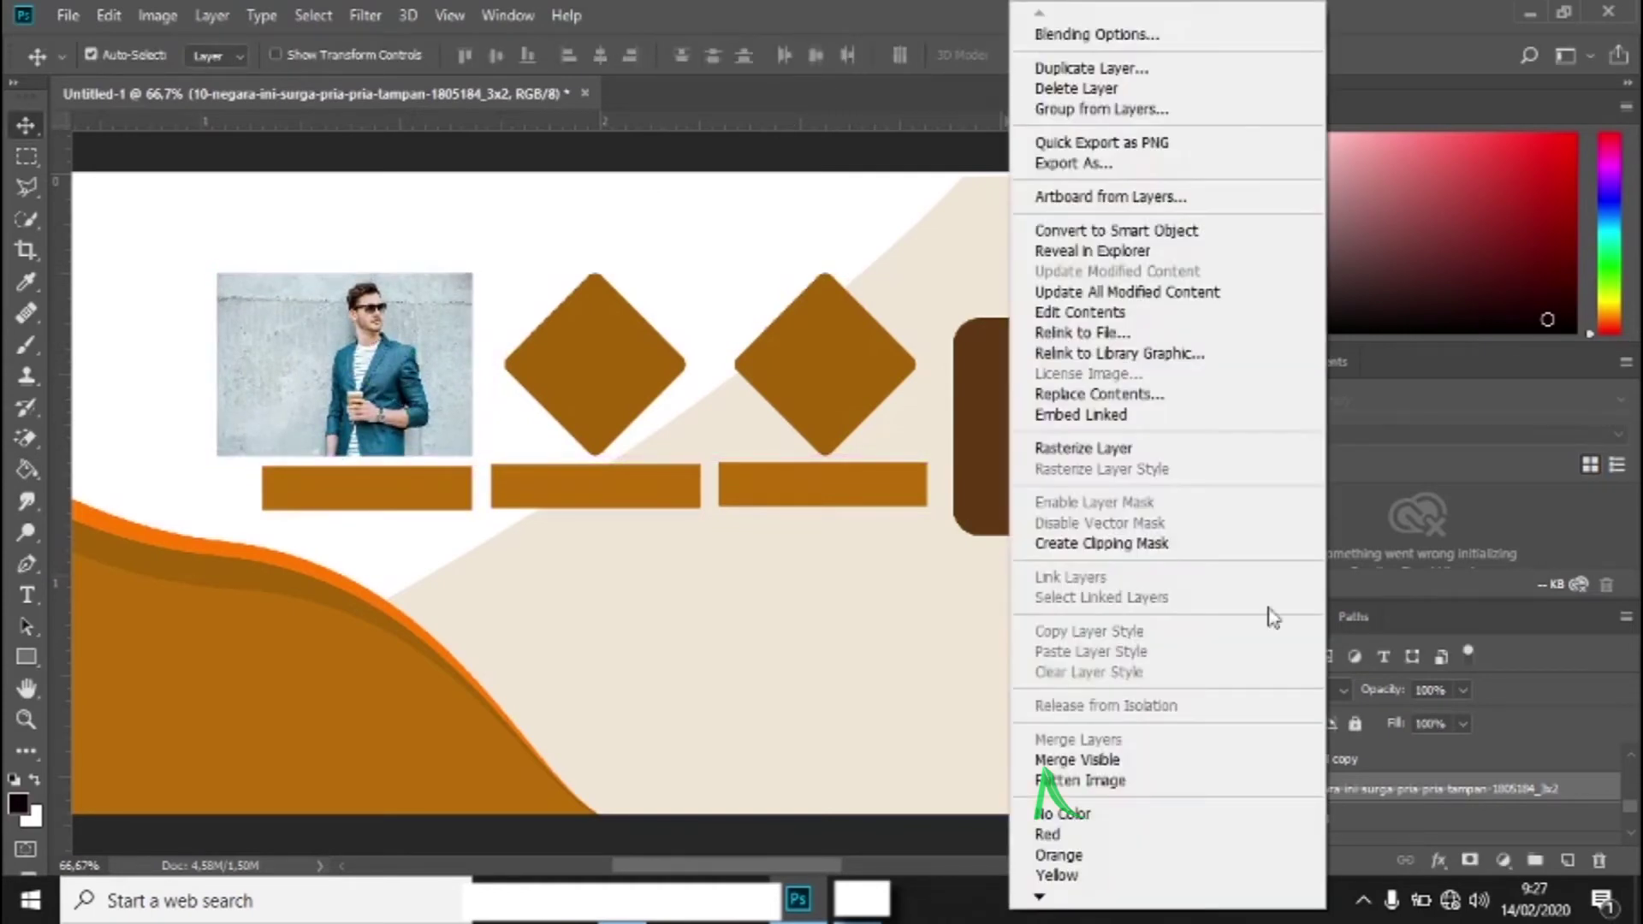
pyautogui.click(1125, 545)
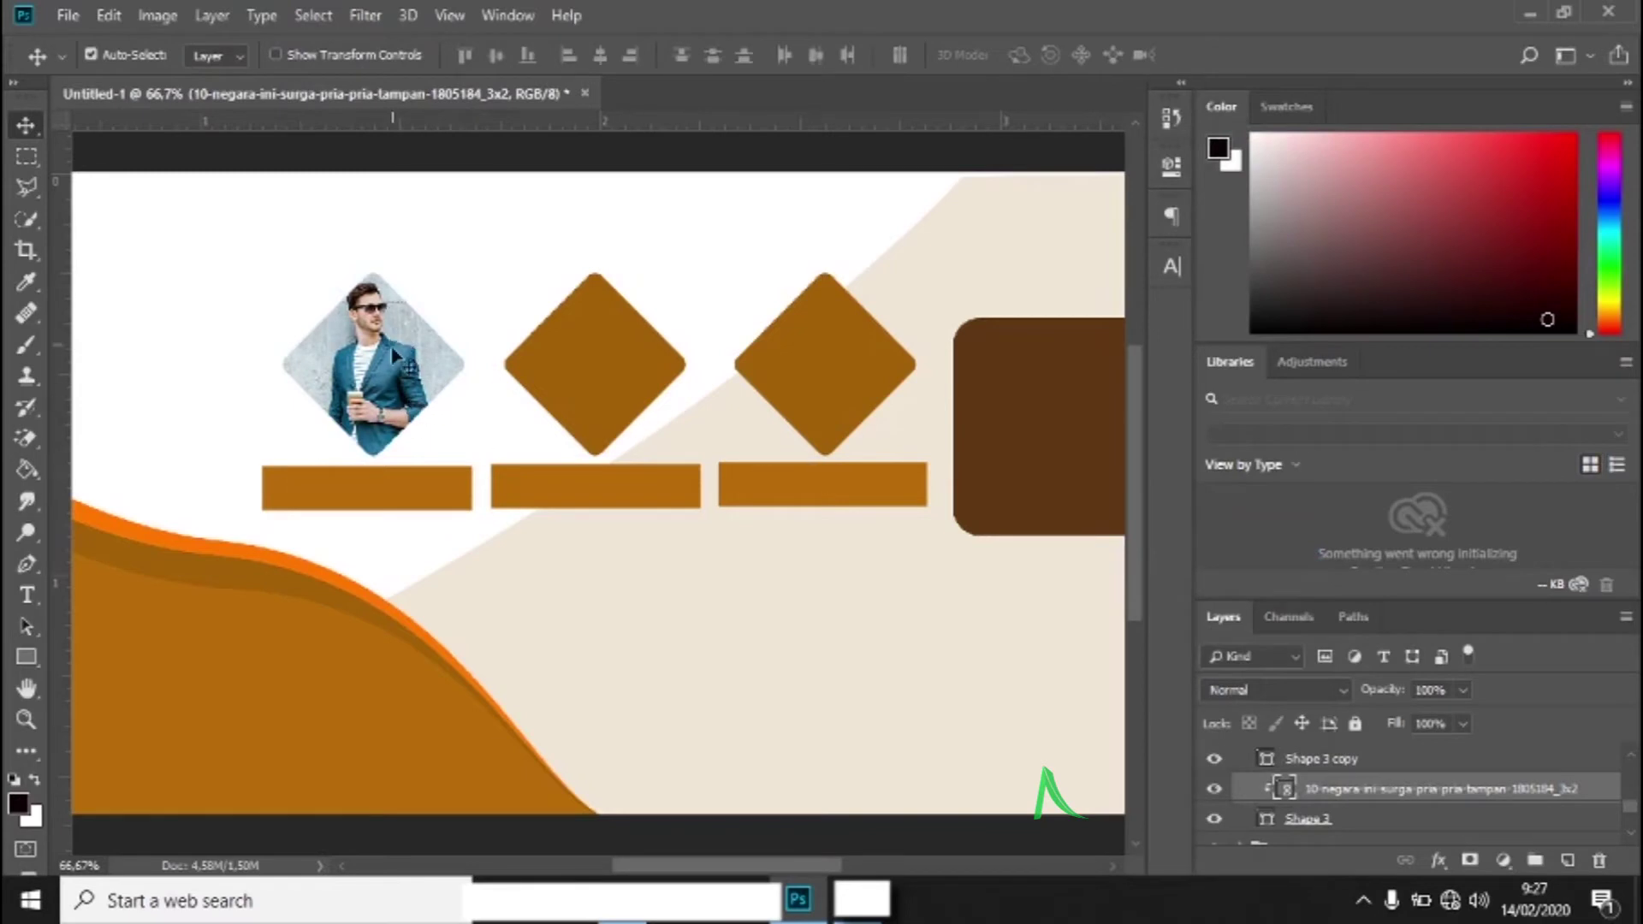
pyautogui.press('Right')
pyautogui.press('Right')
pyautogui.press('Right')
pyautogui.press('Right')
pyautogui.press('Right')
pyautogui.press('Right')
pyautogui.press('Right')
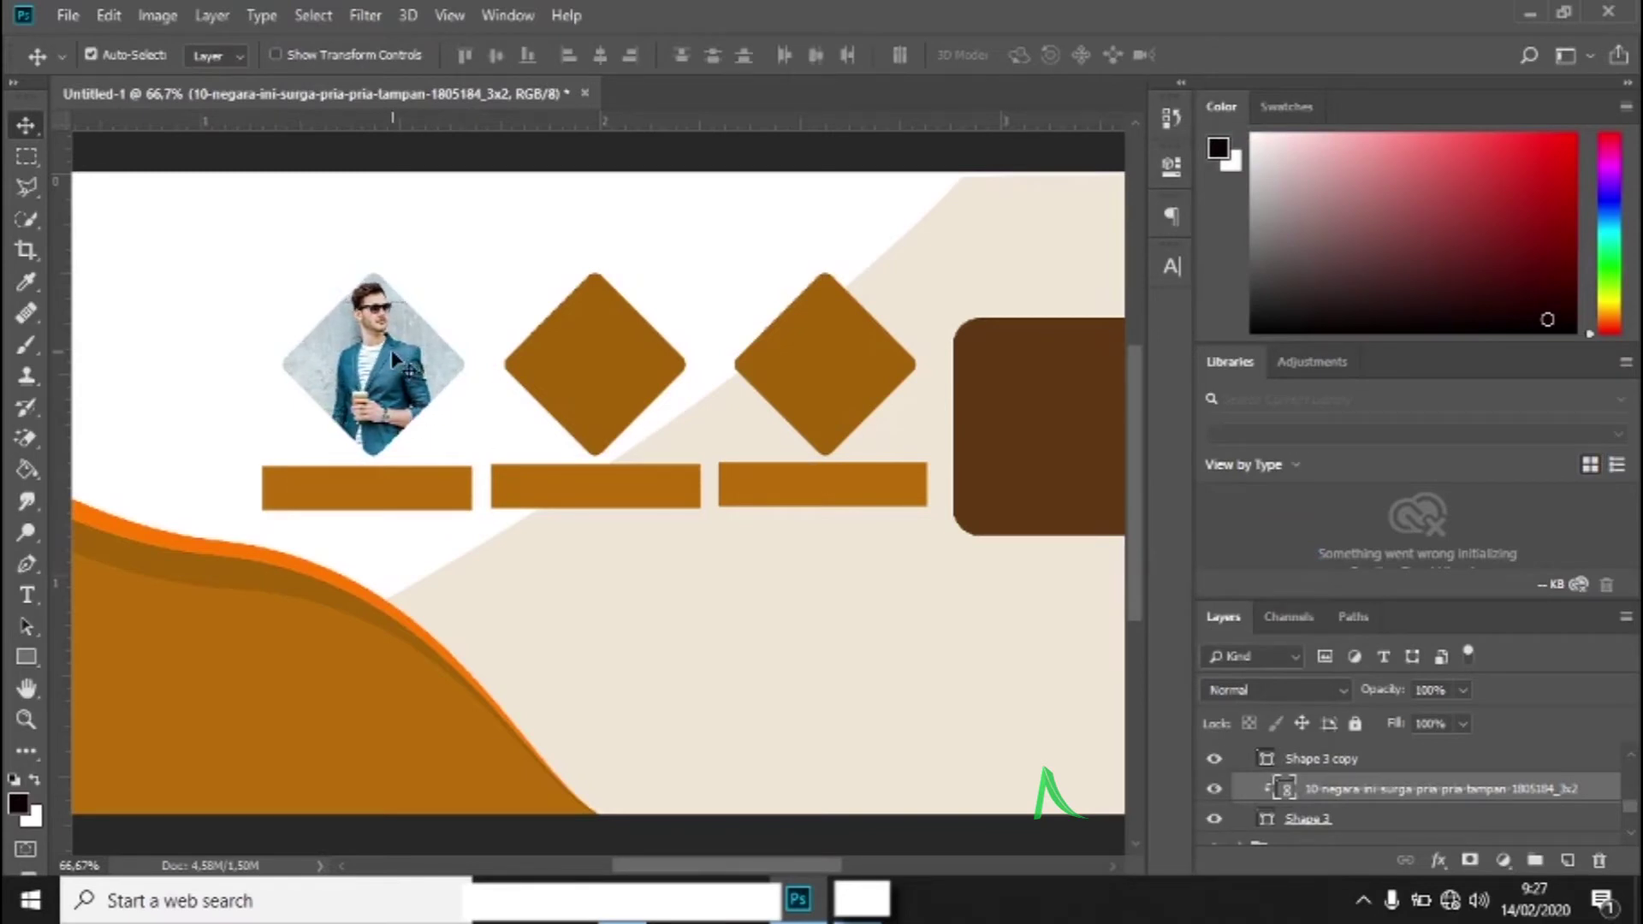
# - Nudge the man's photo slightly upward inside the first diamond
pyautogui.press('Up')
pyautogui.press('Up')
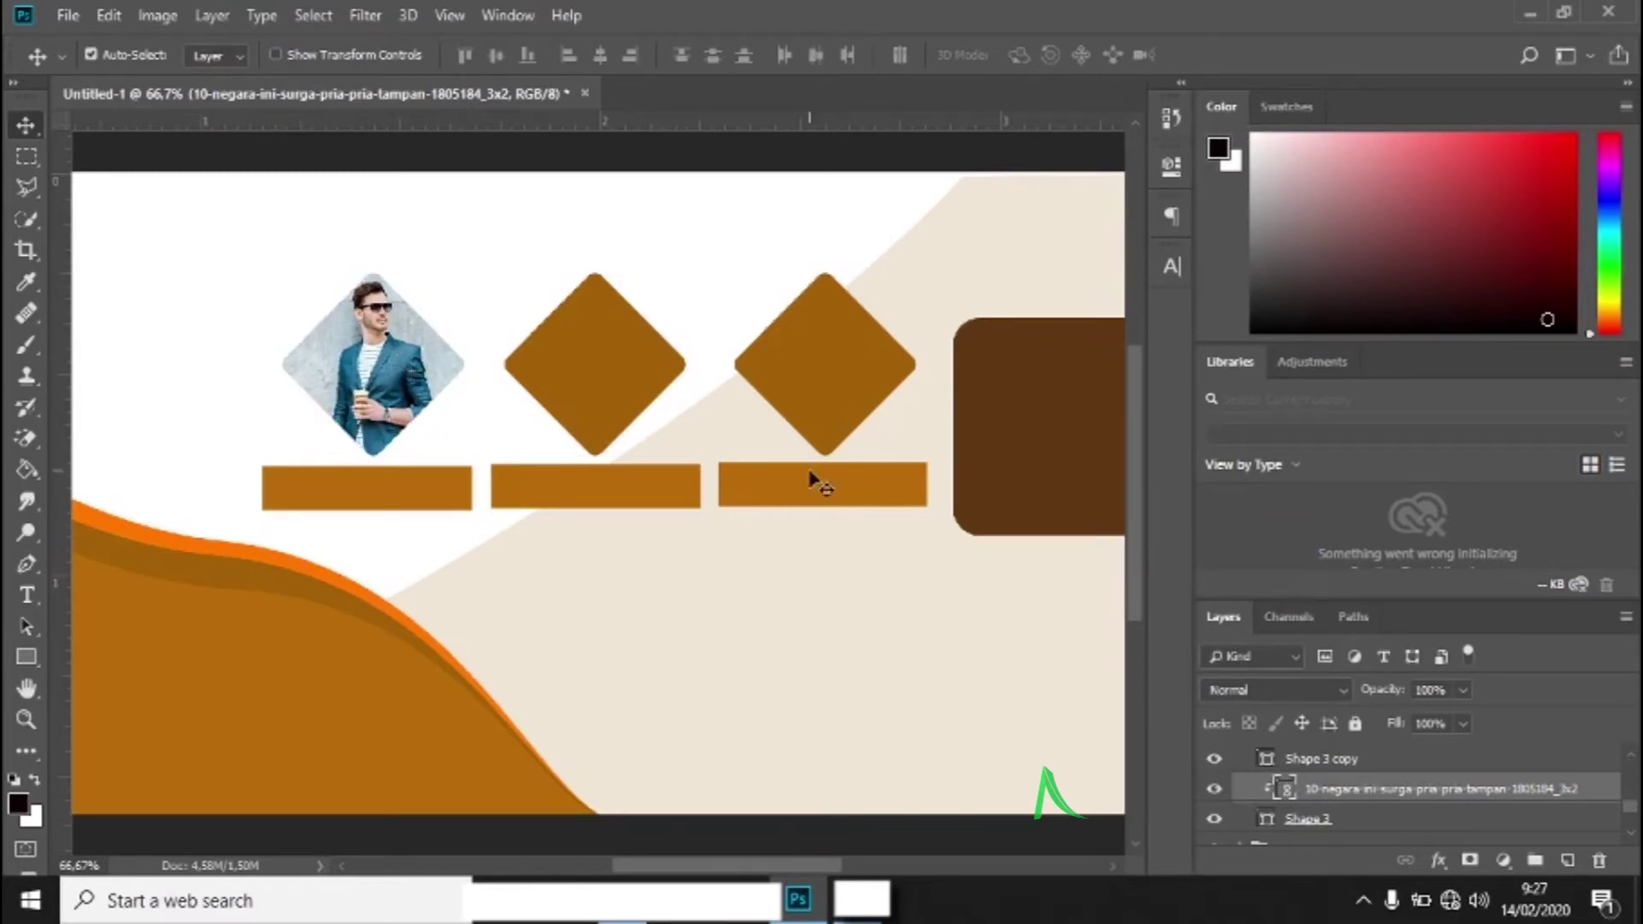
# - Place the linked photo 15-cara-menggunakan-setelan-jas-yang-baik-dan-benar1 directly above the second diamond's layer, Shape 3 copy
pyautogui.click(1328, 764)
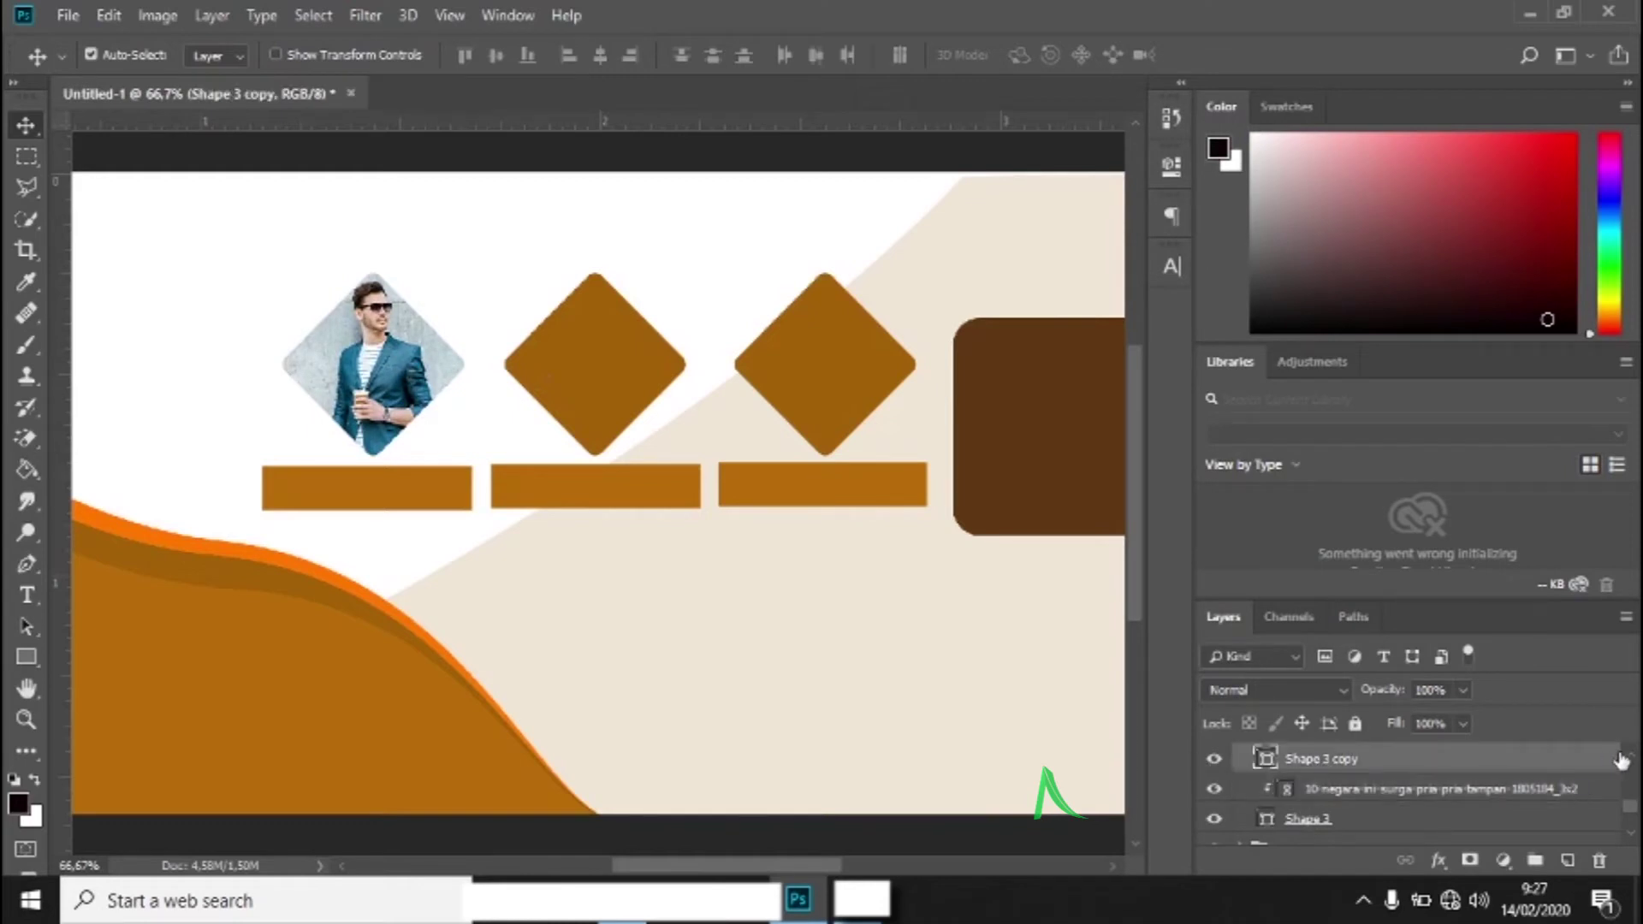
pyautogui.scroll(2, 1634, 764)
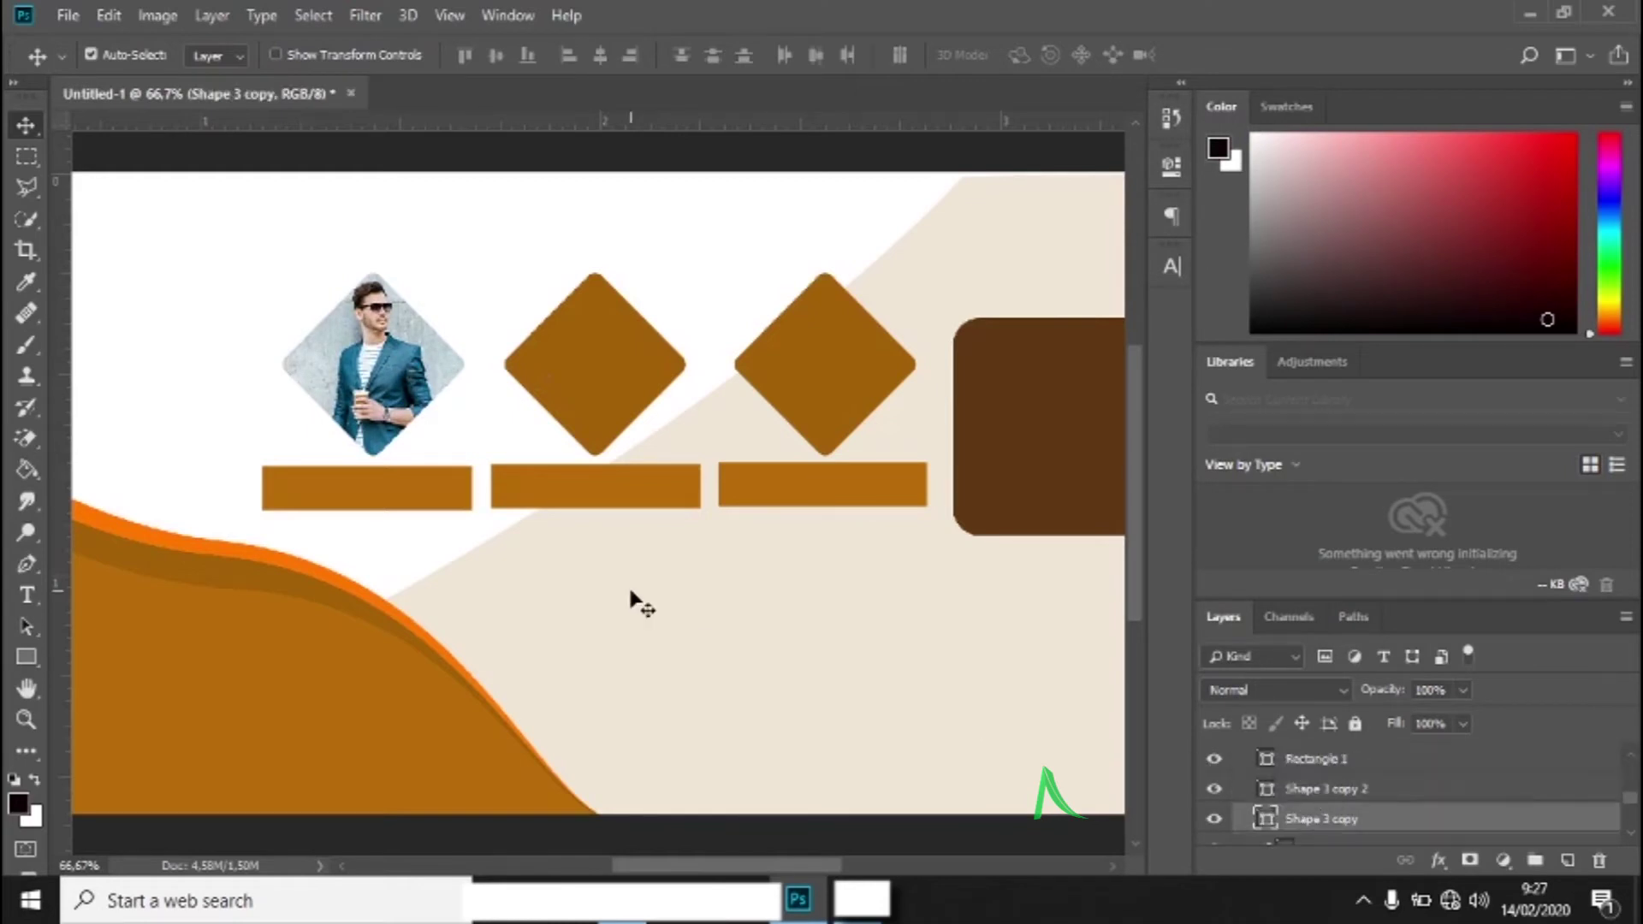
pyautogui.click(68, 14)
pyautogui.click(140, 494)
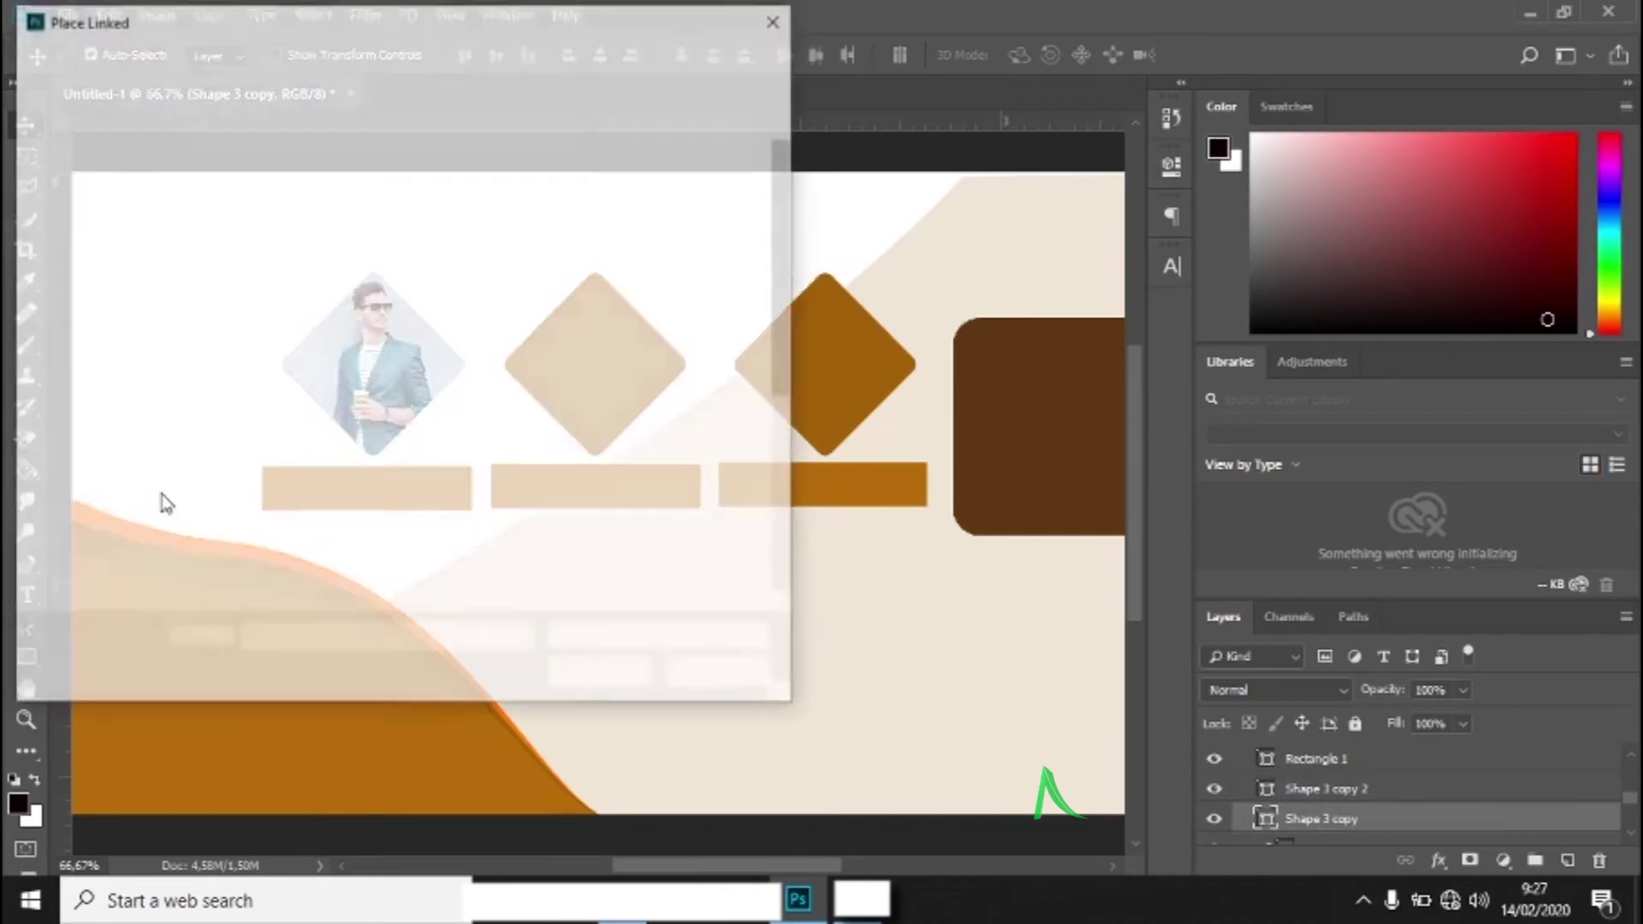
pyautogui.click(282, 393)
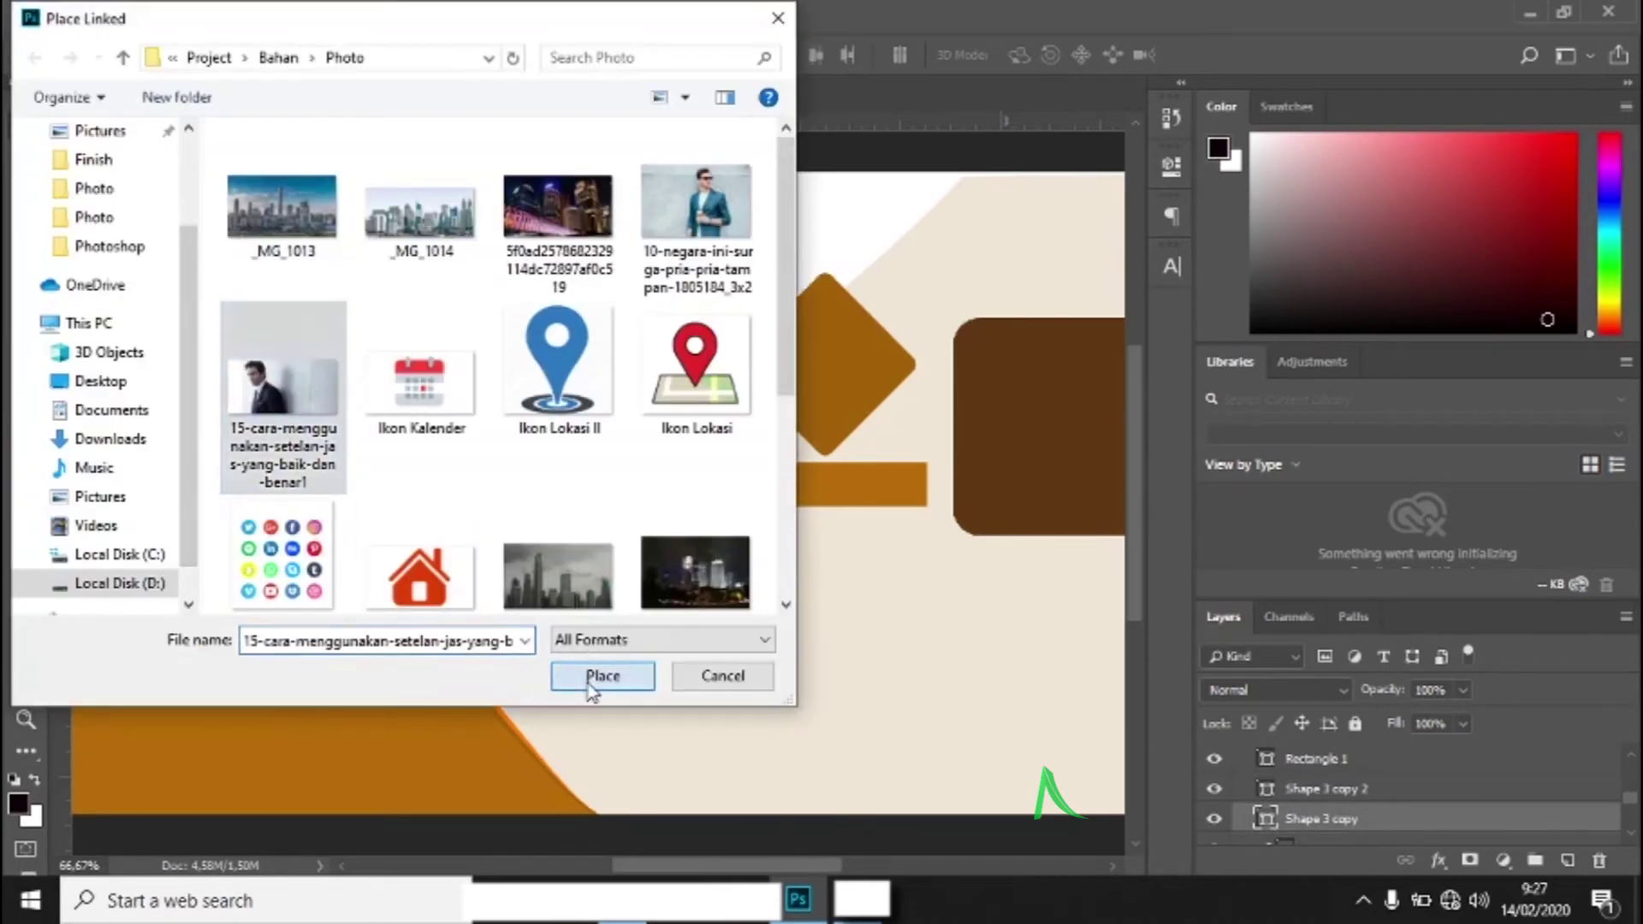
pyautogui.click(590, 680)
# - Scale the second man's photo to about 6.36% over the second diamond and clip it to that diamond with a clipping mask
pyautogui.hotkey('ctrl', '-')
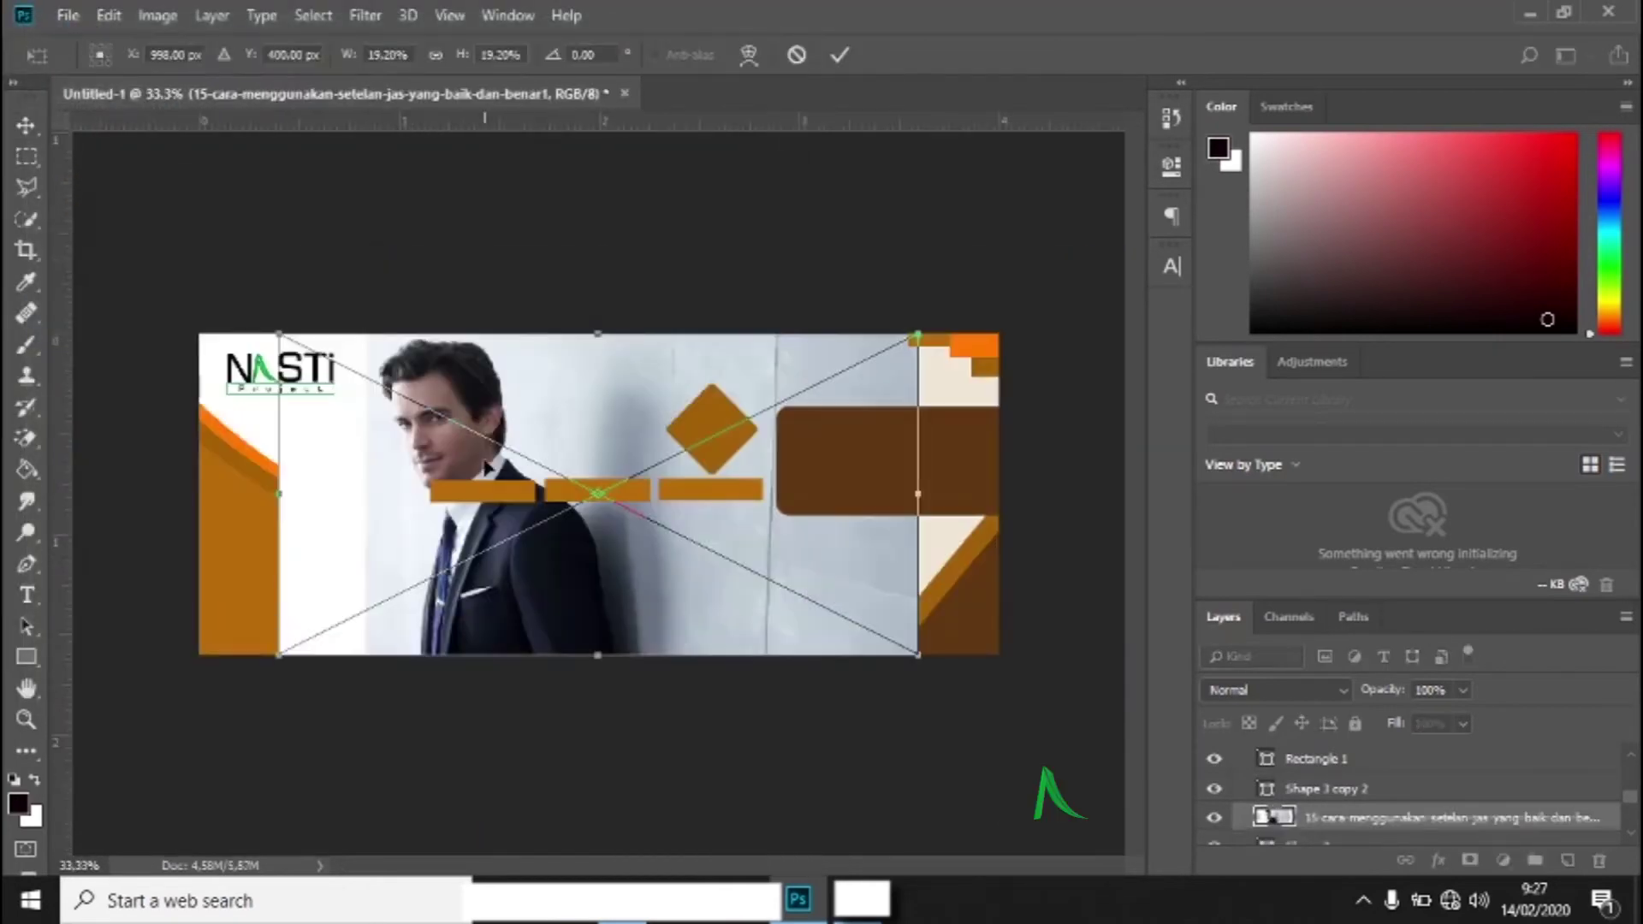
pyautogui.moveTo(280, 333); pyautogui.dragTo(483, 436)
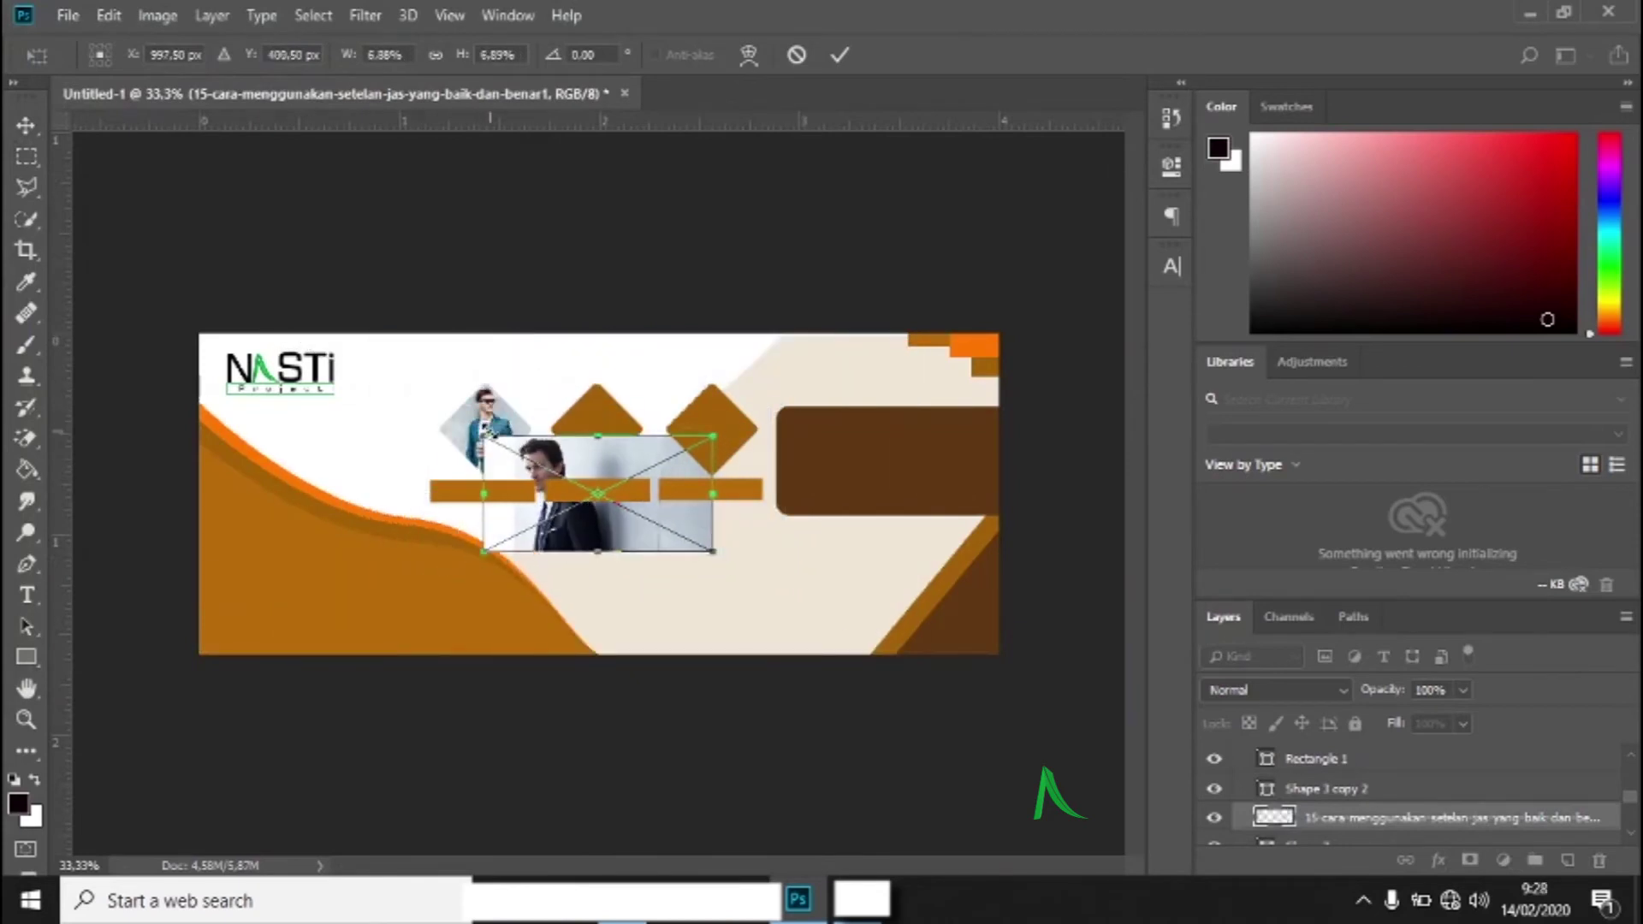
pyautogui.moveTo(589, 456); pyautogui.dragTo(645, 398)
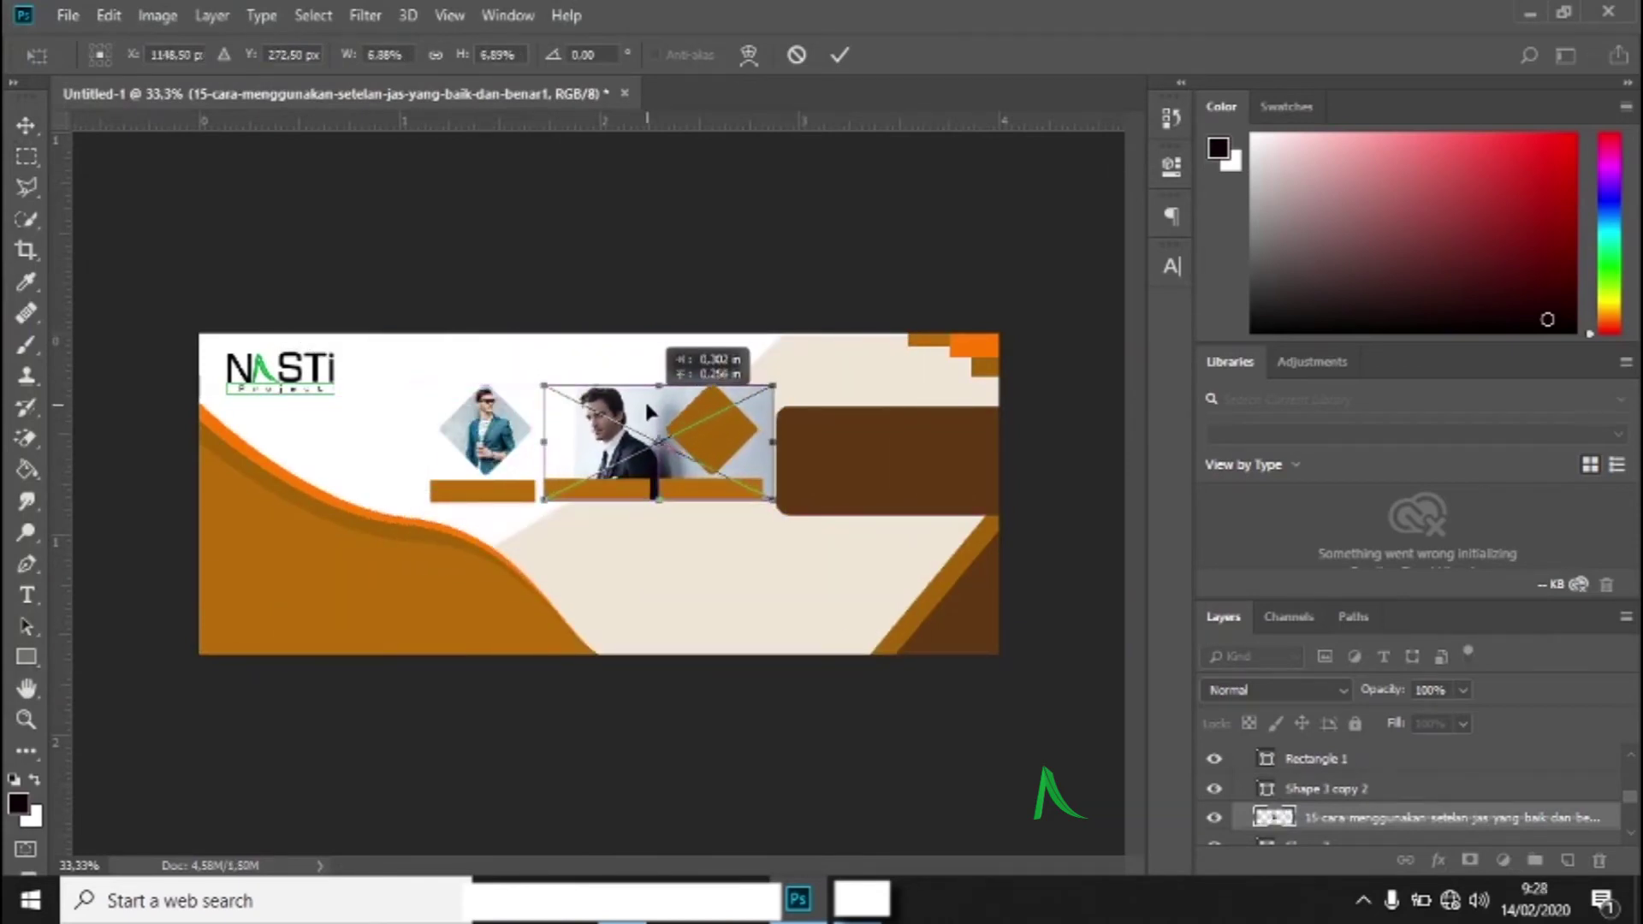
pyautogui.moveTo(540, 388); pyautogui.dragTo(633, 409)
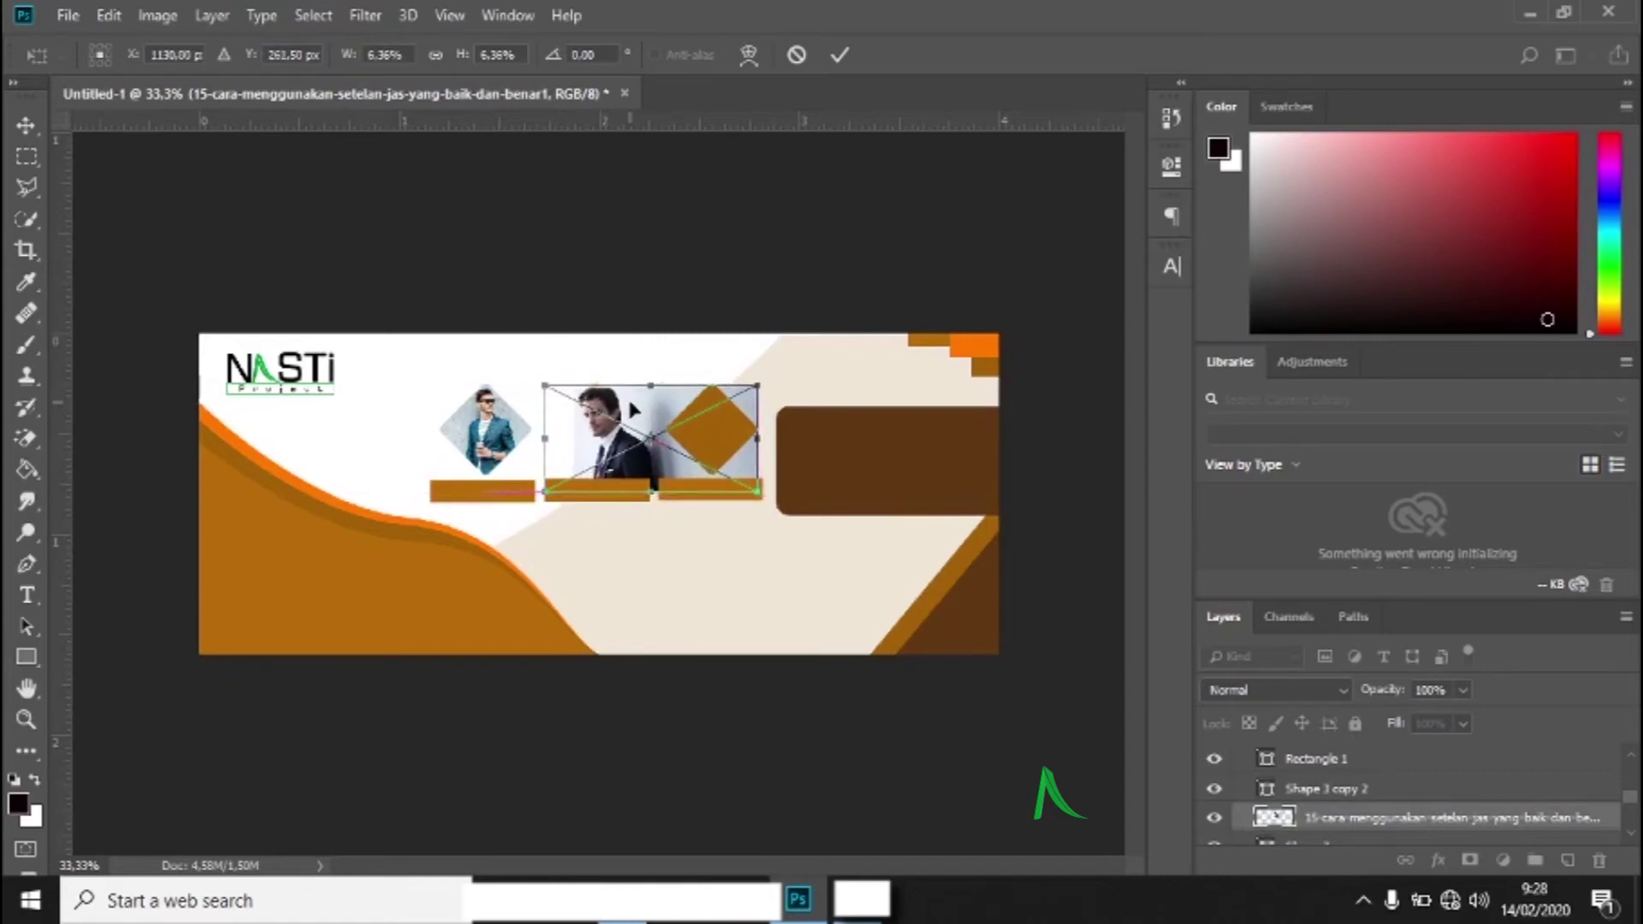
pyautogui.click(845, 57)
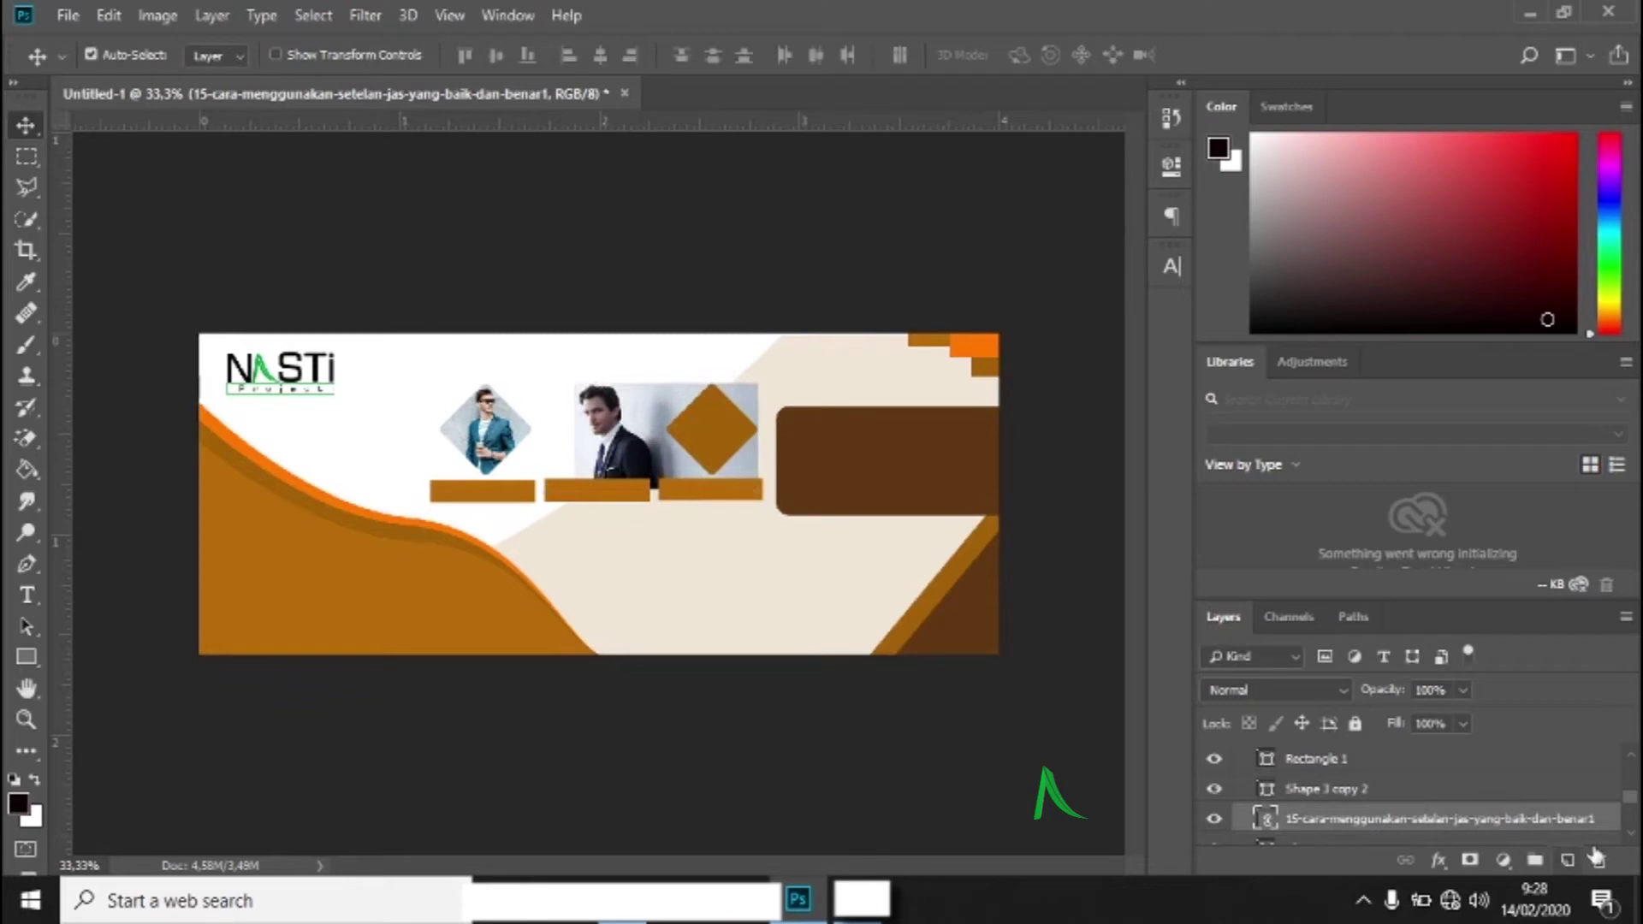
pyautogui.rightClick(1427, 819)
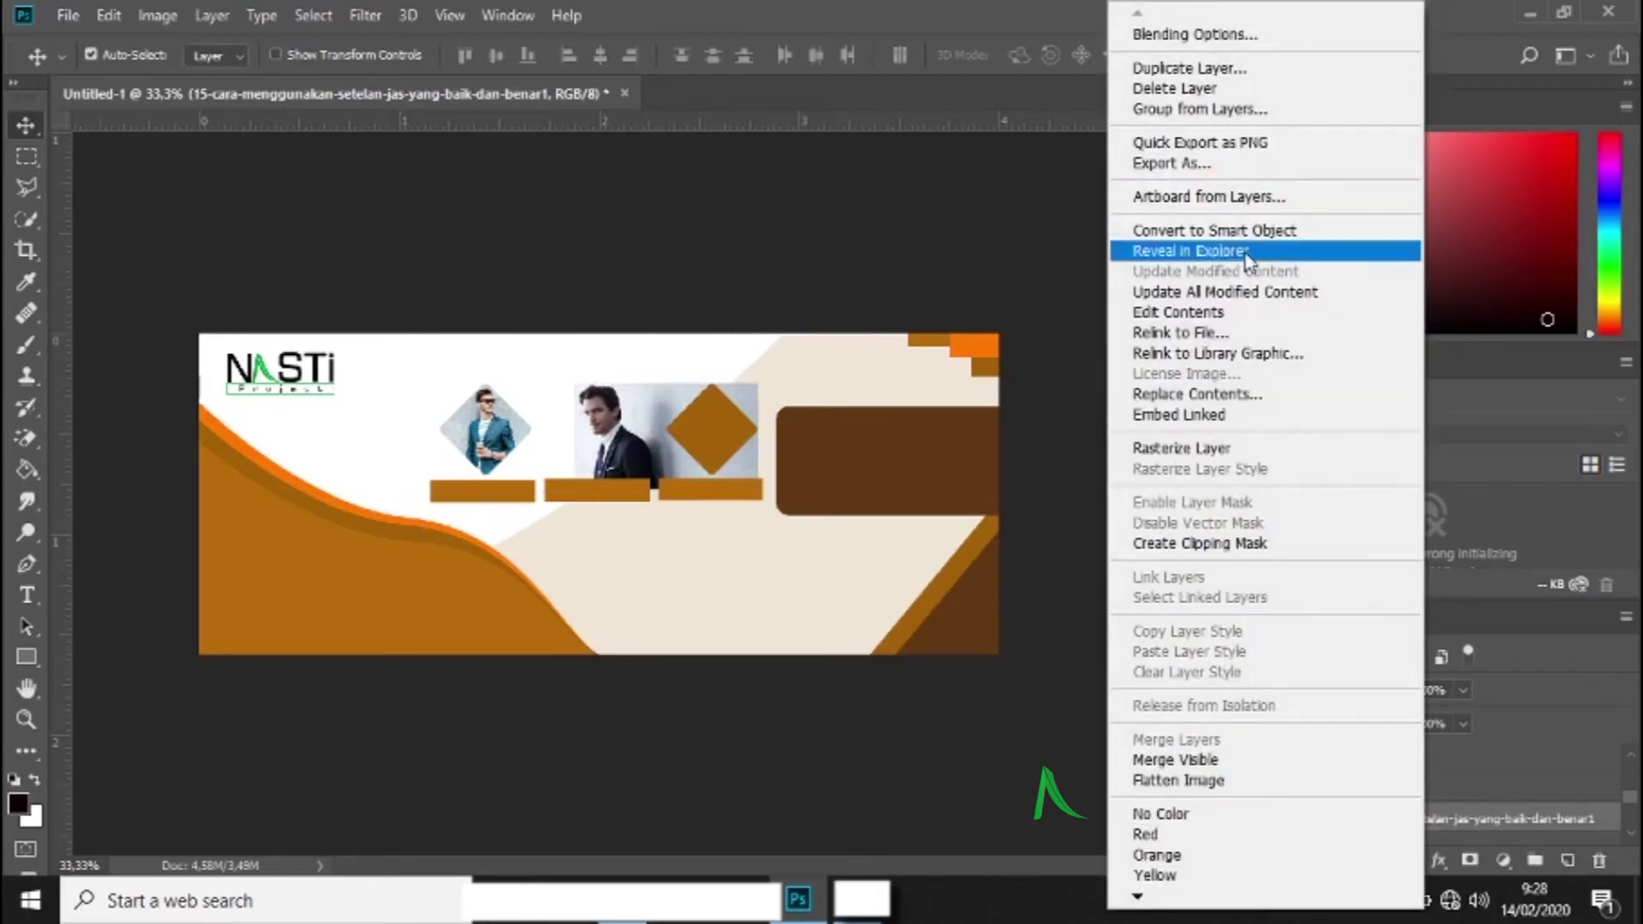
pyautogui.click(1210, 543)
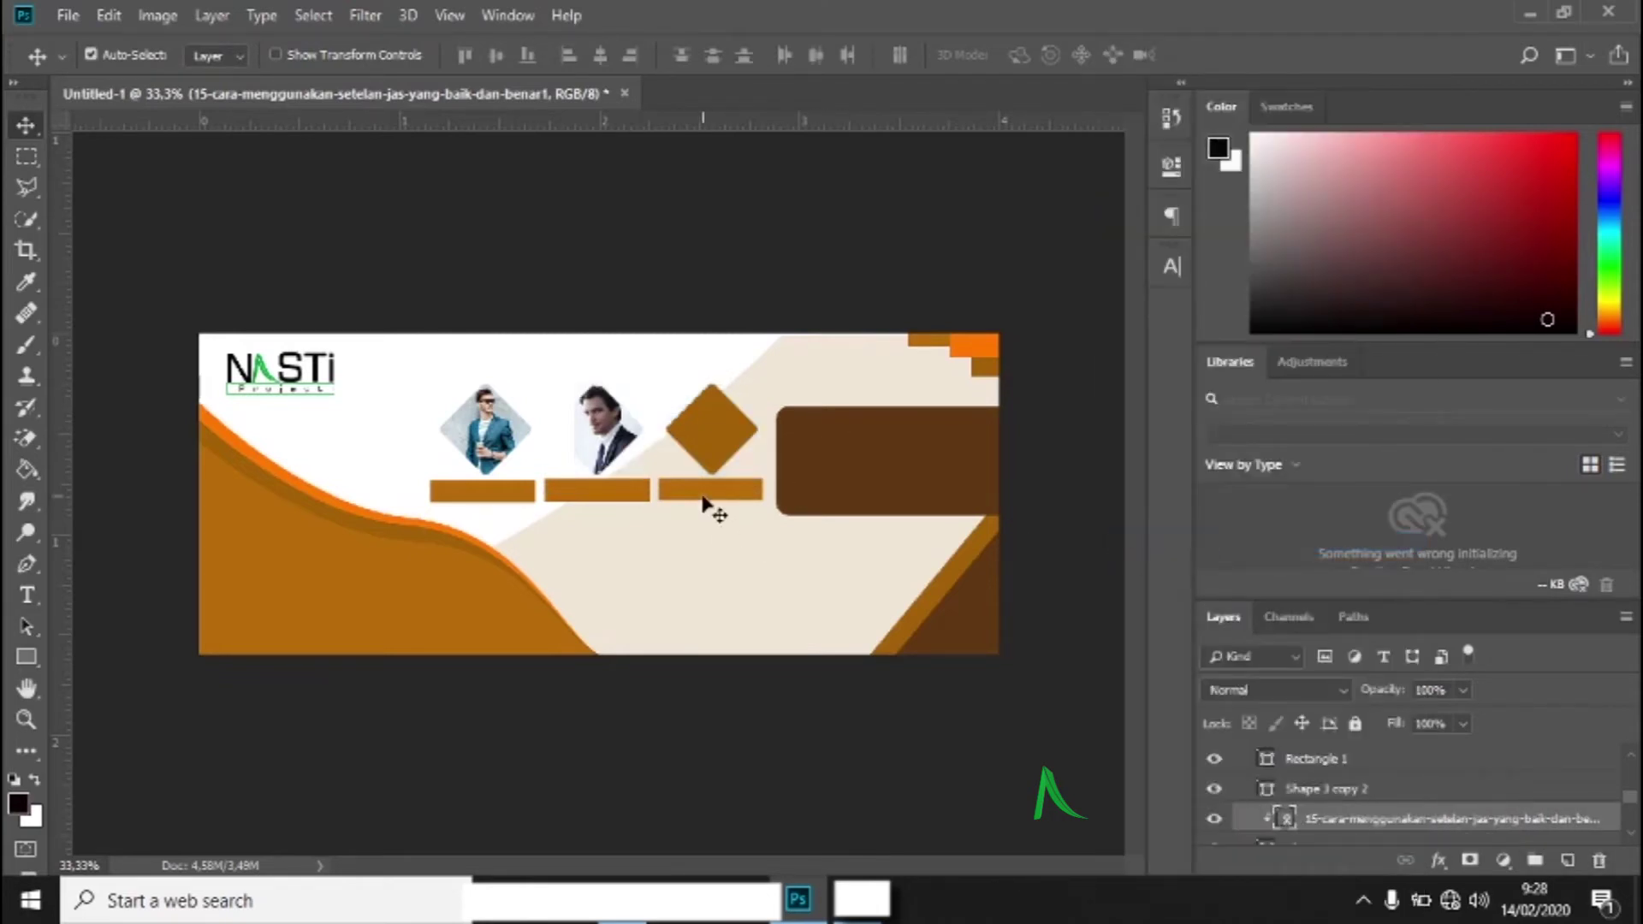
# - Place the linked photo muda-dan-sukses-ini-5-ceo-ganteng-dengan-kekayaan-jutaan-dolar for the third diamond
pyautogui.hotkey('ctrl', '+')
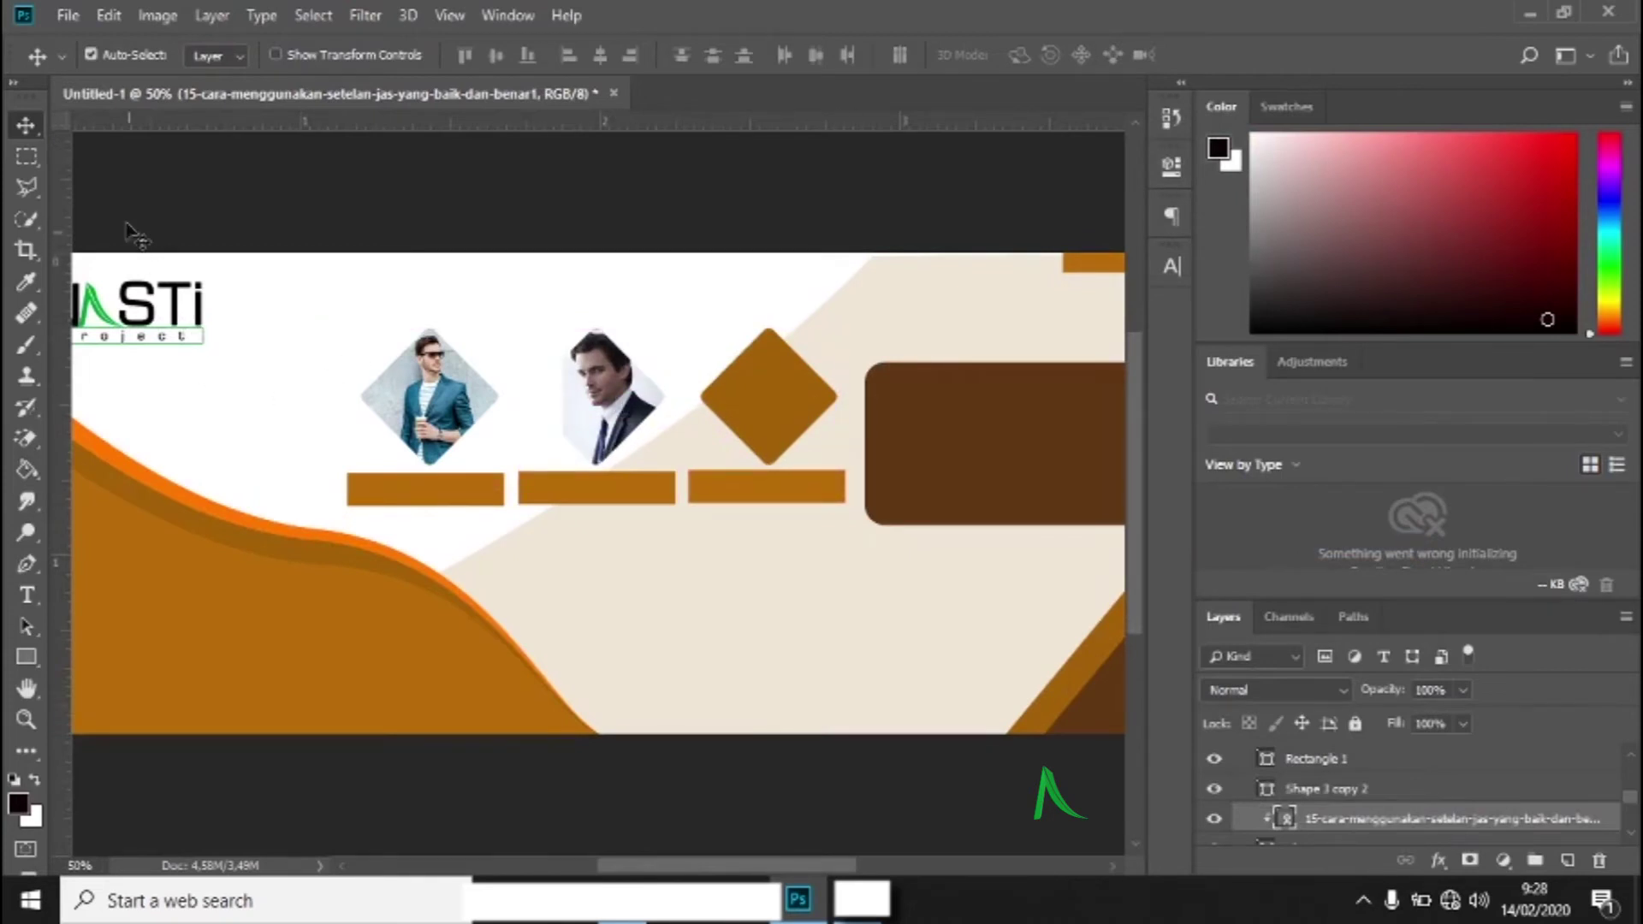
pyautogui.click(68, 15)
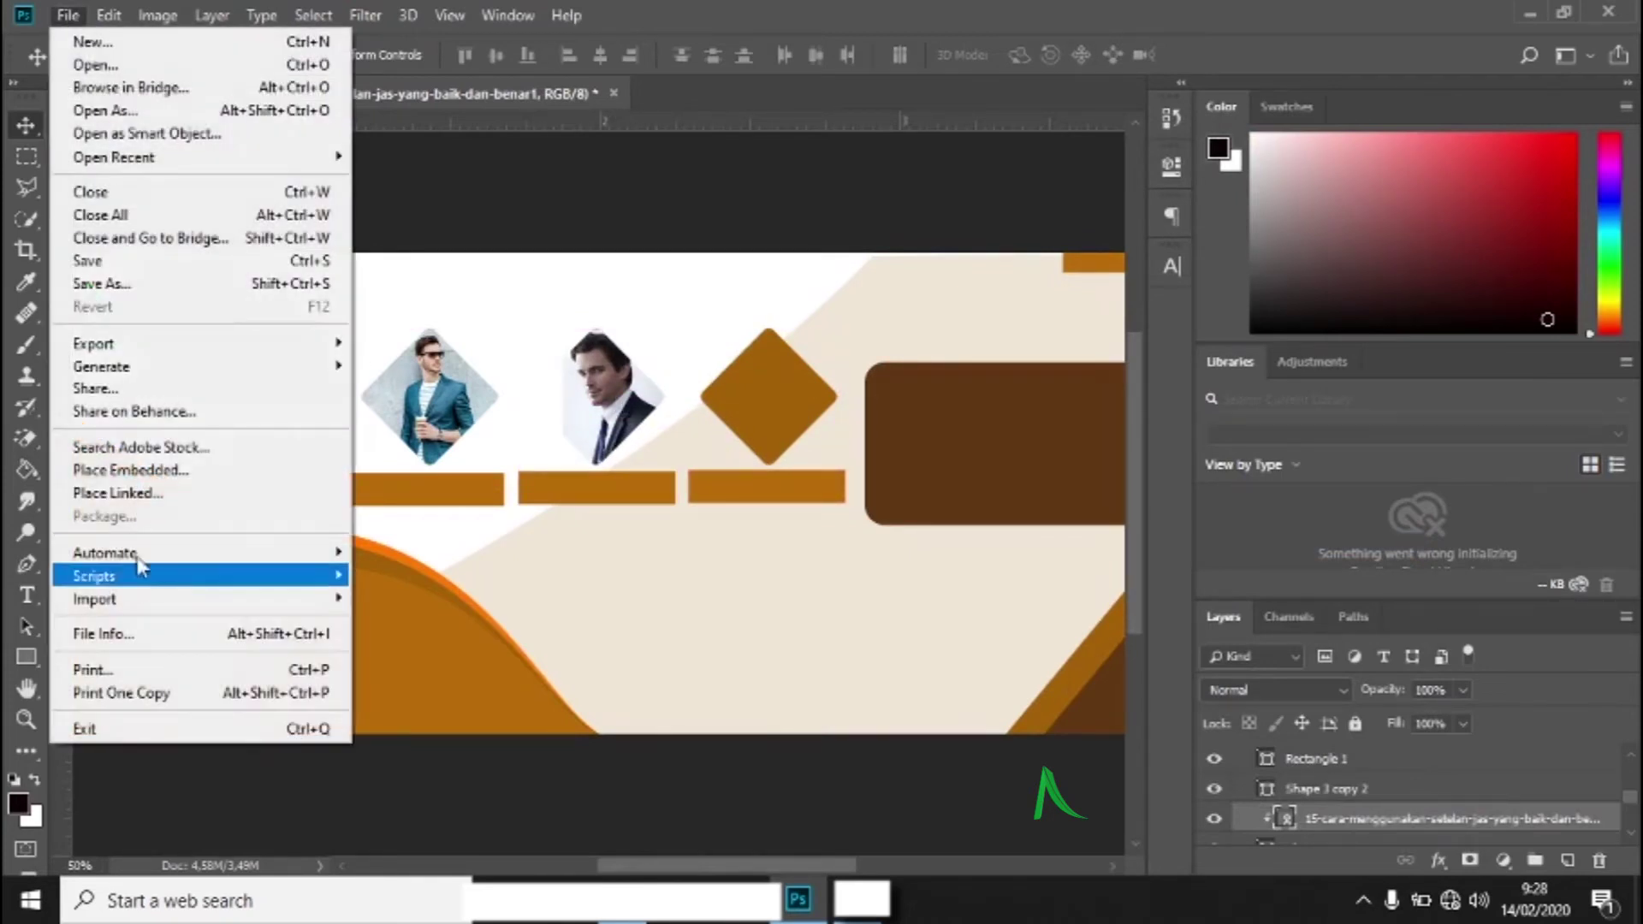
pyautogui.click(139, 494)
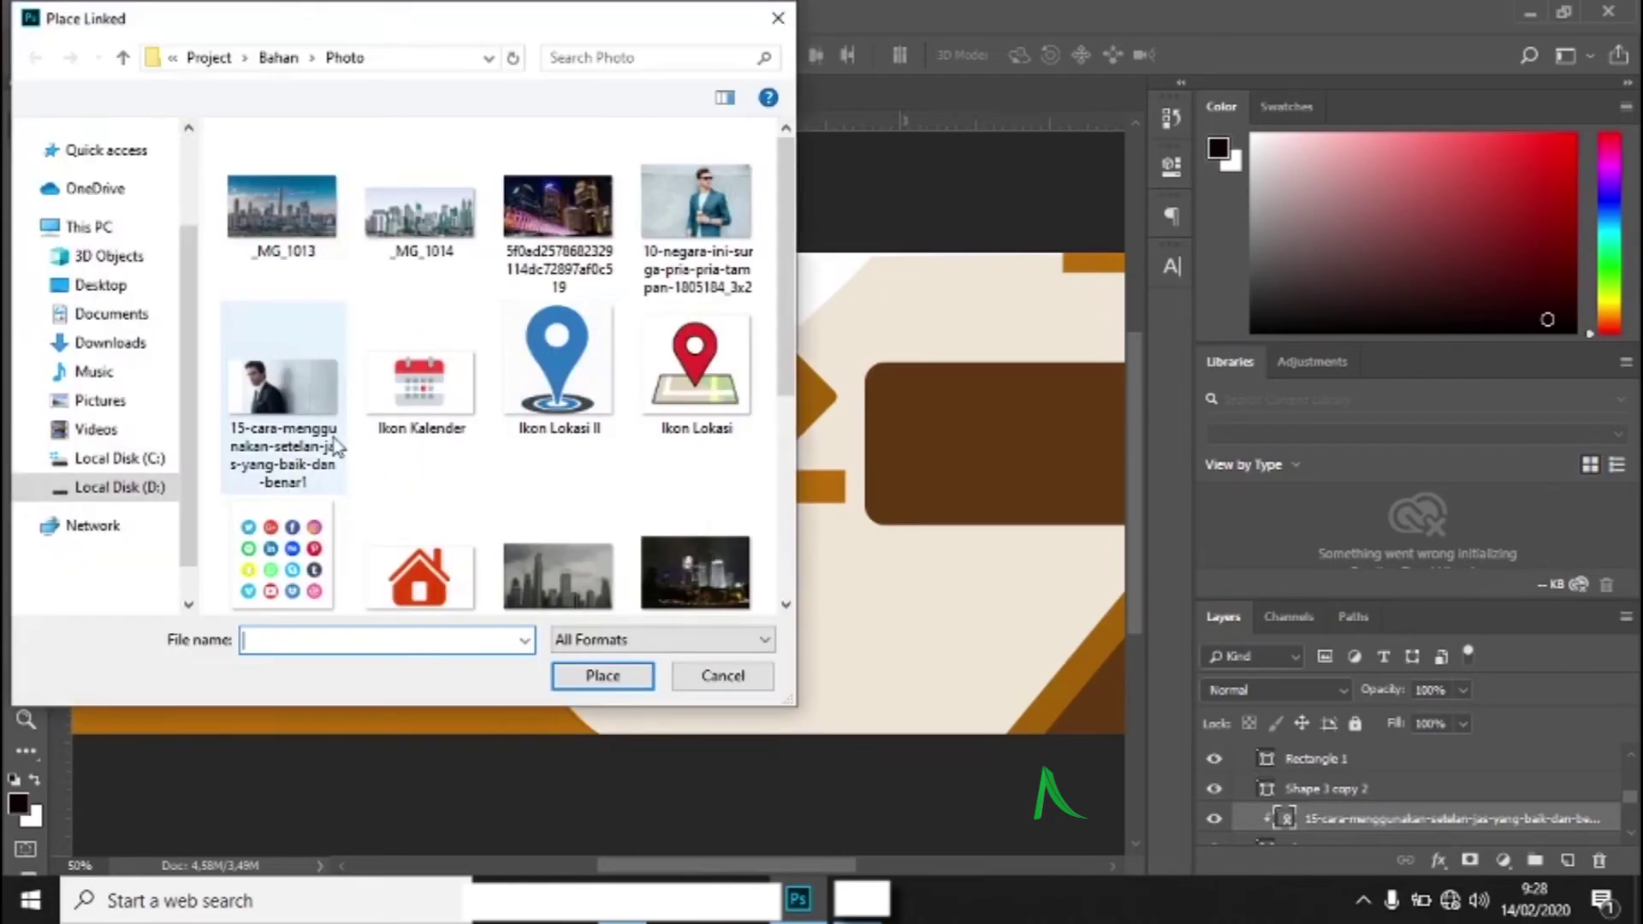
pyautogui.moveTo(797, 322); pyautogui.dragTo(797, 501)
pyautogui.click(335, 514)
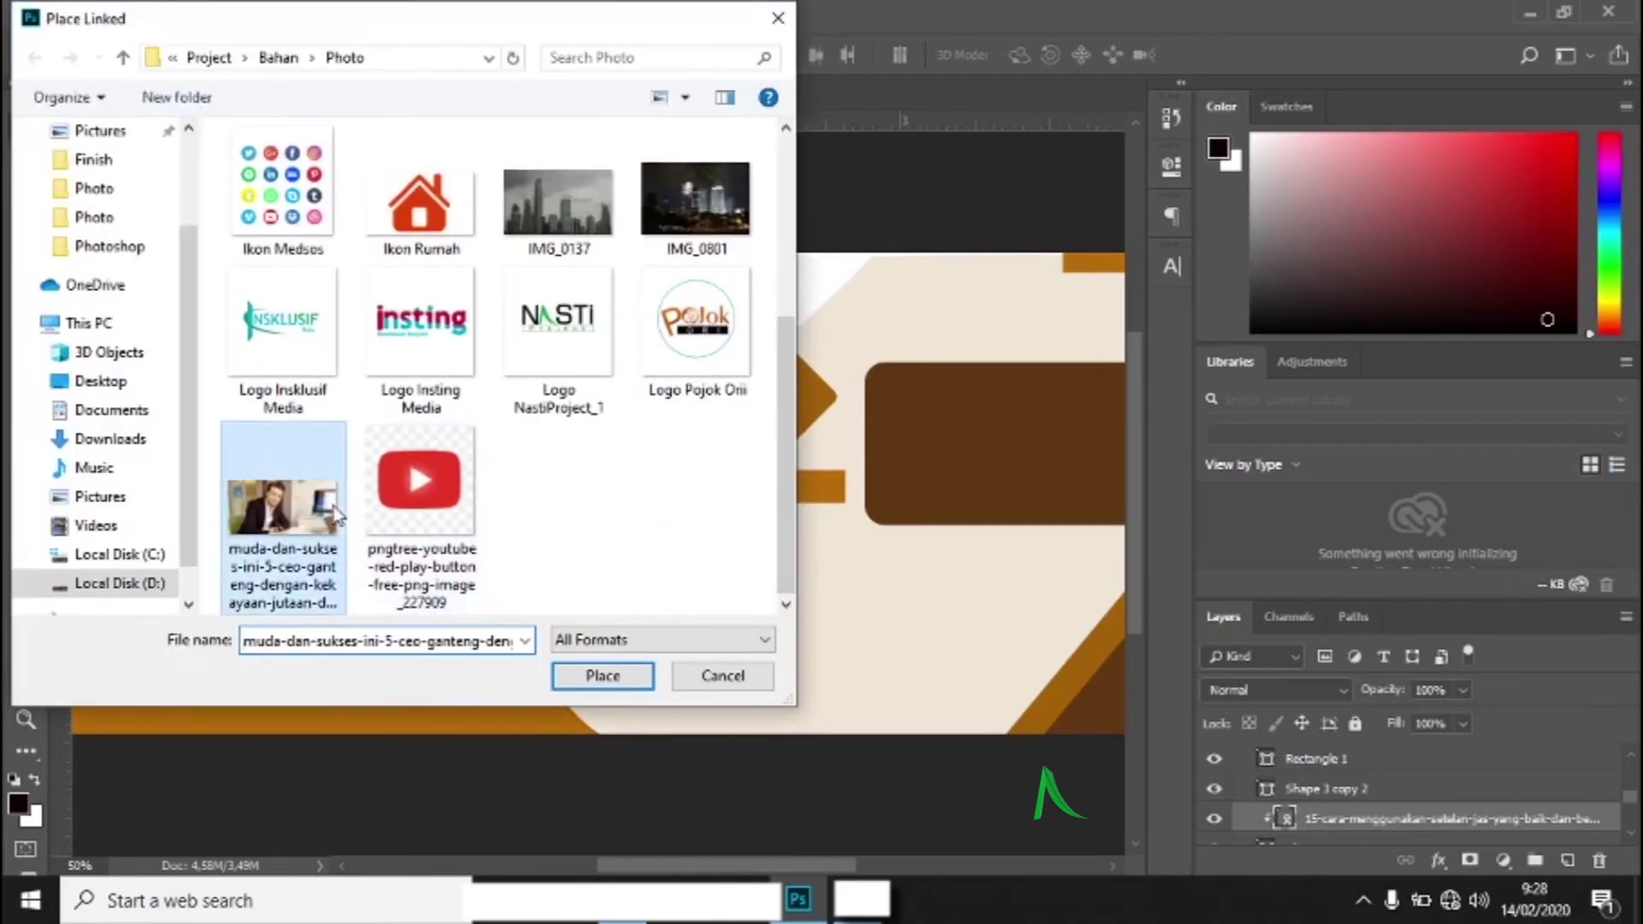
pyautogui.click(590, 677)
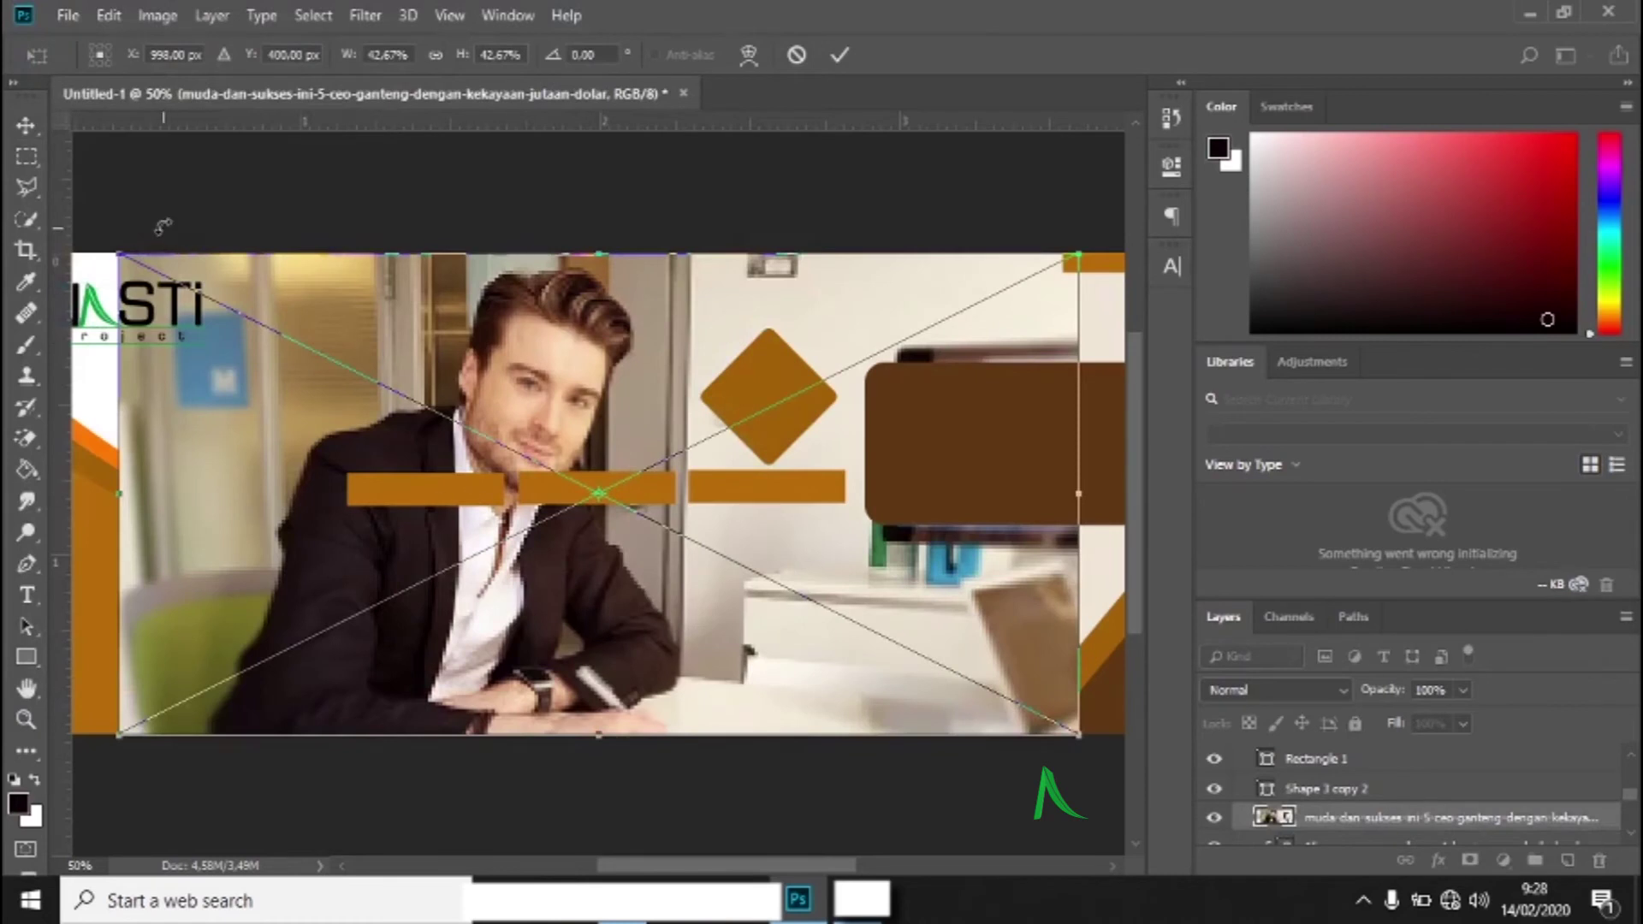
# - Scale the third man's photo to about 9.63% width and 11.68% height and position it over the third diamond
pyautogui.moveTo(124, 254); pyautogui.dragTo(414, 395)
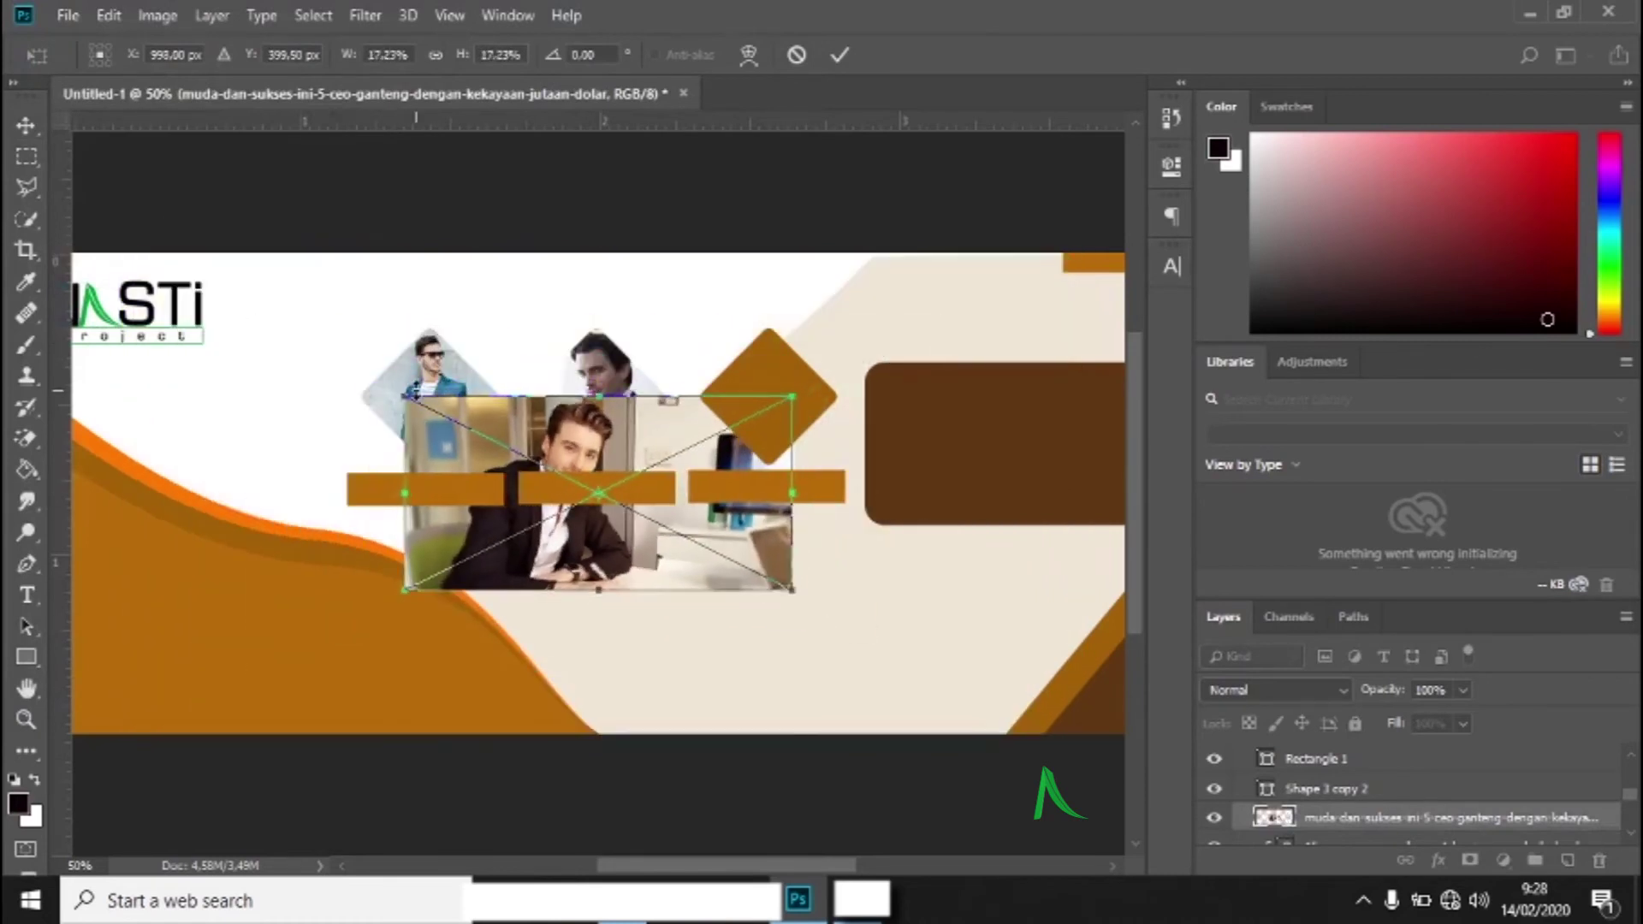
pyautogui.moveTo(622, 465); pyautogui.dragTo(822, 399)
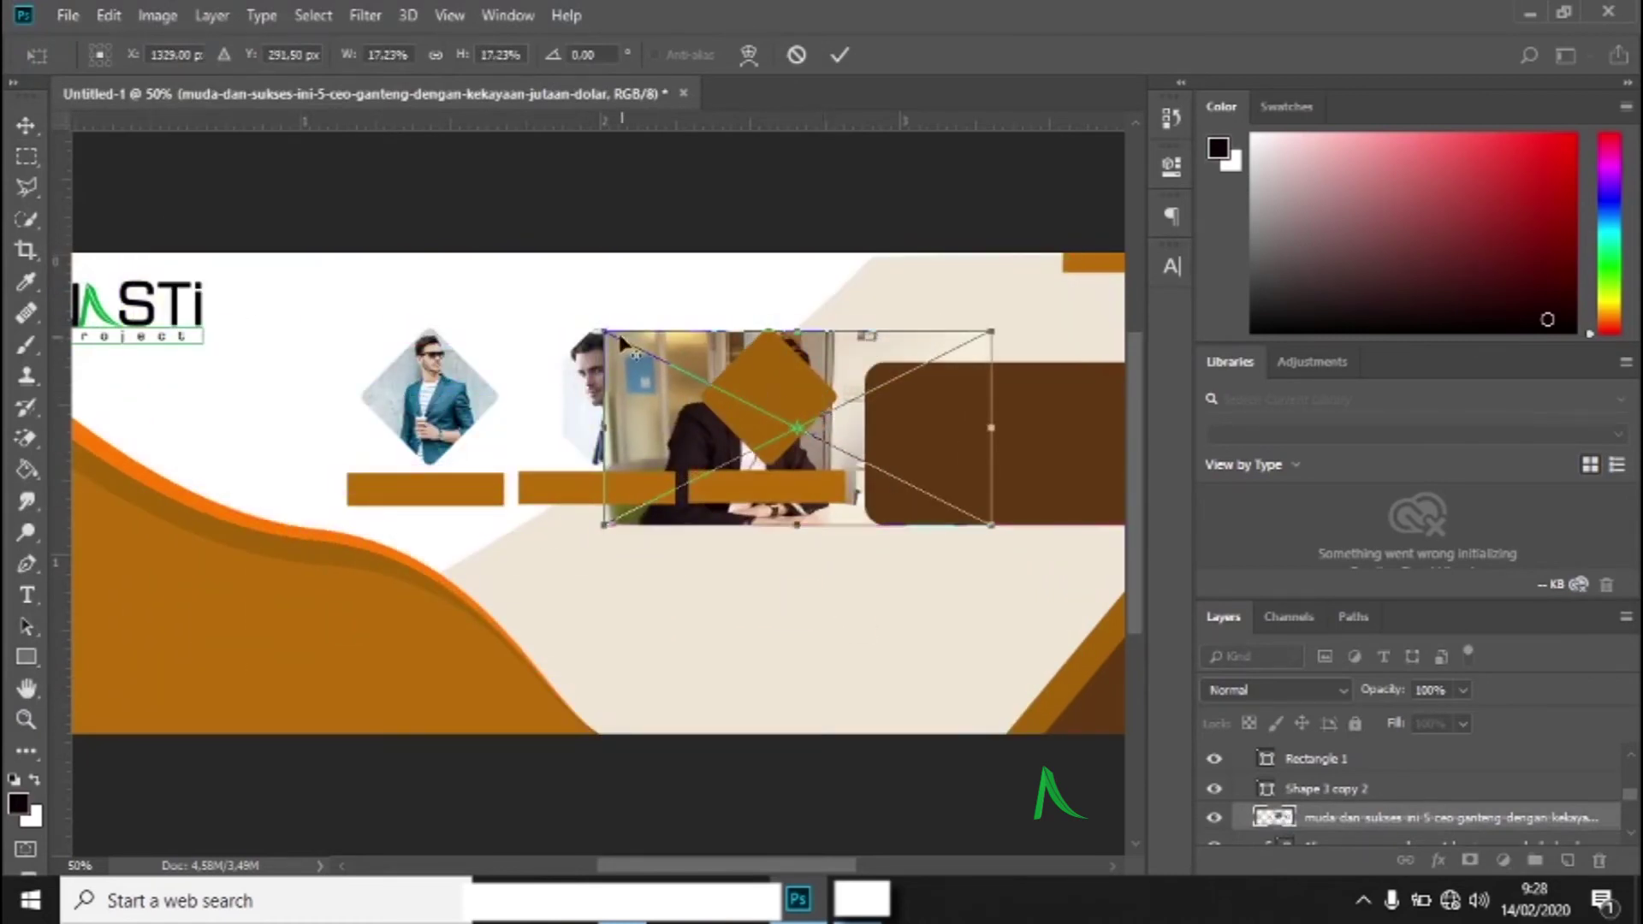
pyautogui.moveTo(604, 328); pyautogui.dragTo(689, 363)
pyautogui.moveTo(801, 412); pyautogui.dragTo(789, 384)
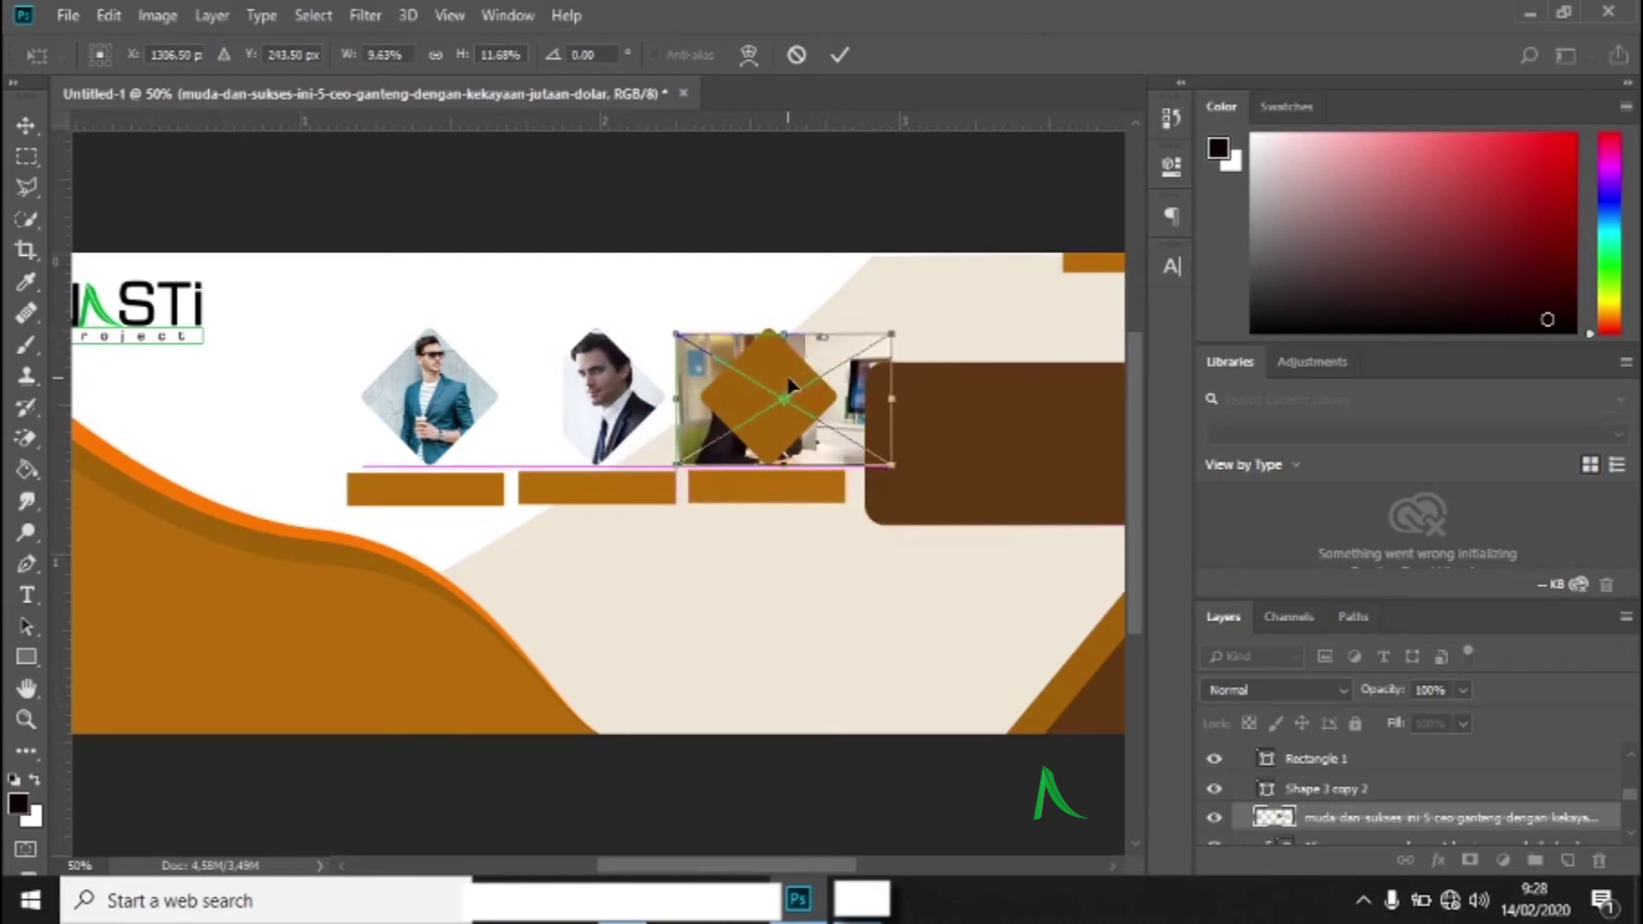
pyautogui.click(839, 54)
# - Move the third photo's layer directly above Shape 3 copy 2 and clip it to the third diamond, shifted slightly upward
pyautogui.moveTo(1364, 819); pyautogui.dragTo(1363, 788)
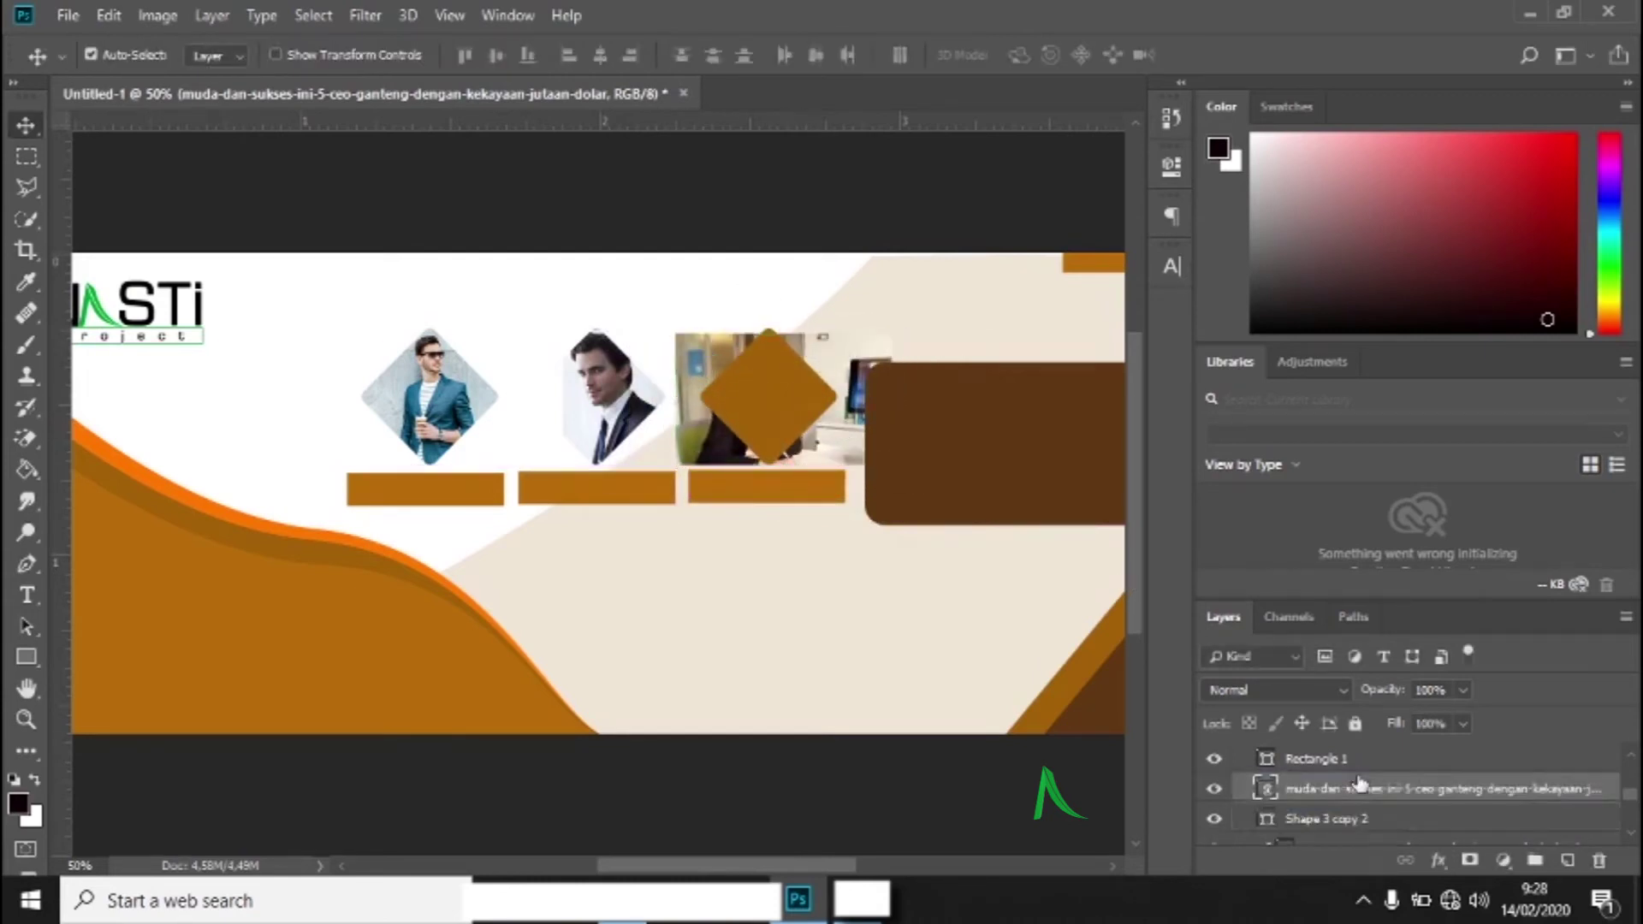
pyautogui.moveTo(805, 408); pyautogui.dragTo(813, 395)
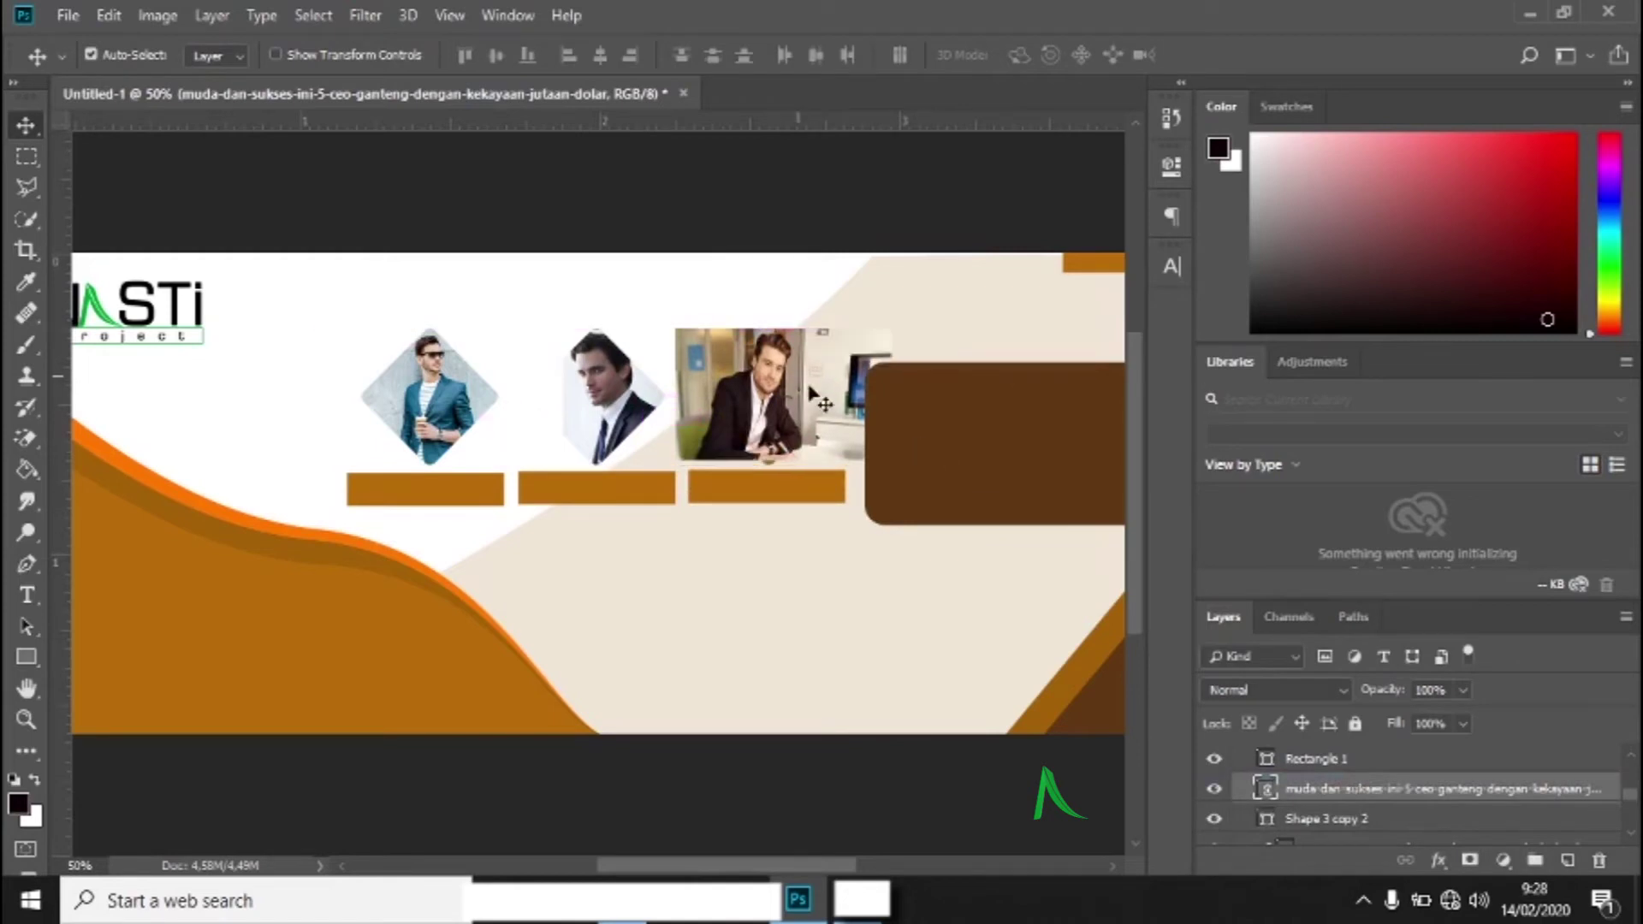
pyautogui.rightClick(1327, 791)
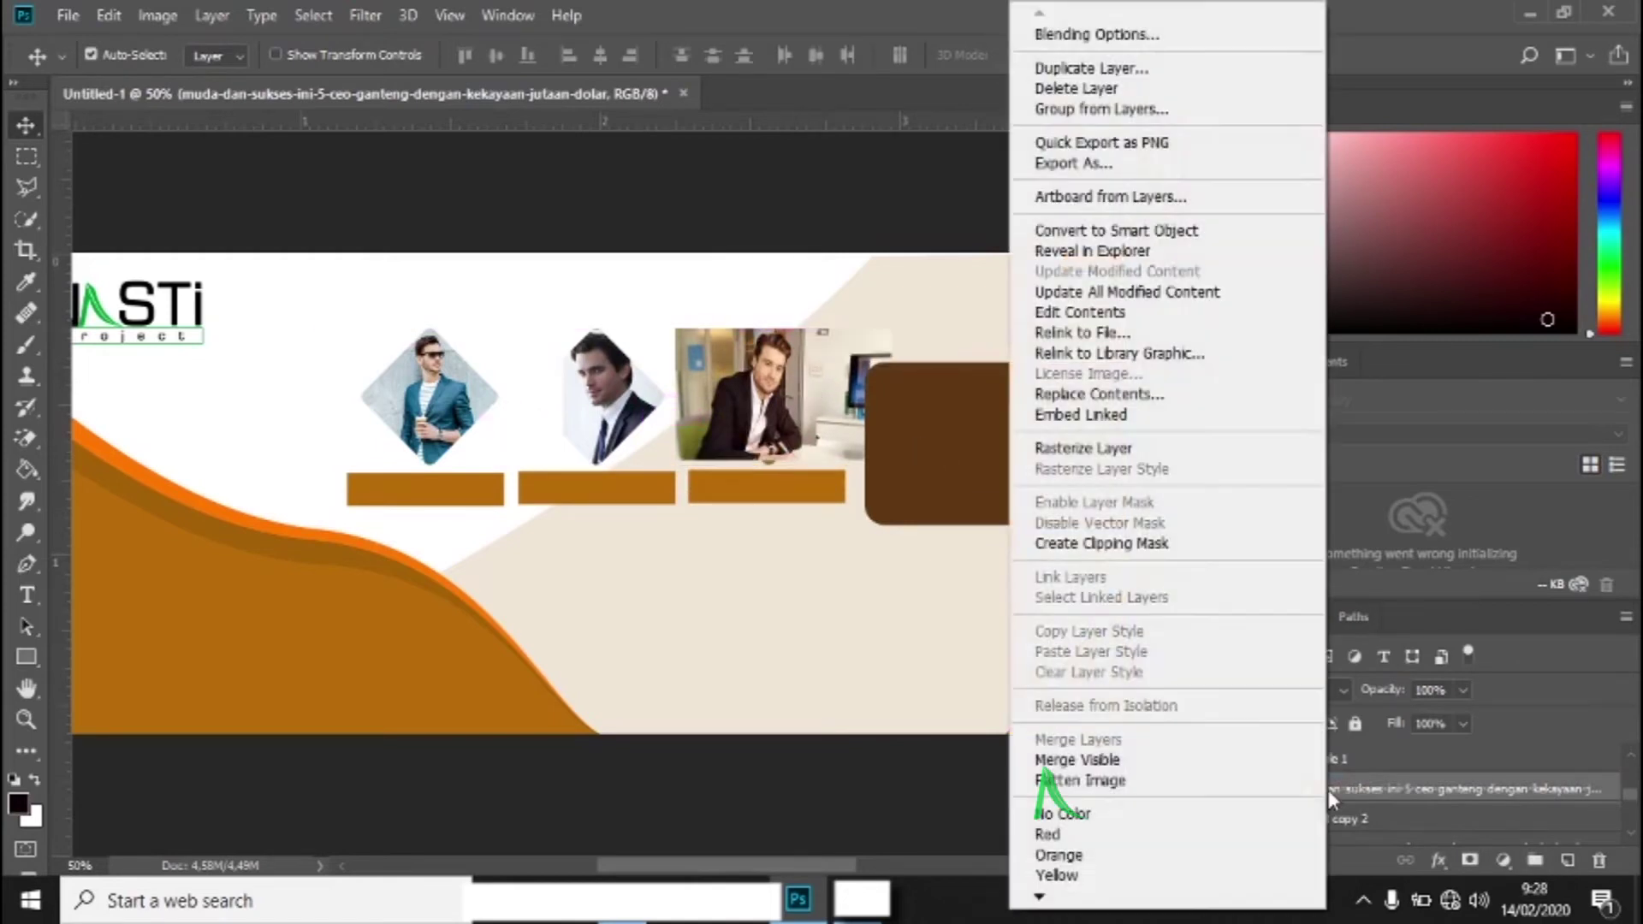
pyautogui.click(1120, 552)
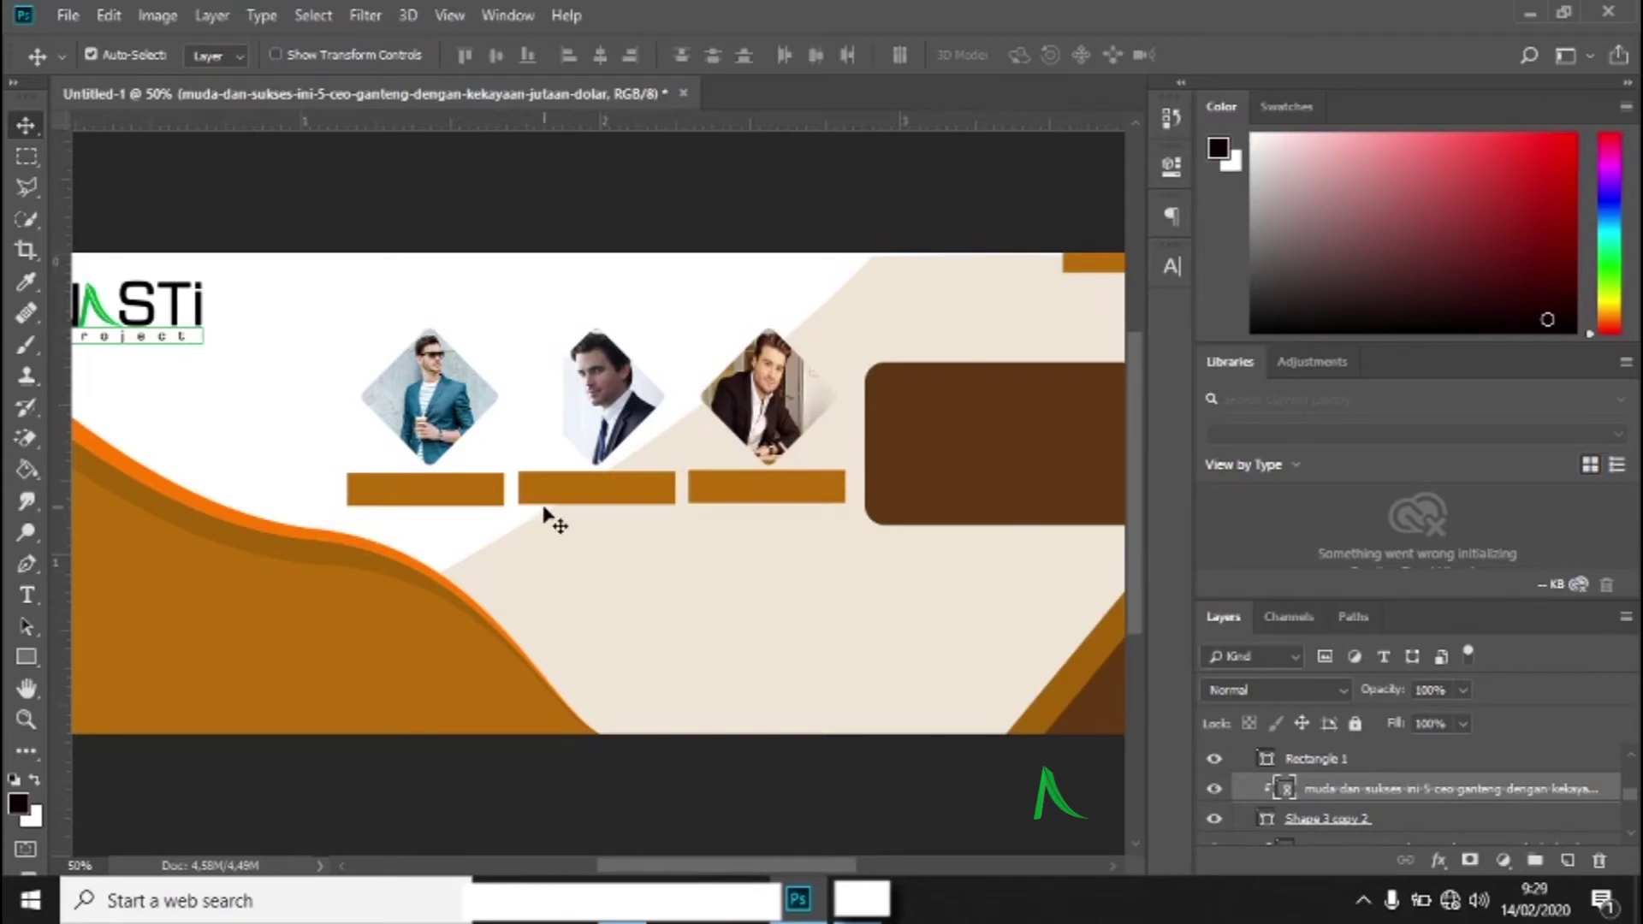
# - Add the text "Pakar Desain Grafis" beneath the first label bar, sized 4 pt and lined up with the bar's left edge
pyautogui.scroll(-1, 543, 514)
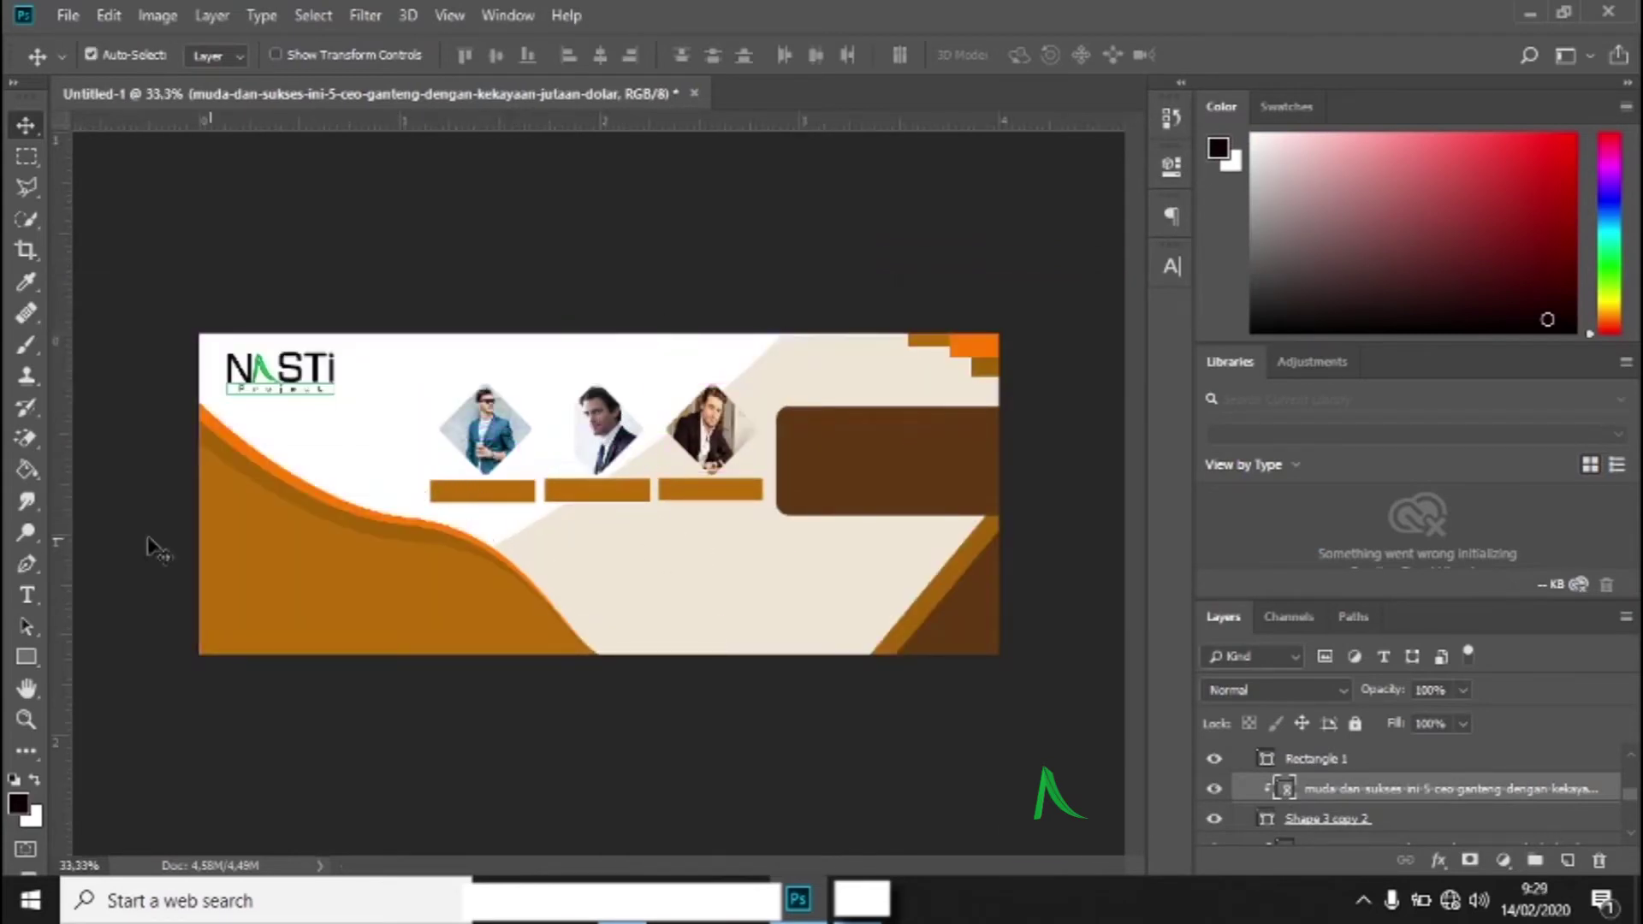
pyautogui.click(26, 603)
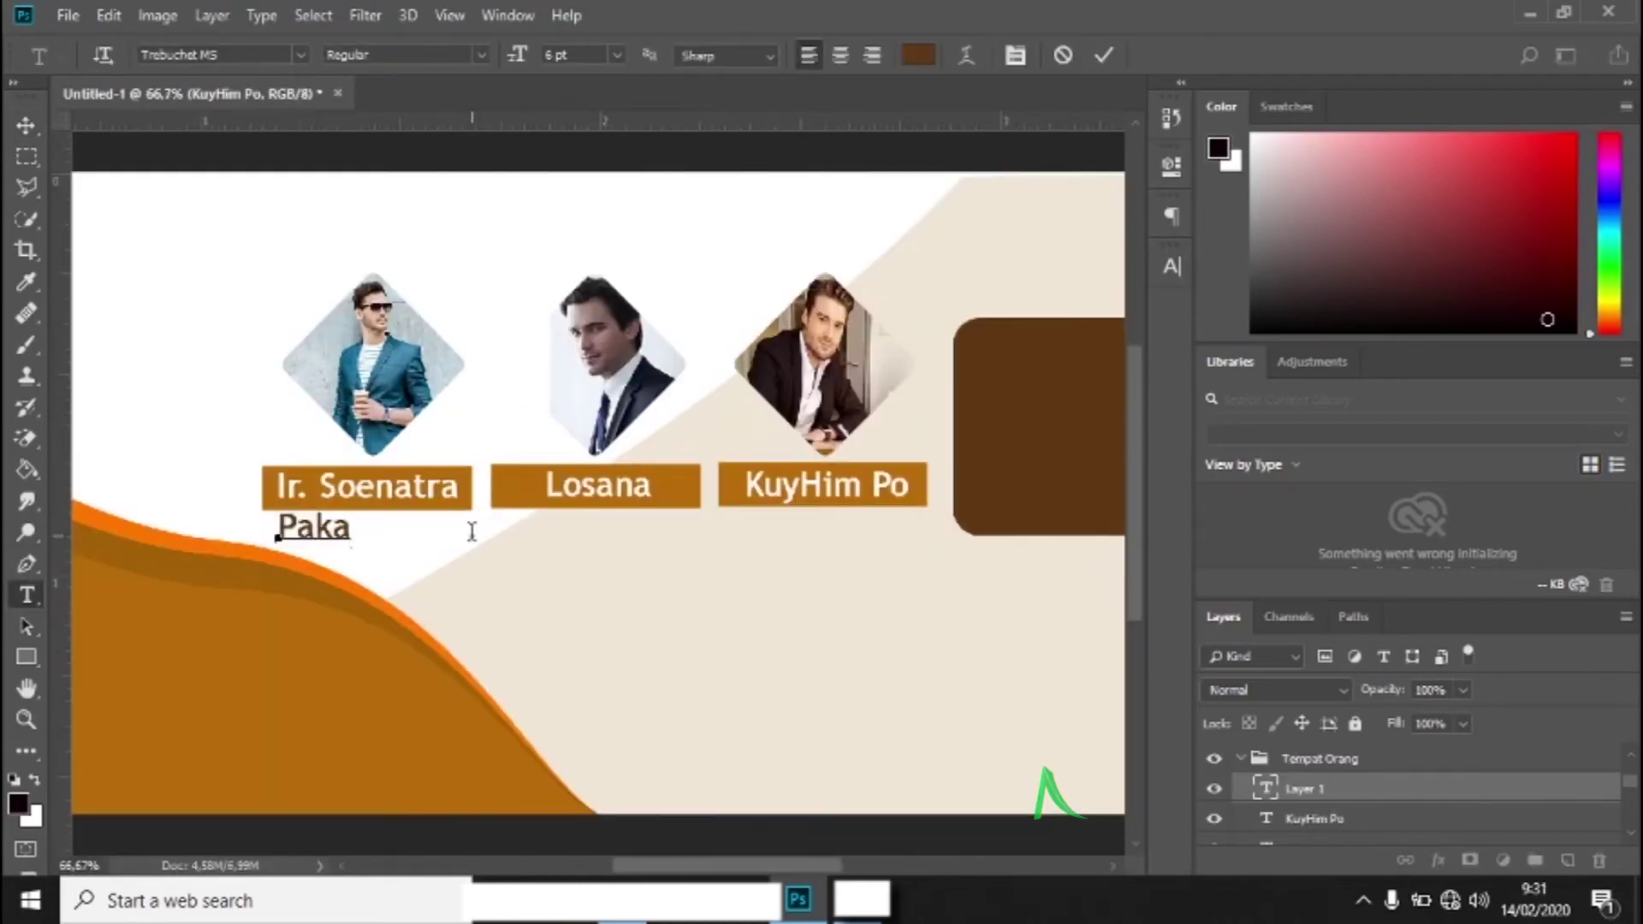
pyautogui.write('r Desain Grafis')
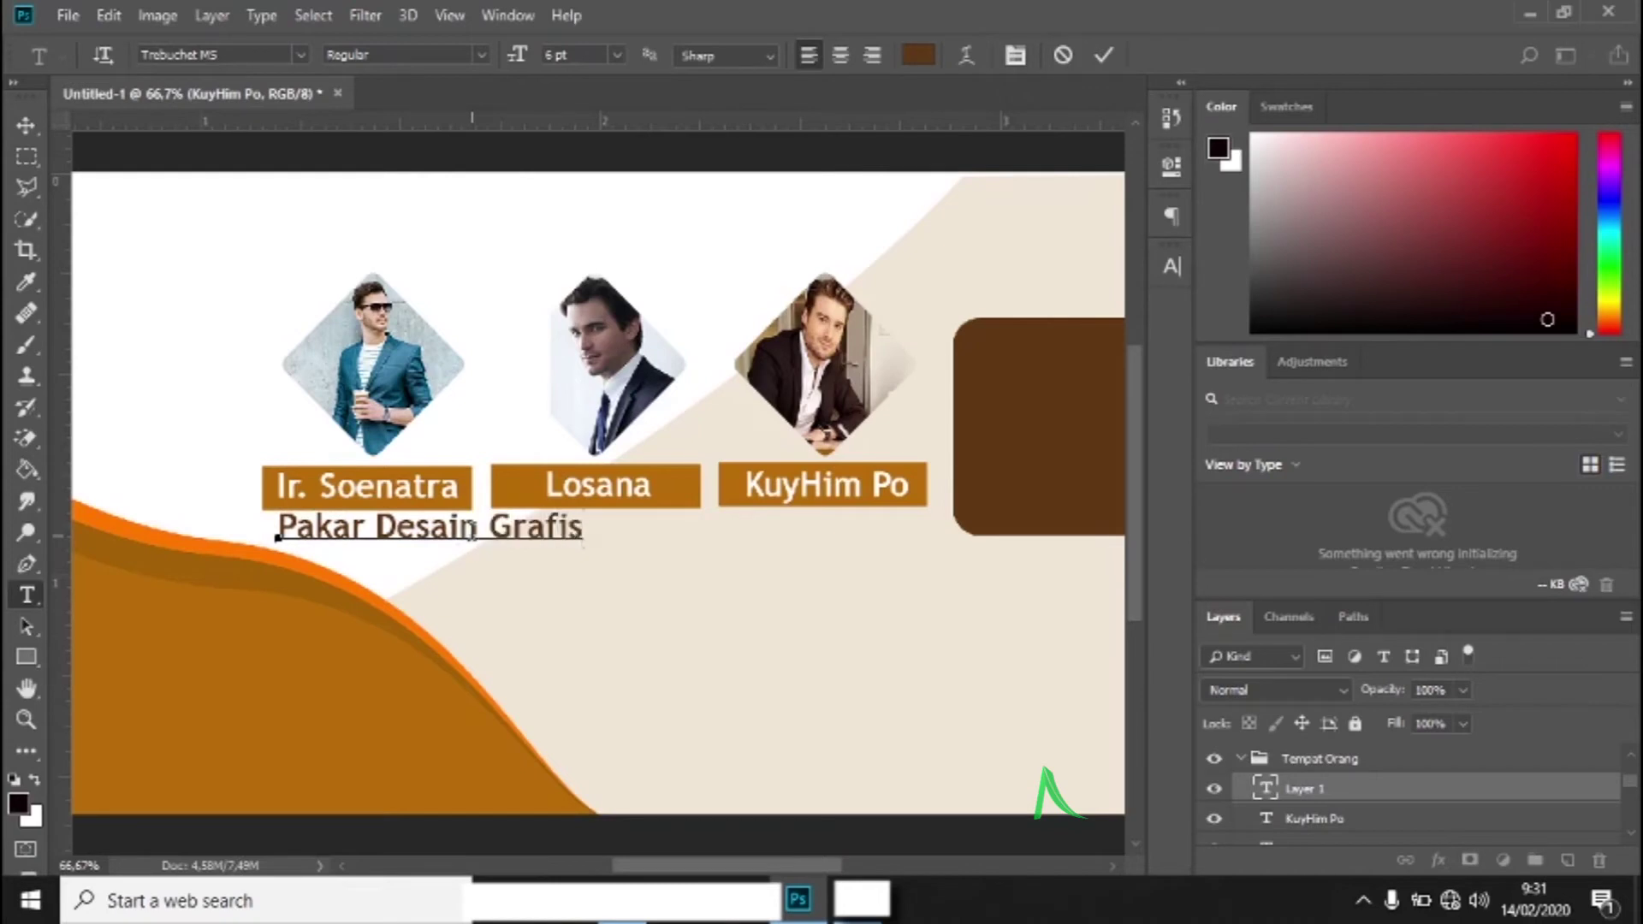
pyautogui.click(1105, 55)
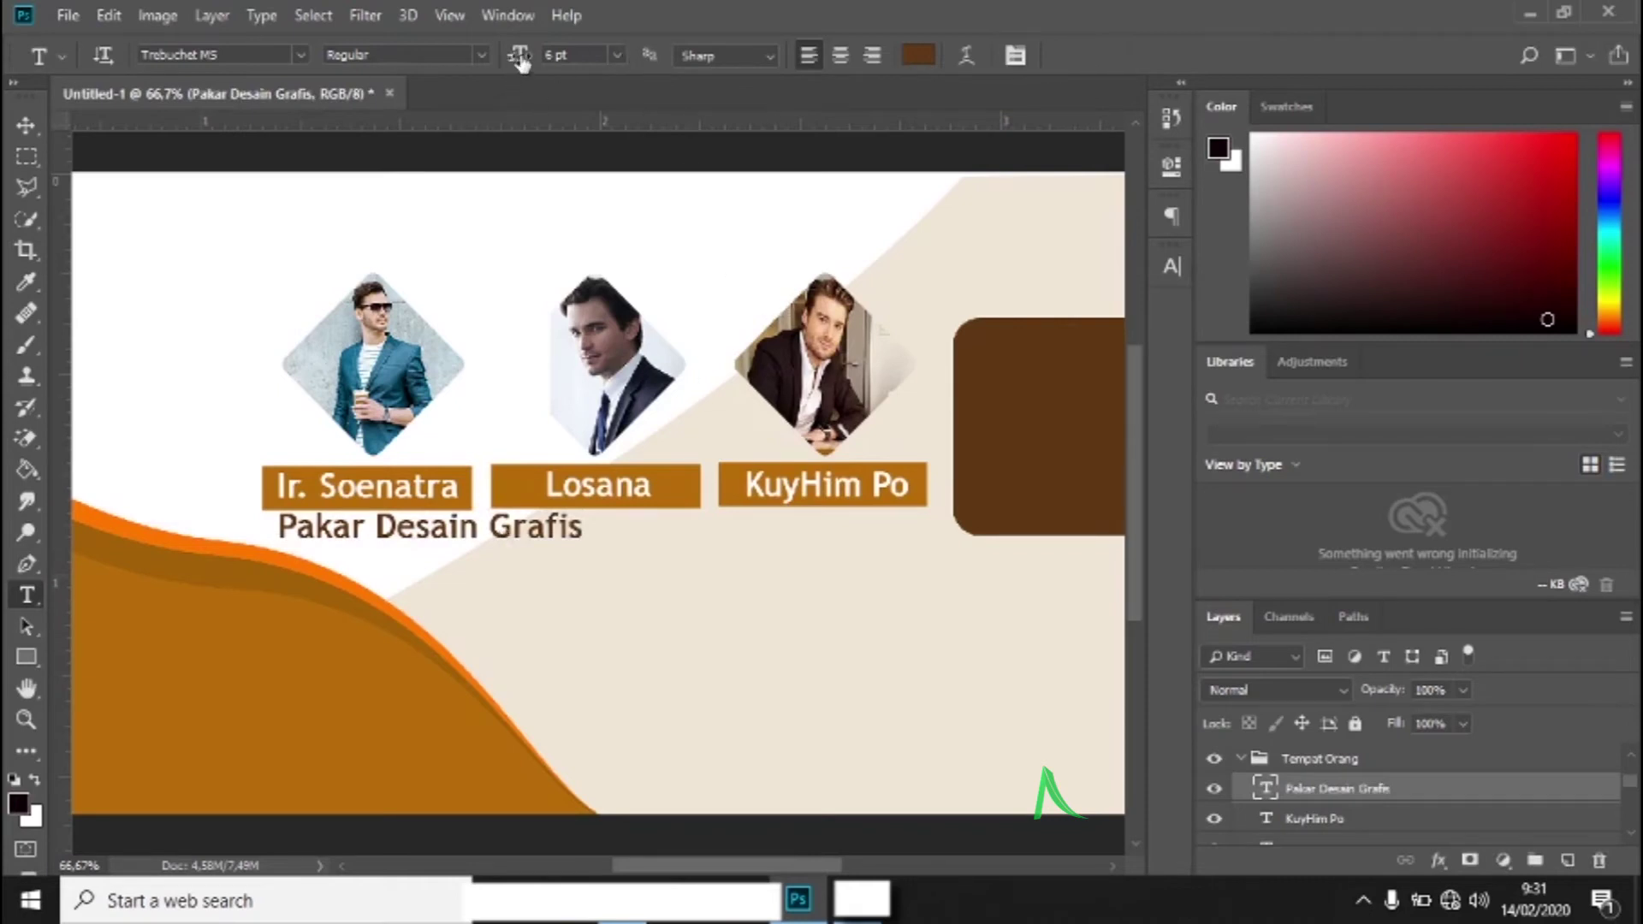
pyautogui.moveTo(522, 59); pyautogui.dragTo(517, 57)
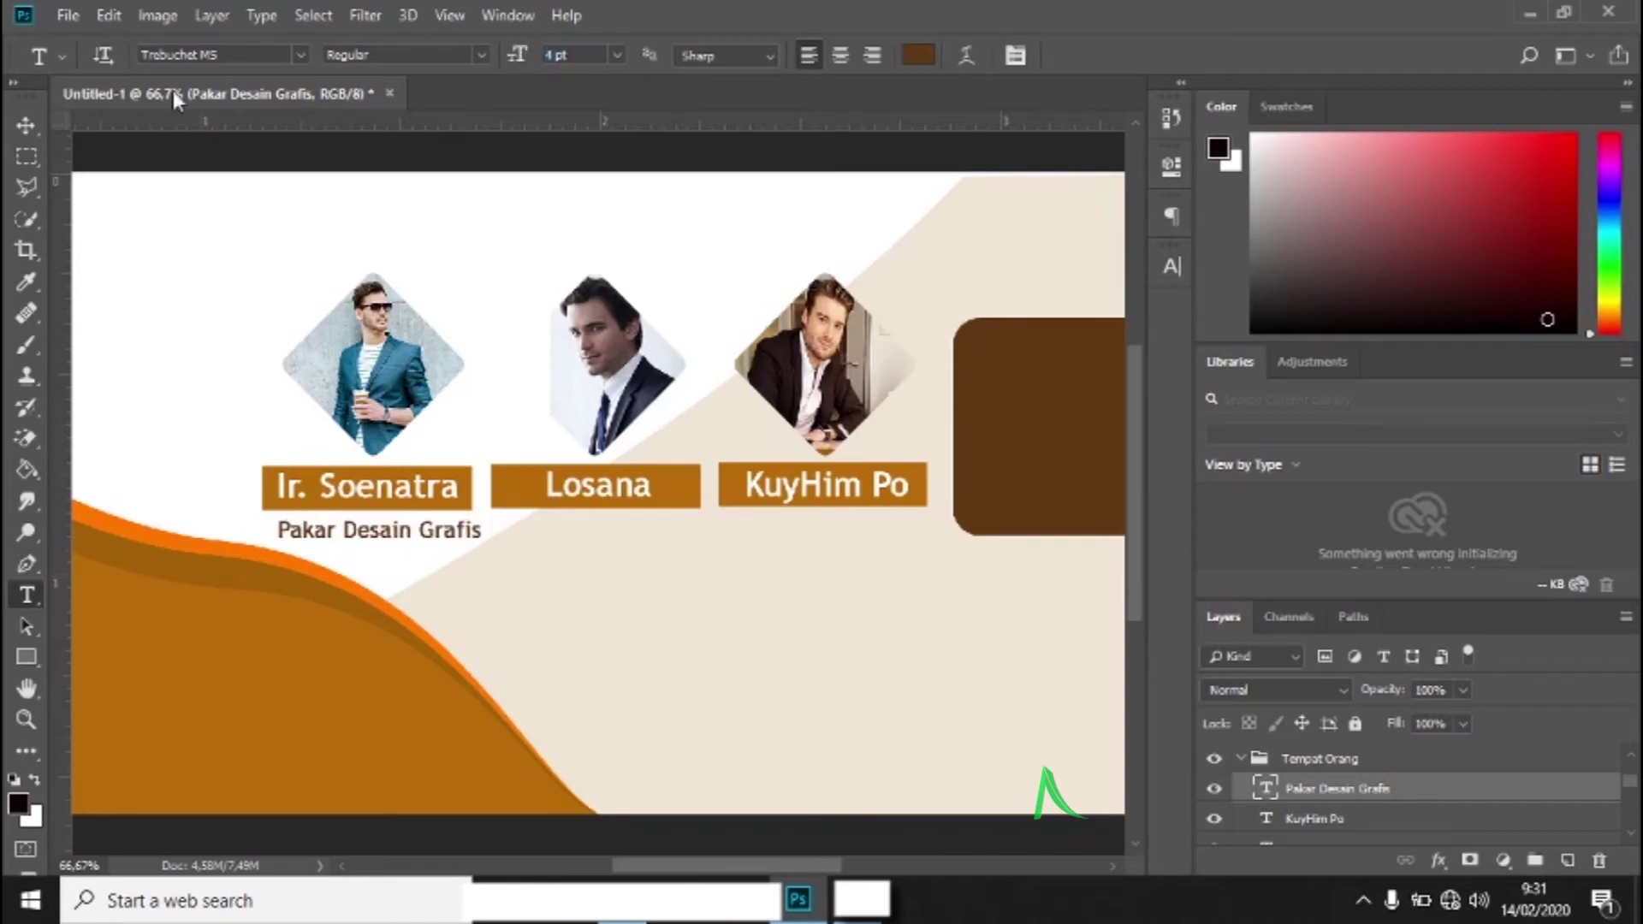
pyautogui.moveTo(409, 532); pyautogui.dragTo(394, 533)
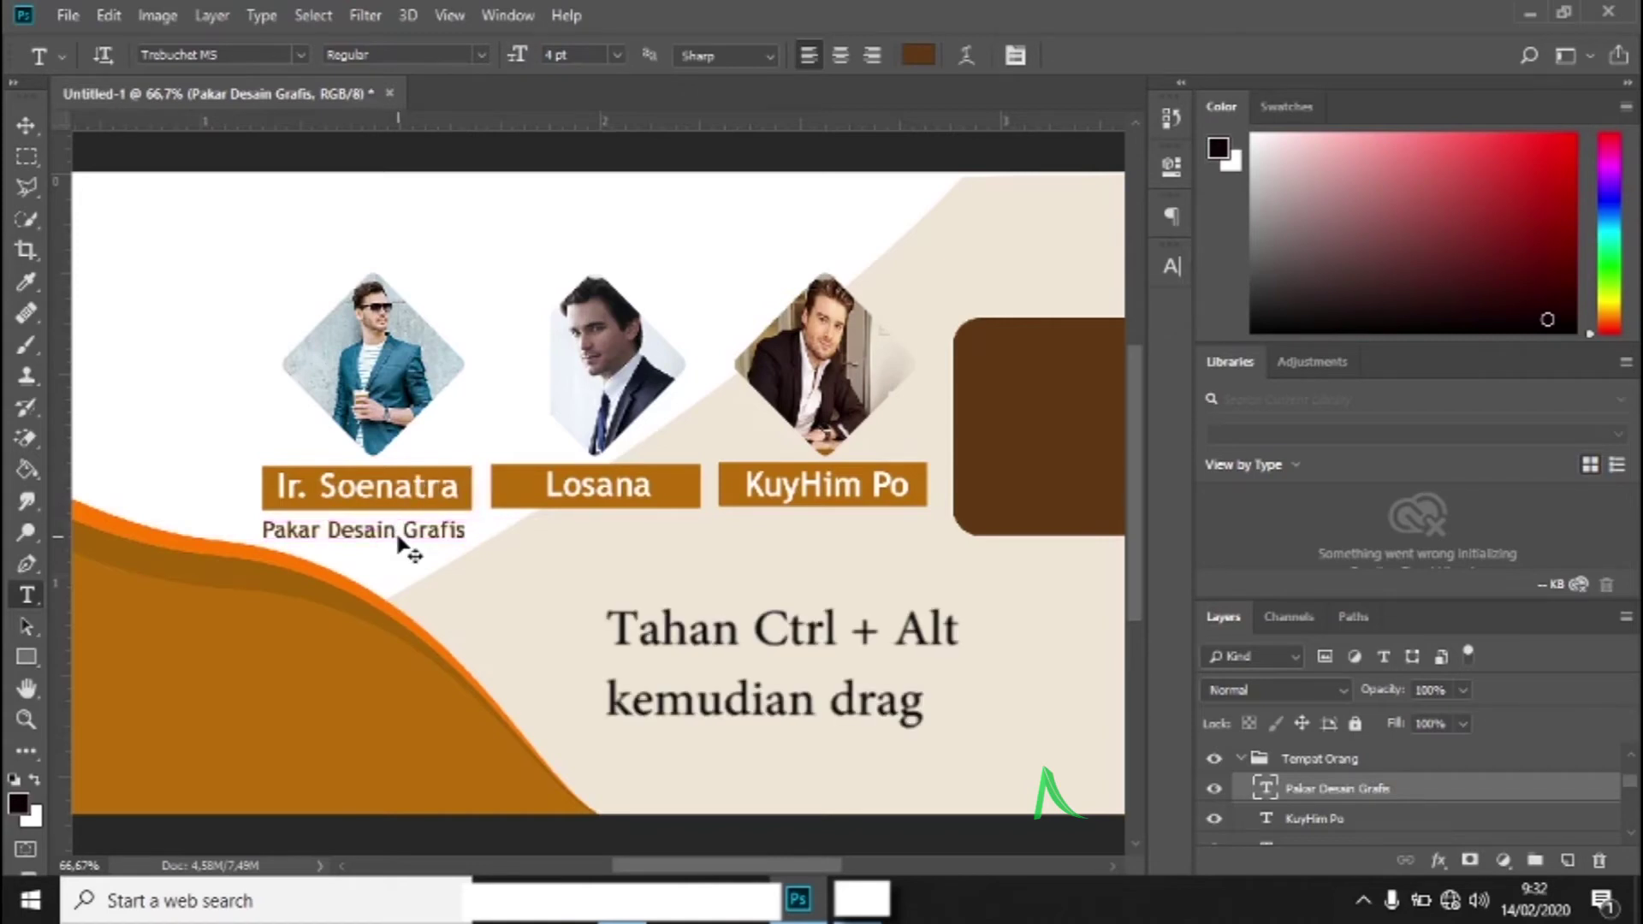
# - Duplicate the job title text beneath the second label bar and change the copy to "Pegiar Desain Grafis"
pyautogui.moveTo(395, 537); pyautogui.dragTo(624, 543)
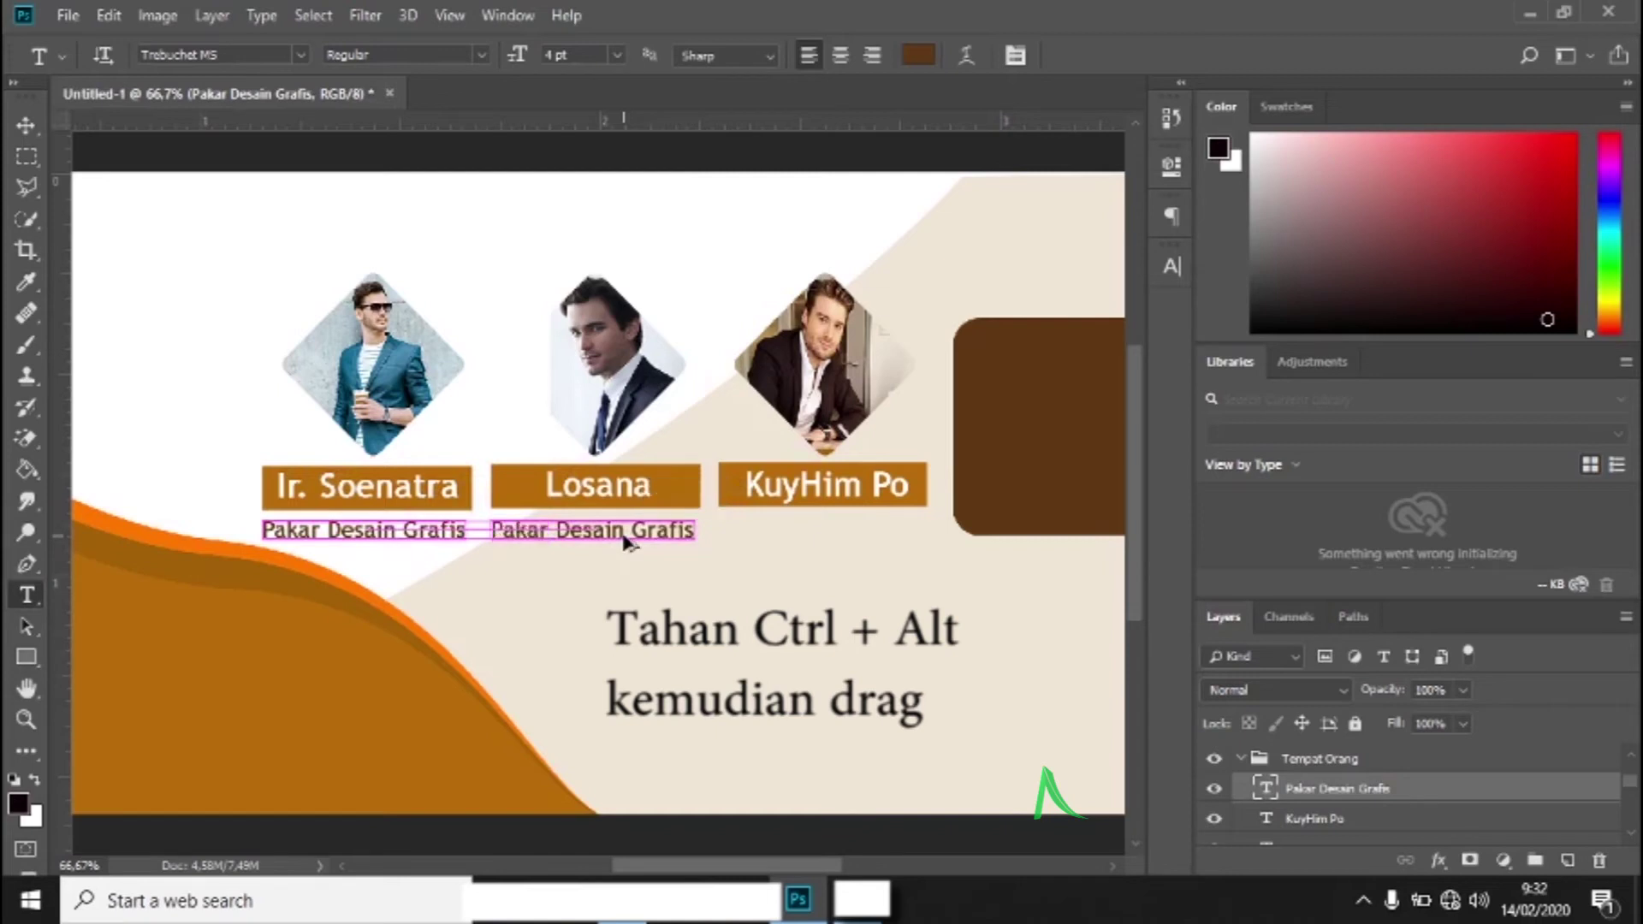
pyautogui.tripleClick(614, 531)
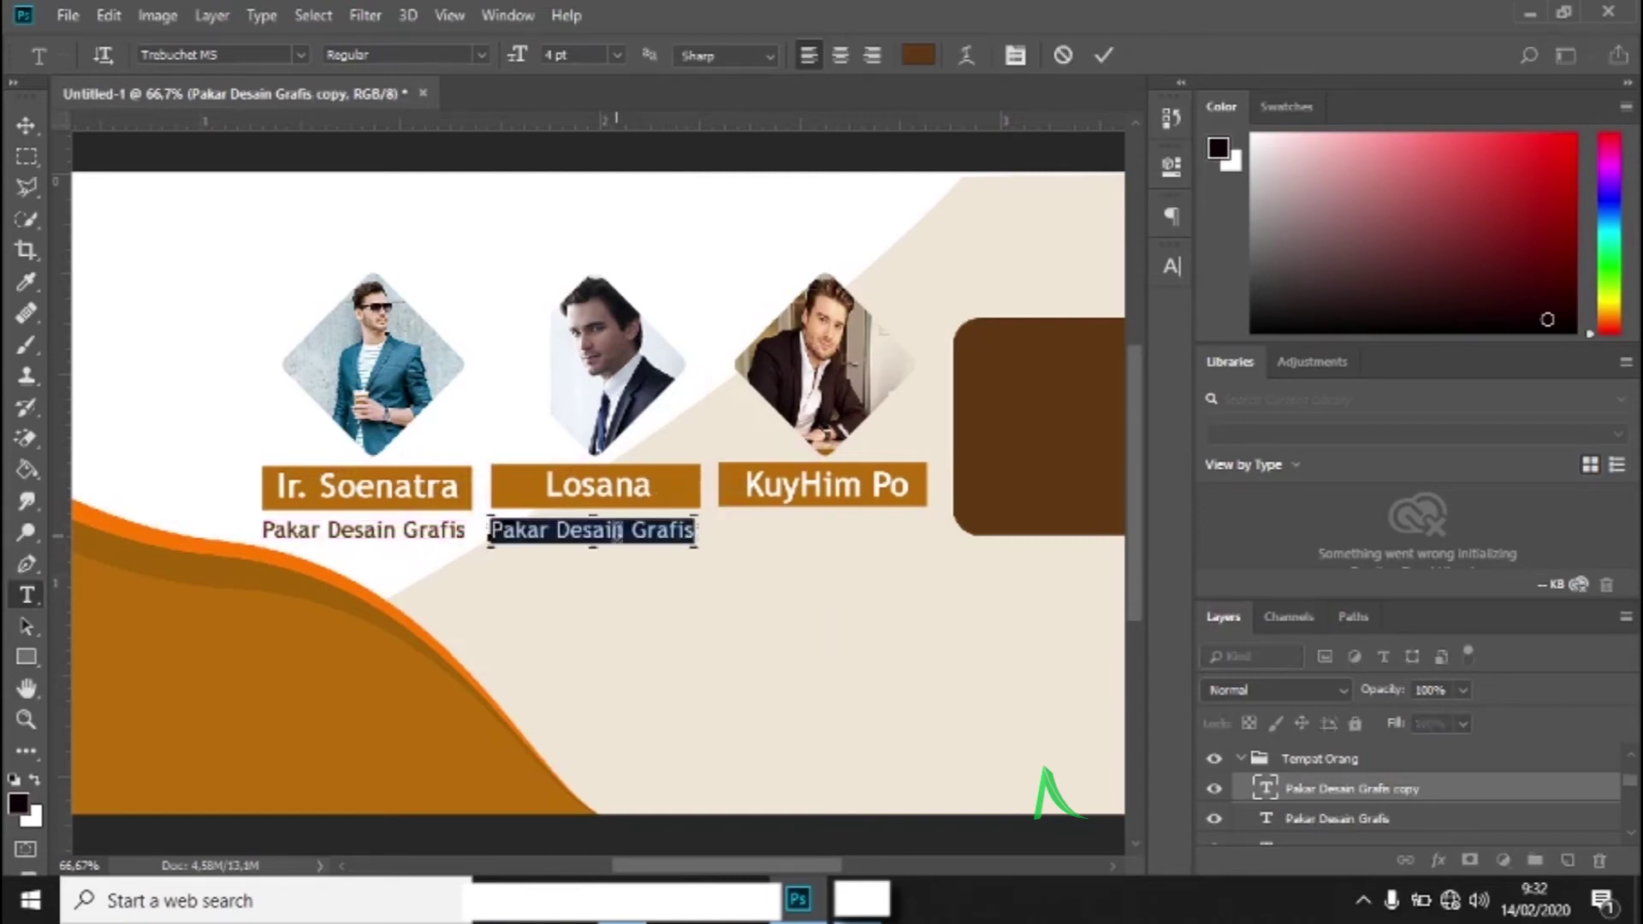
pyautogui.write('Pegi')
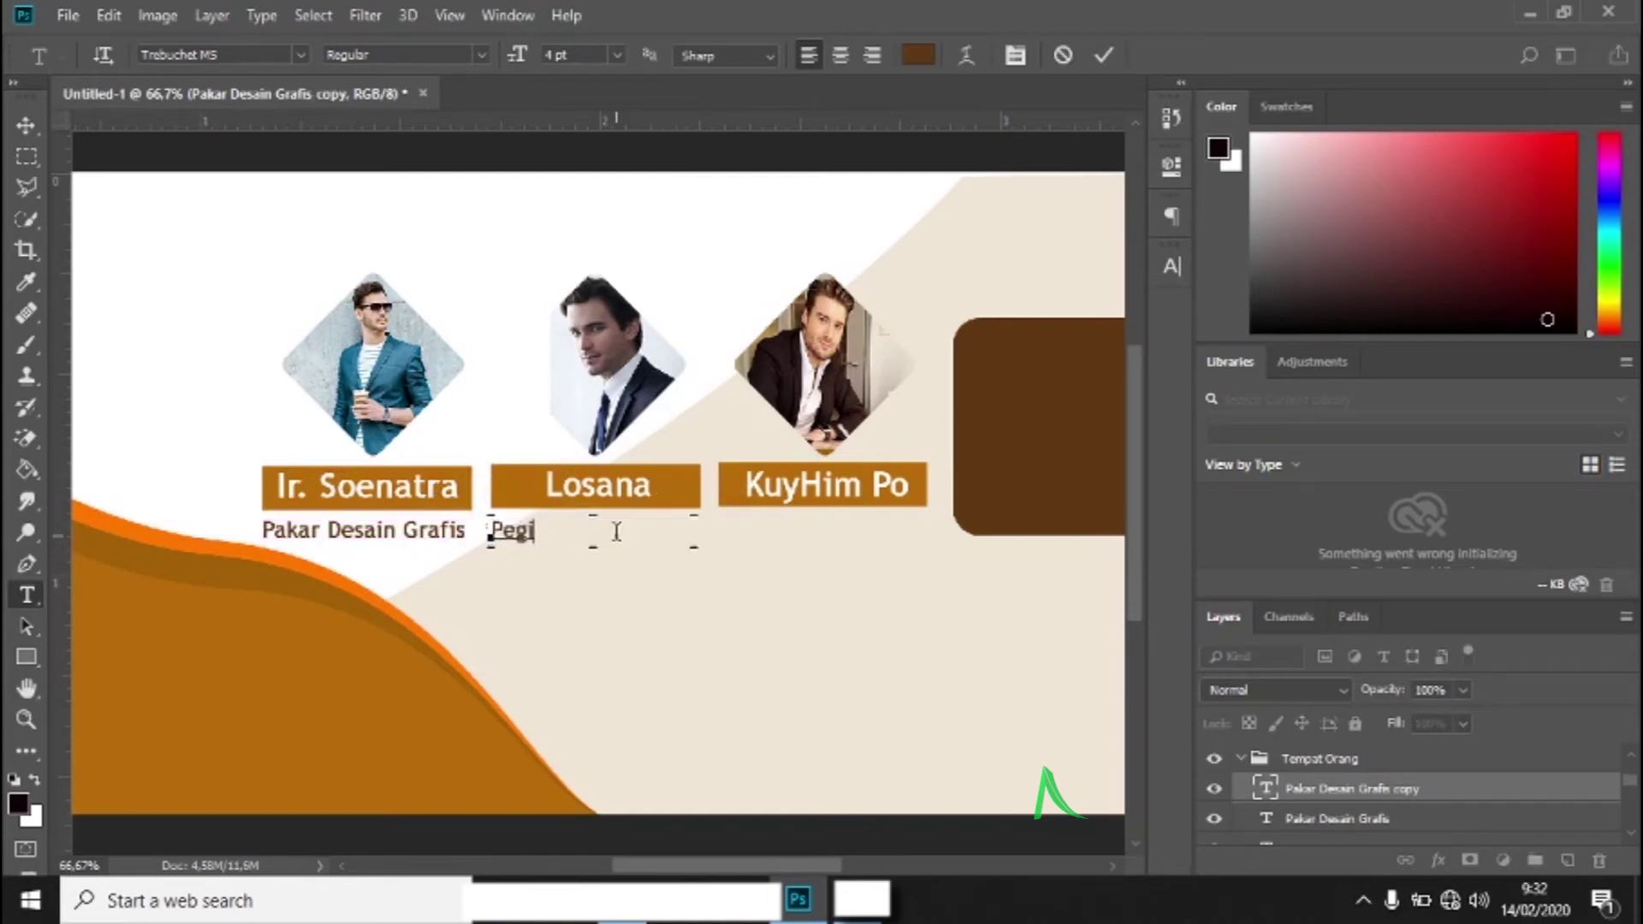
pyautogui.write('ar Desain Grafis')
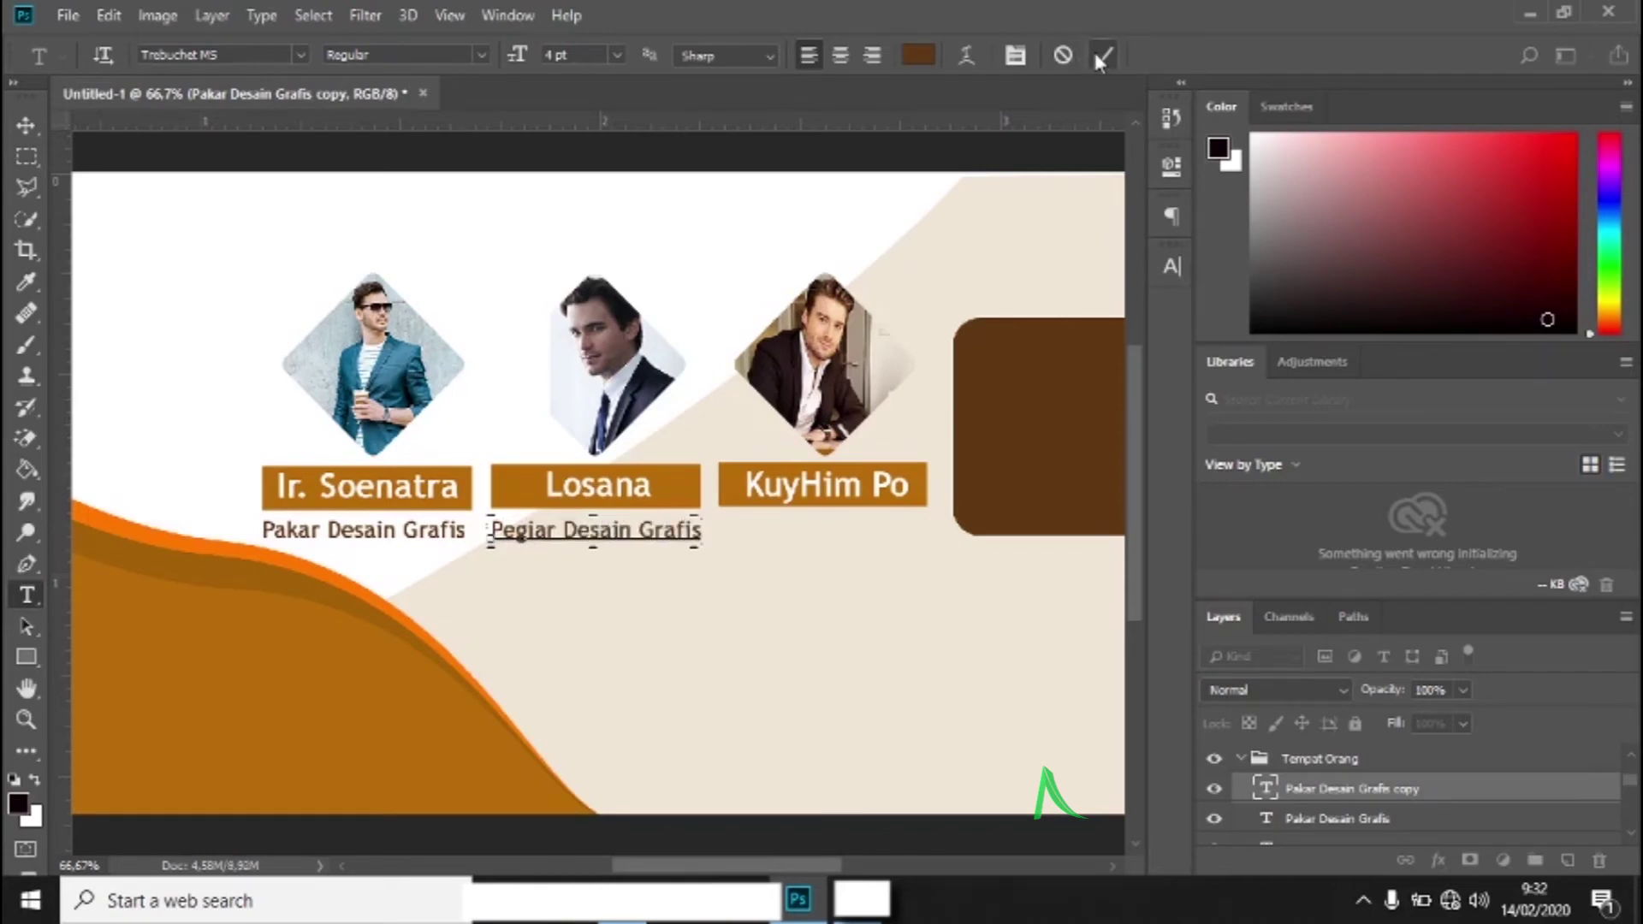
pyautogui.click(633, 637)
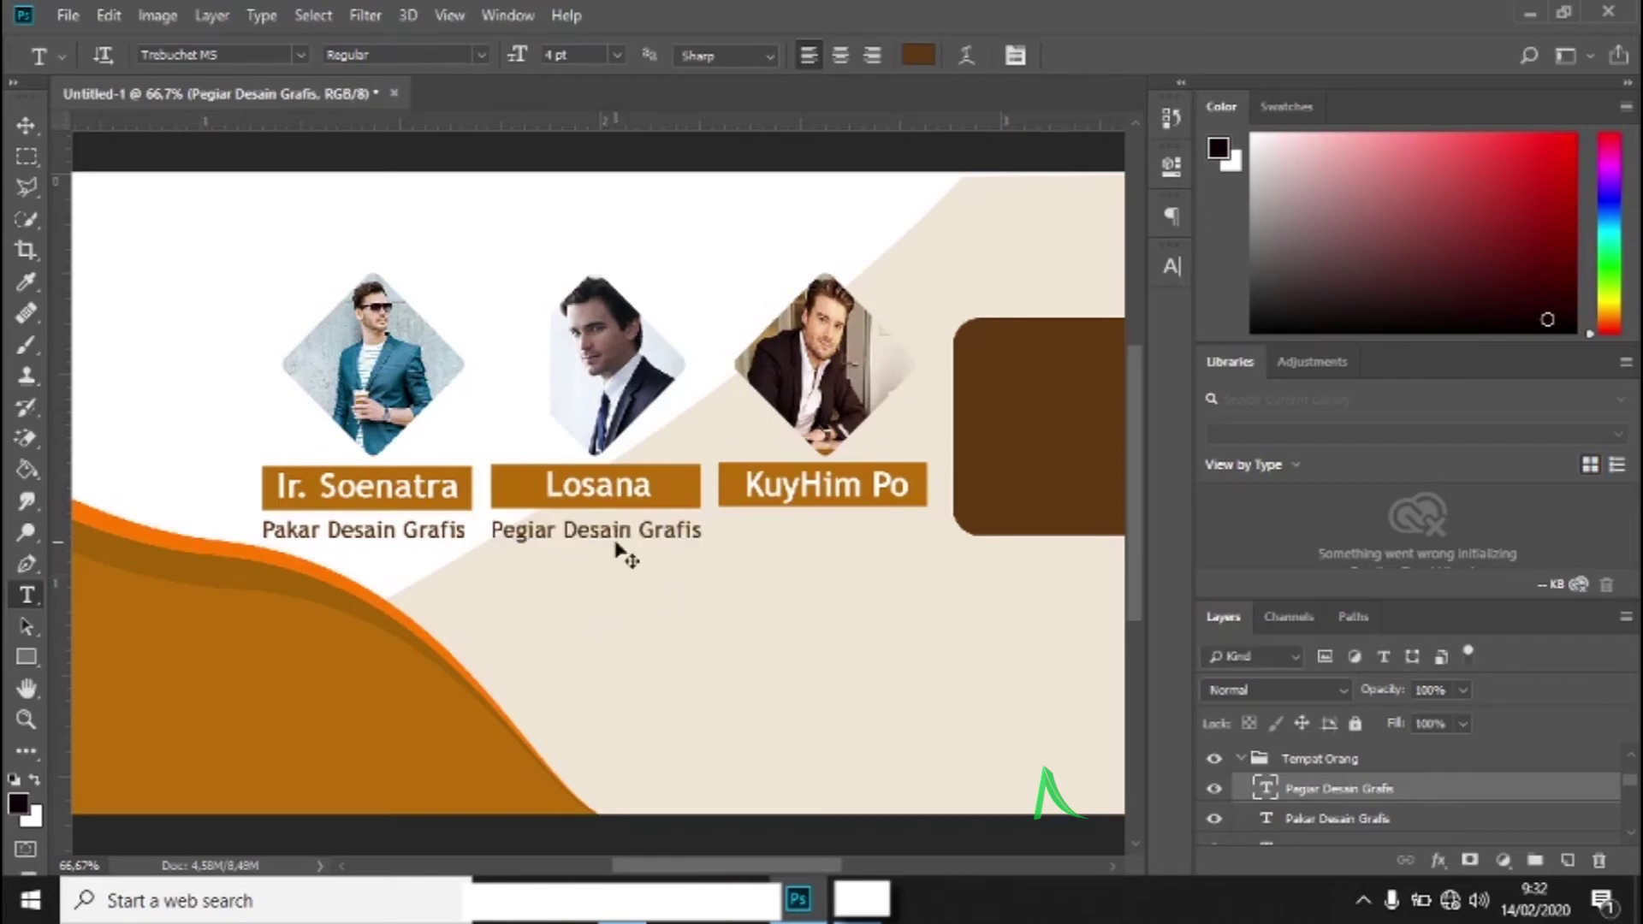
# - Duplicate the job title beneath the third label bar, change the copy to "Pengamat Desain Grafis", and level it with the other titles
pyautogui.moveTo(618, 540); pyautogui.dragTo(854, 537)
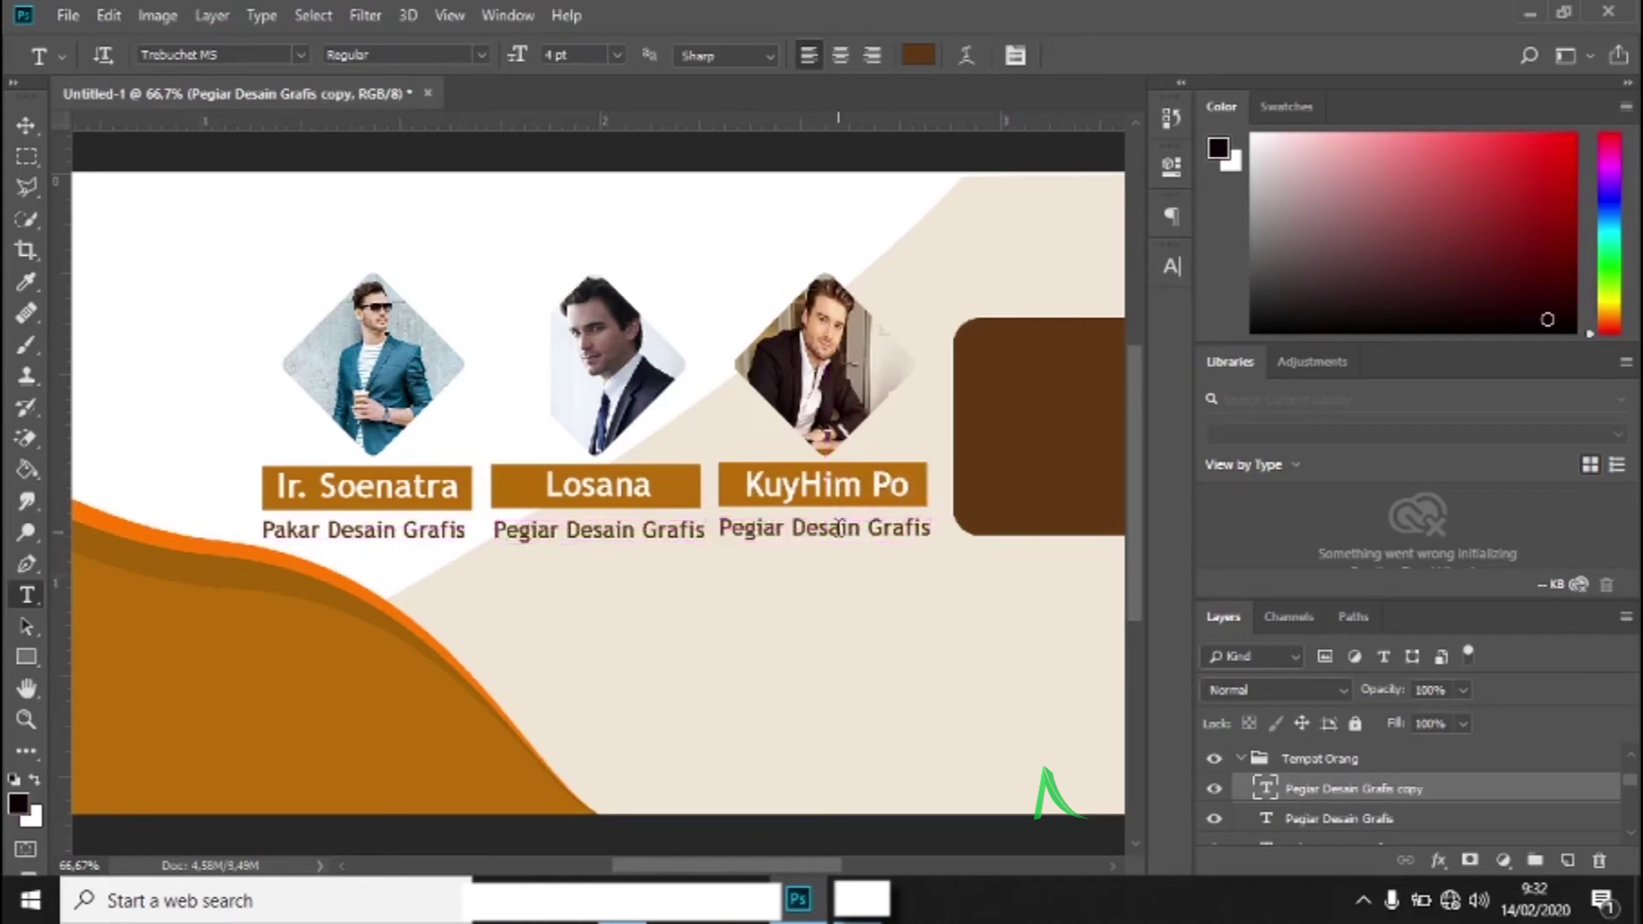
pyautogui.click(839, 532)
pyautogui.hotkey('ctrl', 'a')
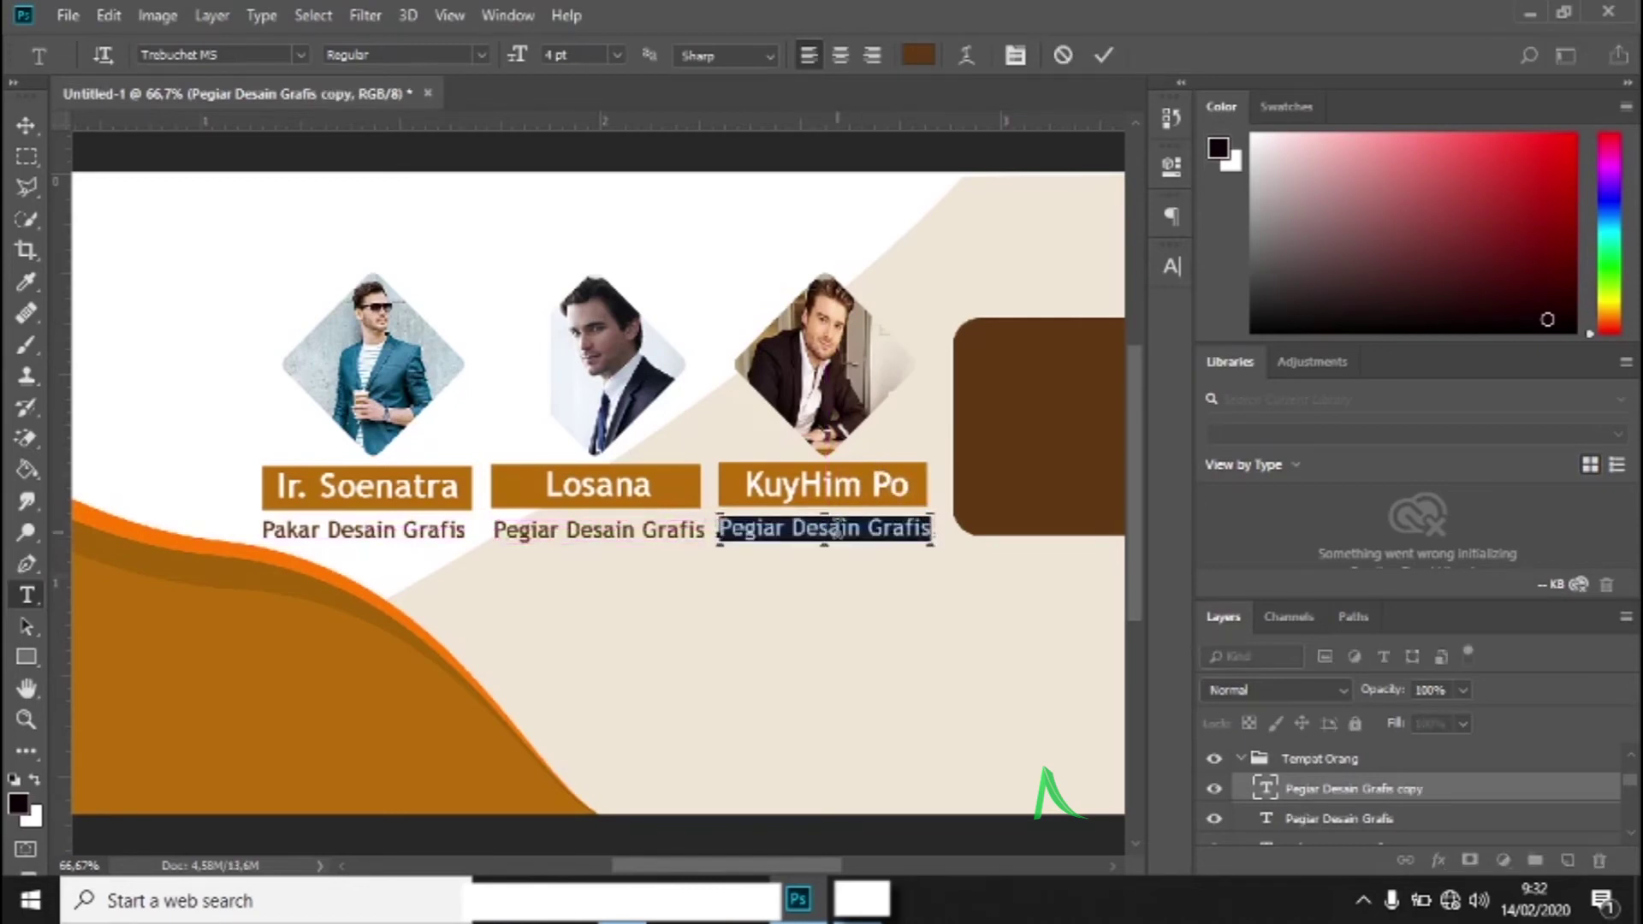
pyautogui.write('Pen')
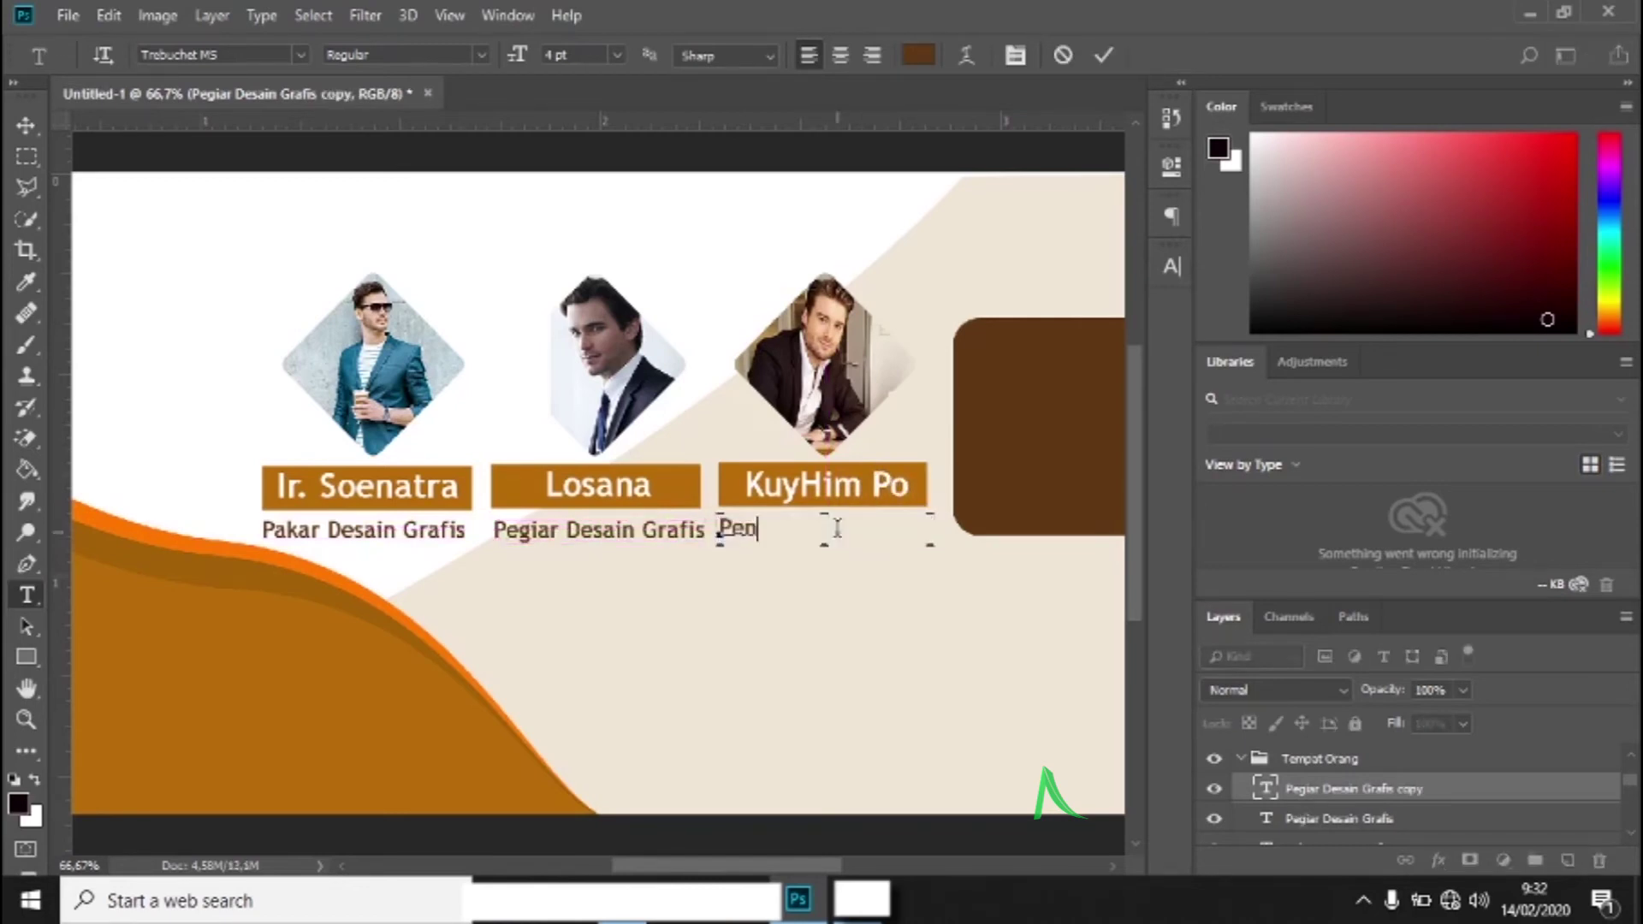
pyautogui.write('gamat Desain Grafis')
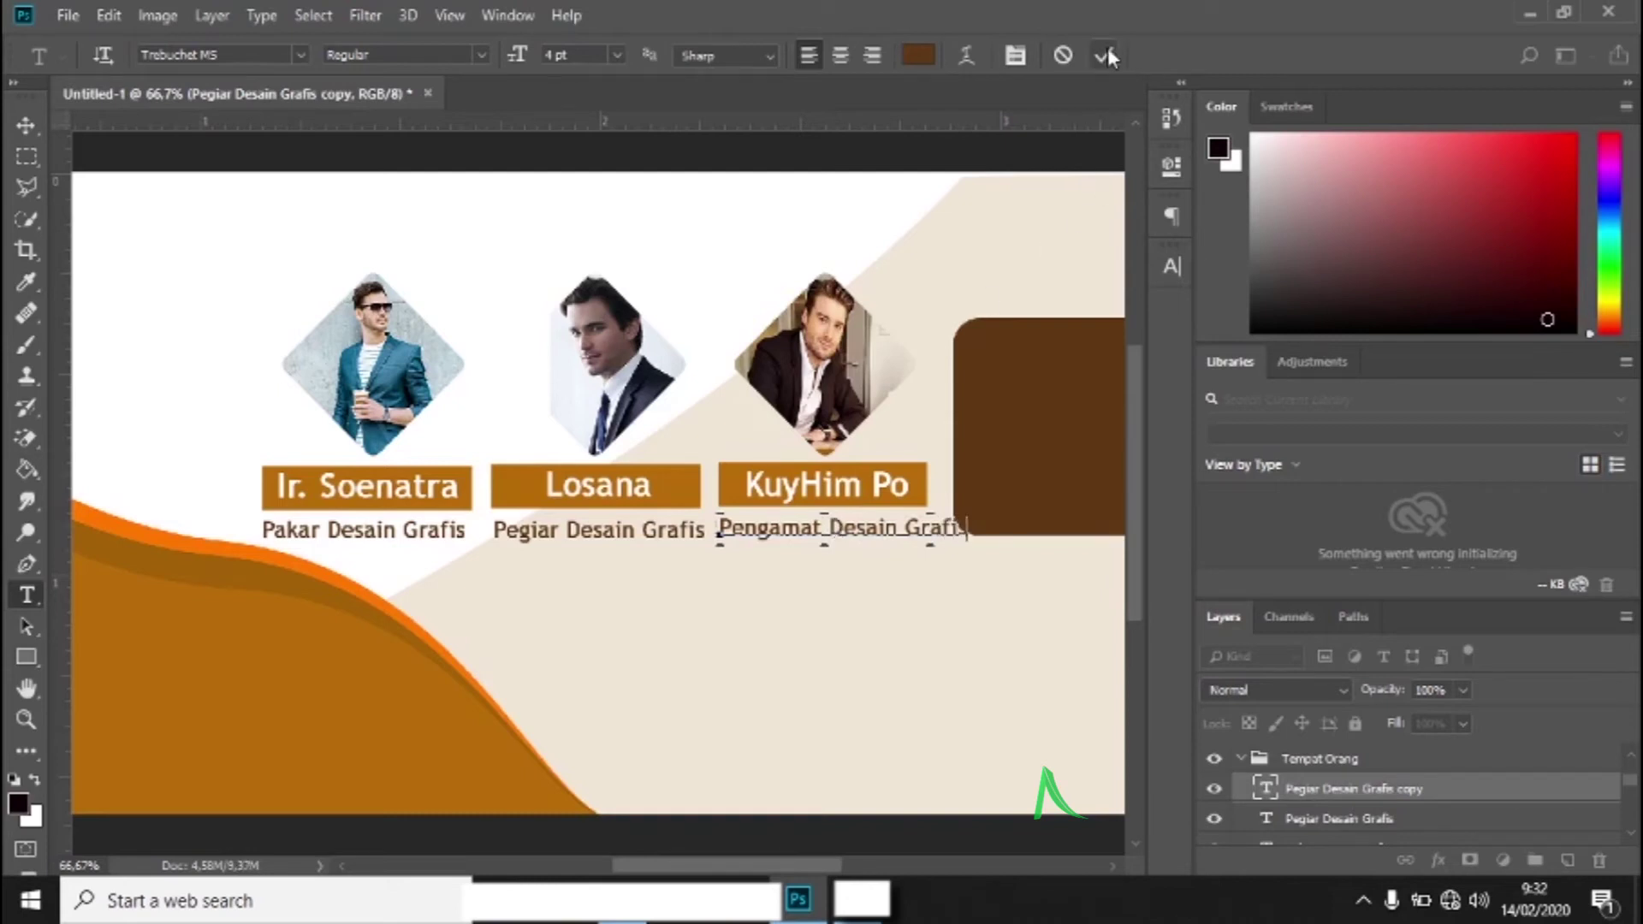
pyautogui.click(1104, 55)
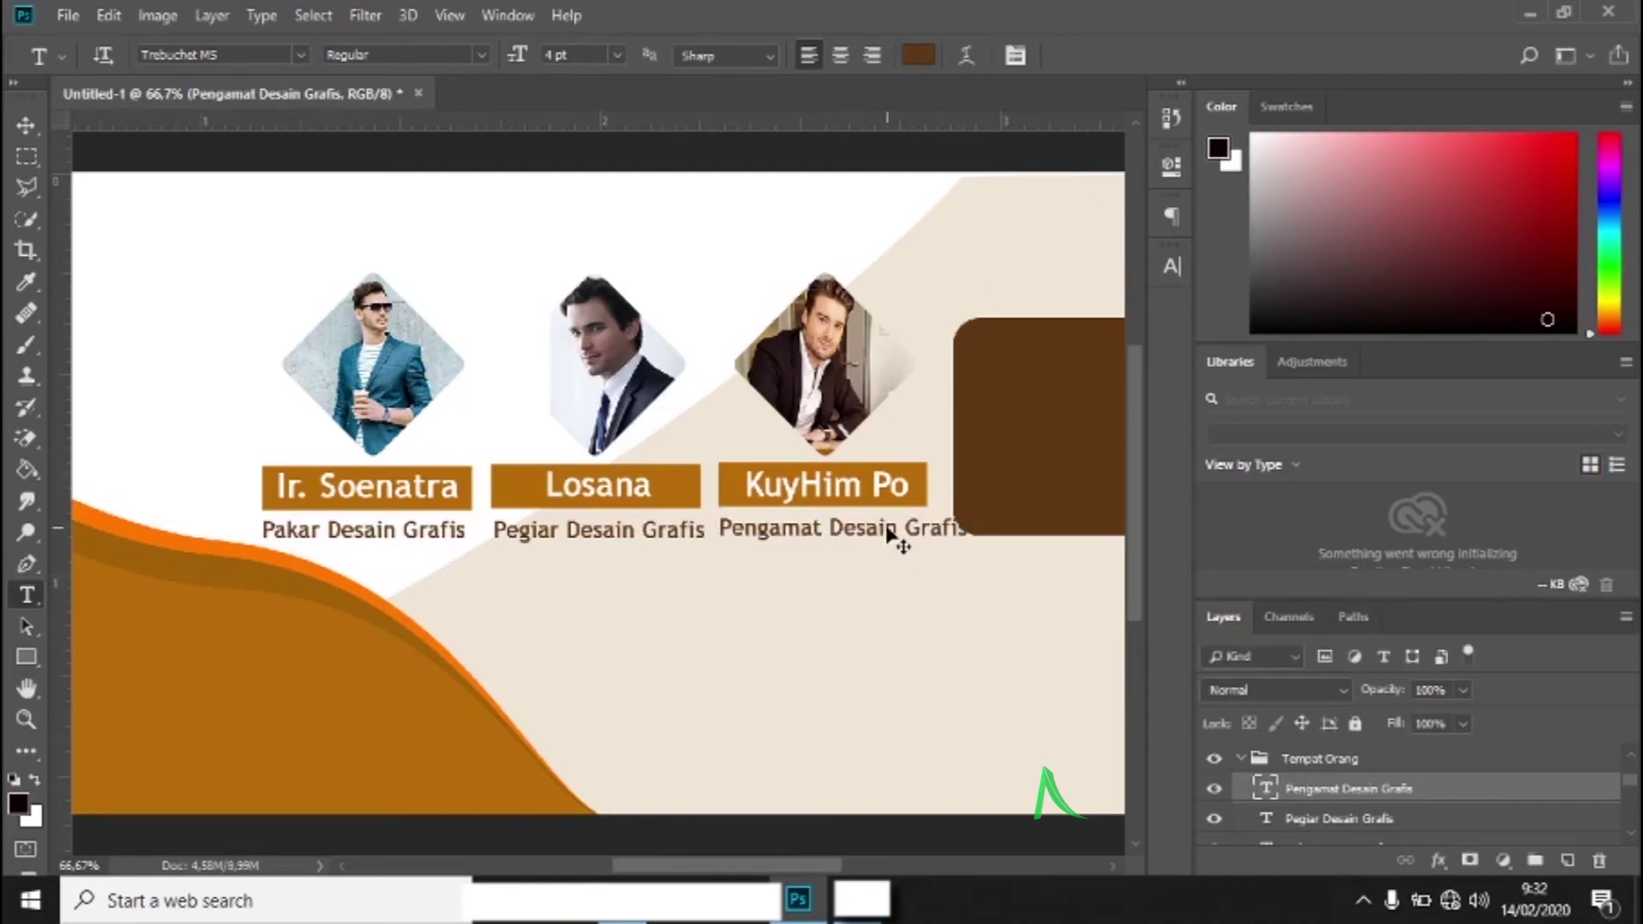
pyautogui.moveTo(886, 532); pyautogui.dragTo(885, 534)
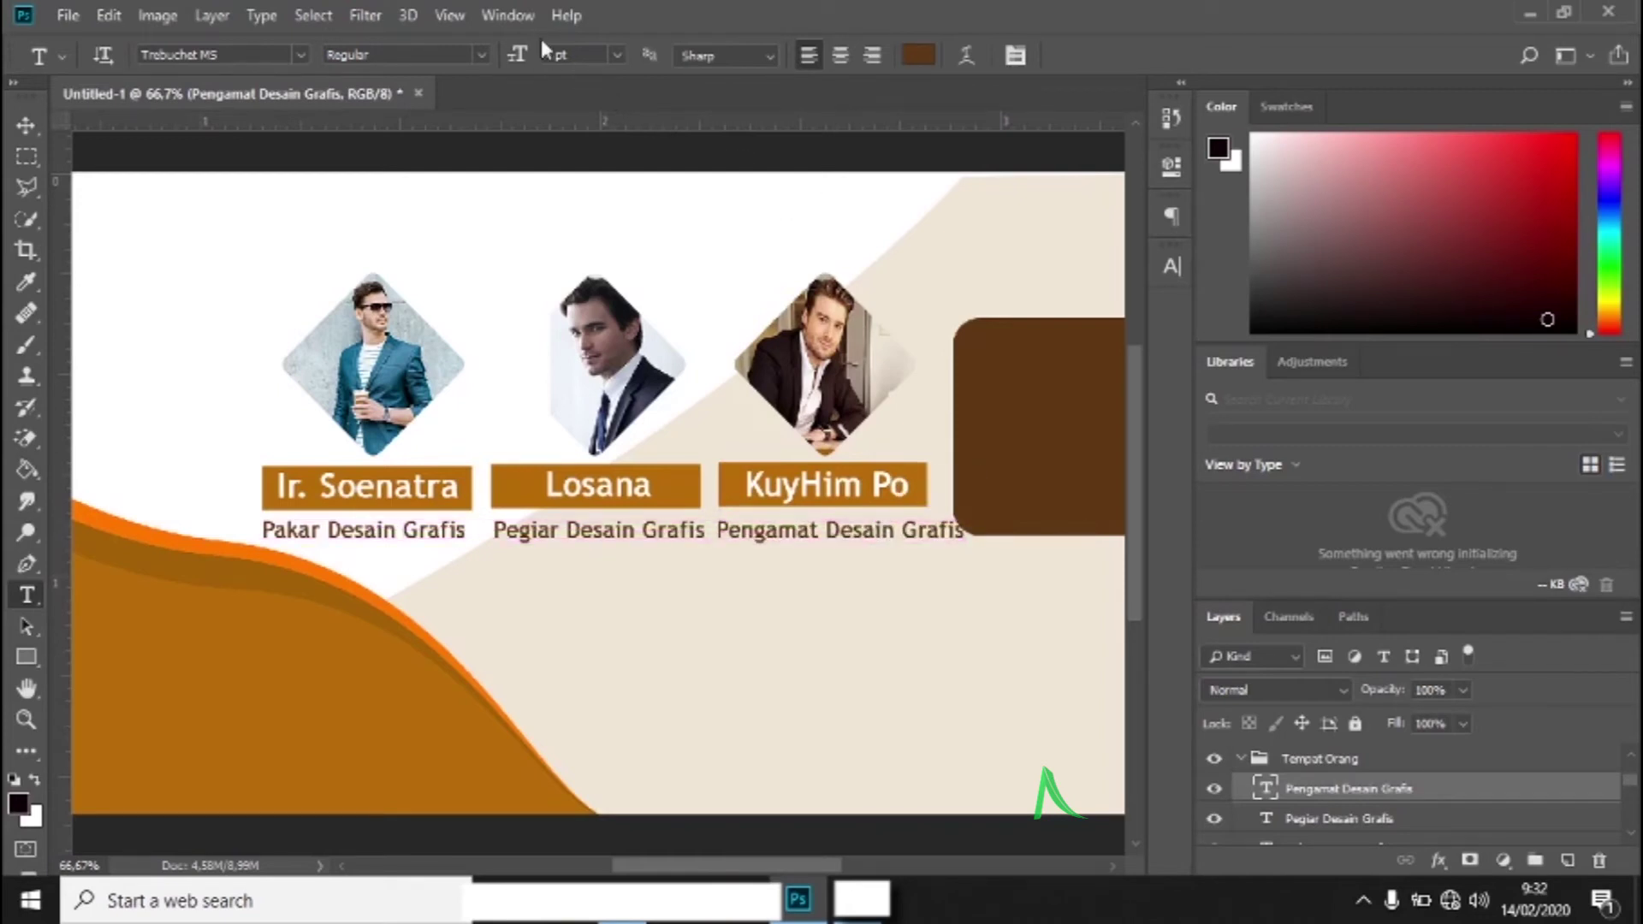
# - Reduce the "Pengamat Desain Grafis" text to 3.05 pt and centre it beneath the third label bar
pyautogui.press('BackSpace')
pyautogui.press('Tab')
pyautogui.moveTo(836, 538); pyautogui.dragTo(841, 532)
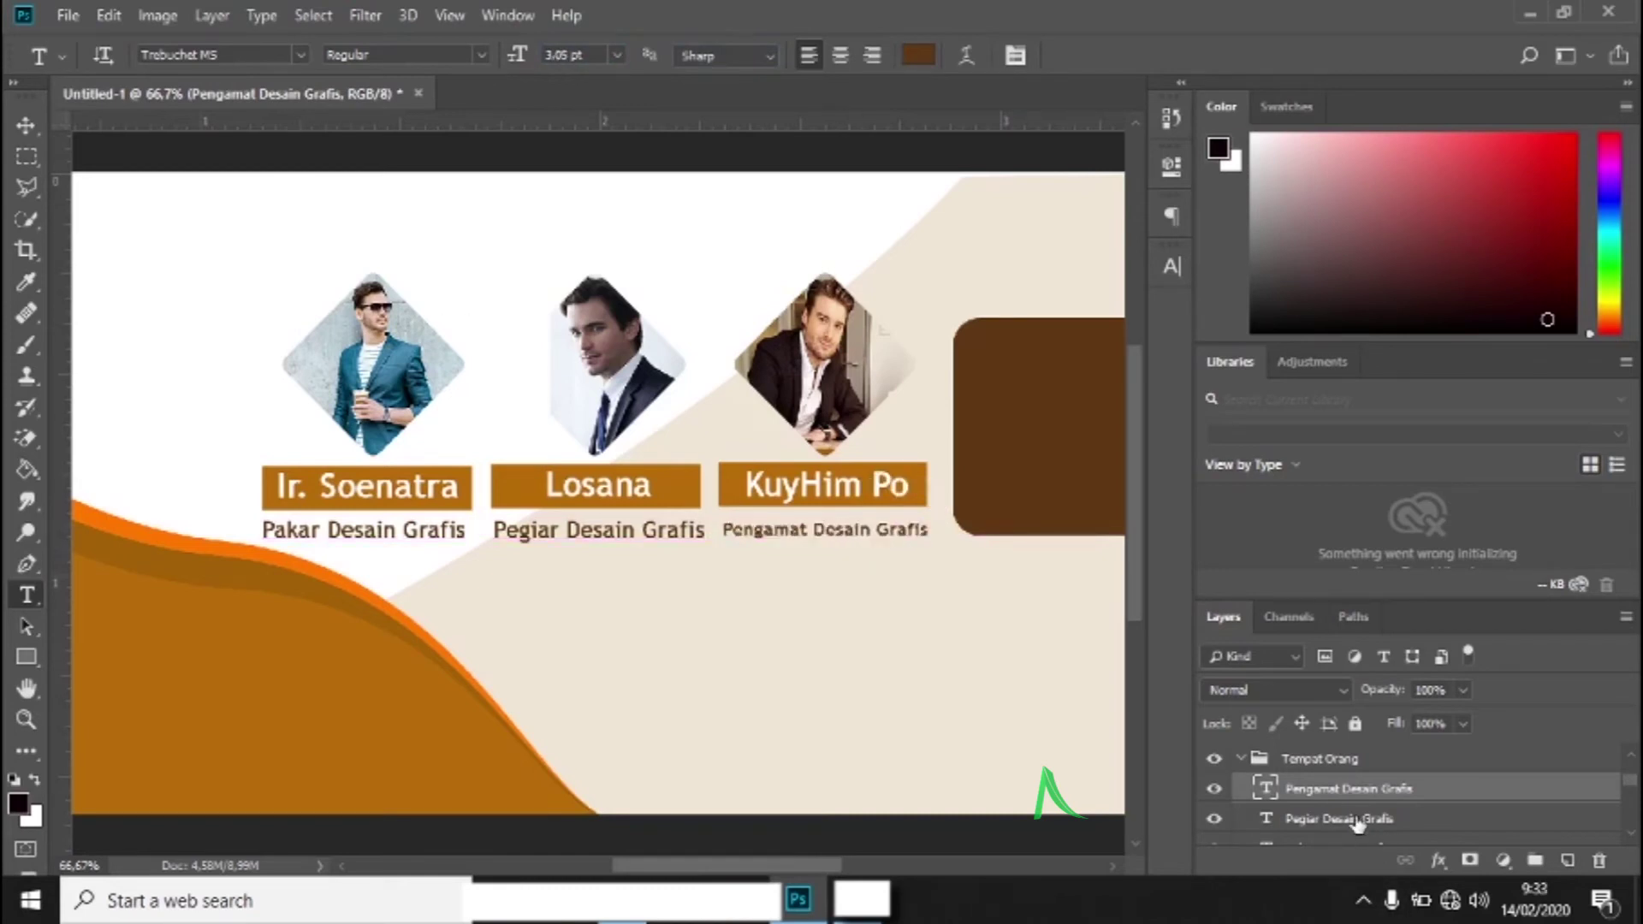
# - Set the "Pegiar Desain Grafis" and "Pakar Desain Grafis" job titles to 3 pt
pyautogui.click(1359, 821)
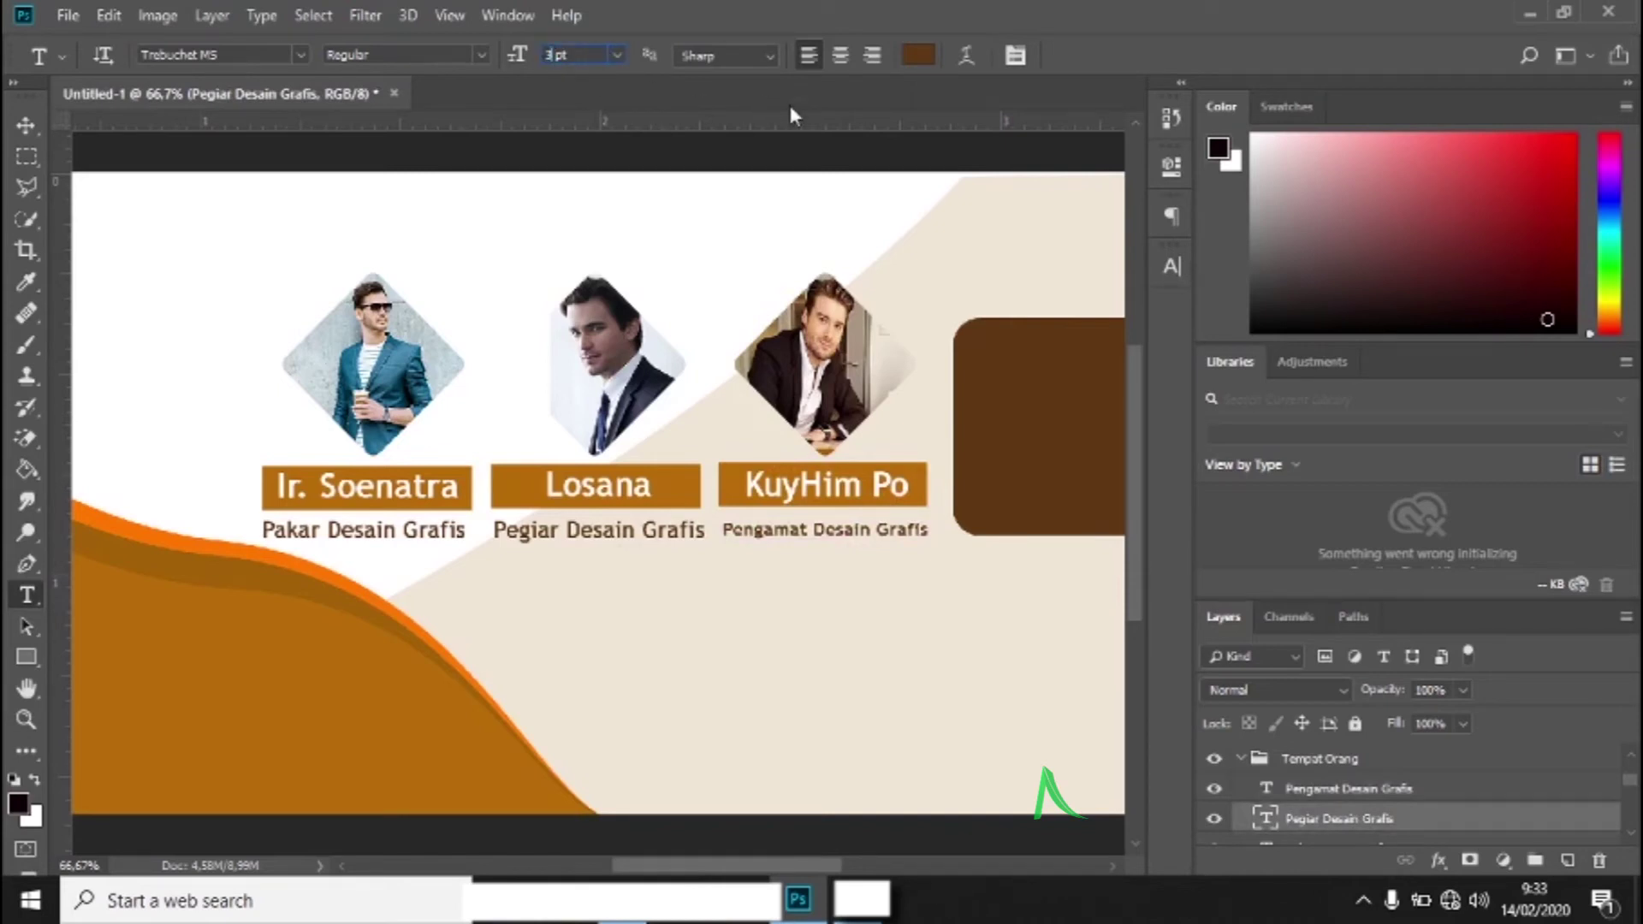
pyautogui.press('Return')
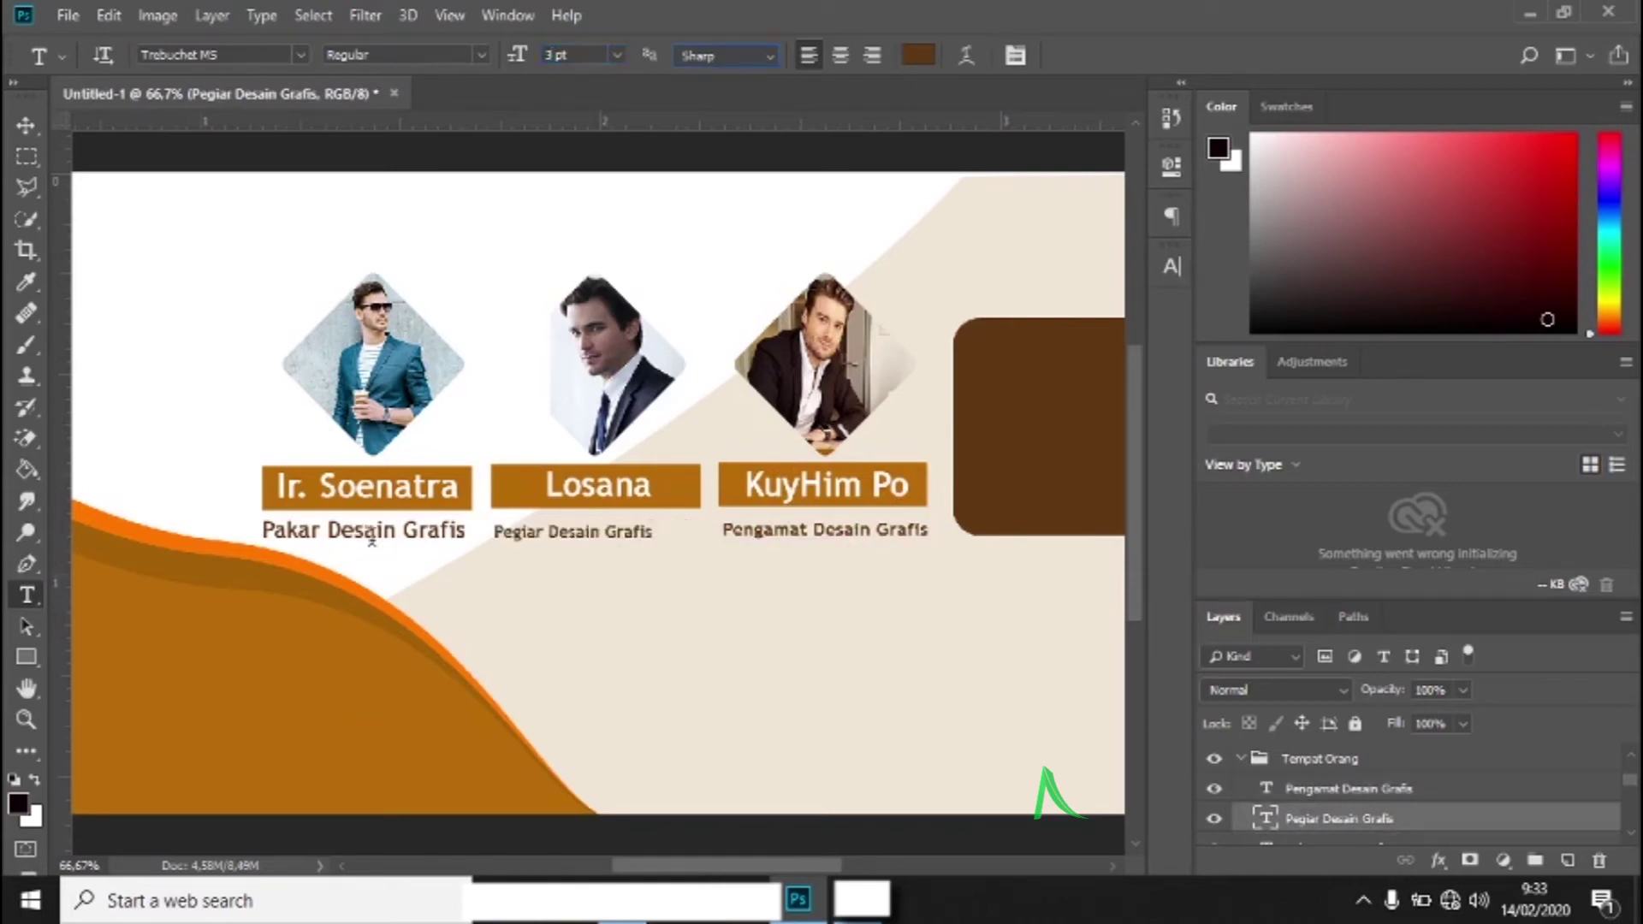
pyautogui.click(370, 531)
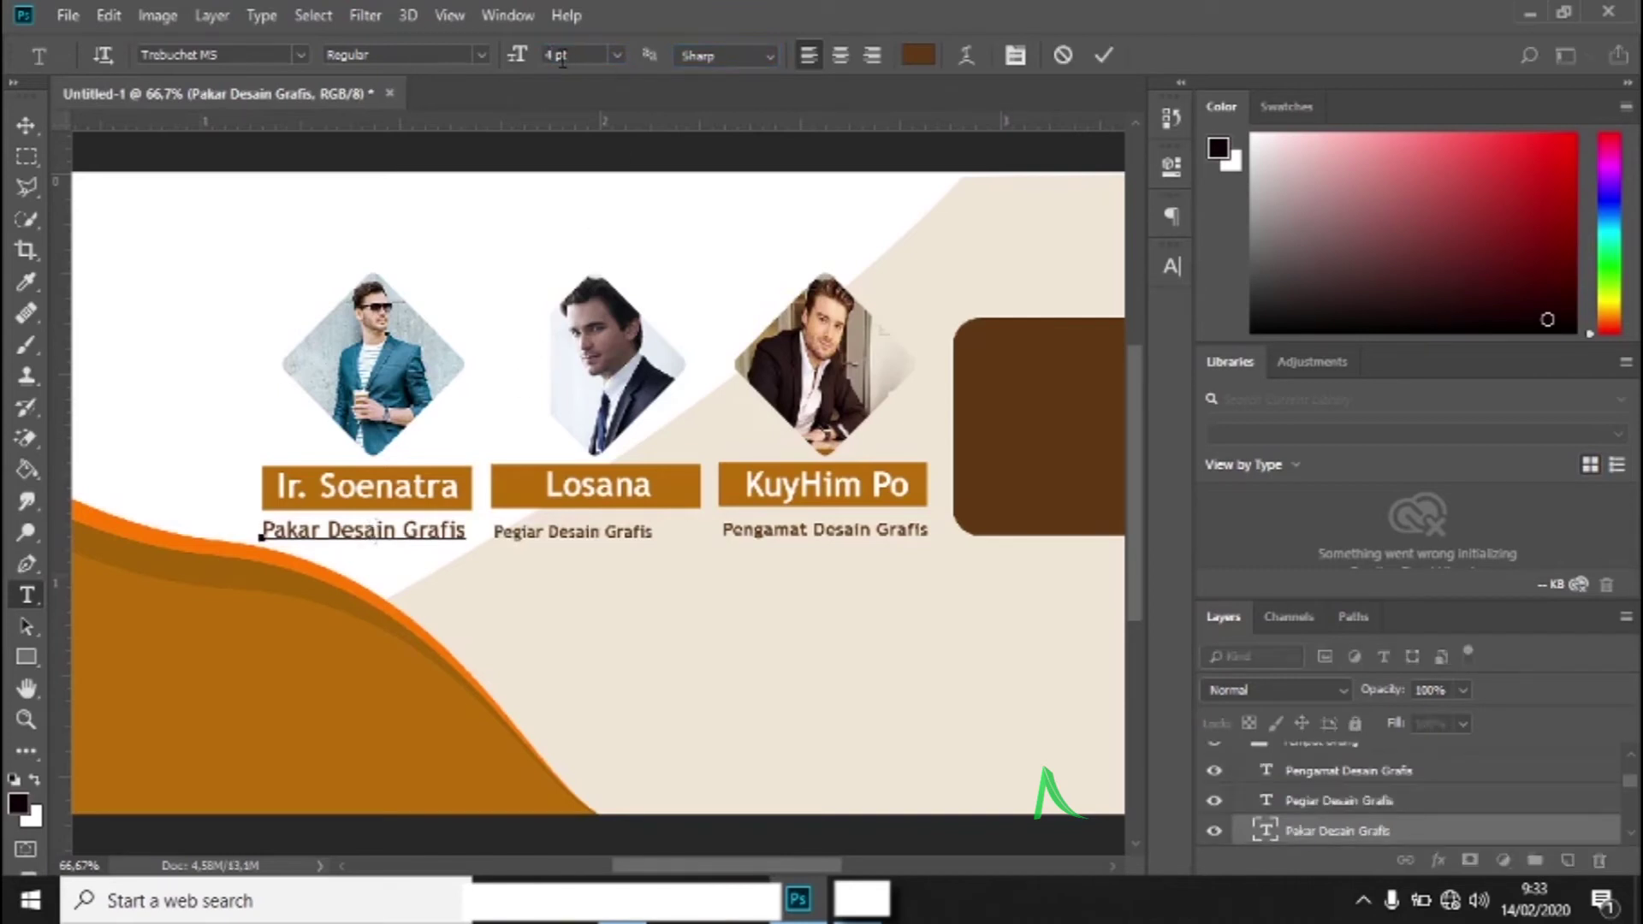
pyautogui.hotkey('ctrl', 'a')
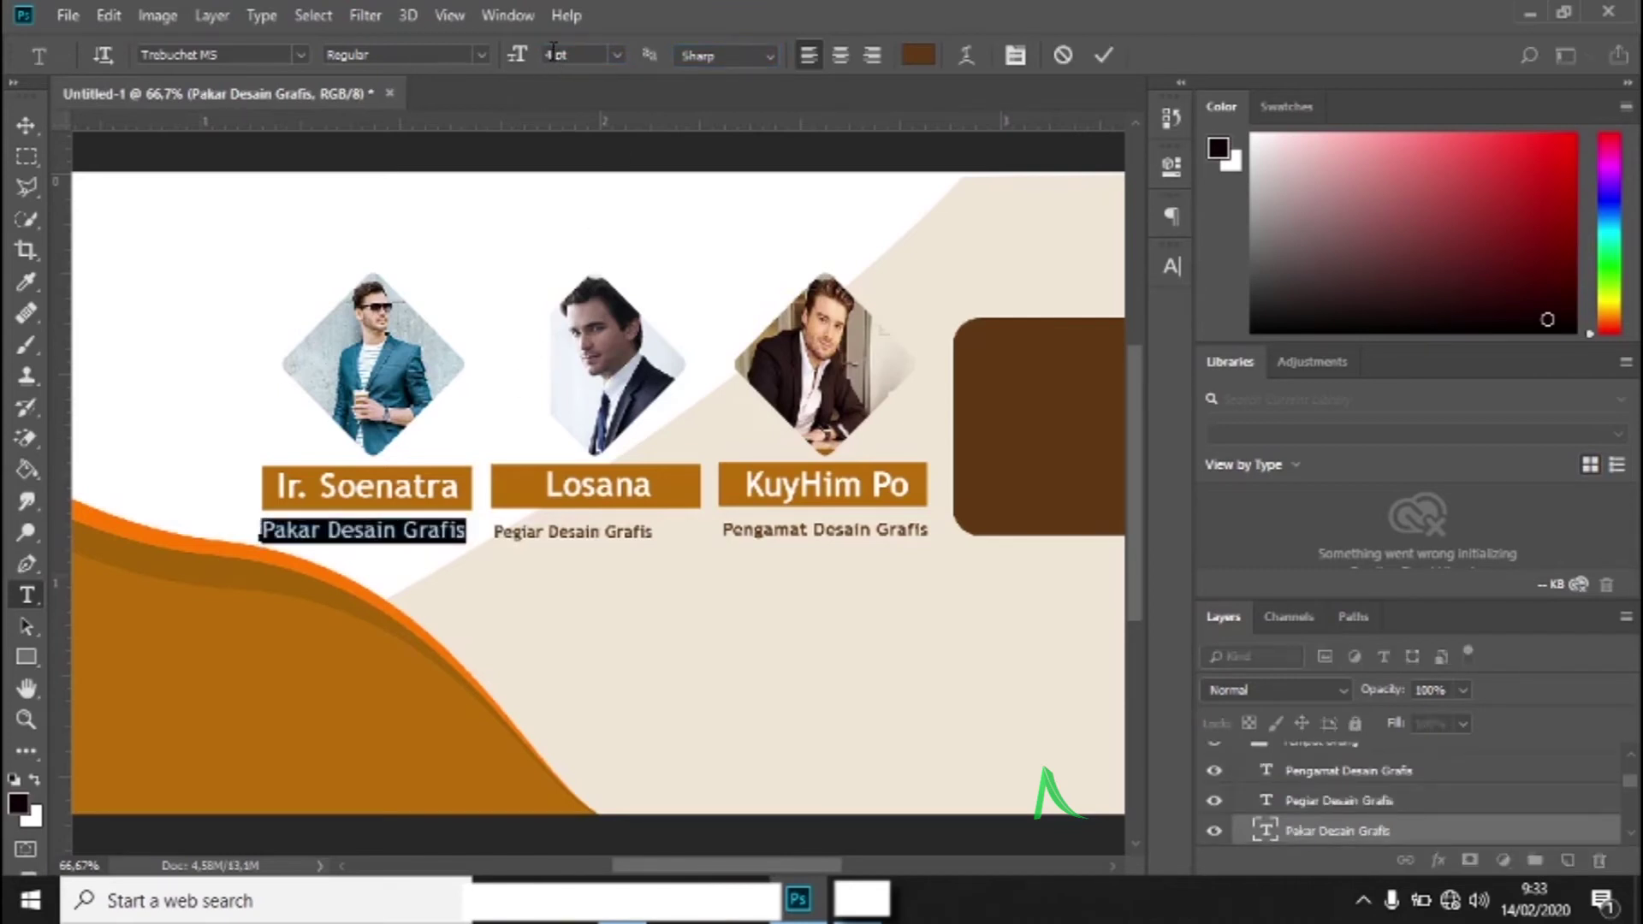
pyautogui.write('3')
pyautogui.press('Return')
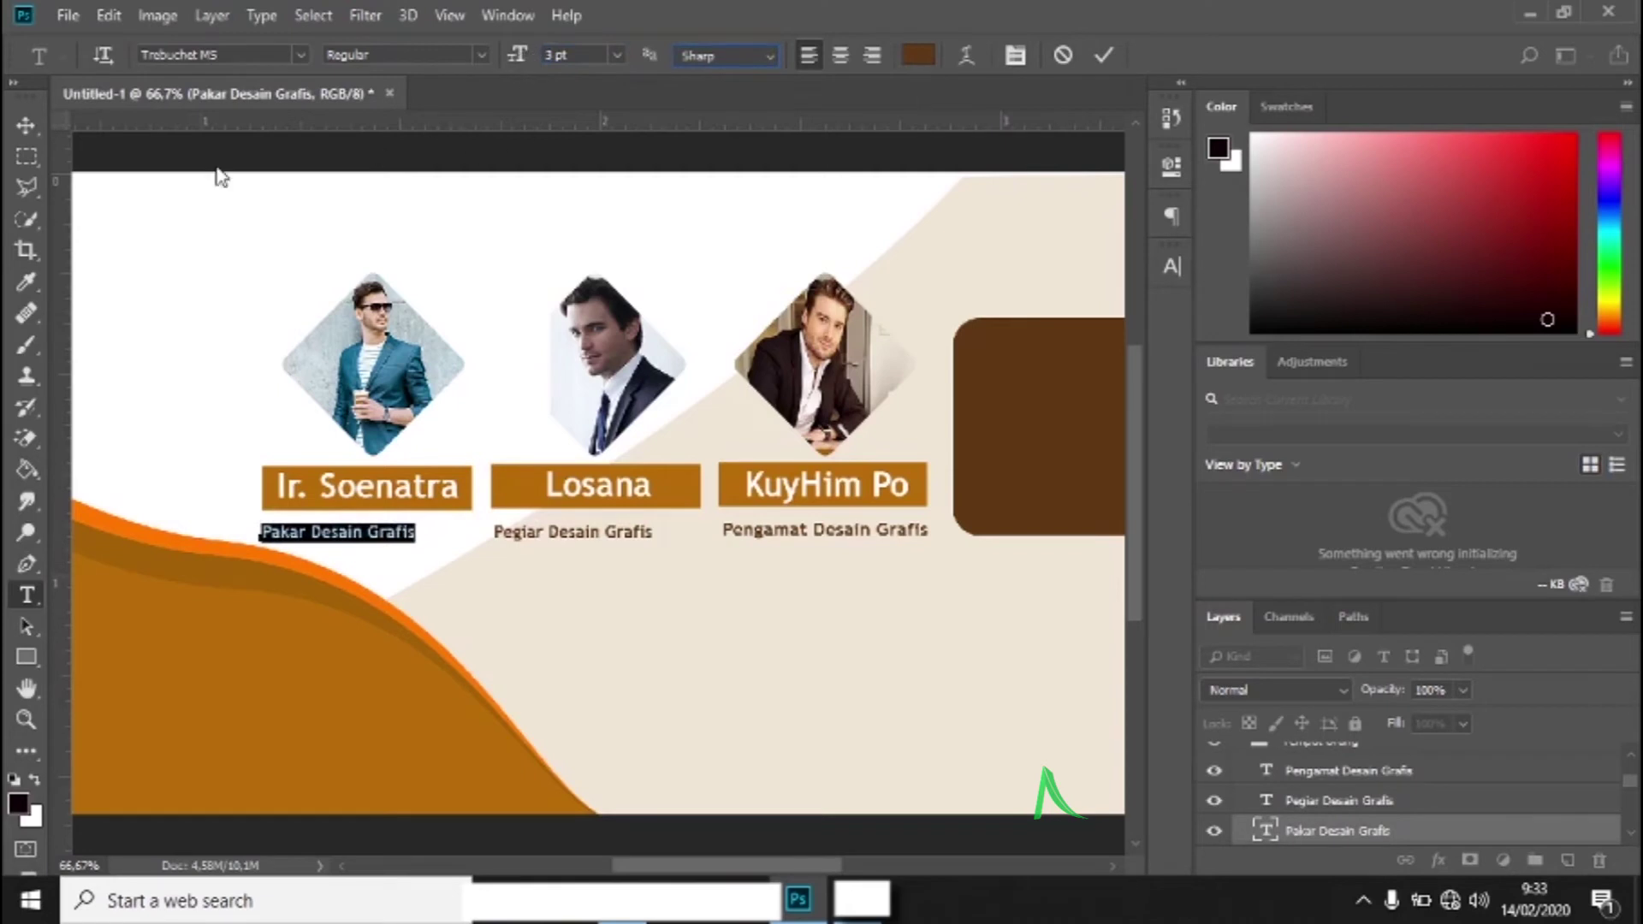
pyautogui.click(24, 125)
pyautogui.moveTo(387, 532); pyautogui.dragTo(403, 536)
pyautogui.moveTo(568, 546); pyautogui.dragTo(583, 537)
pyautogui.hotkey('ctrl', 'alt', 'z')
pyautogui.hotkey('ctrl', 'alt', 'z')
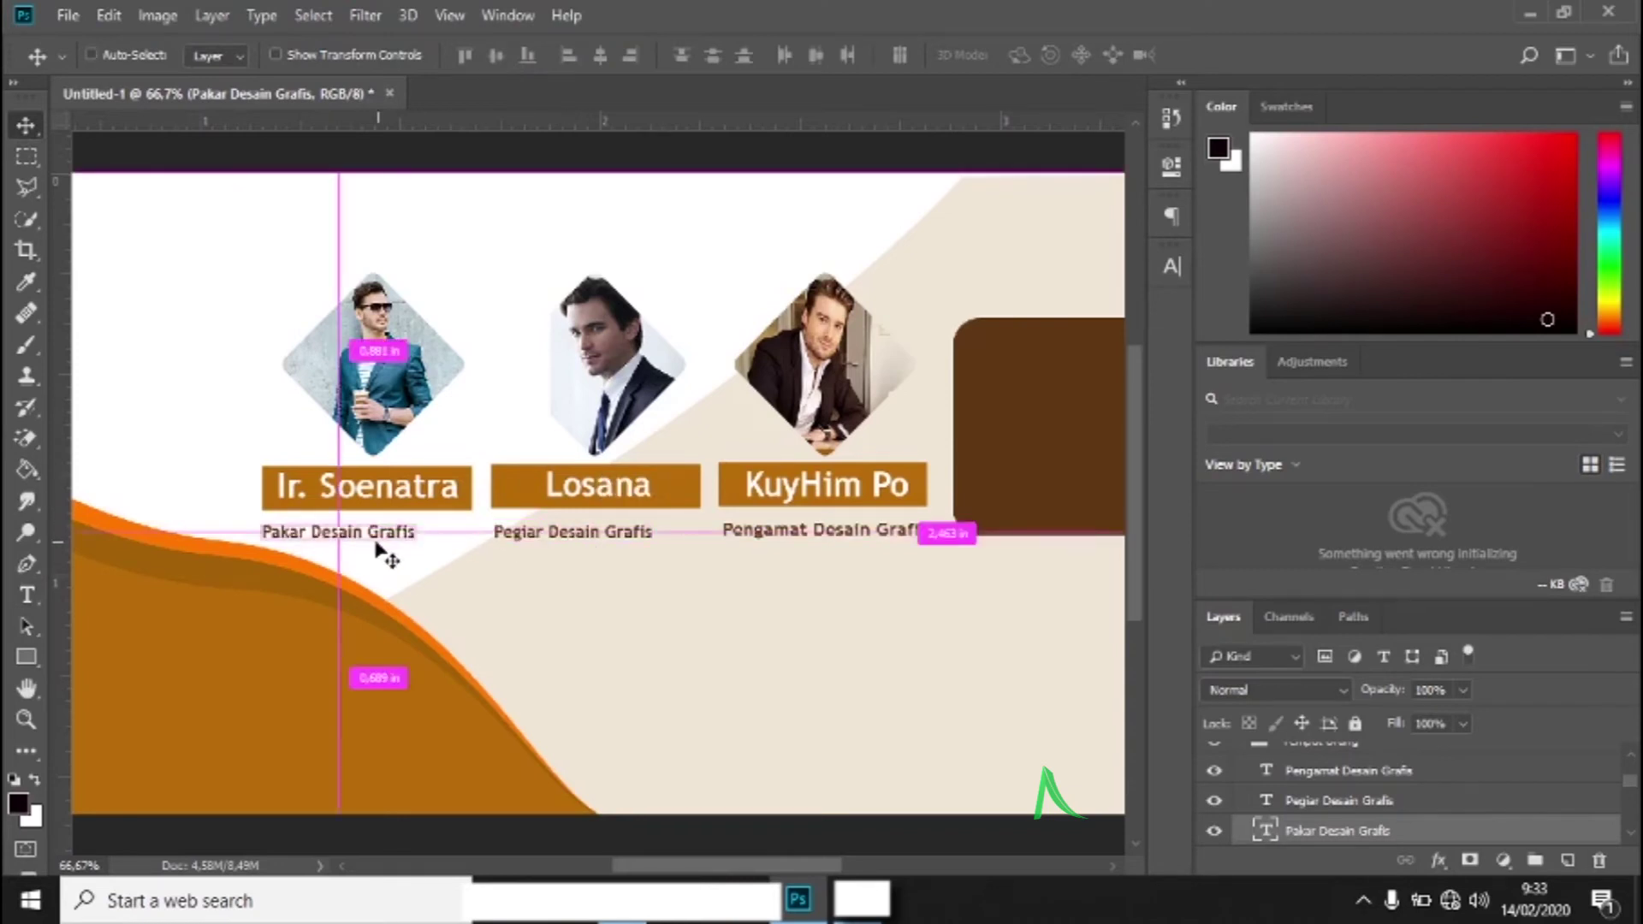
# - Shift the first and second job titles slightly right beneath their label bars
pyautogui.moveTo(378, 544); pyautogui.dragTo(393, 544)
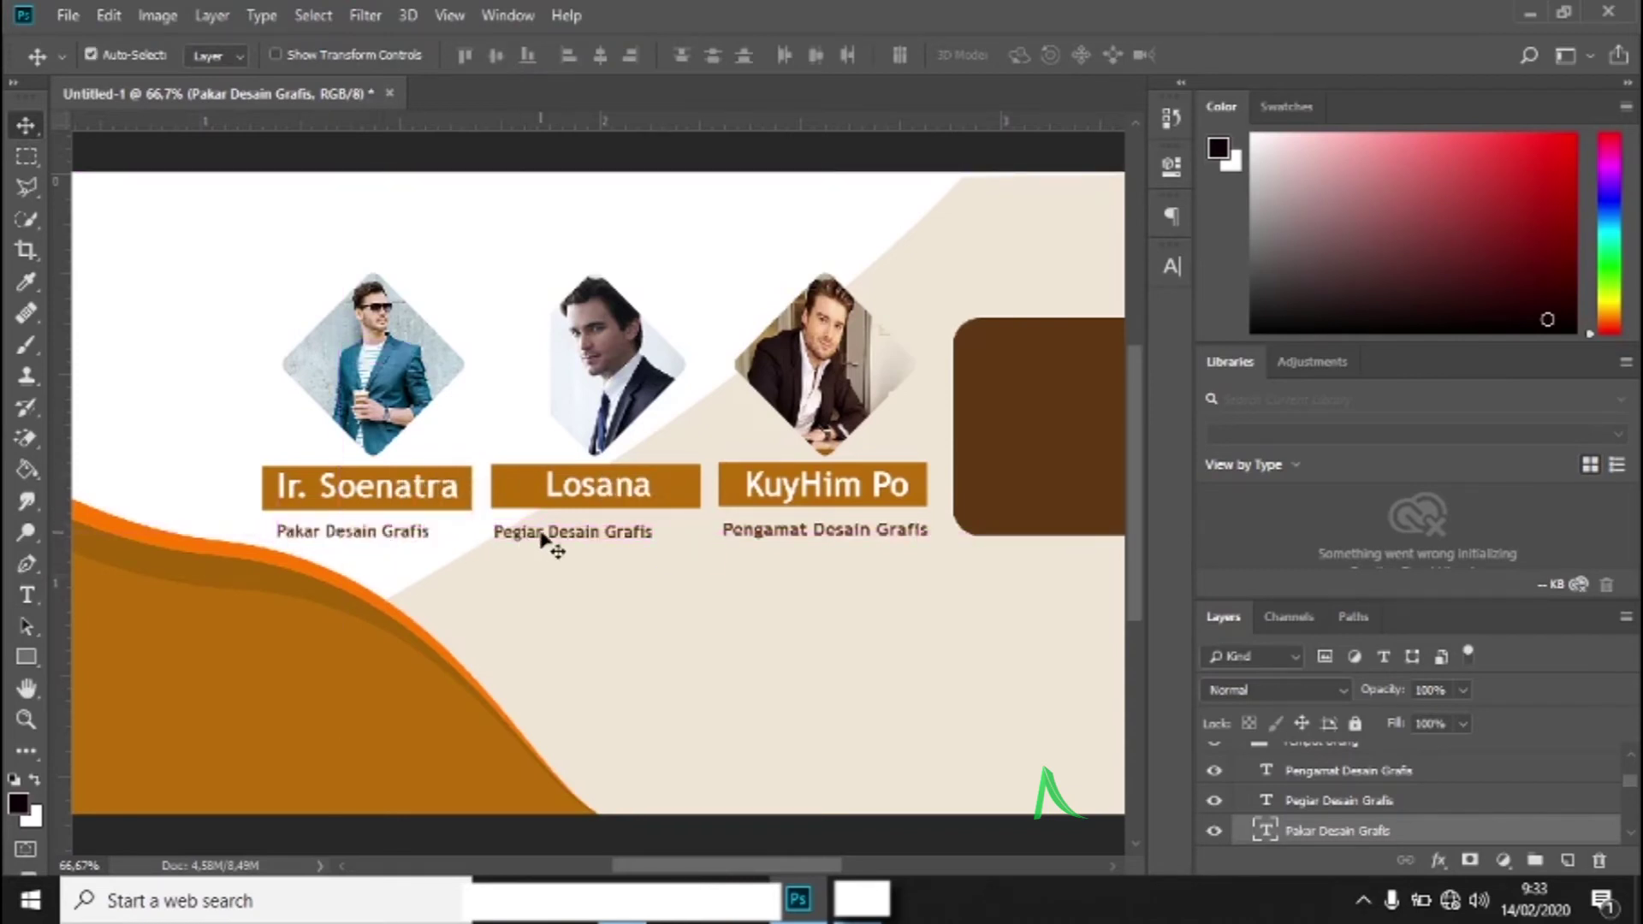
pyautogui.moveTo(569, 544); pyautogui.dragTo(590, 541)
pyautogui.keyDown('ctrl'); pyautogui.click(819, 539); pyautogui.keyUp('ctrl')
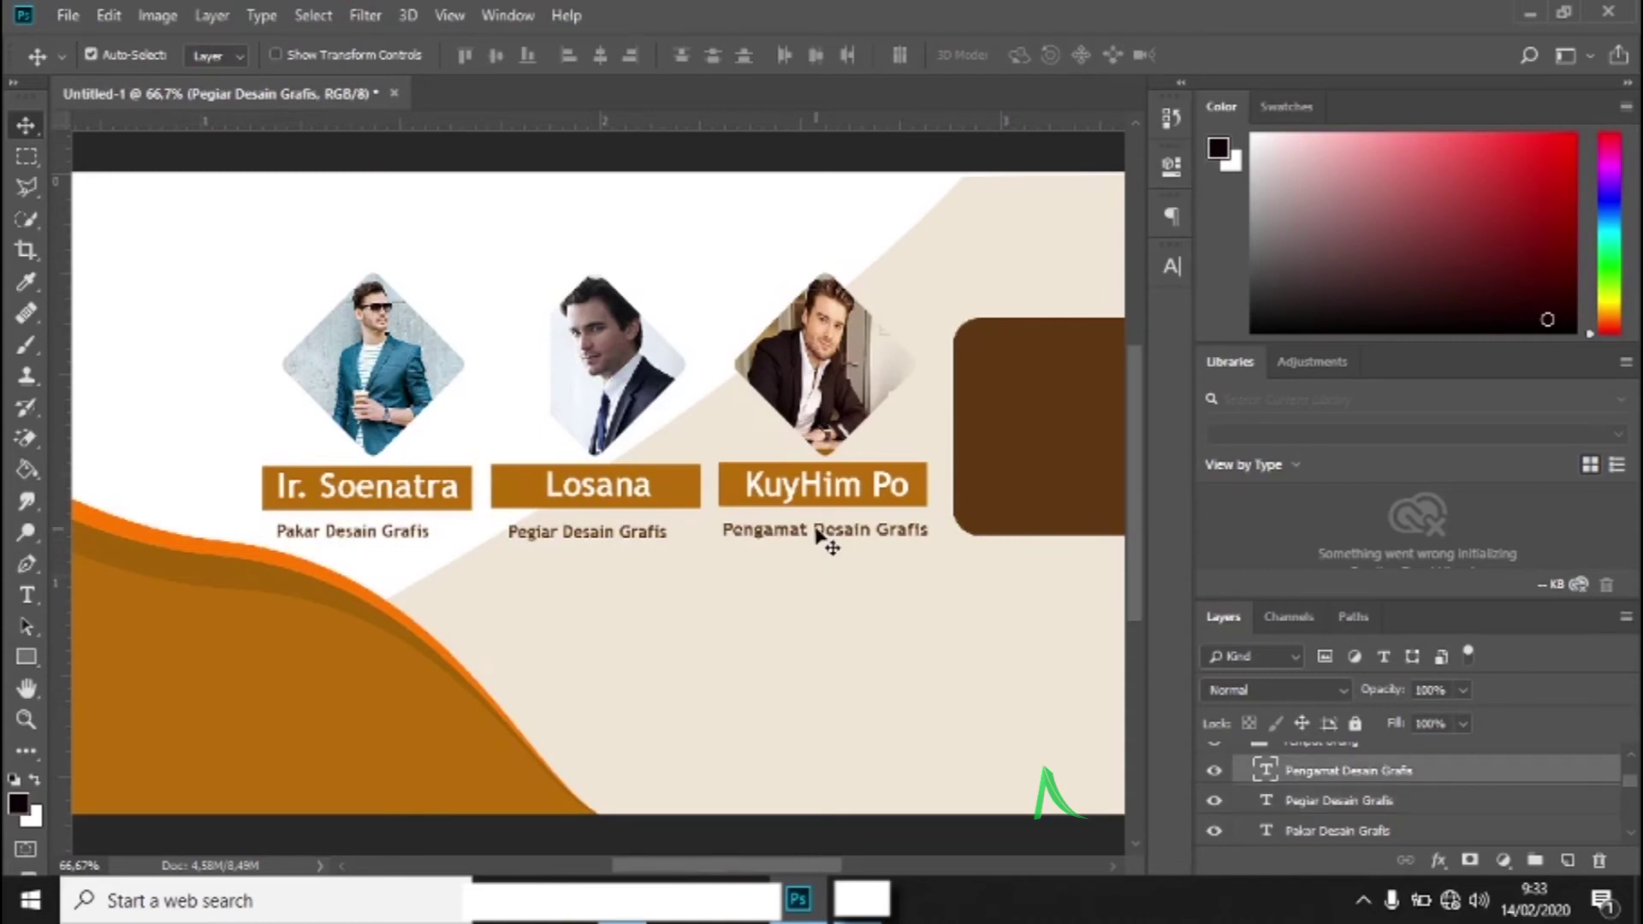
# - Add the title text "DIKSUSI PUBLIK" above the first diamond, on a layer above Shape 4
pyautogui.keyDown('ctrl'); pyautogui.click(836, 647); pyautogui.keyUp('ctrl')
pyautogui.hotkey('ctrl', '-')
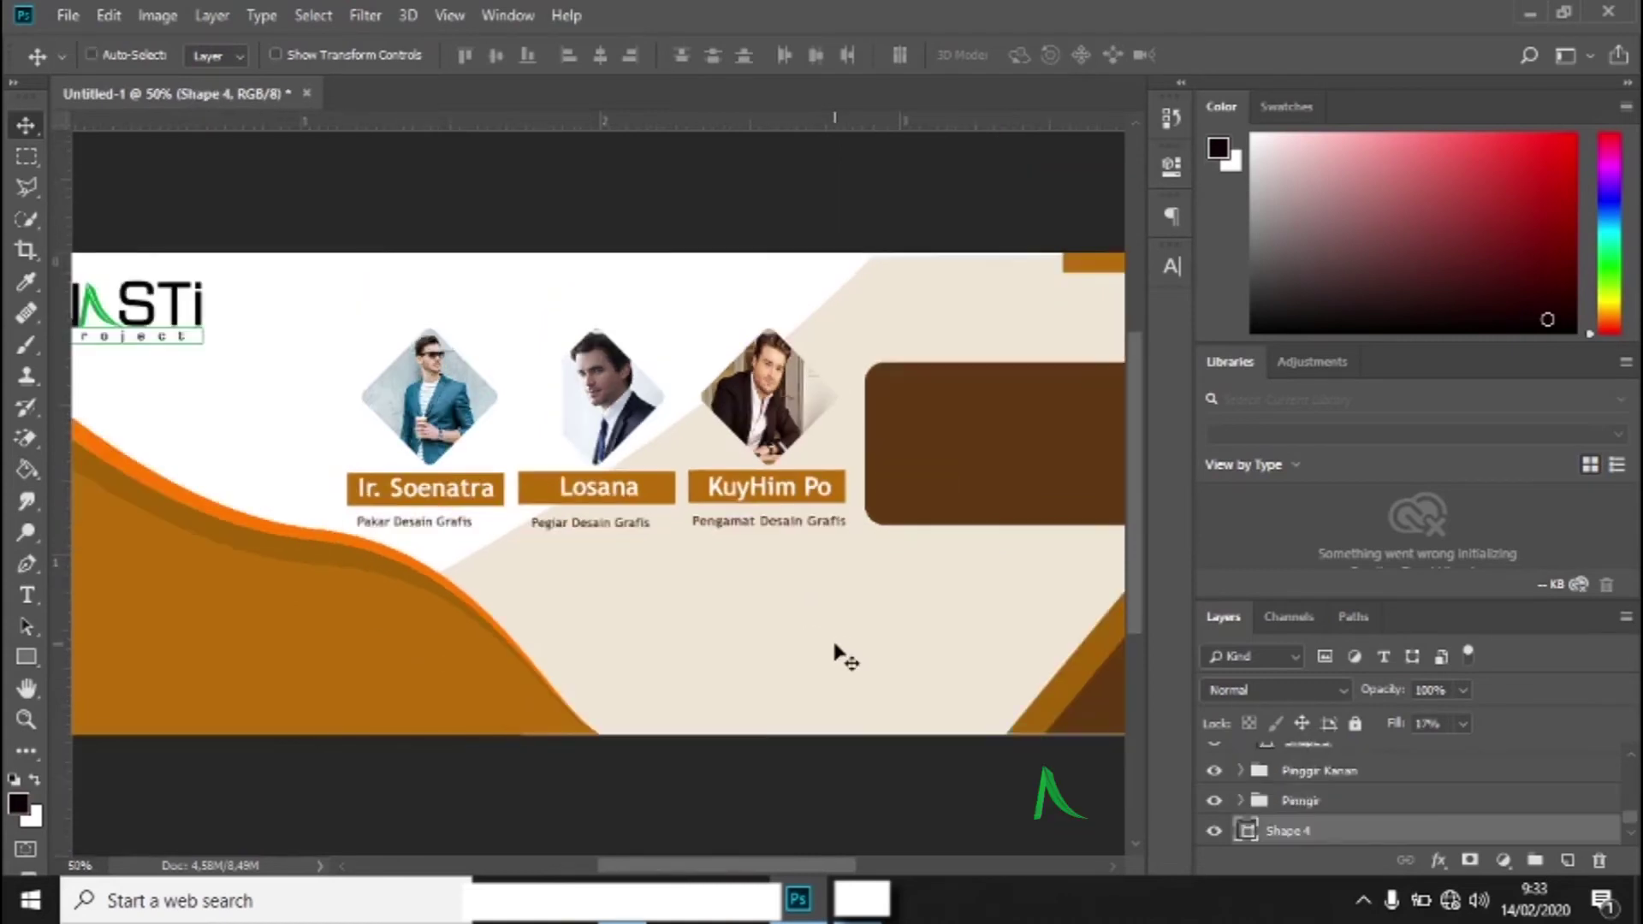
pyautogui.hotkey('ctrl', '-')
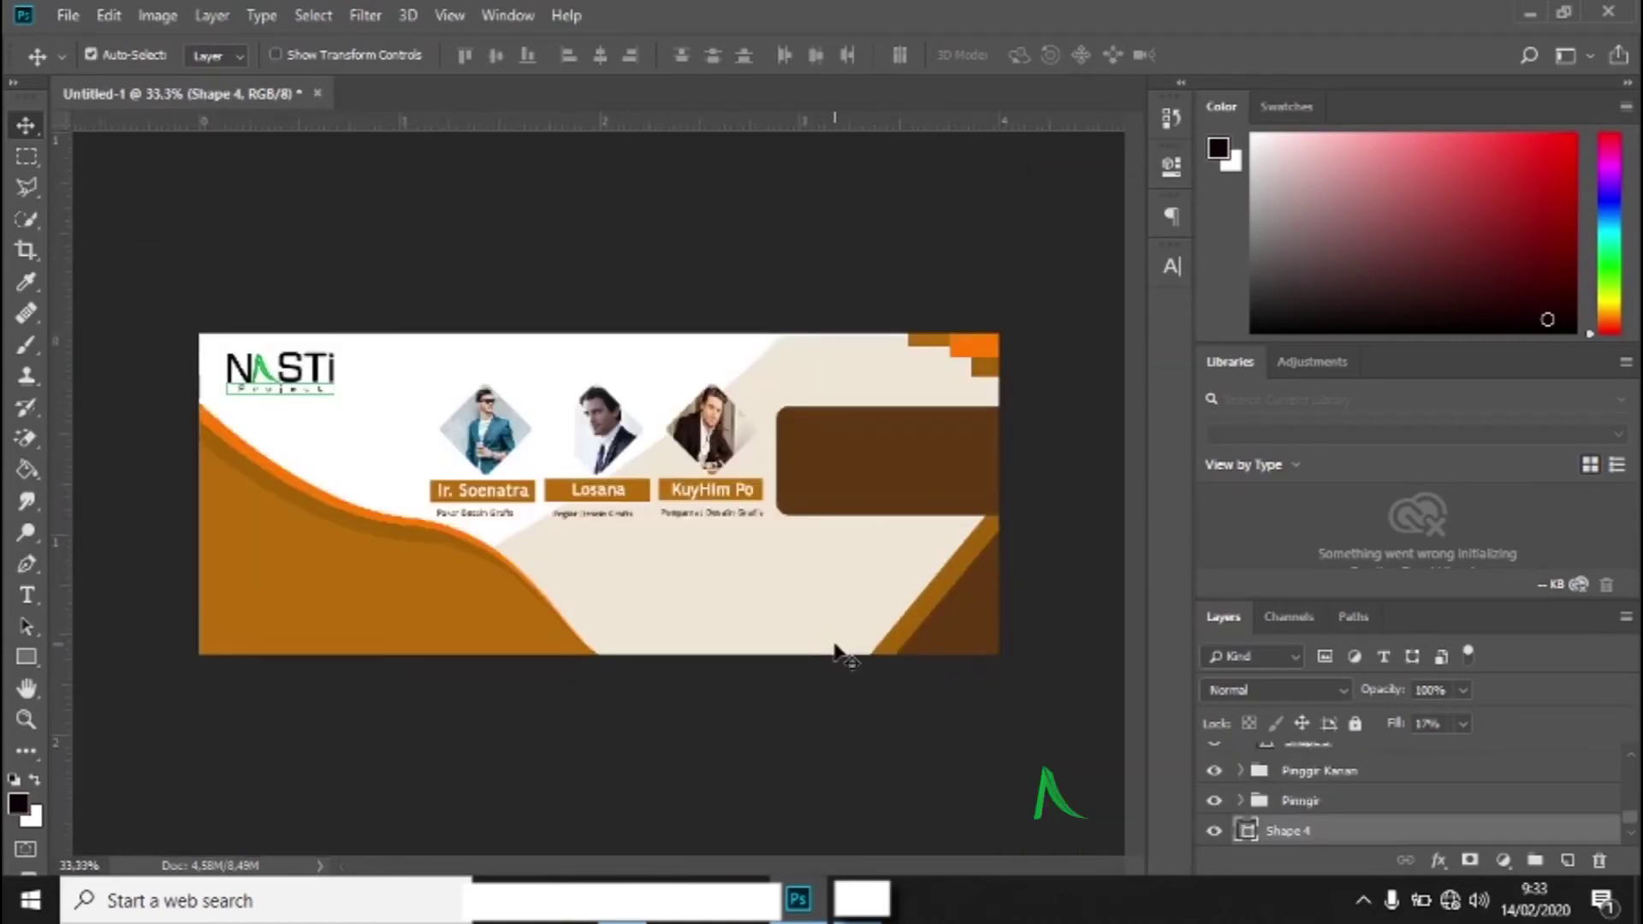
pyautogui.click(19, 596)
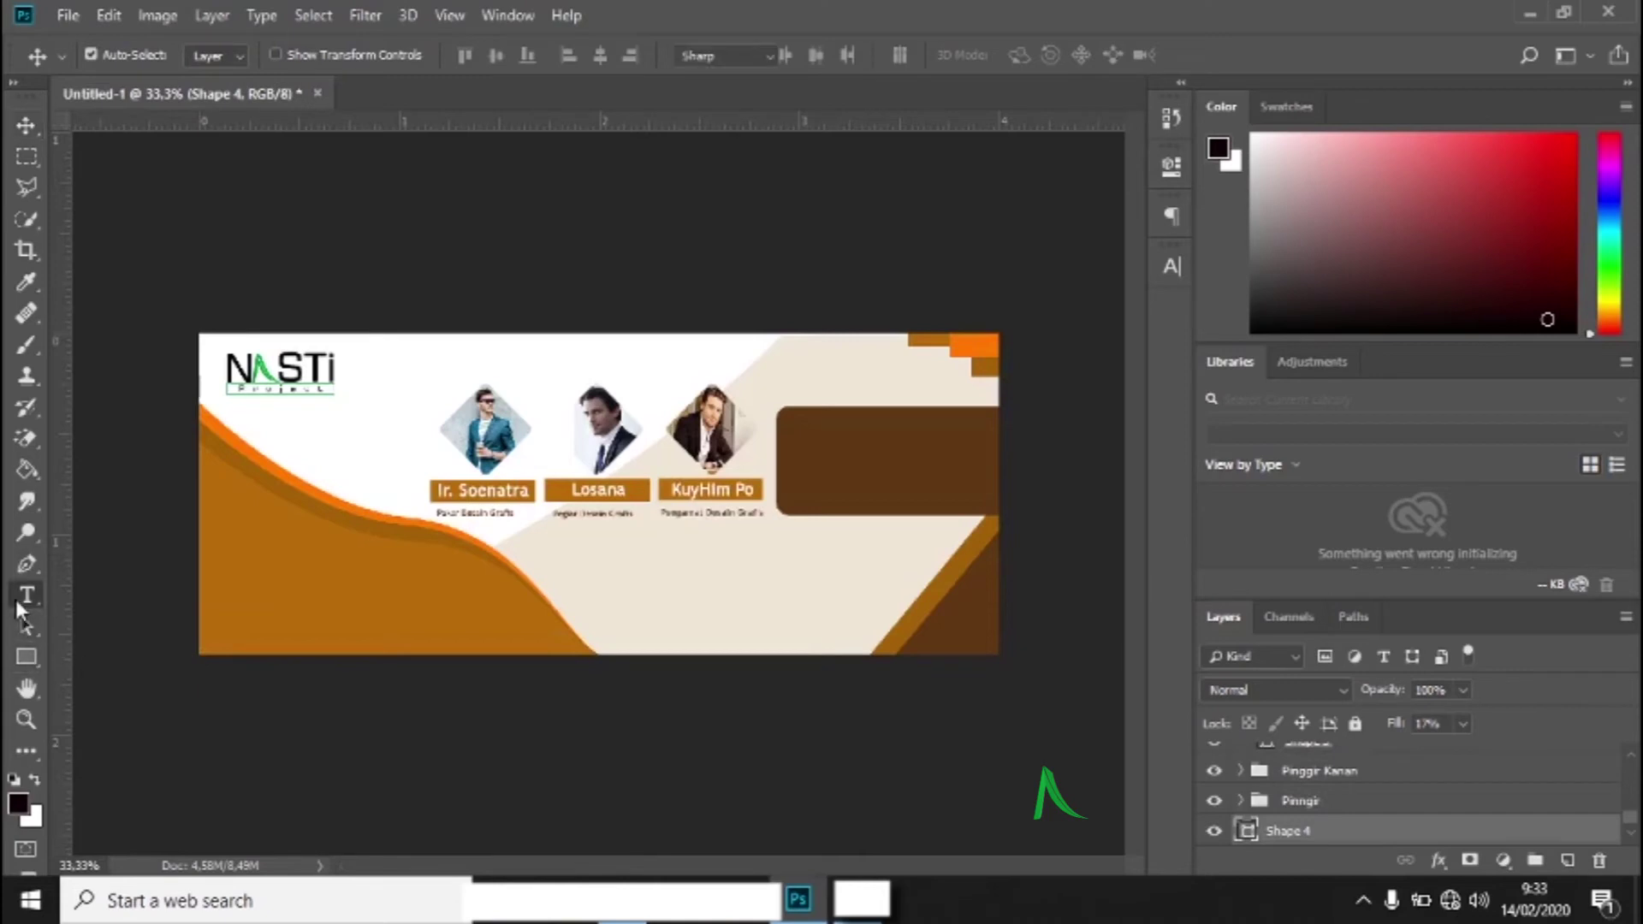
pyautogui.click(445, 357)
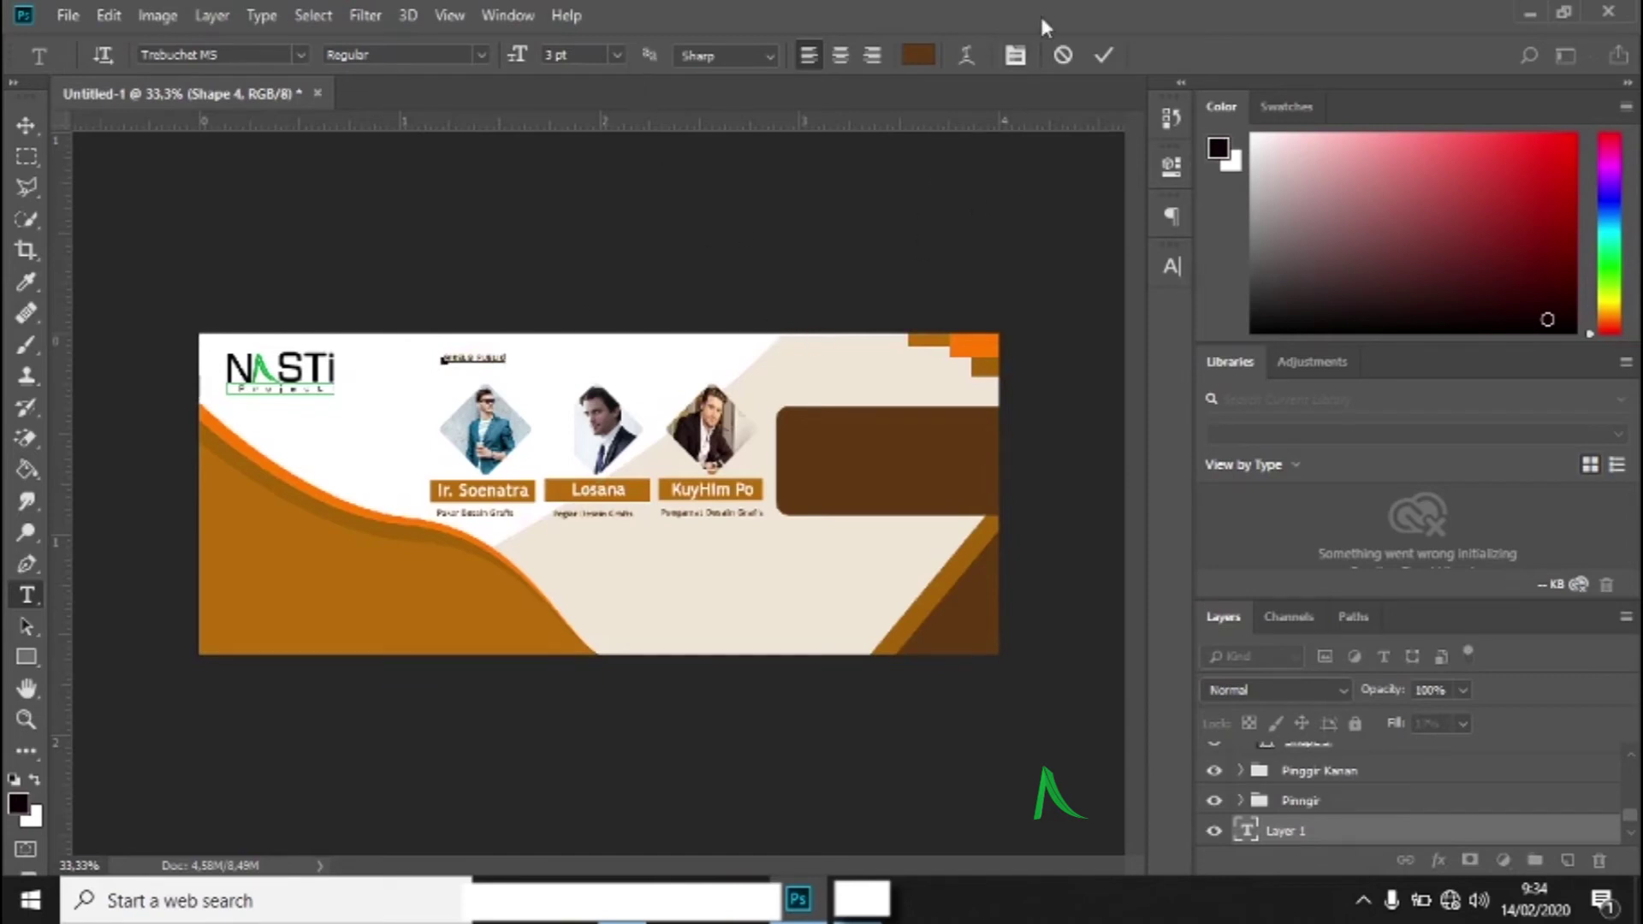
pyautogui.click(1097, 54)
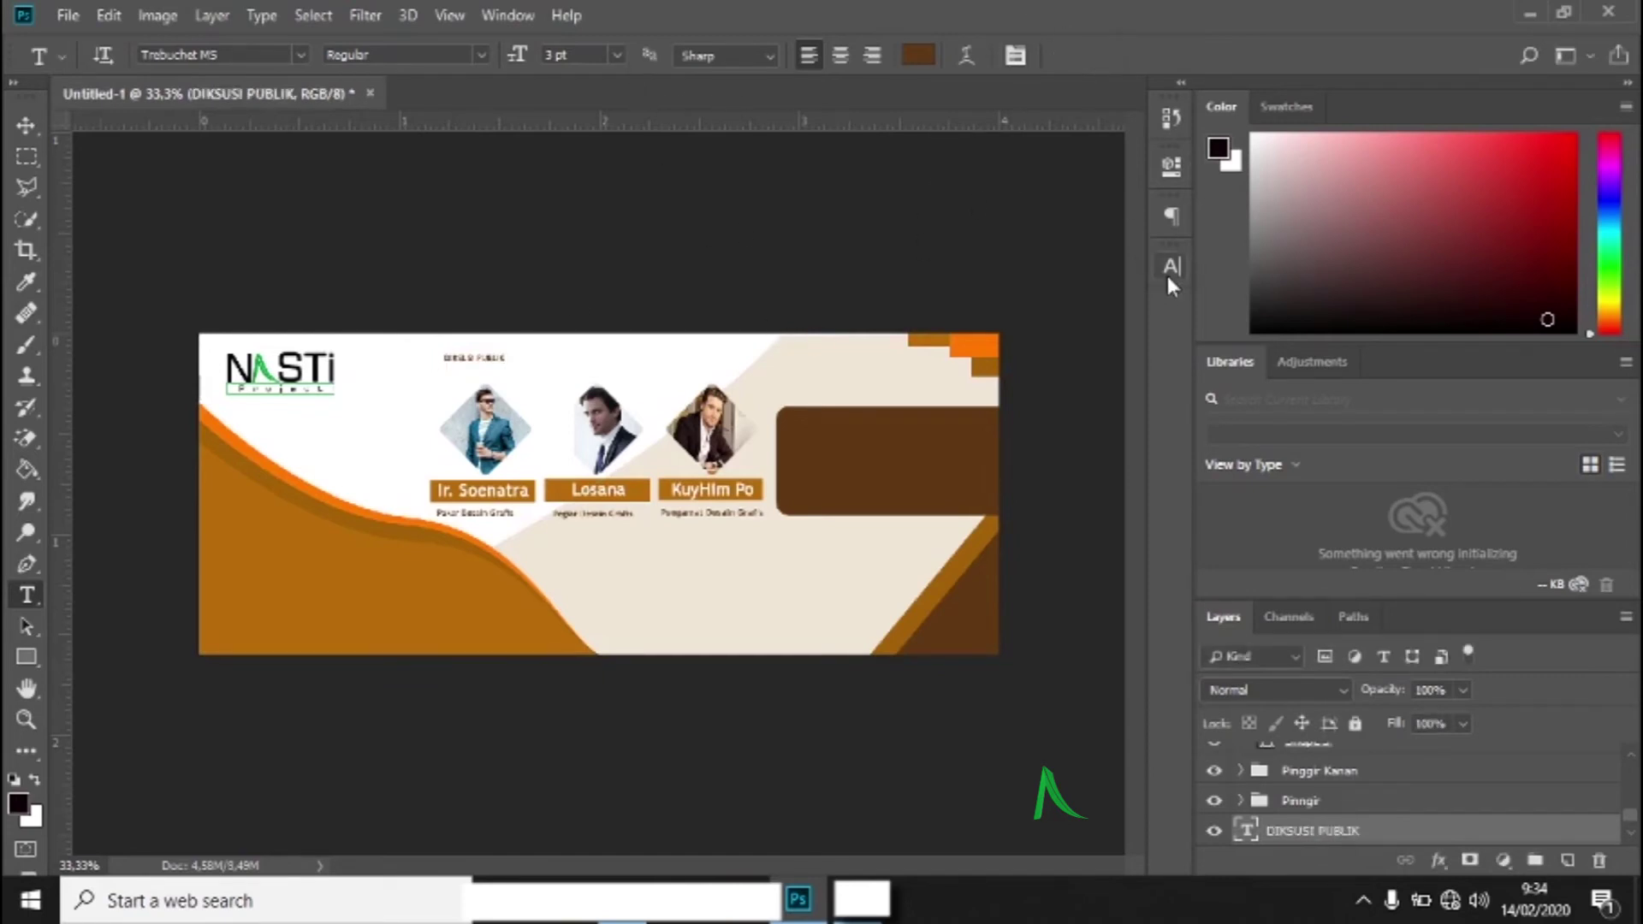
# - Enlarge the "DIKSUSI PUBLIK" title to 12 pt and position it above the three diamonds
pyautogui.click(1169, 272)
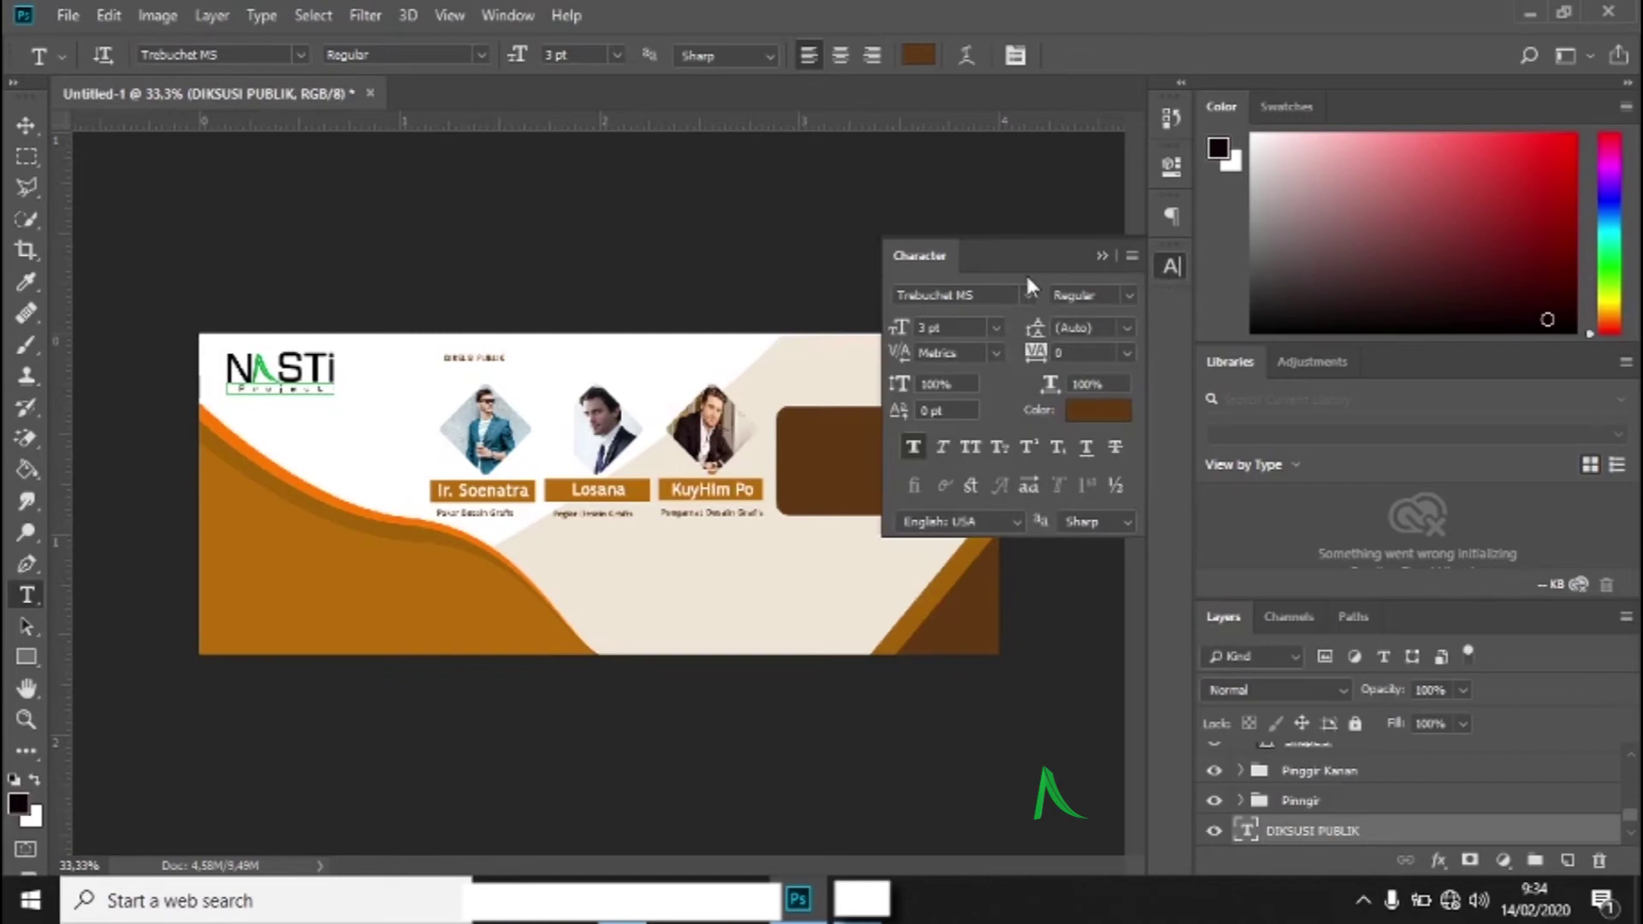
pyautogui.click(994, 327)
pyautogui.click(972, 513)
pyautogui.click(997, 327)
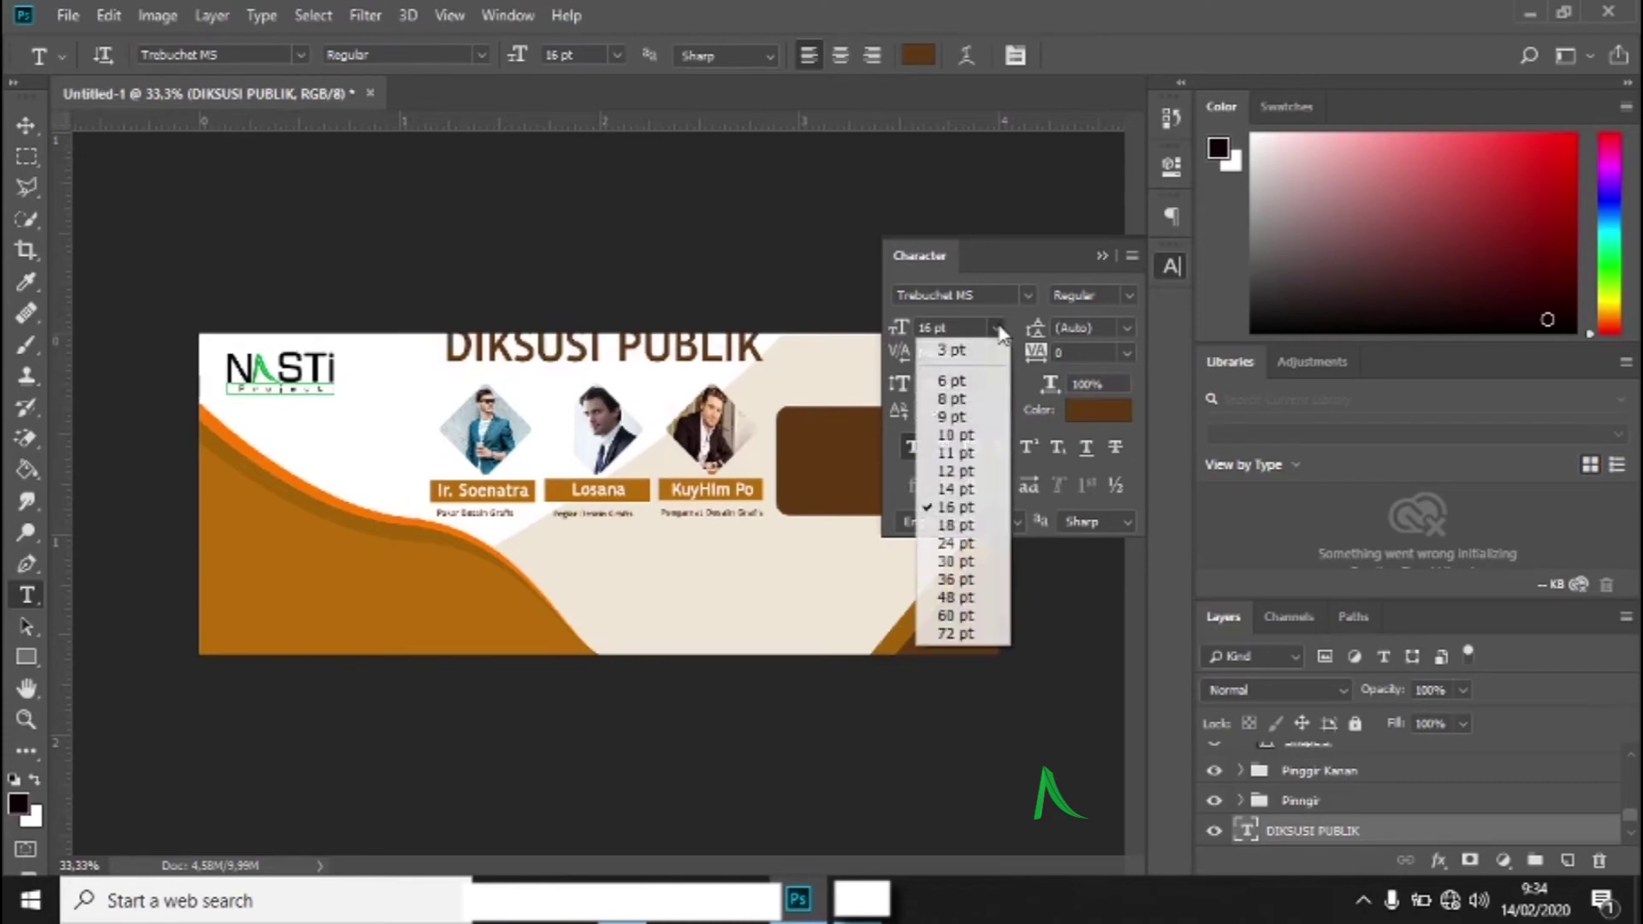
pyautogui.click(958, 472)
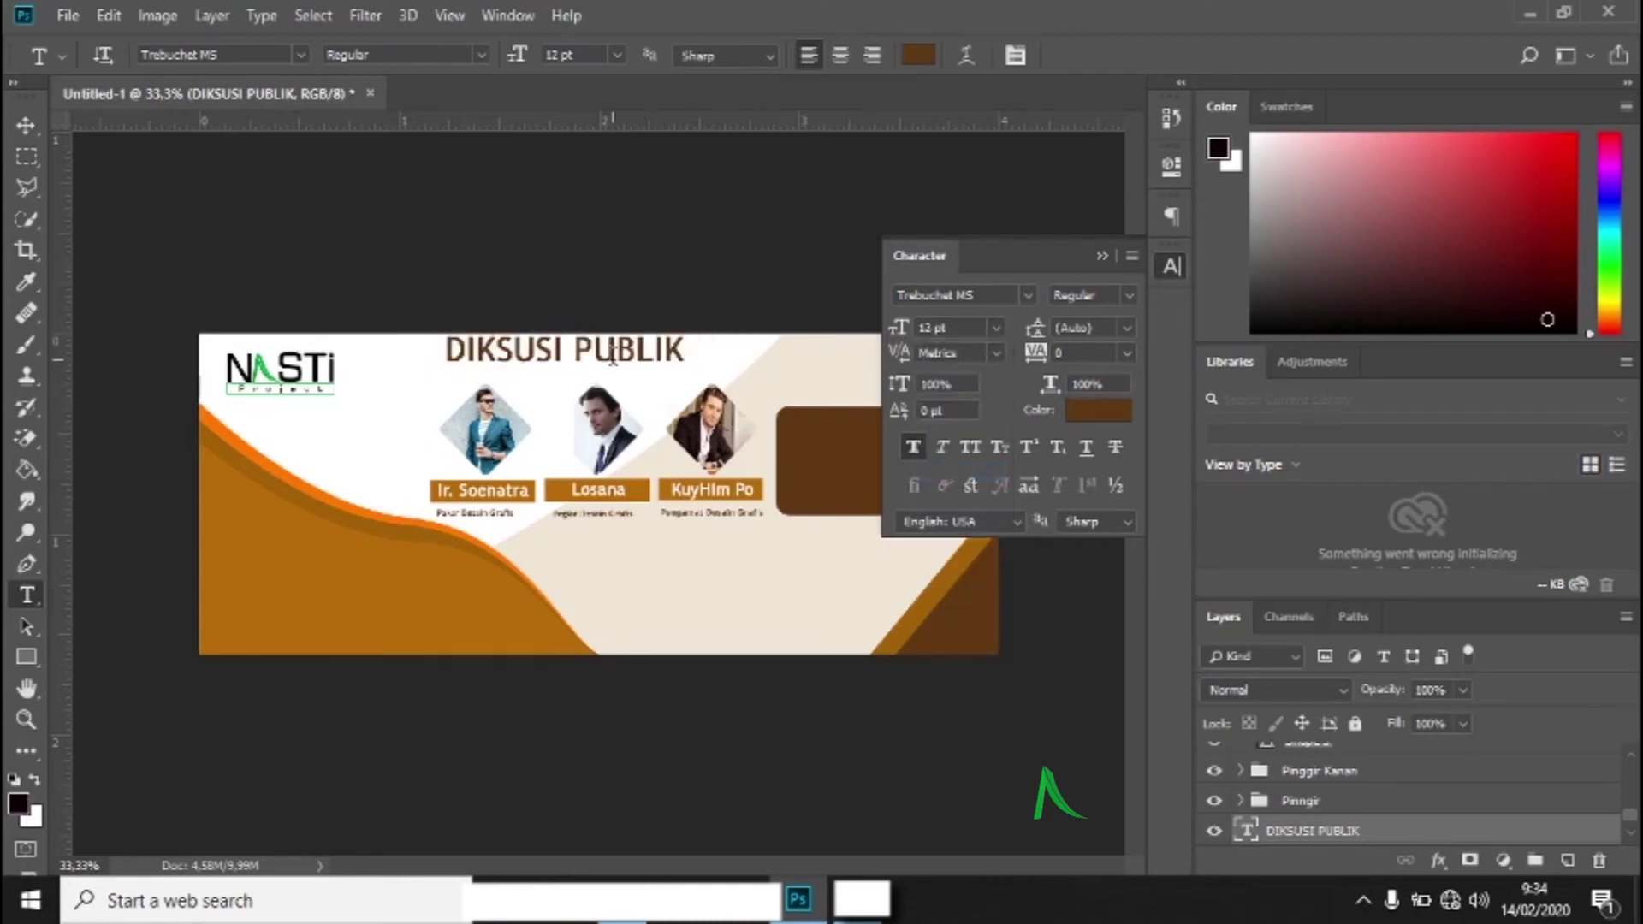
pyautogui.moveTo(580, 352); pyautogui.dragTo(622, 354)
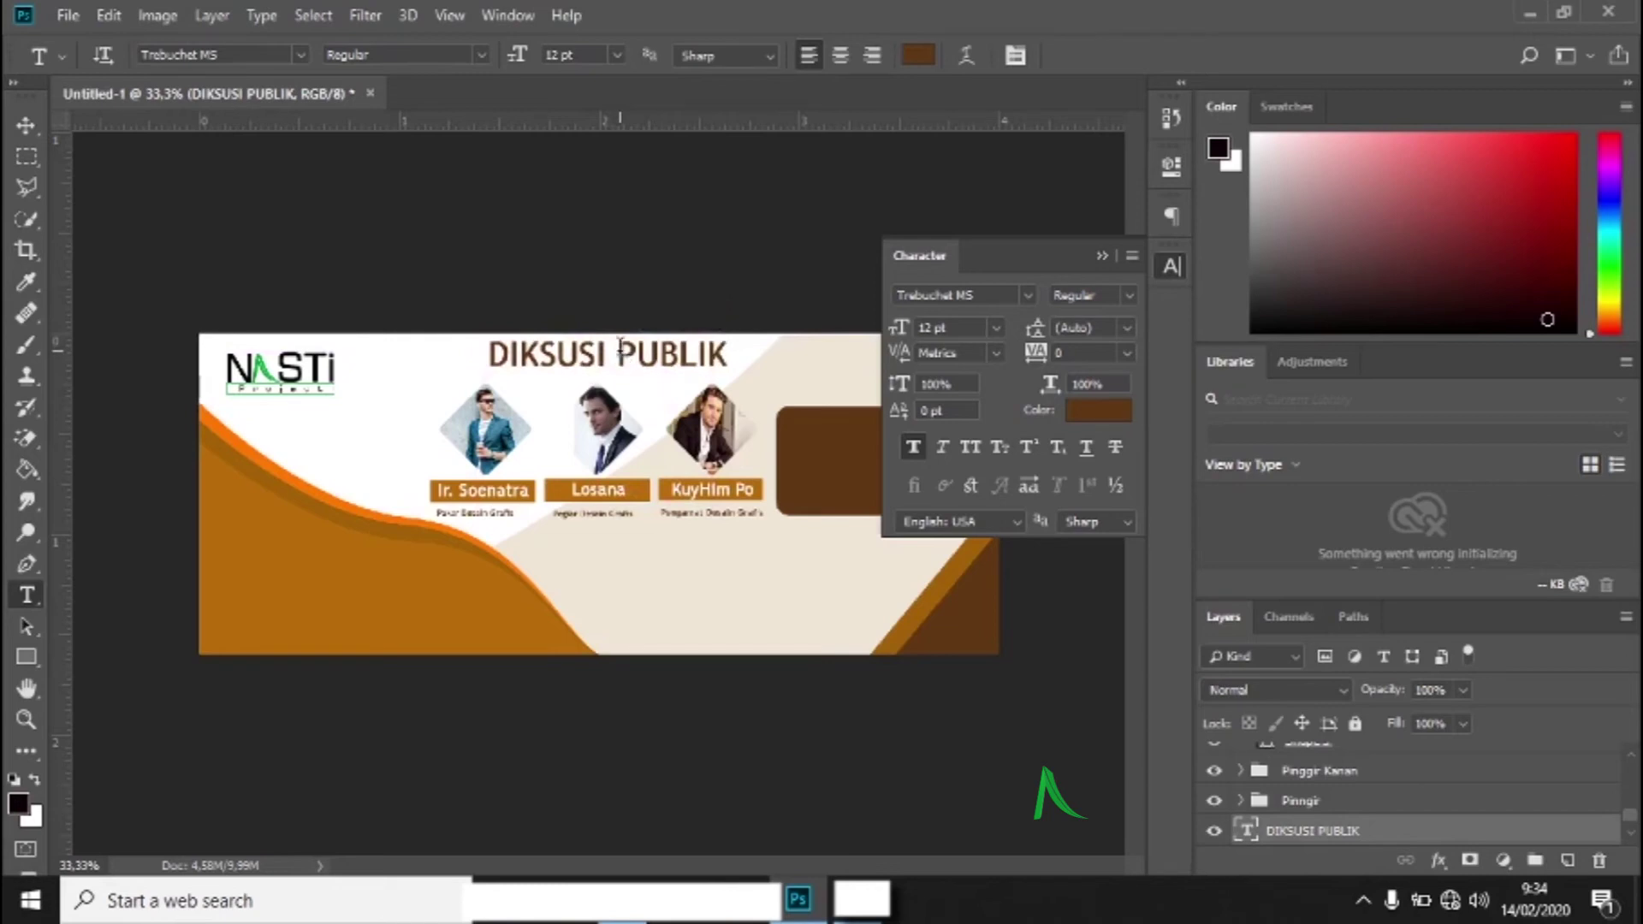
# - Change the title's font to Copperplate Gothic Bold and shift it slightly left over the diamonds
pyautogui.click(1025, 294)
pyautogui.scroll(-5, 1195, 851)
pyautogui.scroll(-3, 1195, 851)
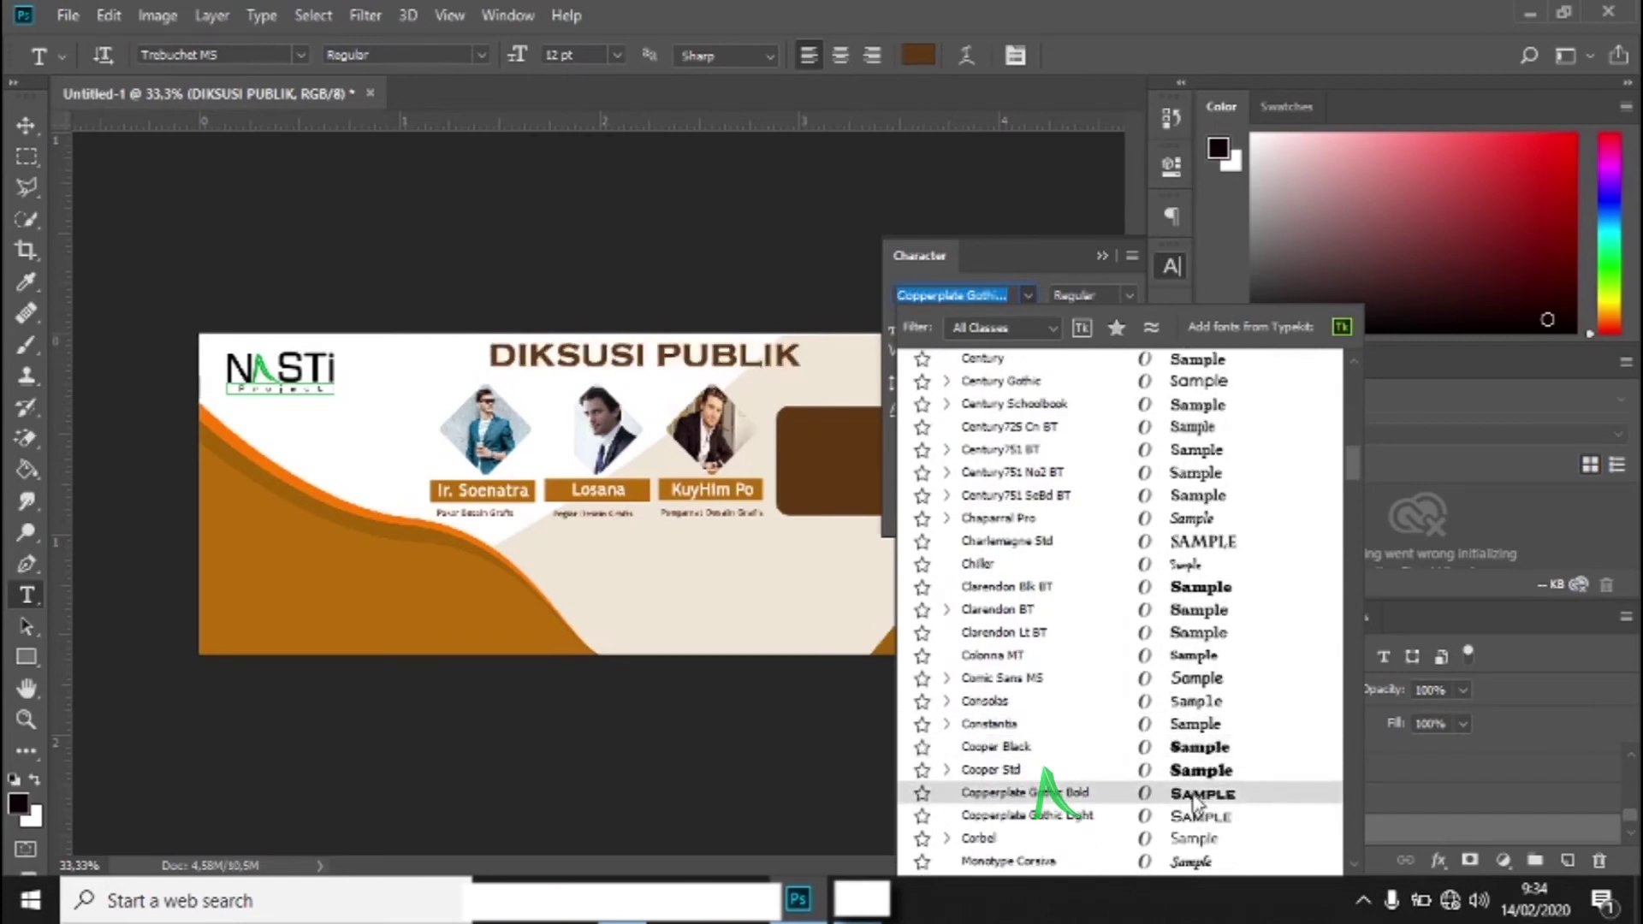
pyautogui.click(1192, 795)
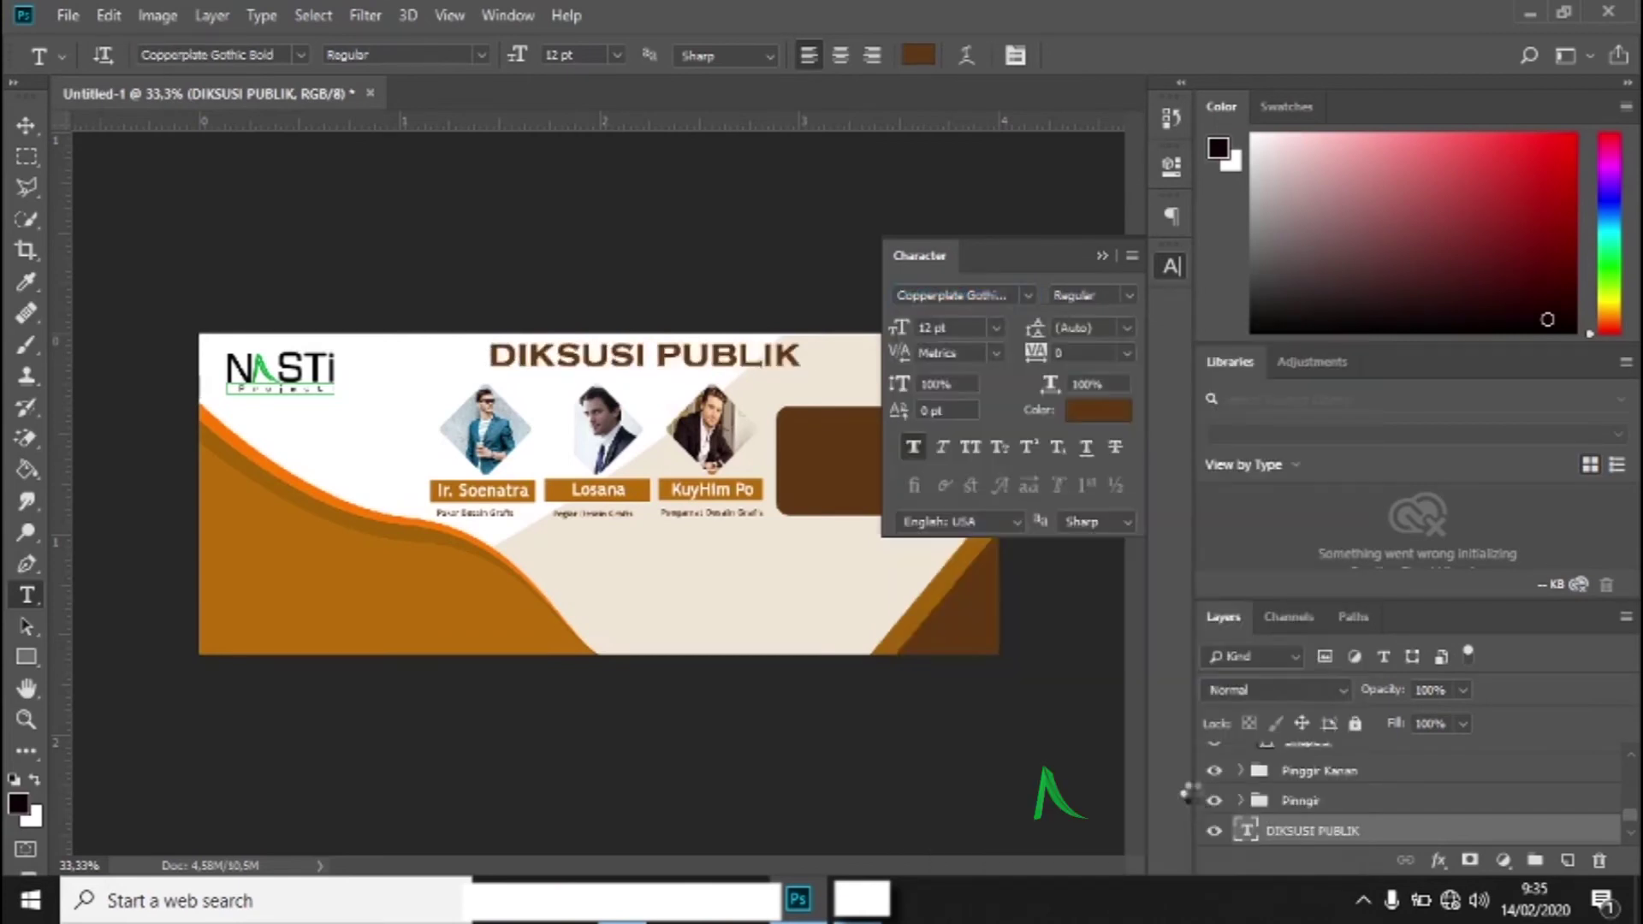
pyautogui.click(1171, 267)
pyautogui.moveTo(724, 366); pyautogui.dragTo(701, 364)
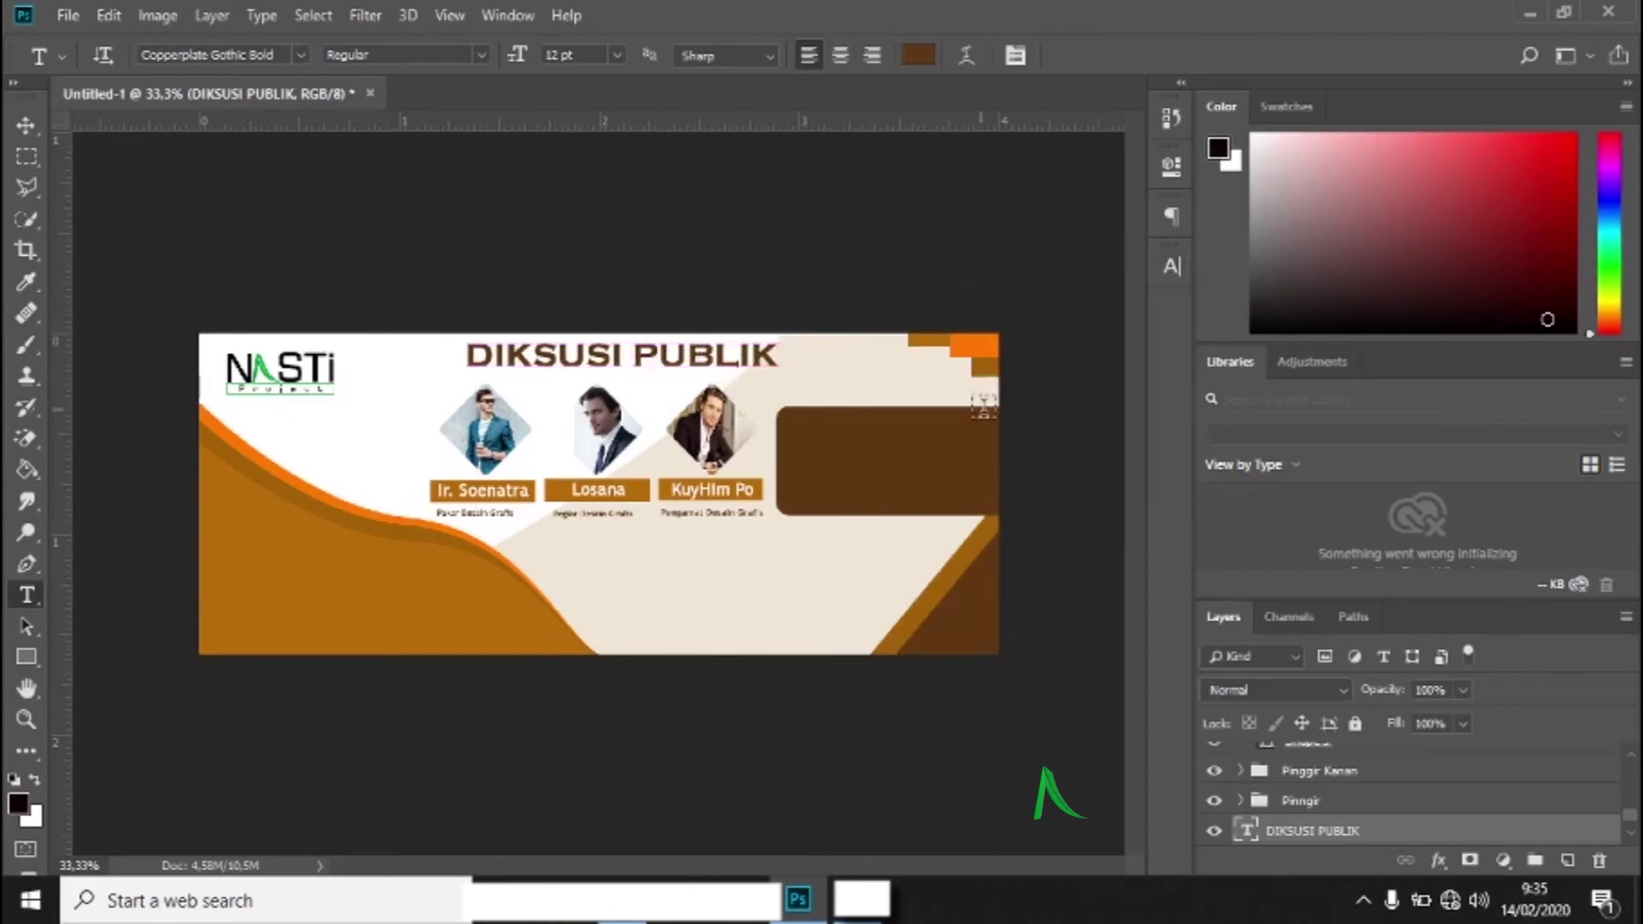
# - Reduce the "DIKSUSI PUBLIK" title's size to 11 pt
pyautogui.click(1172, 267)
pyautogui.click(993, 322)
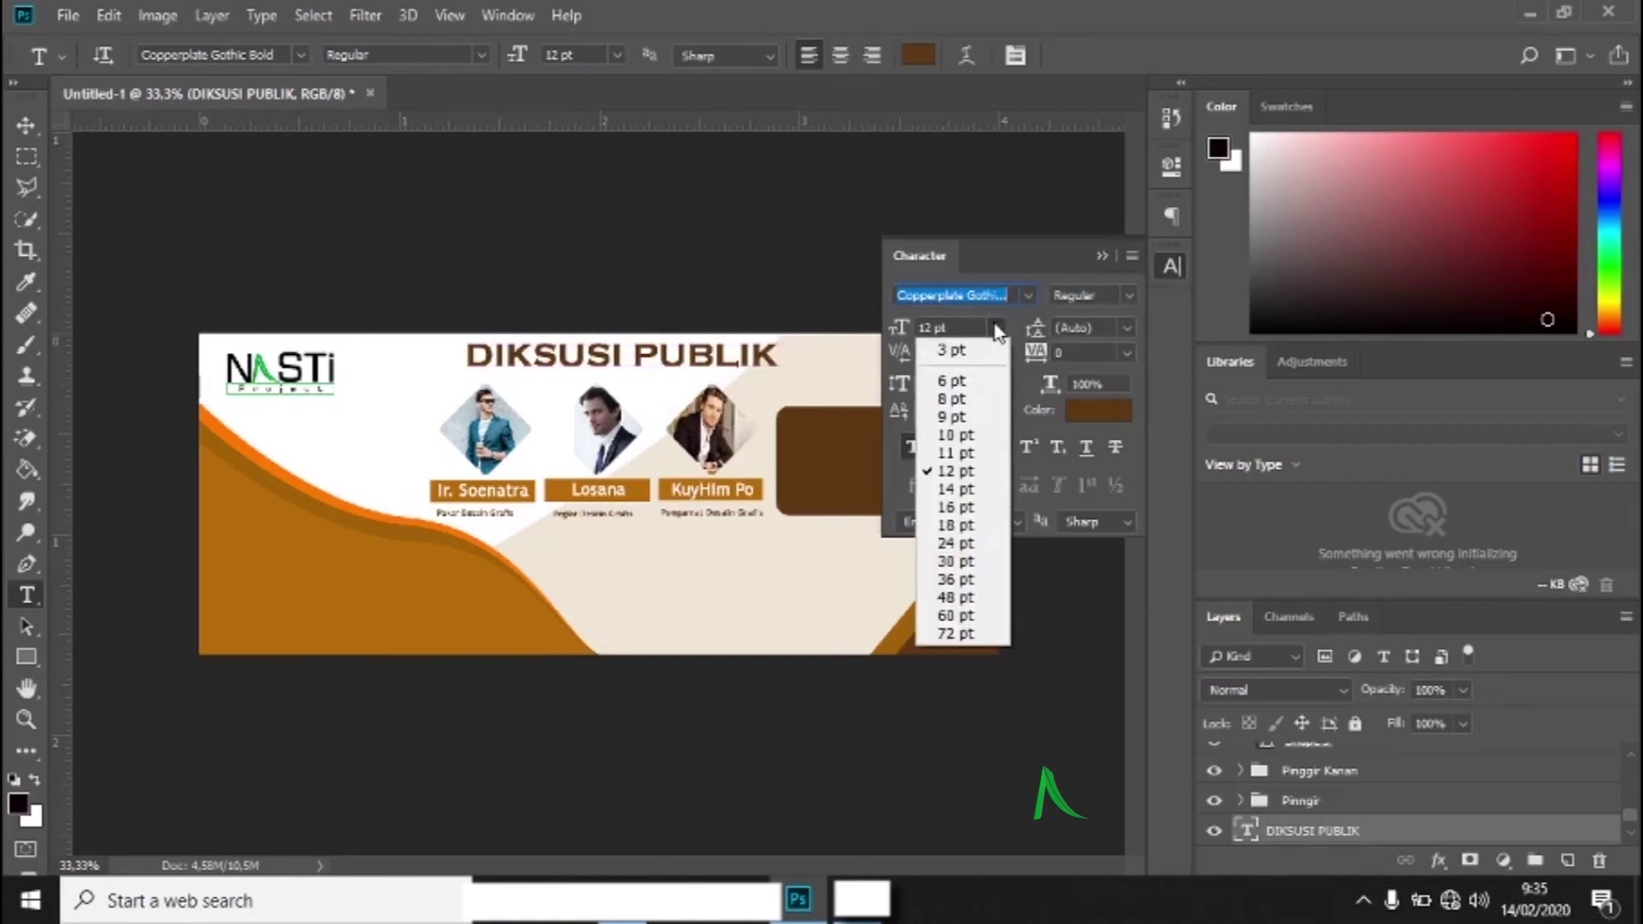
pyautogui.click(965, 446)
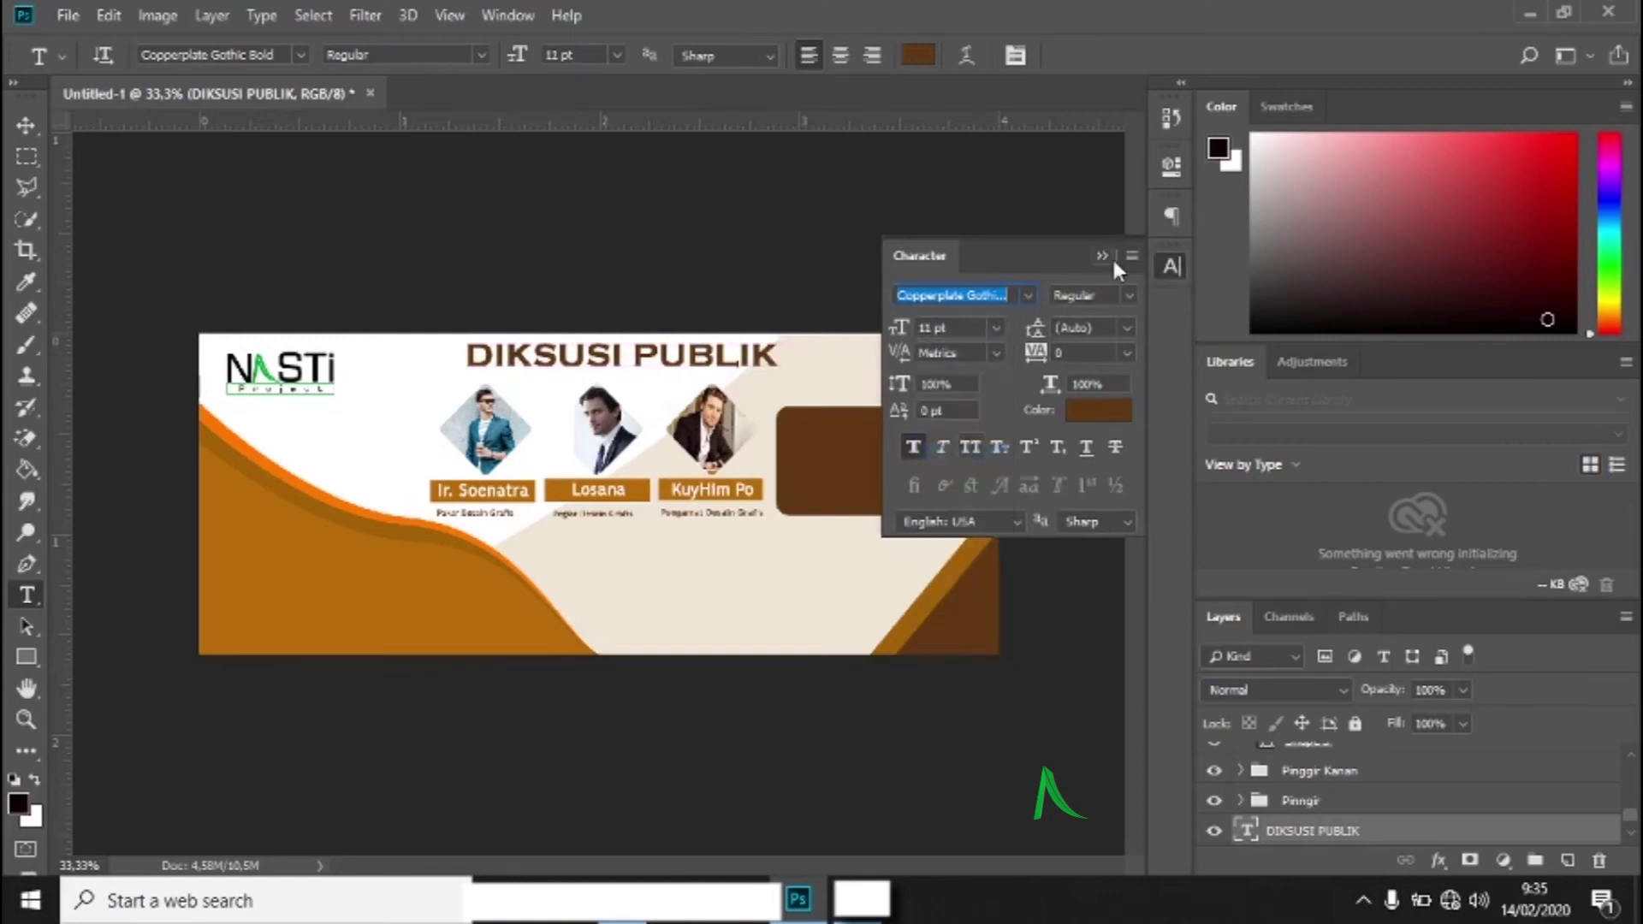
pyautogui.click(1168, 269)
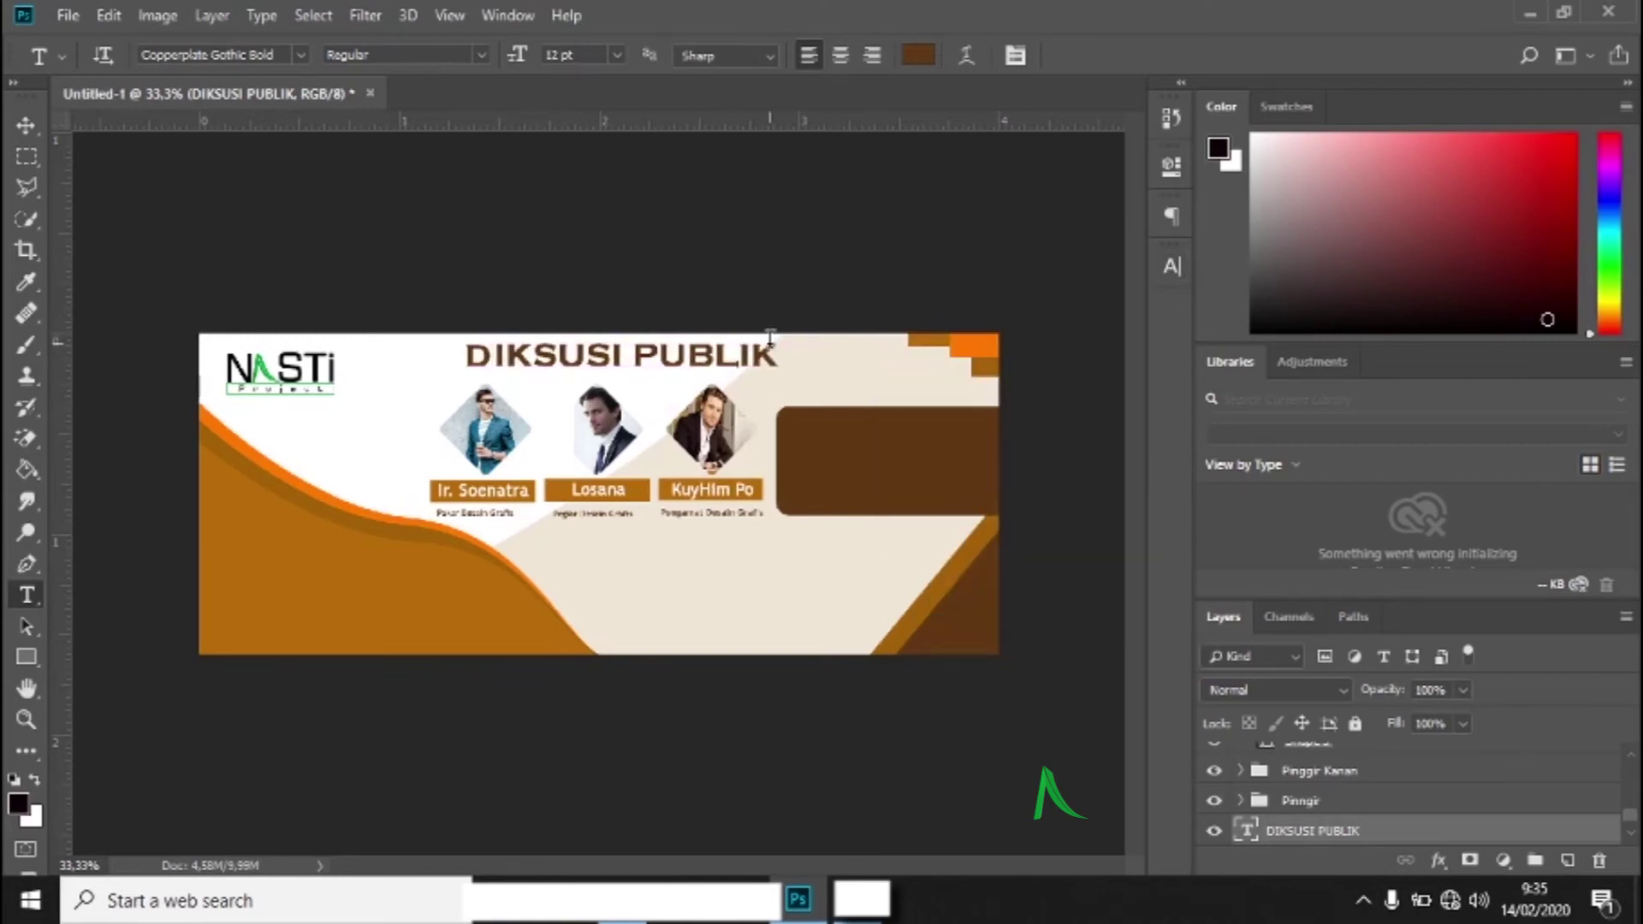
pyautogui.click(1169, 267)
pyautogui.click(994, 326)
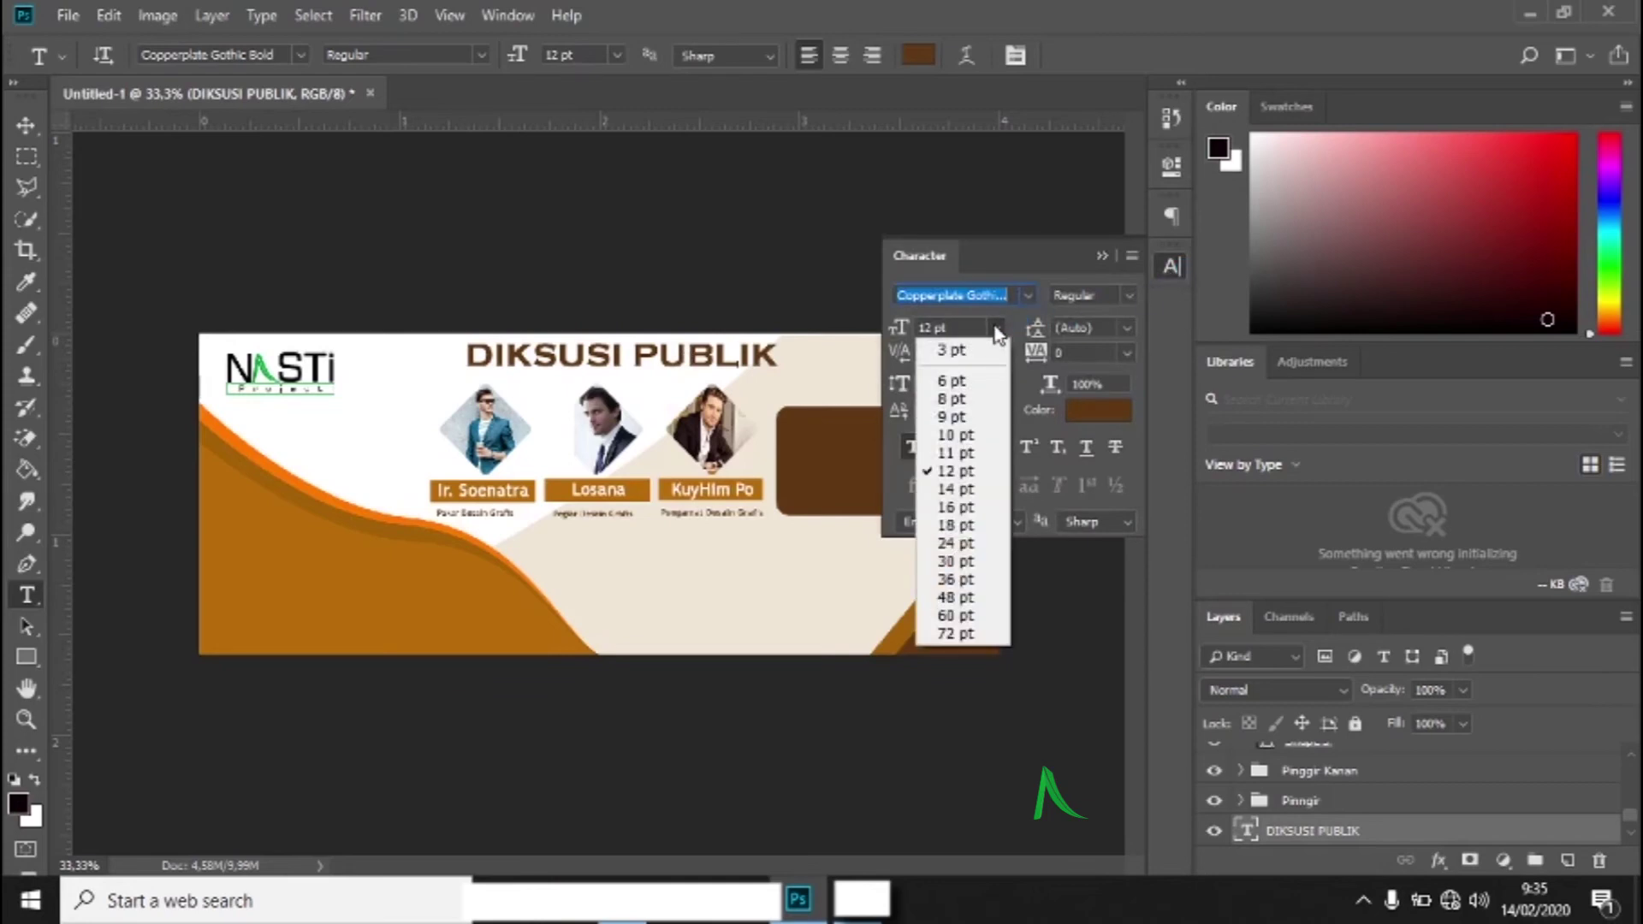
pyautogui.click(952, 452)
pyautogui.click(1169, 269)
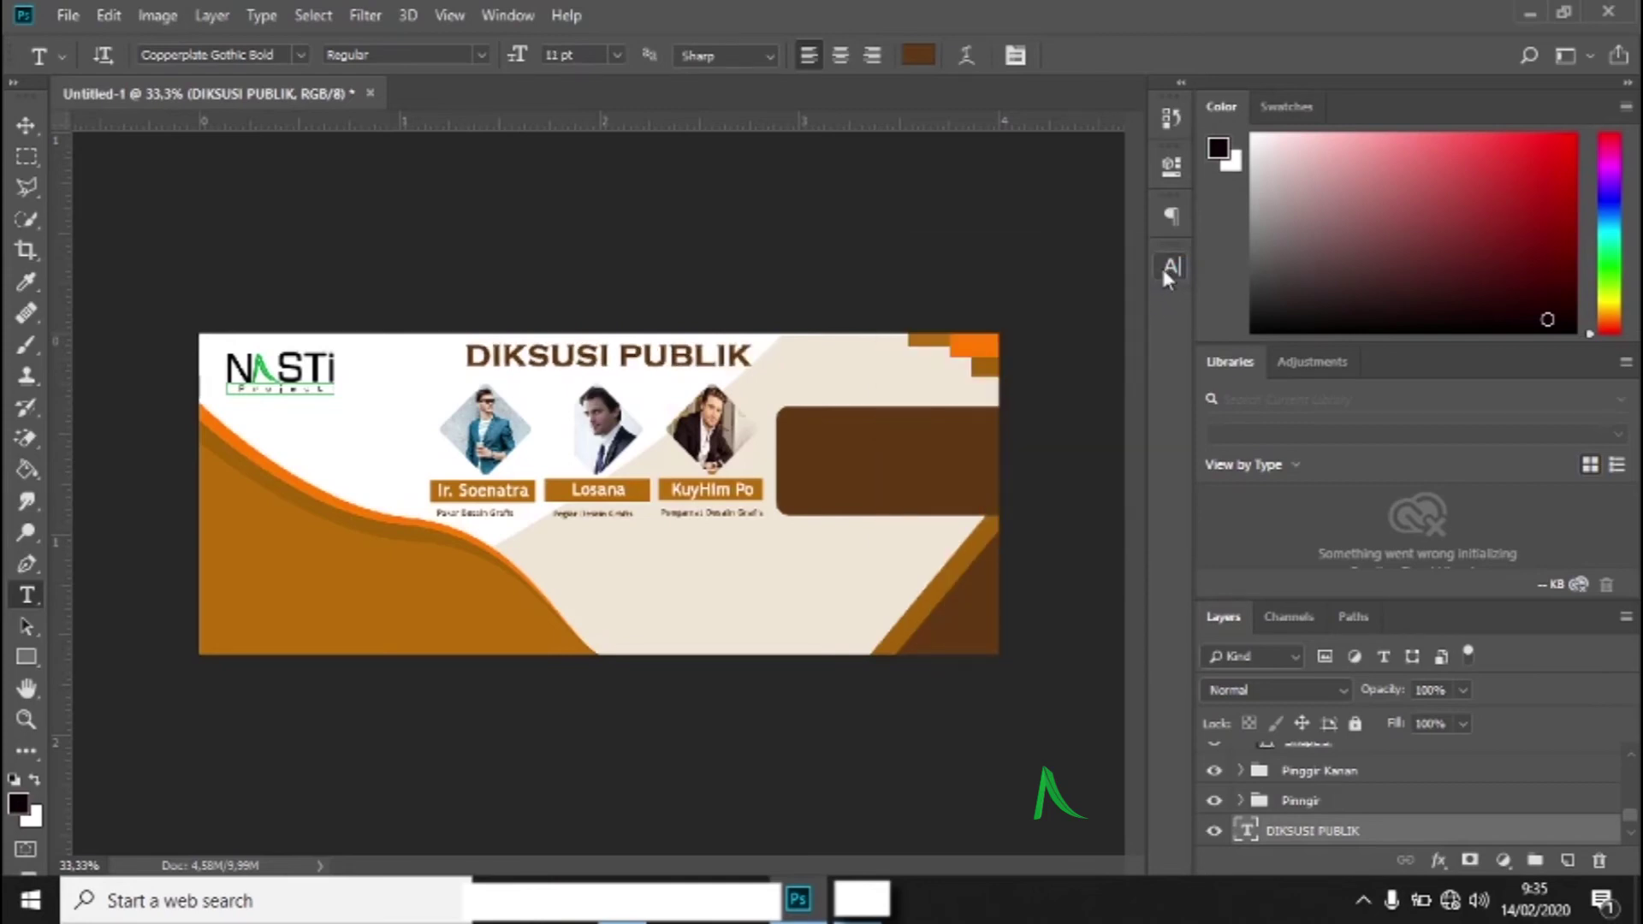
pyautogui.moveTo(640, 366); pyautogui.dragTo(625, 344)
# - Add the text "Bersama :" below the logo, beginning just before the first diamond
pyautogui.click(355, 413)
pyautogui.write('Bersa')
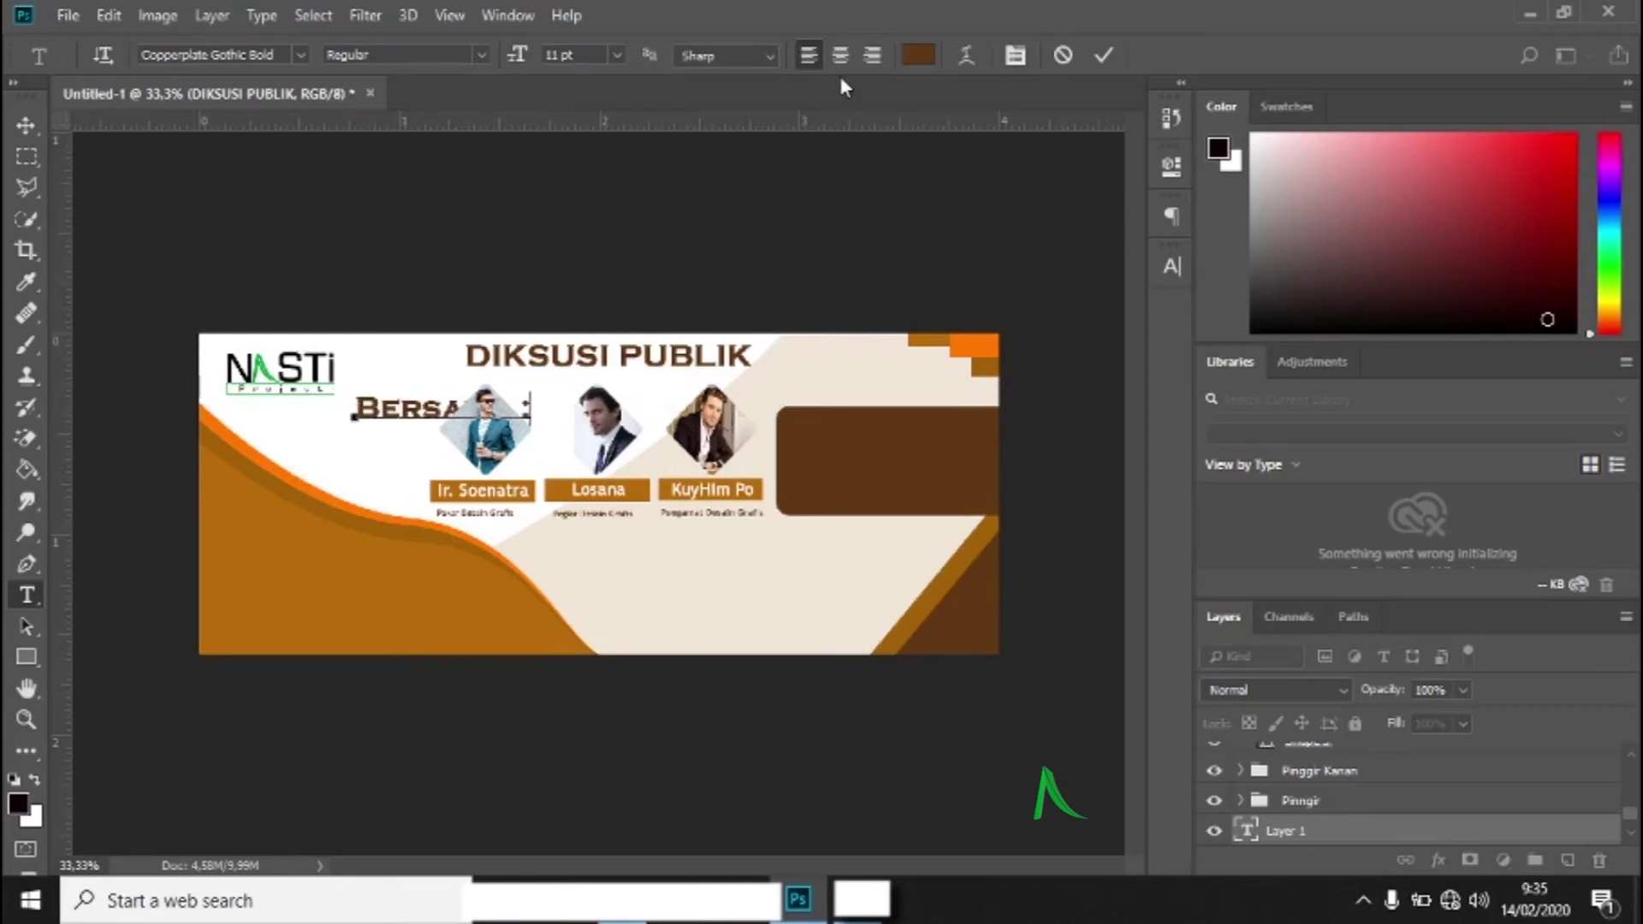
pyautogui.click(614, 55)
pyautogui.click(587, 121)
pyautogui.click(1100, 56)
# - Move the "Bersama :" layer to the top of the layer stack and set its text size to 6 pt
pyautogui.moveTo(1334, 828); pyautogui.dragTo(1318, 756)
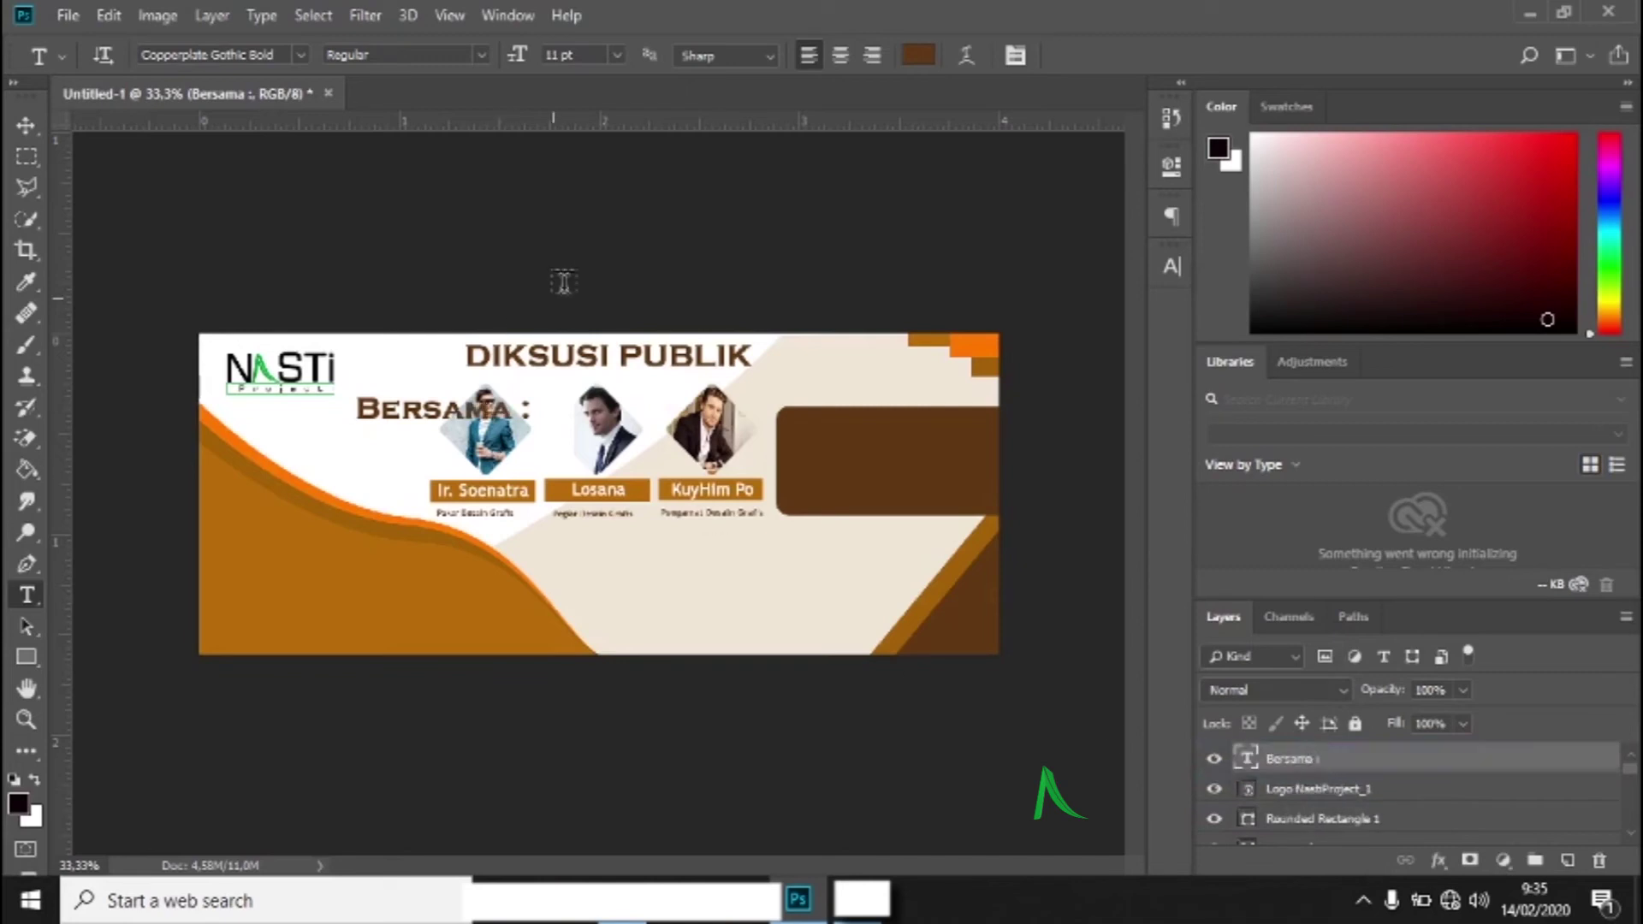
pyautogui.click(616, 58)
pyautogui.click(599, 109)
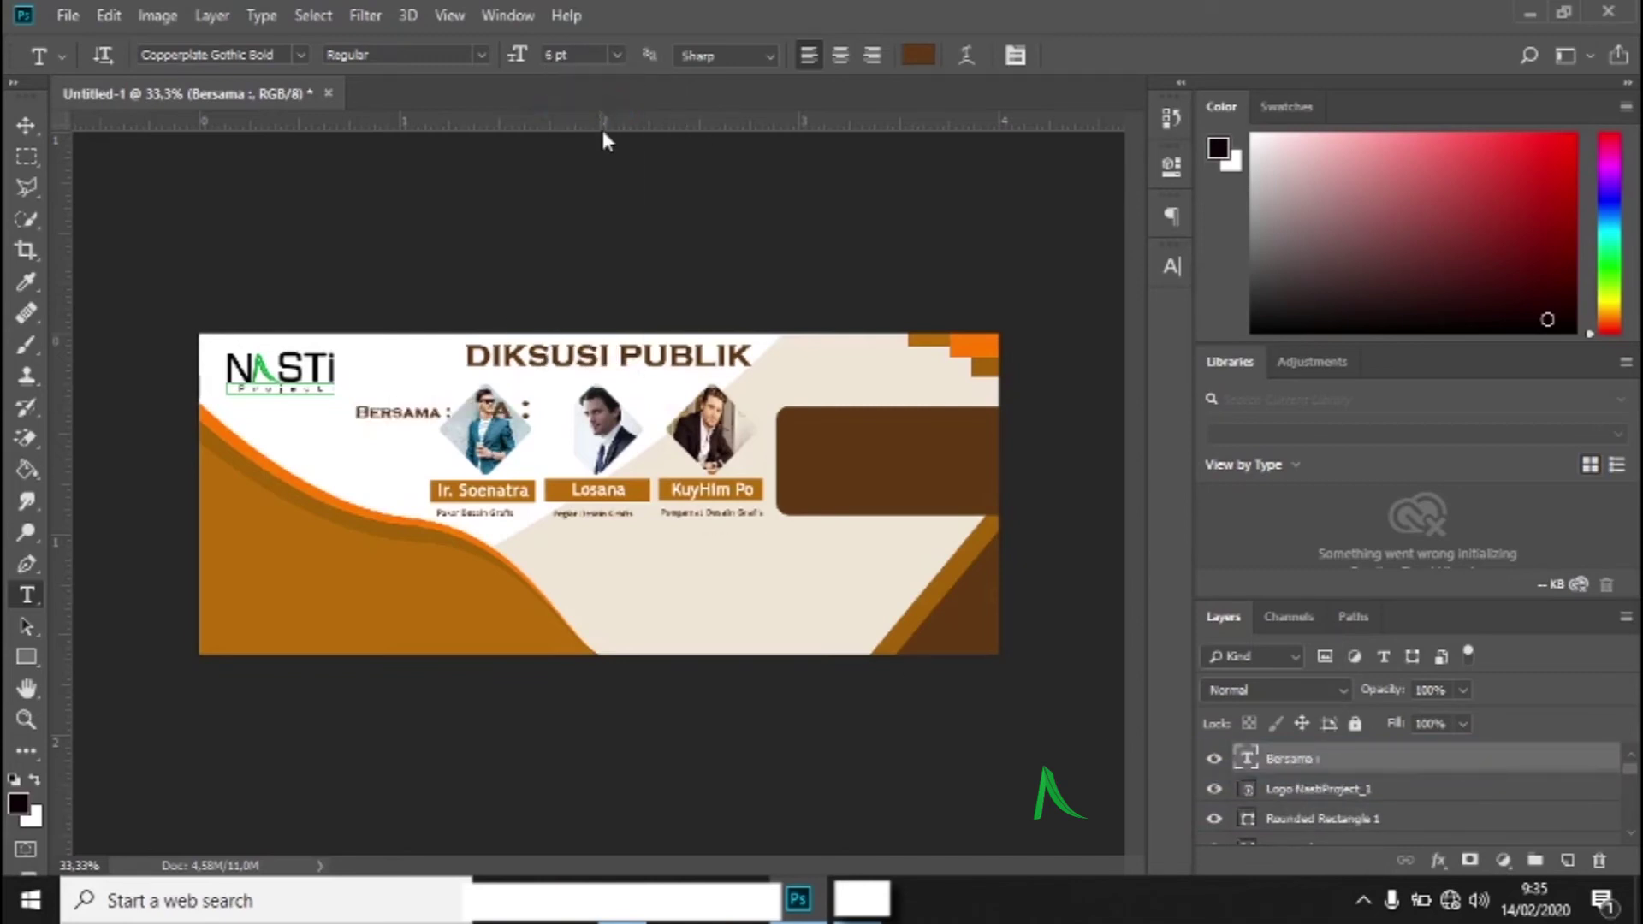
# - Move "Bersama :" slightly left and down beside the first diamond, and add the text "TEMA" inside the brown rounded block
pyautogui.moveTo(399, 421)
pyautogui.mouseDown()
pyautogui.moveTo(386, 411)
pyautogui.moveTo(375, 436)
pyautogui.mouseUp()
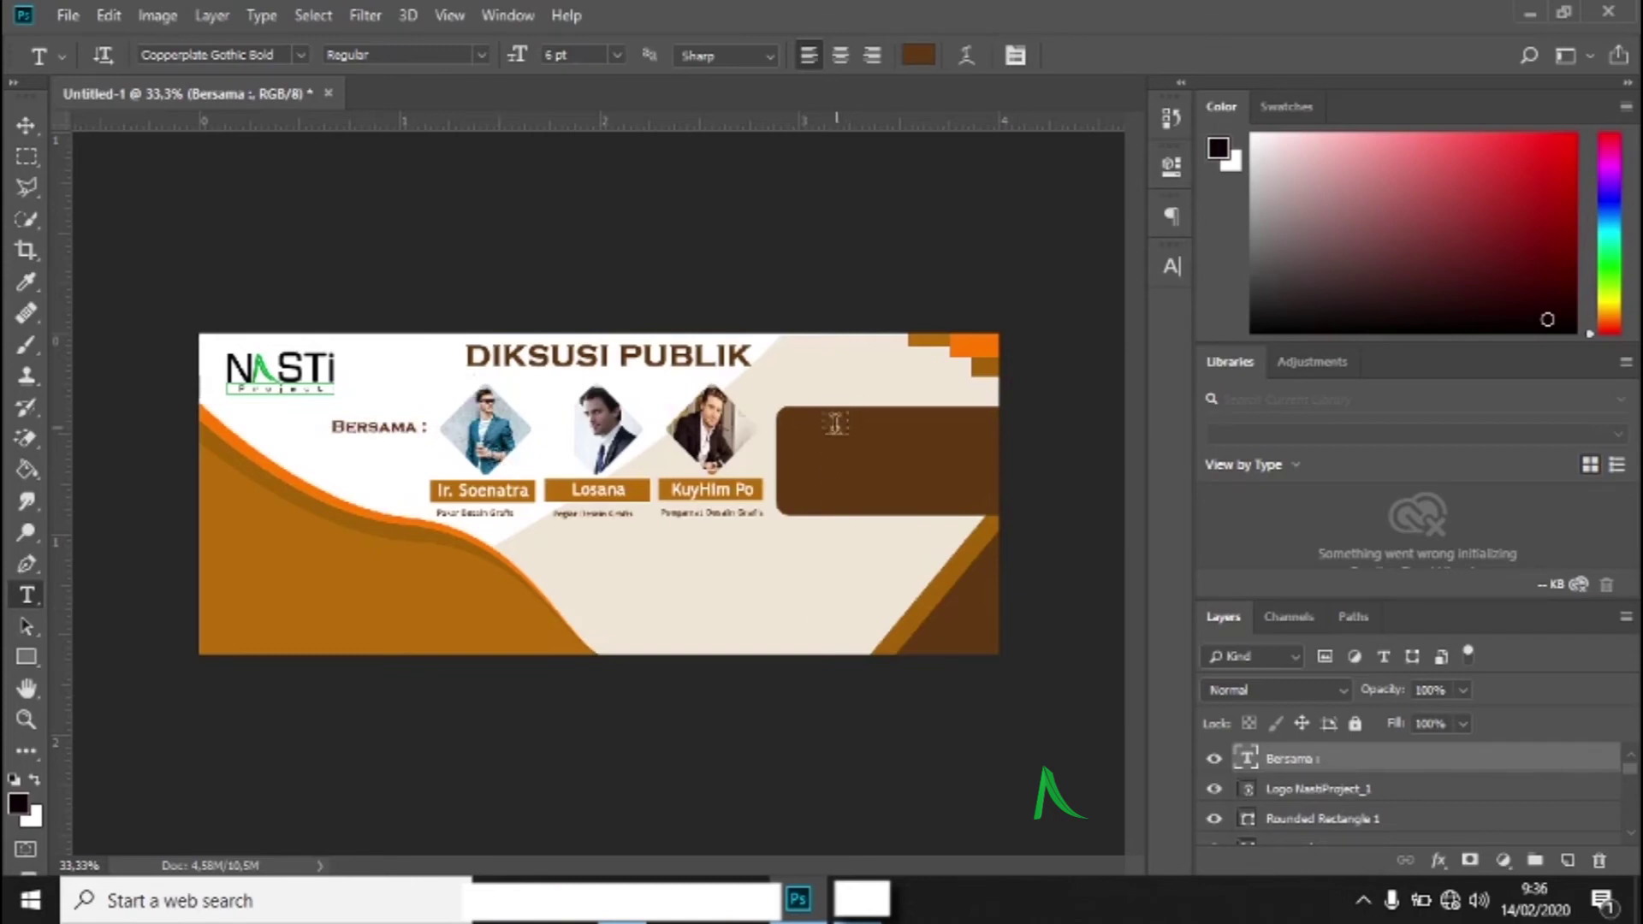
pyautogui.click(801, 437)
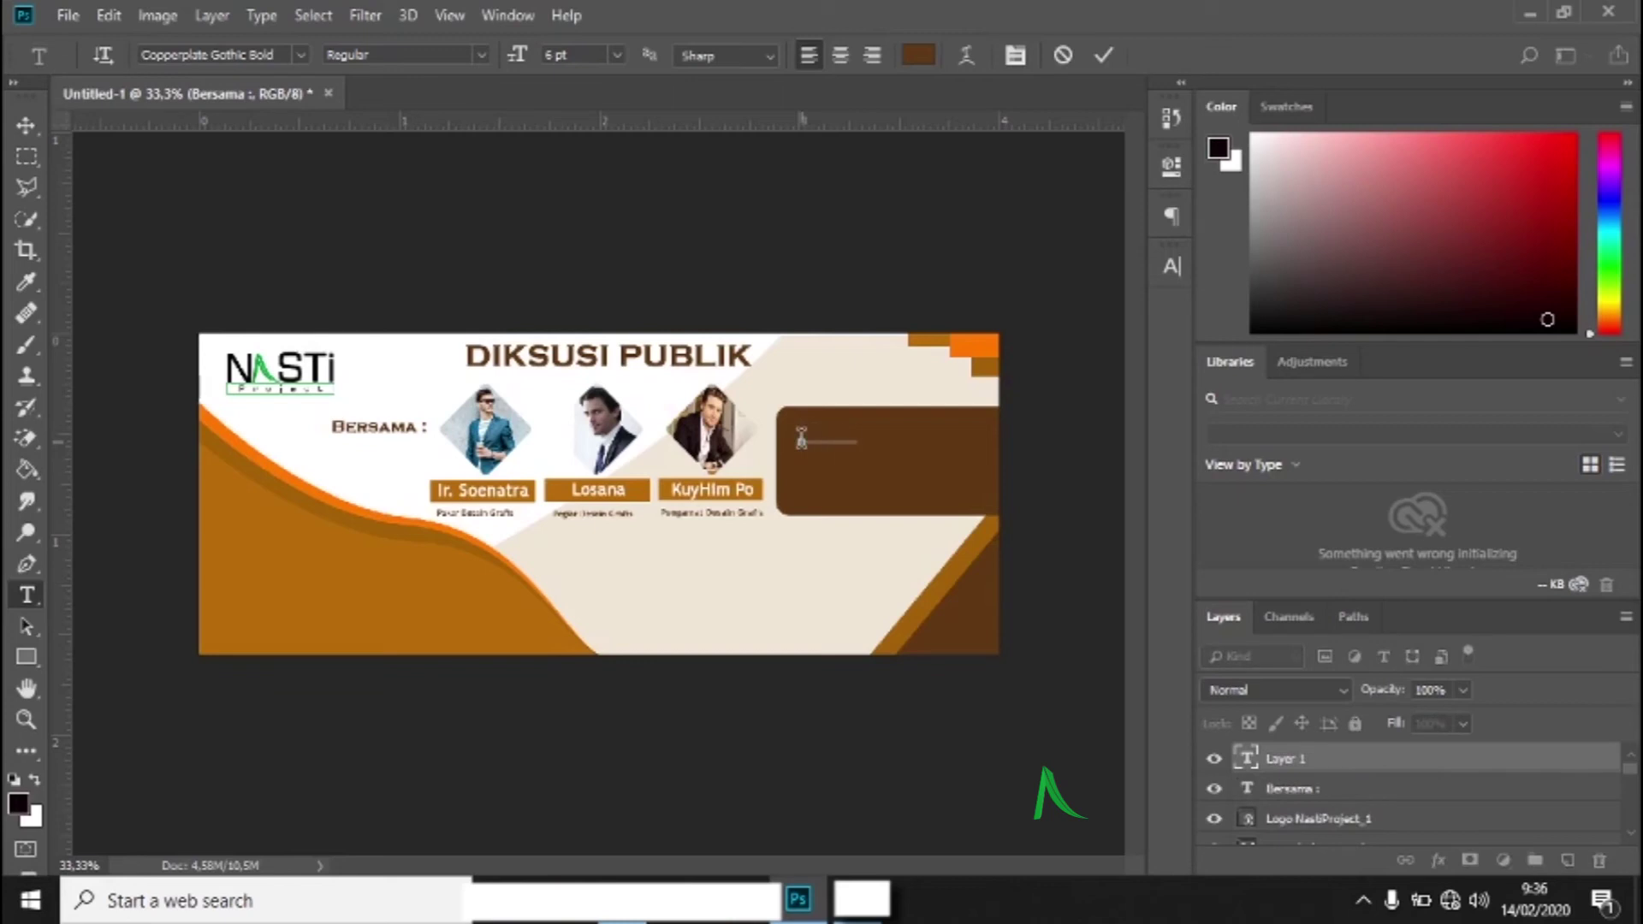
pyautogui.click(1103, 54)
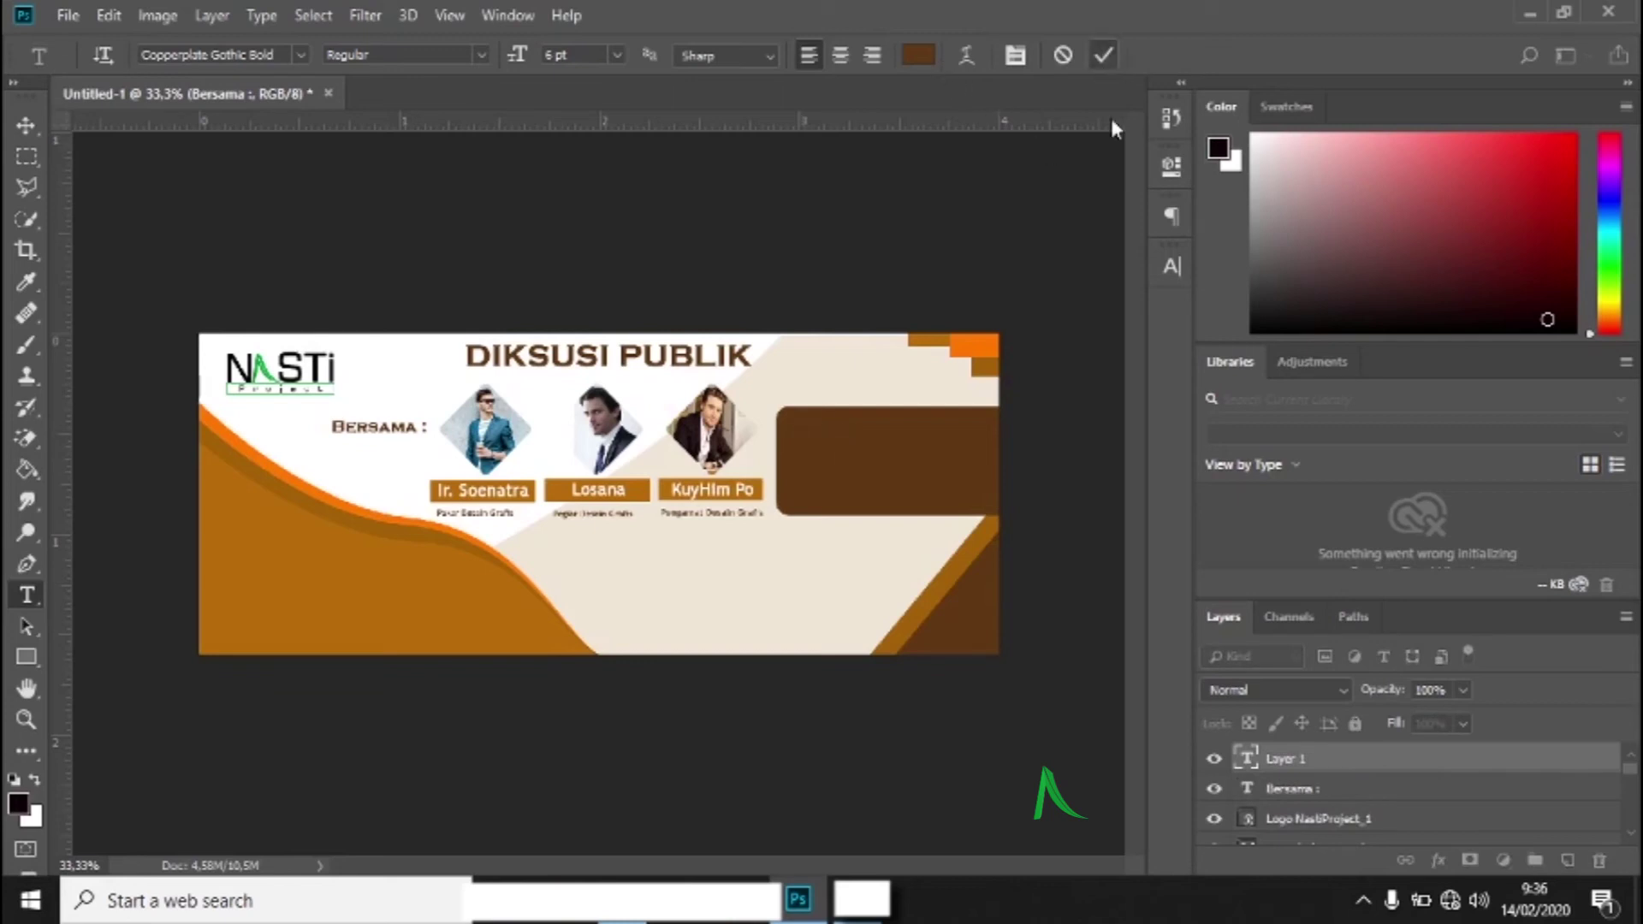
# - Change the "TEMA" text color to white (ffffff) by sampling the banner's white background
pyautogui.click(1171, 266)
pyautogui.click(1108, 409)
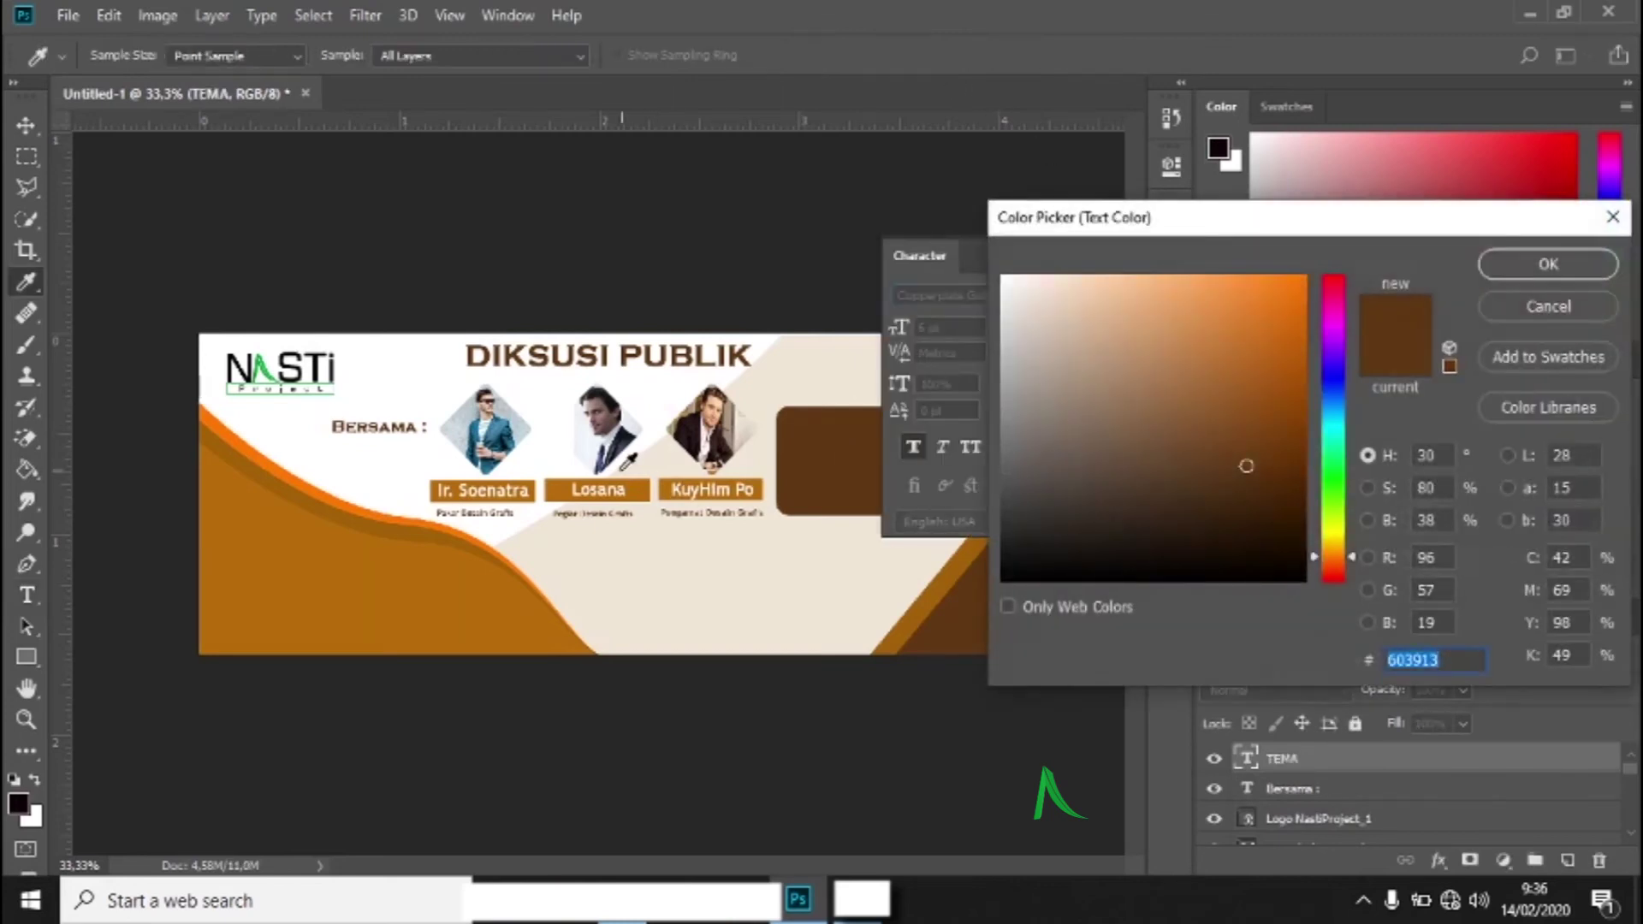
pyautogui.click(556, 407)
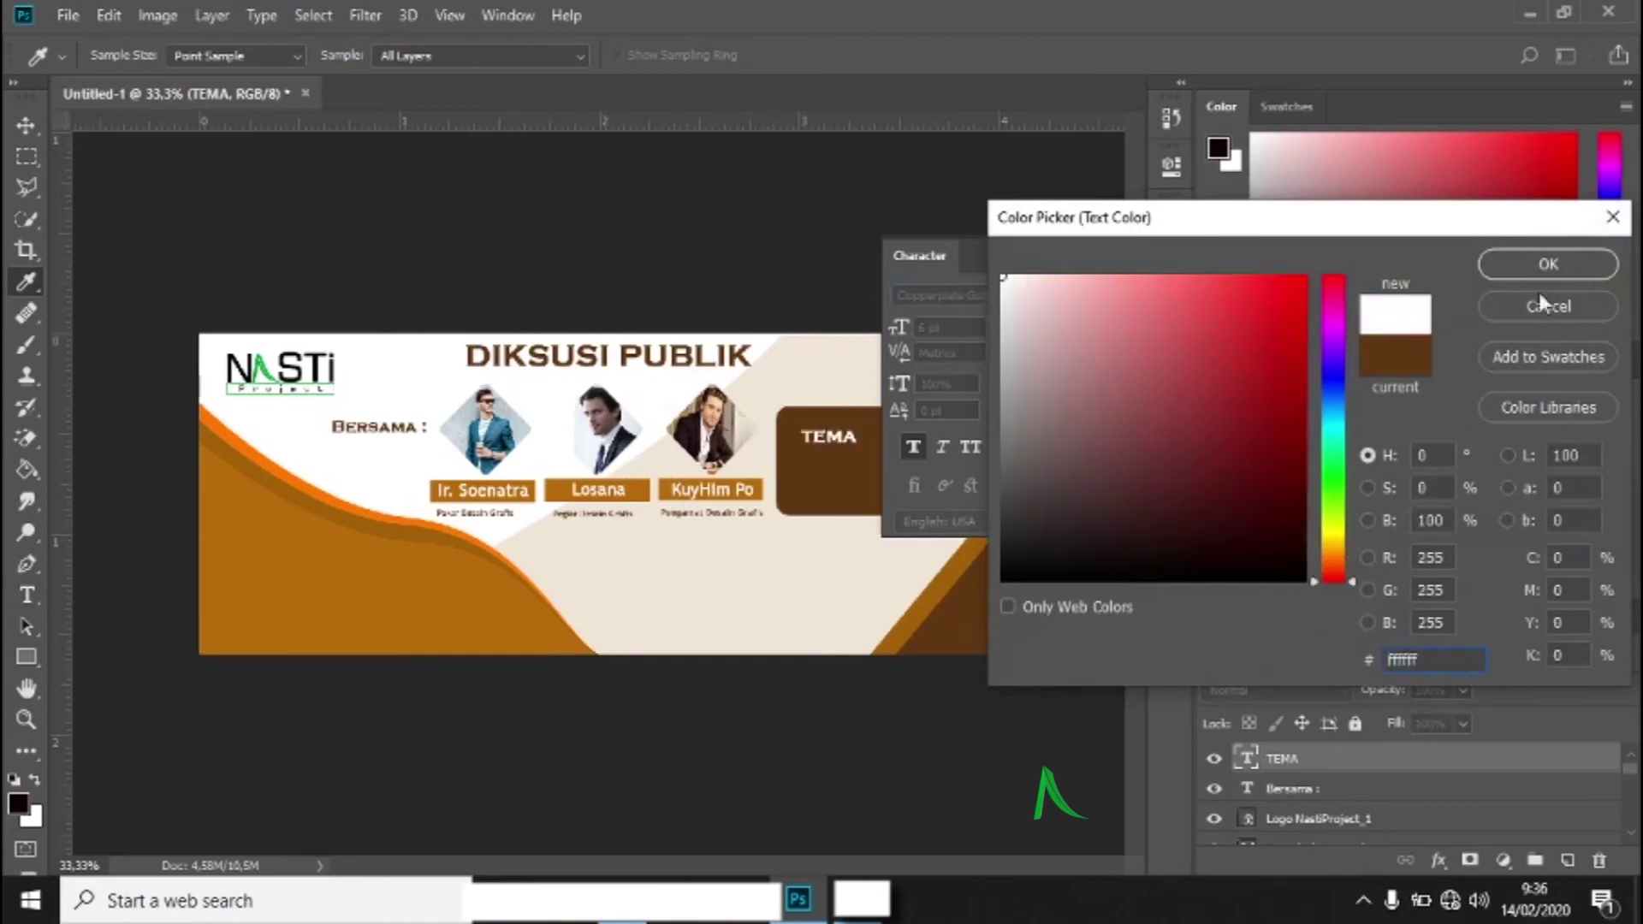
pyautogui.click(1573, 262)
pyautogui.click(1172, 266)
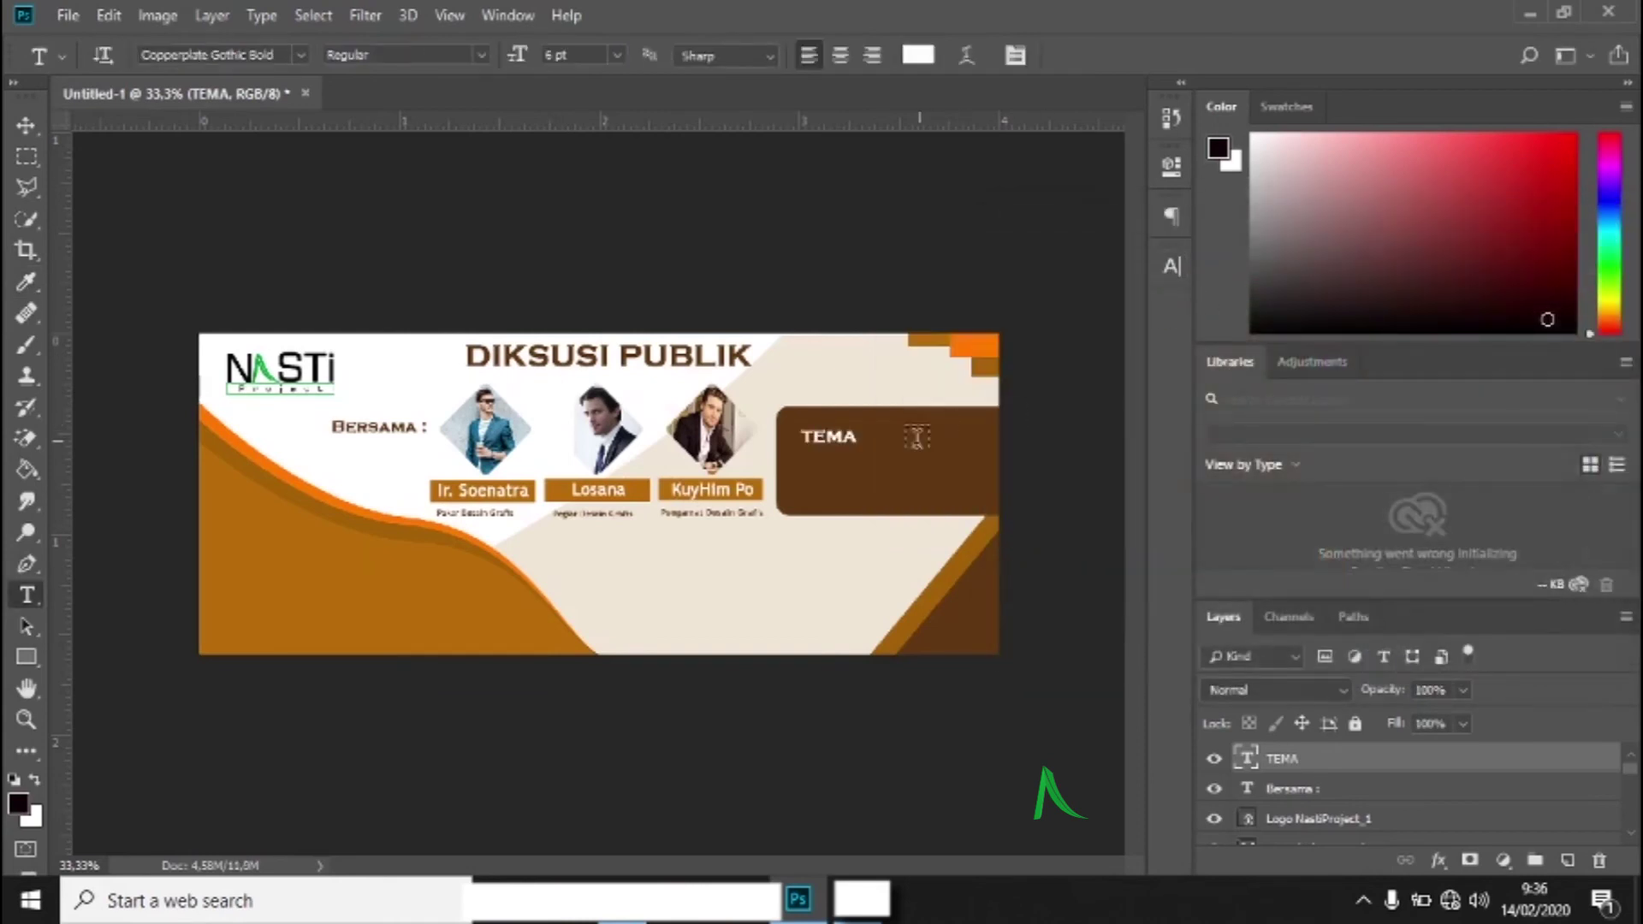
# - Move "TEMA" to the upper-left corner of the brown rounded block and append a colon so it reads "TEMA :"
pyautogui.moveTo(836, 442); pyautogui.dragTo(816, 430)
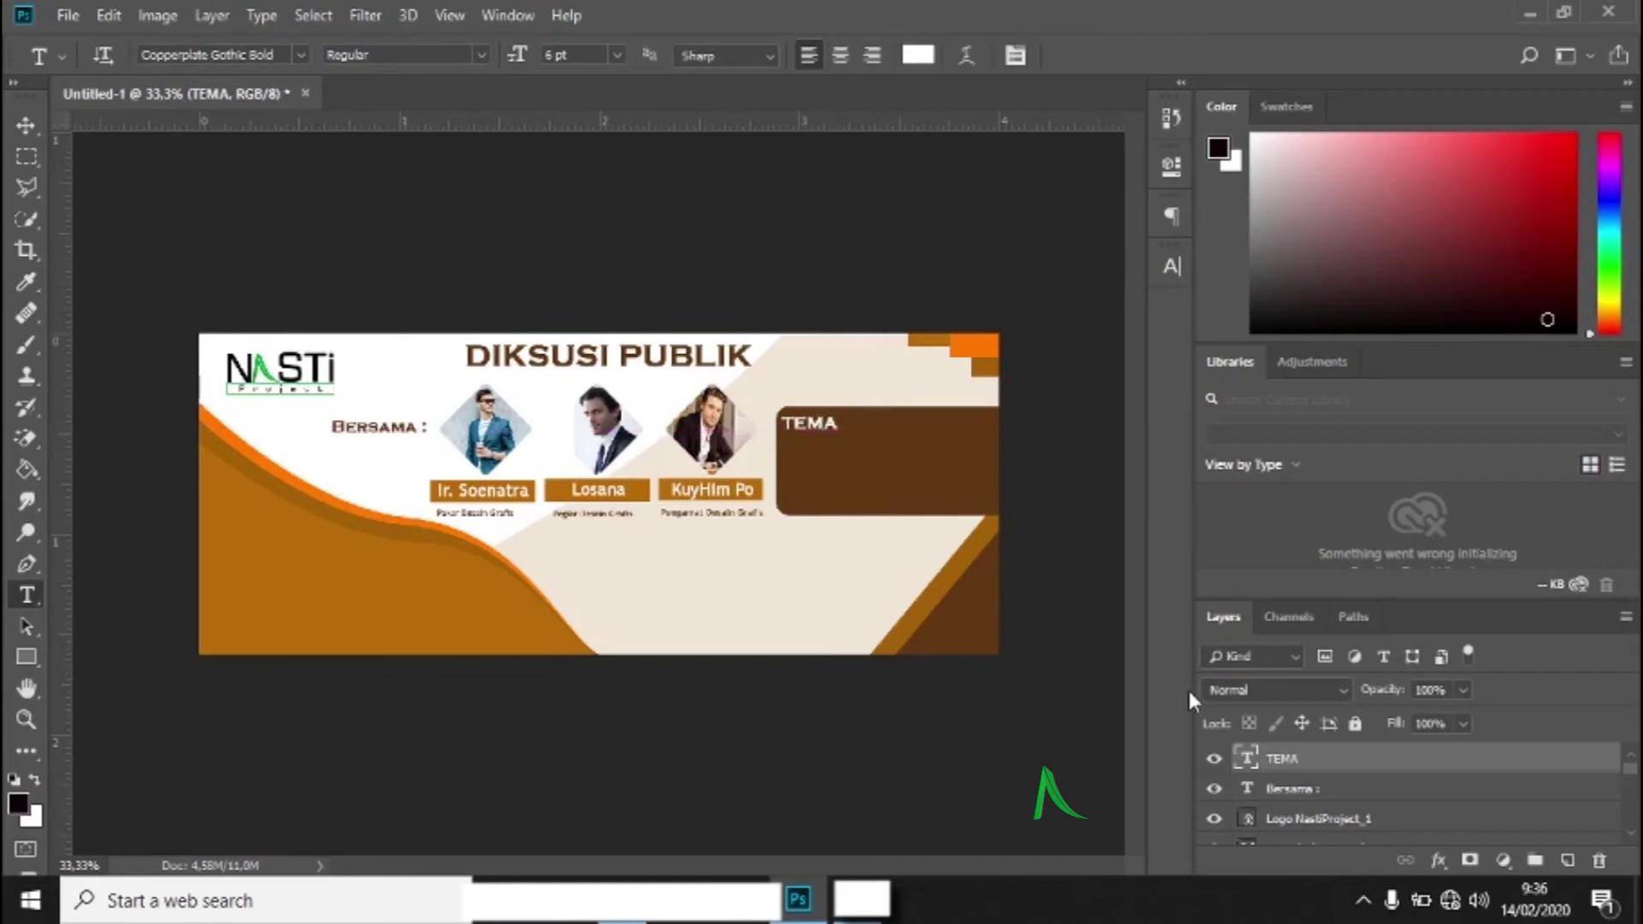
pyautogui.click(834, 425)
pyautogui.write(':')
# - Add a two-line text below "TEMA :", with "Menatap Peluang Us" on the first line and "Pada Desain Gra" on the second
pyautogui.click(792, 463)
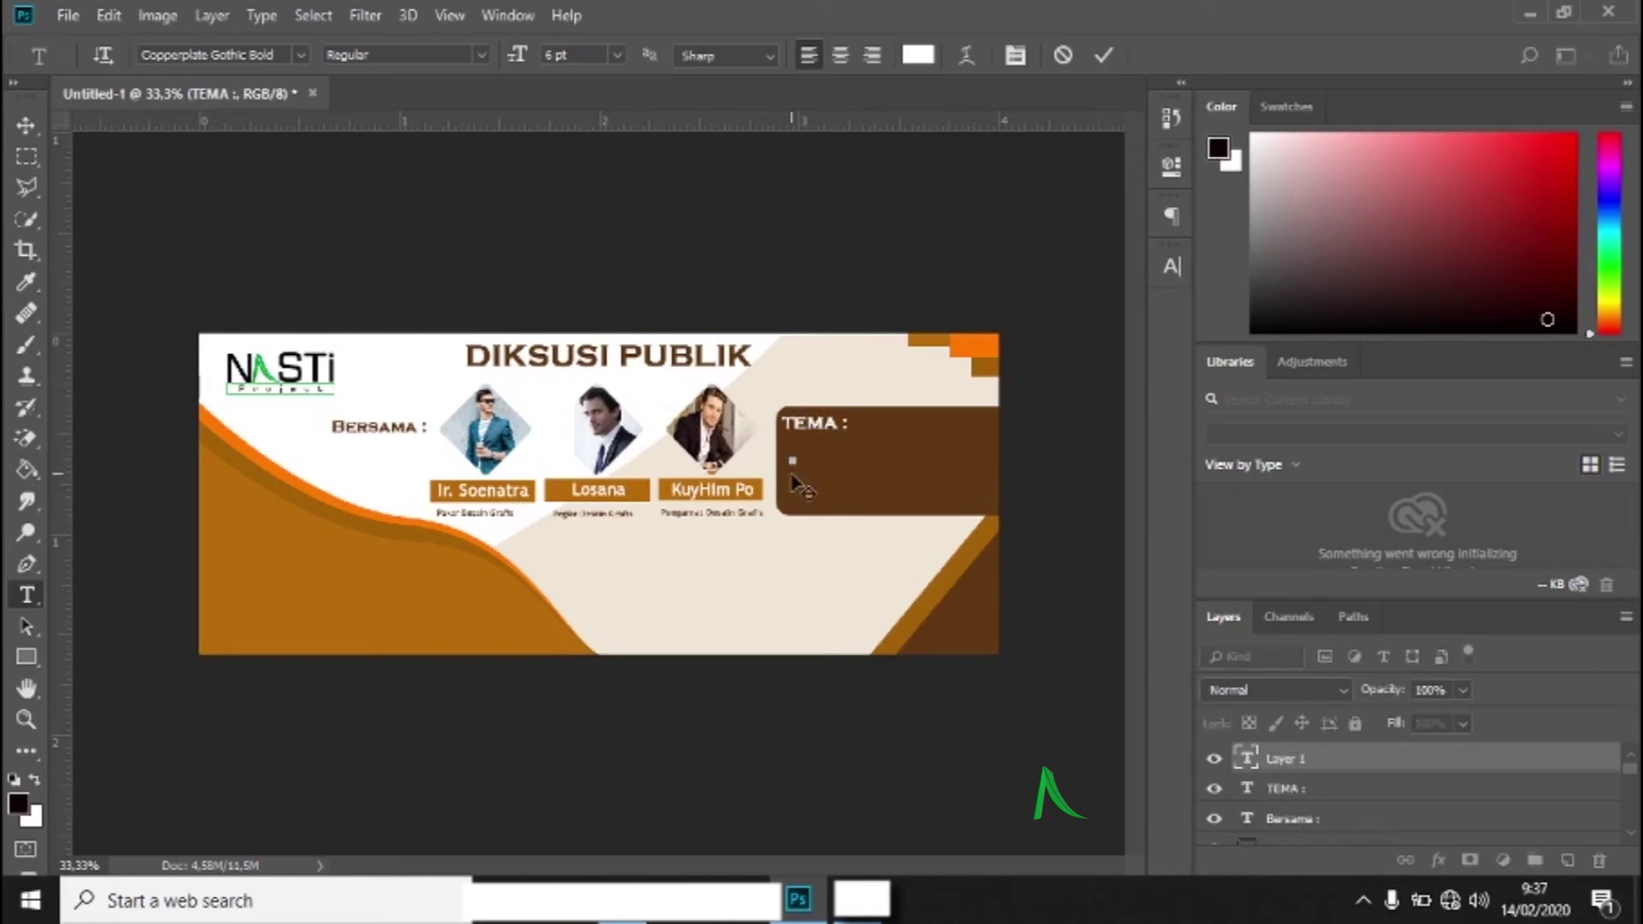
pyautogui.write('Menatap Peluang Us ')
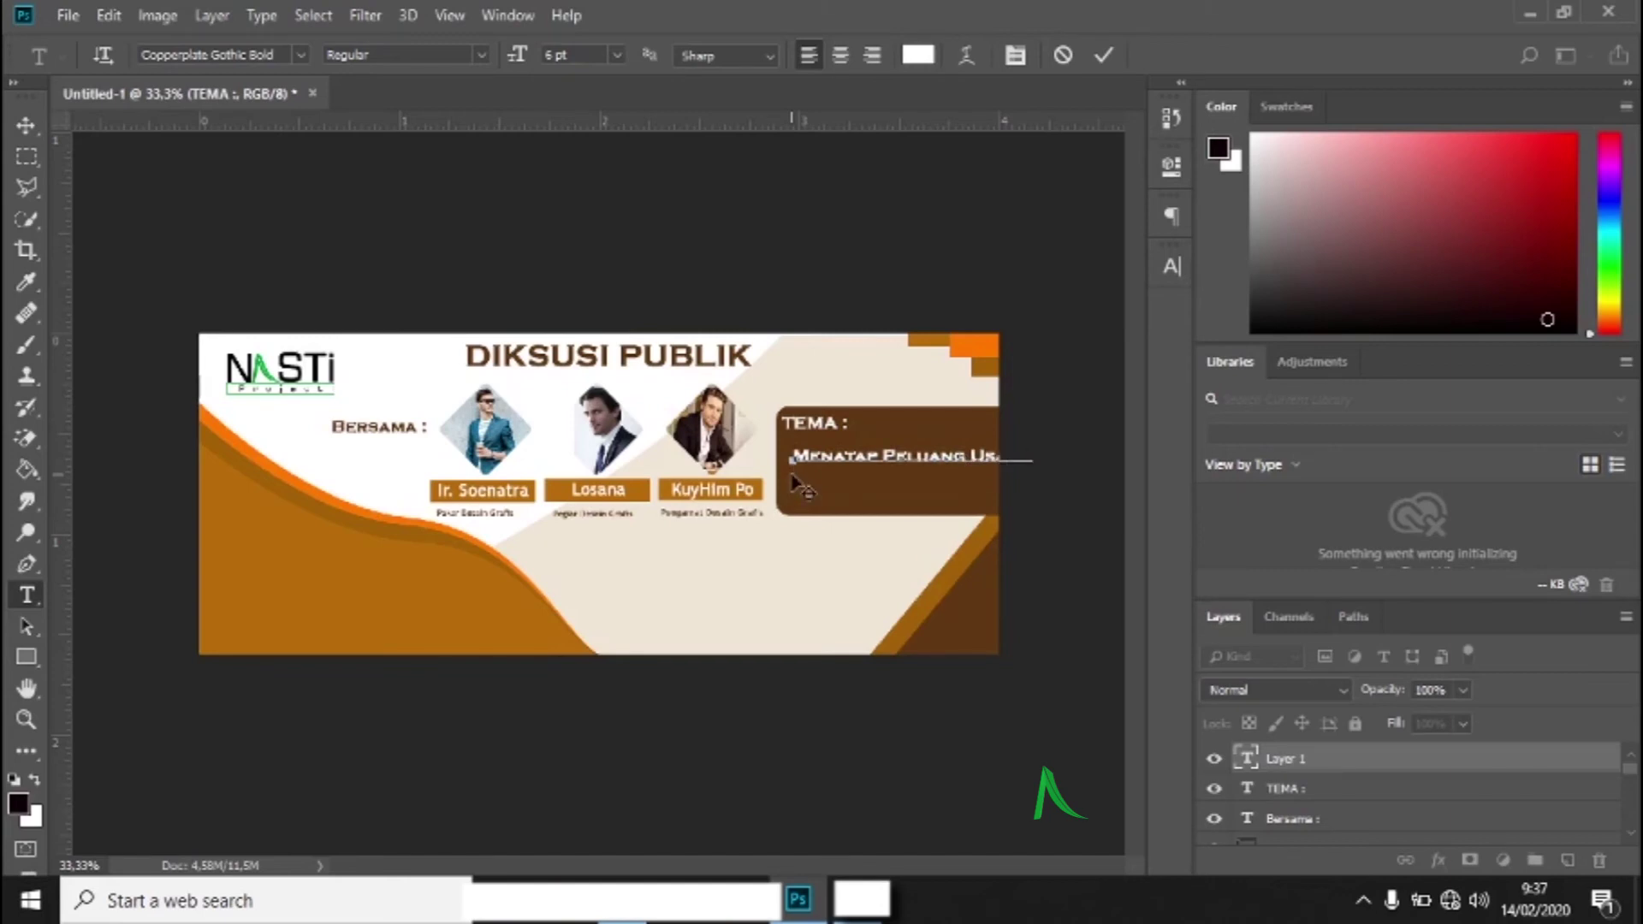
pyautogui.write('Pada Desain Gra')
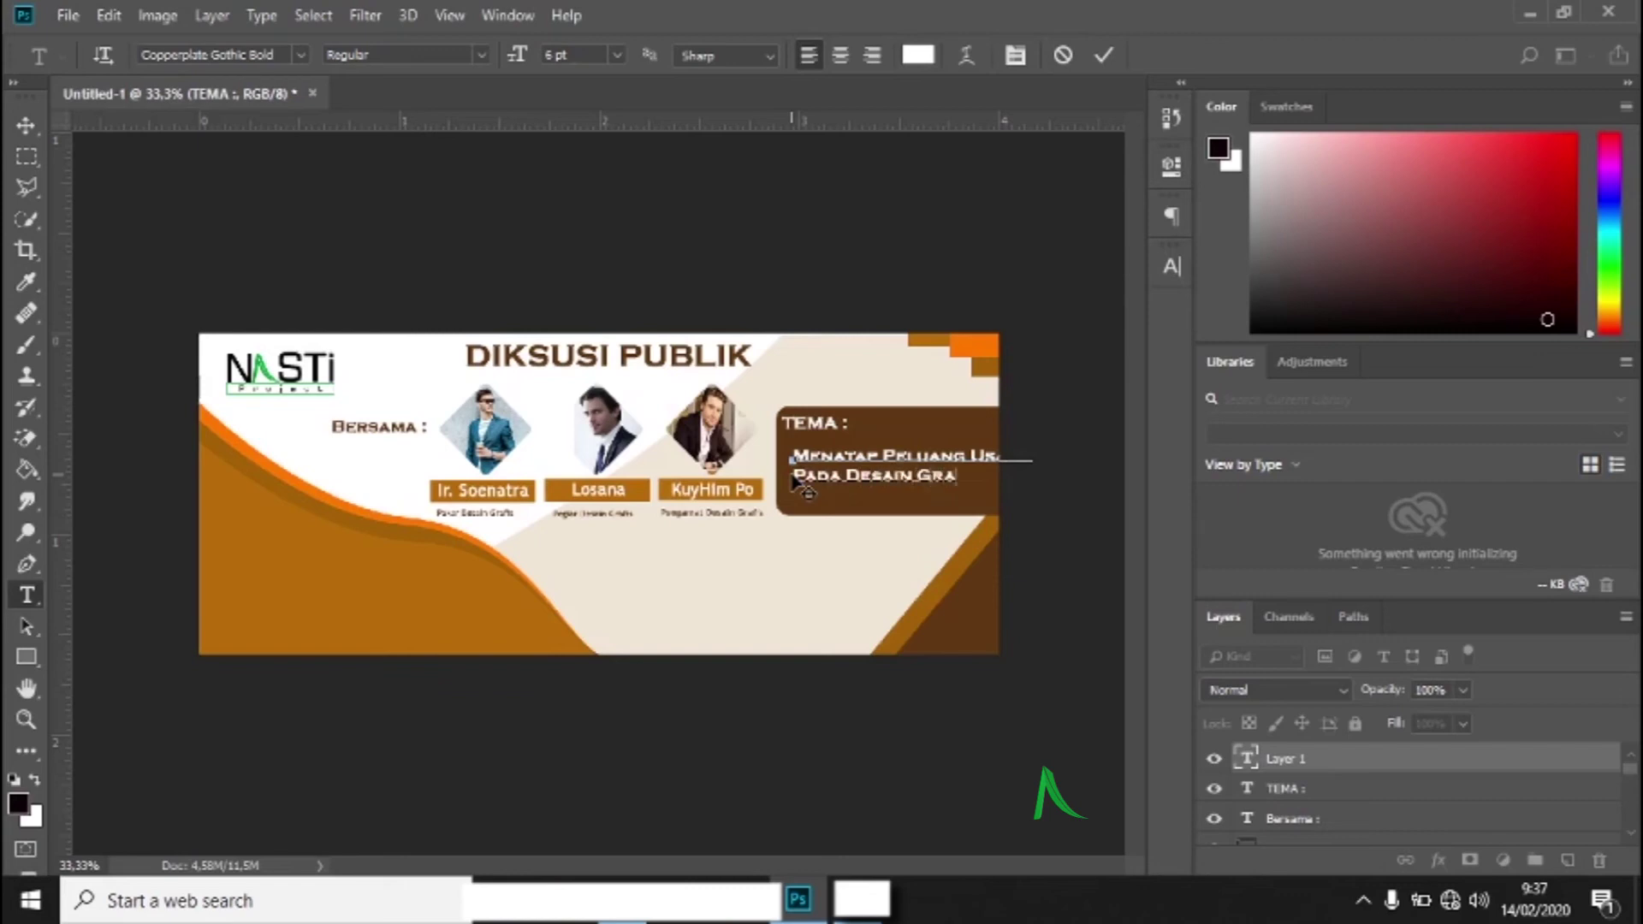